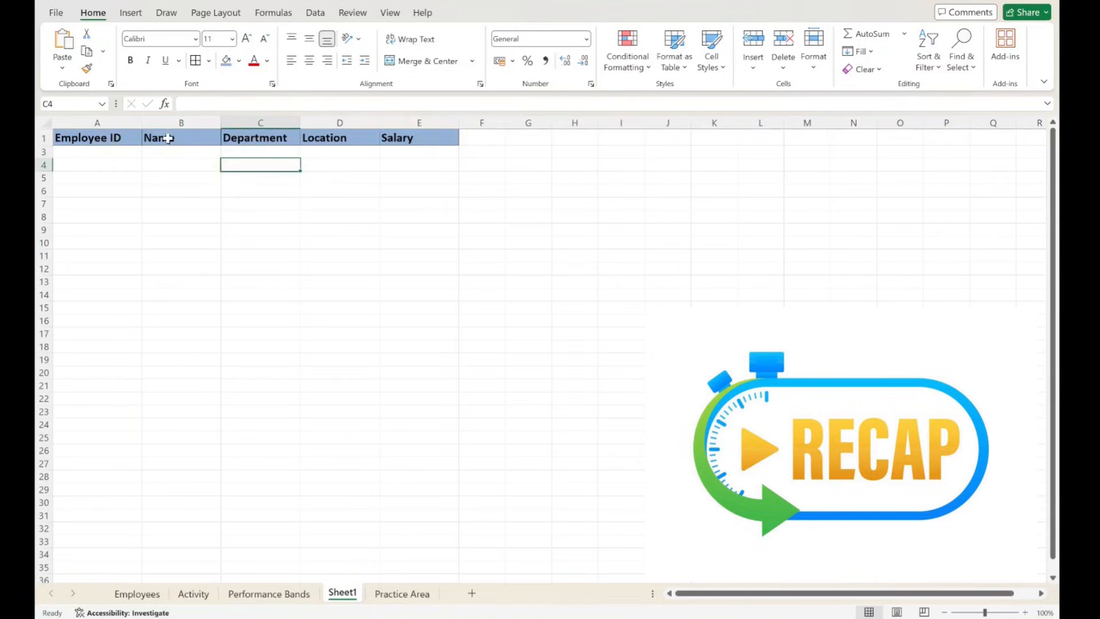
- Begin an XLOOKUP formula in cell B3 of Sheet1 with A3 as the lookup value
click(169, 137)
click(171, 152)
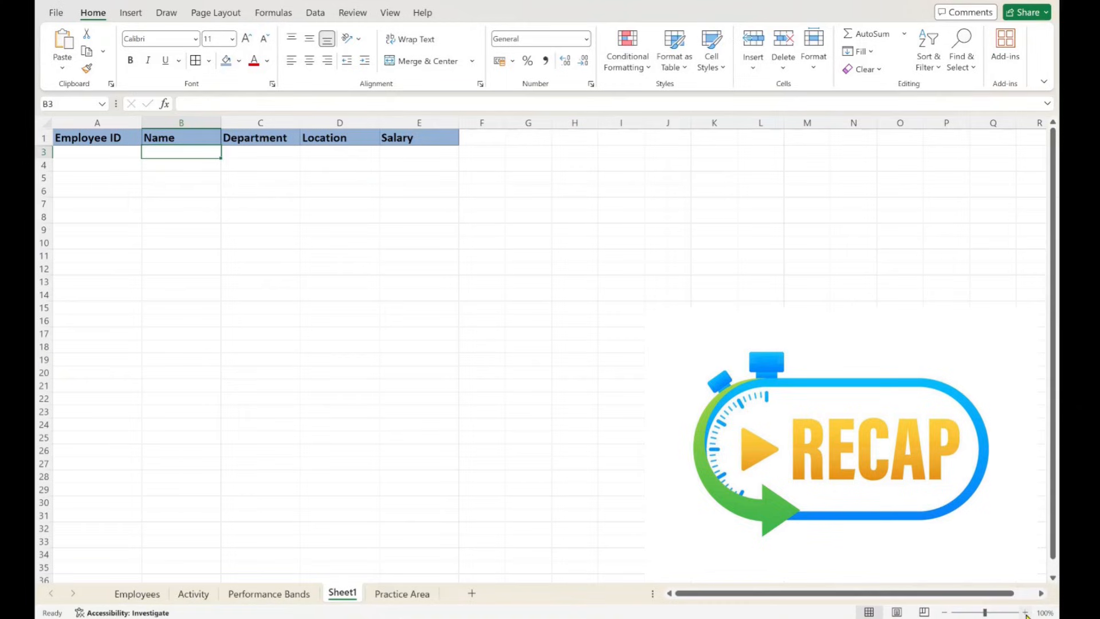
click(1026, 613)
click(1026, 612)
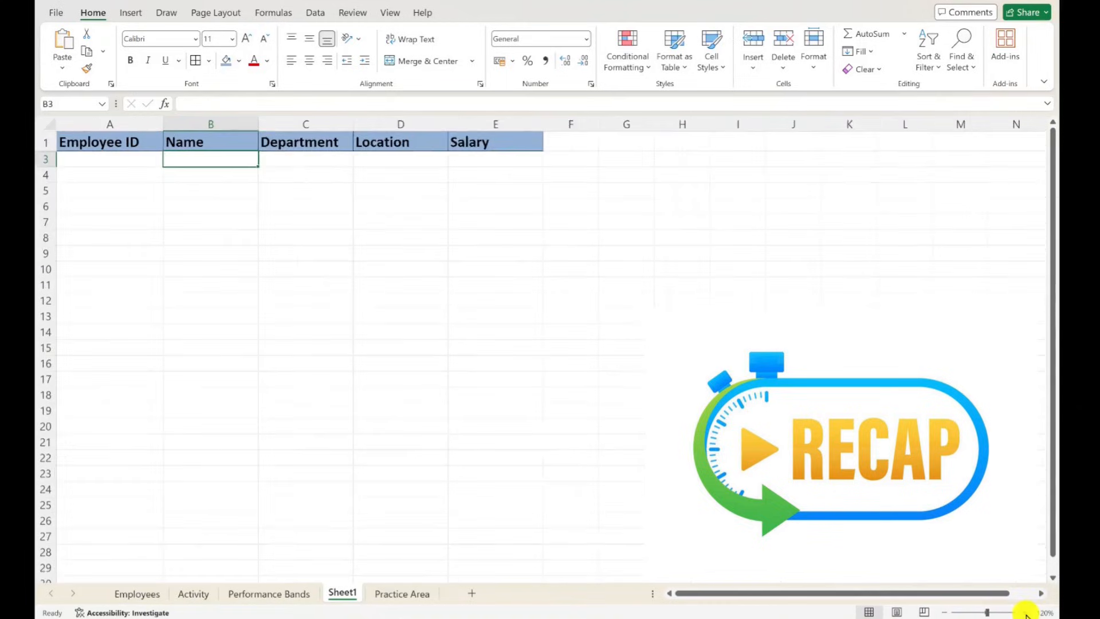
click(1026, 612)
click(1025, 612)
click(1025, 612)
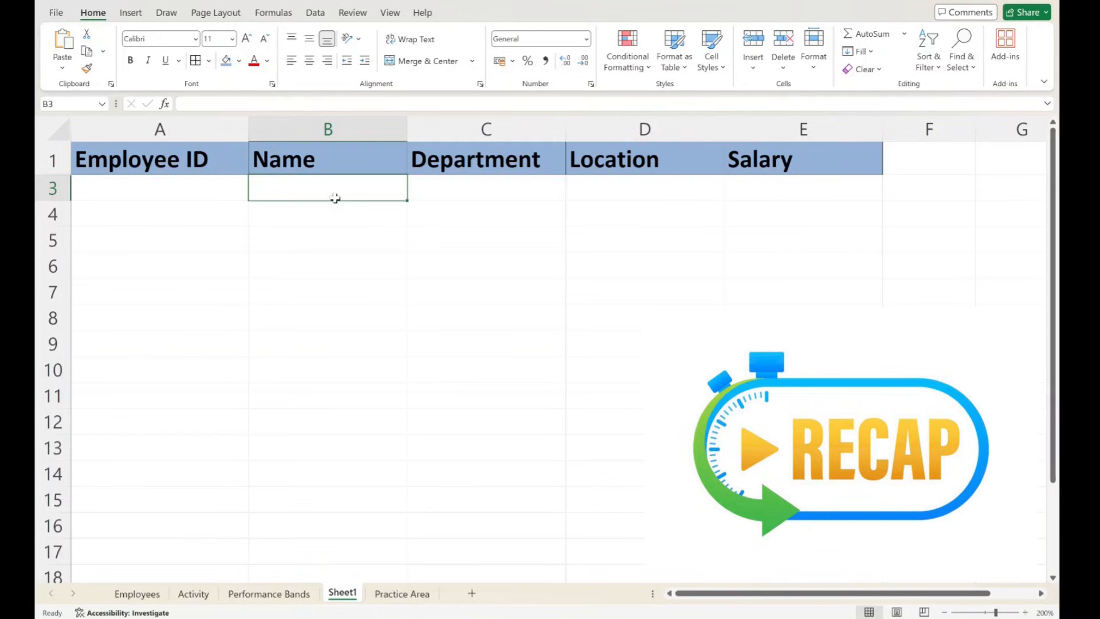
text(=xlookup)
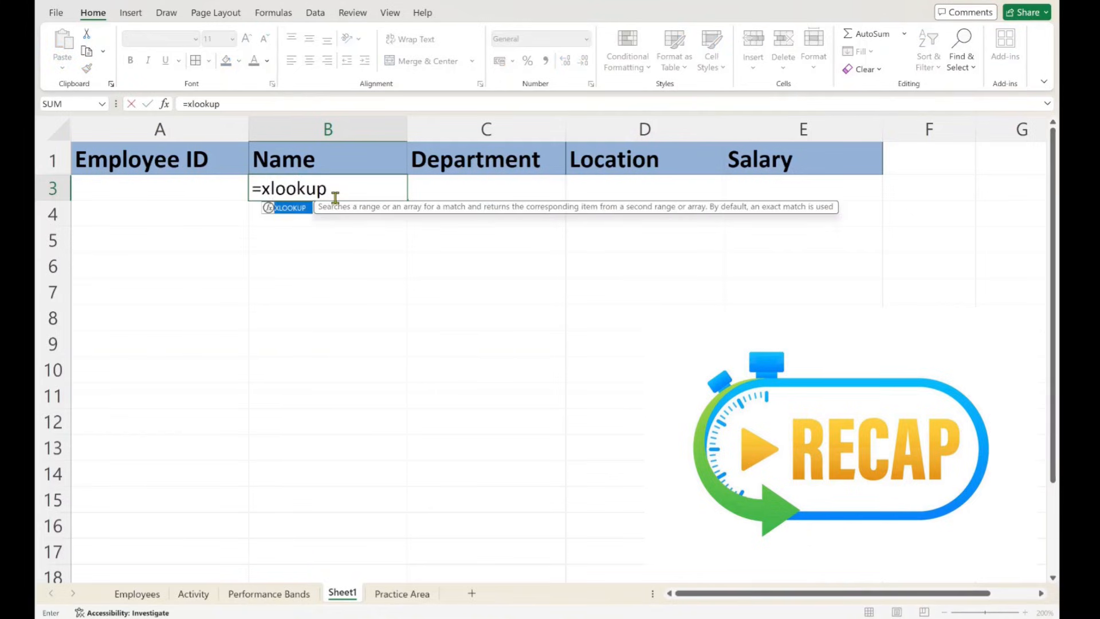
text(()
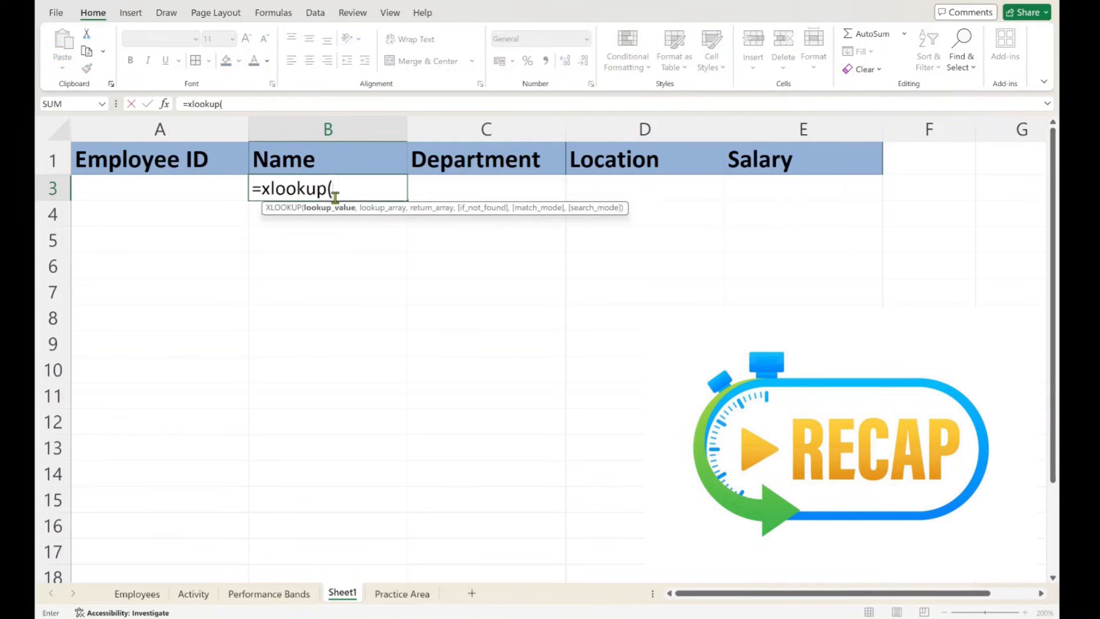
click(185, 187)
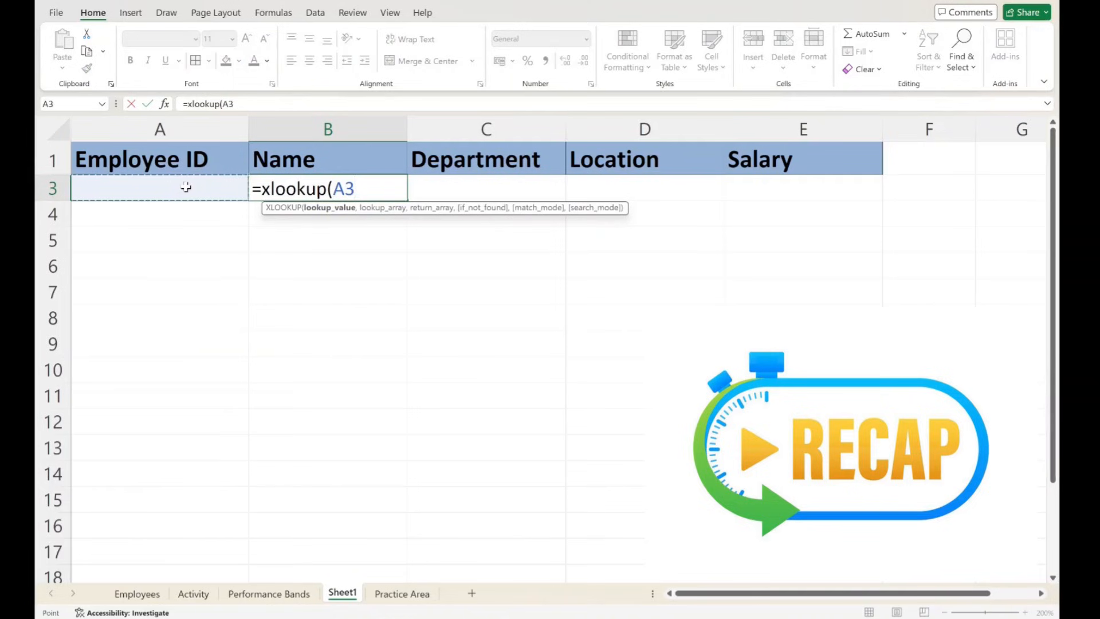
text(,)
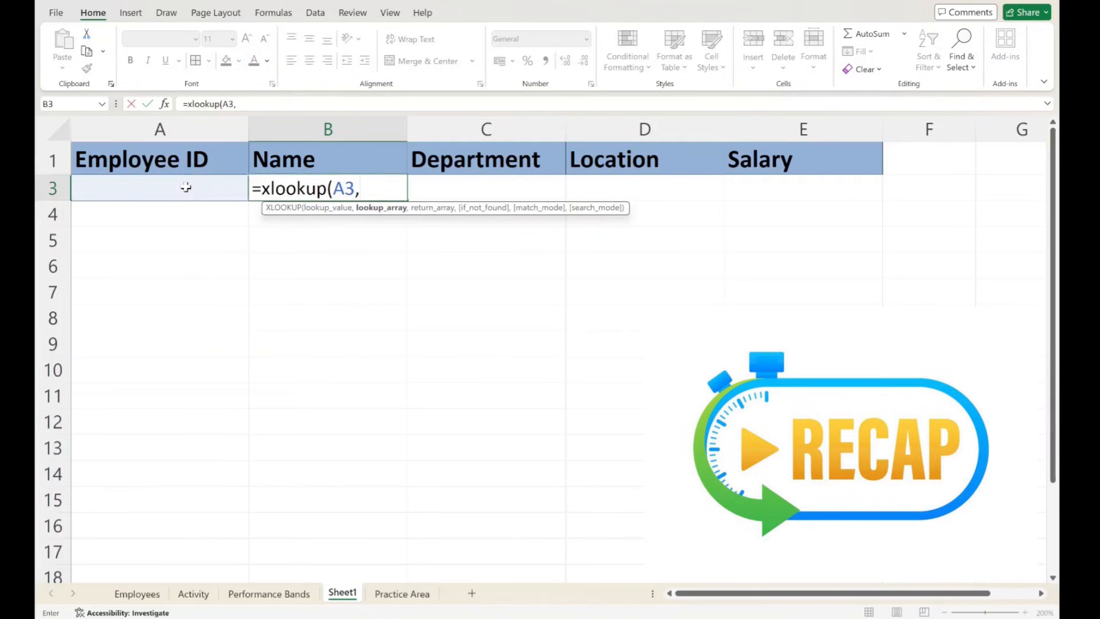
- Complete the XLOOKUP with column A of the Employees sheet as the lookup array and column B as the return array
click(137, 594)
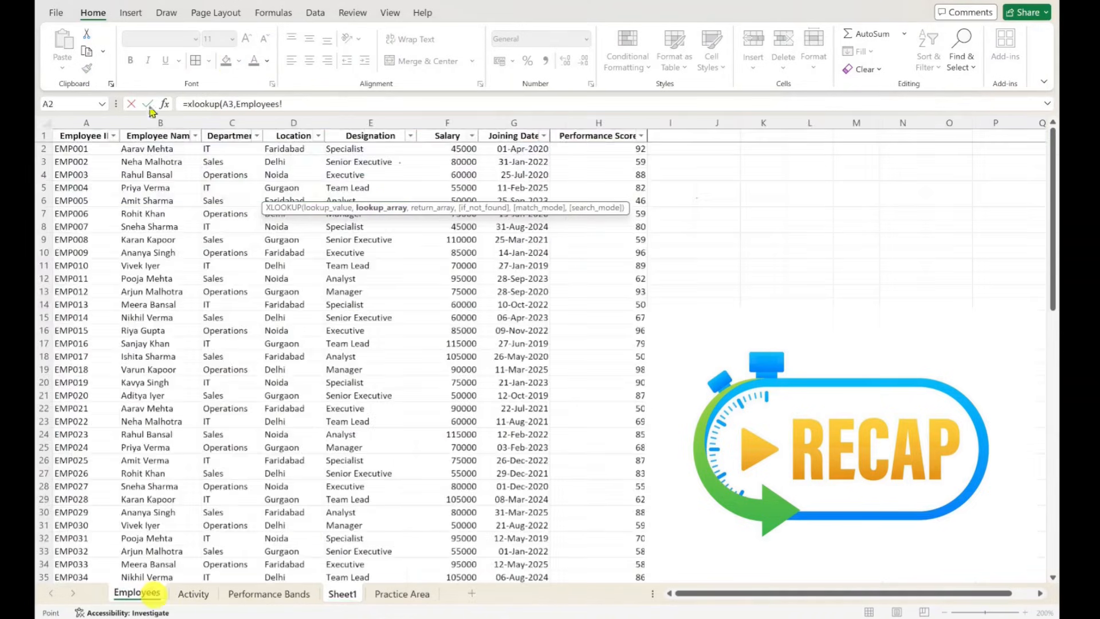
click(90, 120)
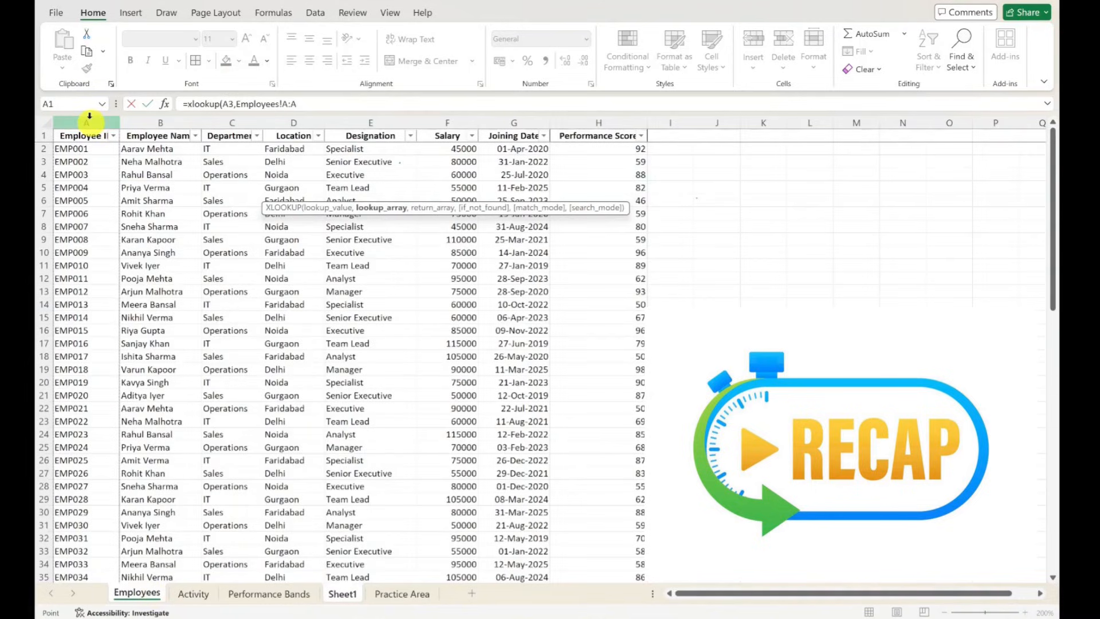
text(,)
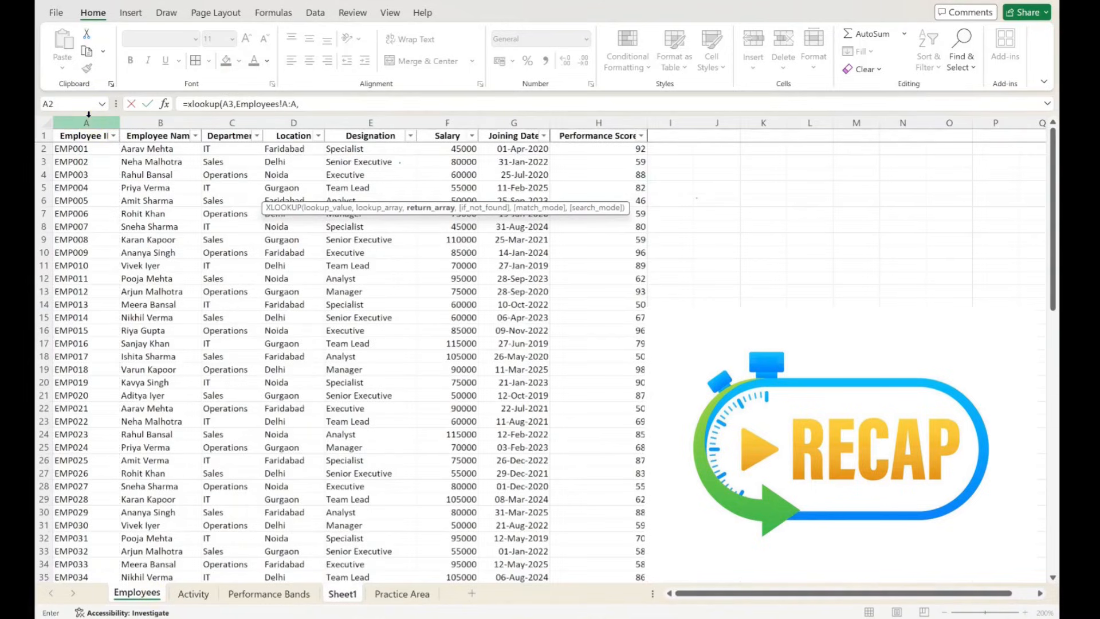
click(177, 120)
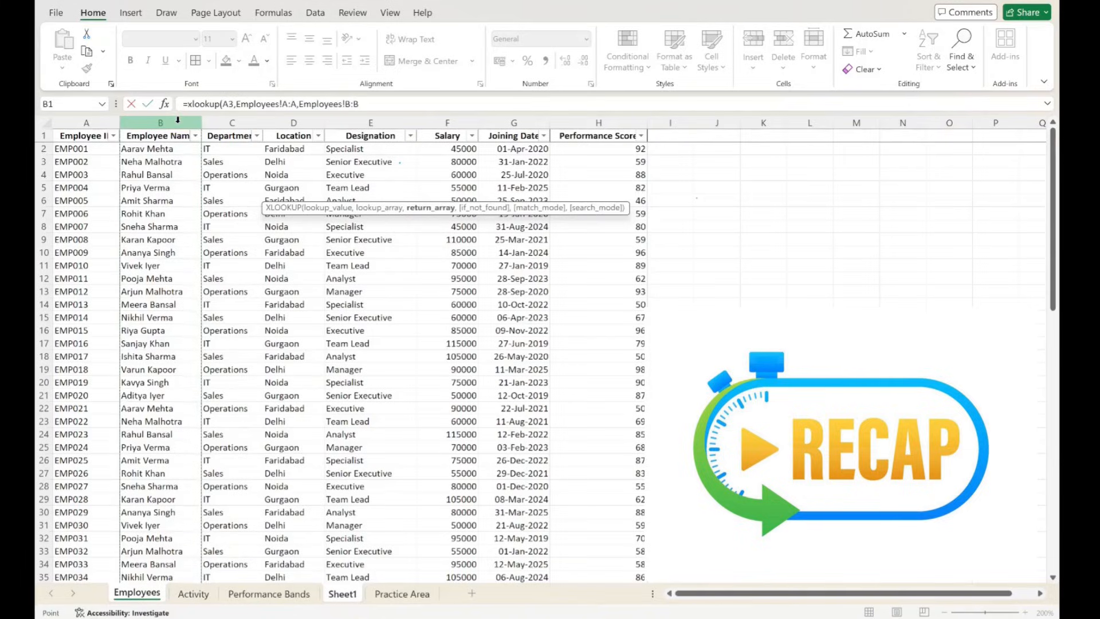
key(Return)
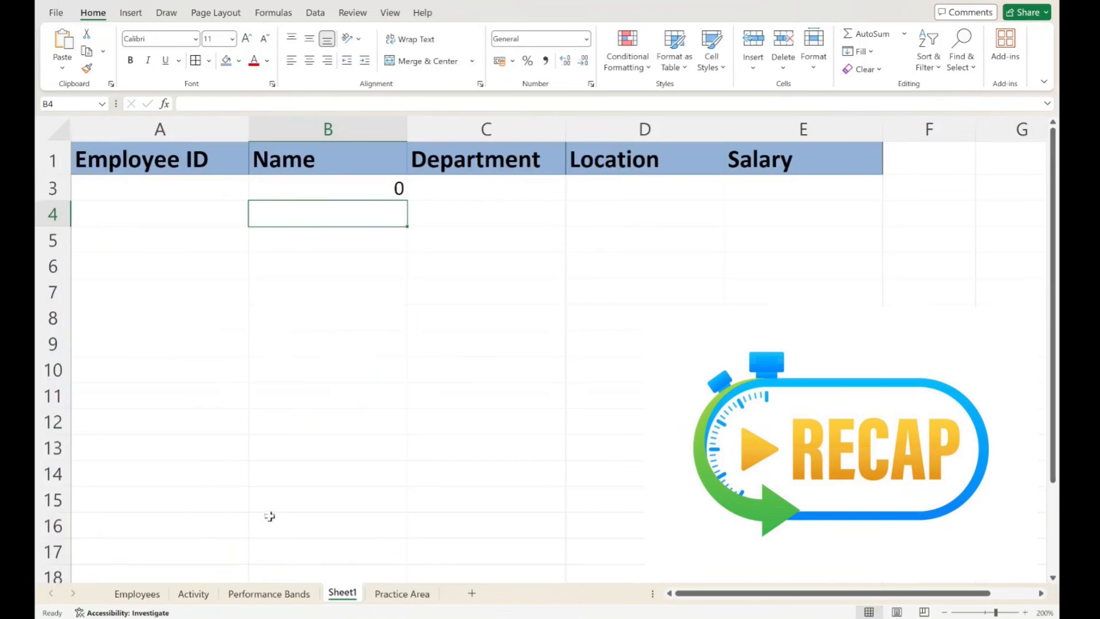
- Copy the employee ID from cell A18 of the Employees sheet into cell A3 of Sheet1
click(137, 593)
click(80, 355)
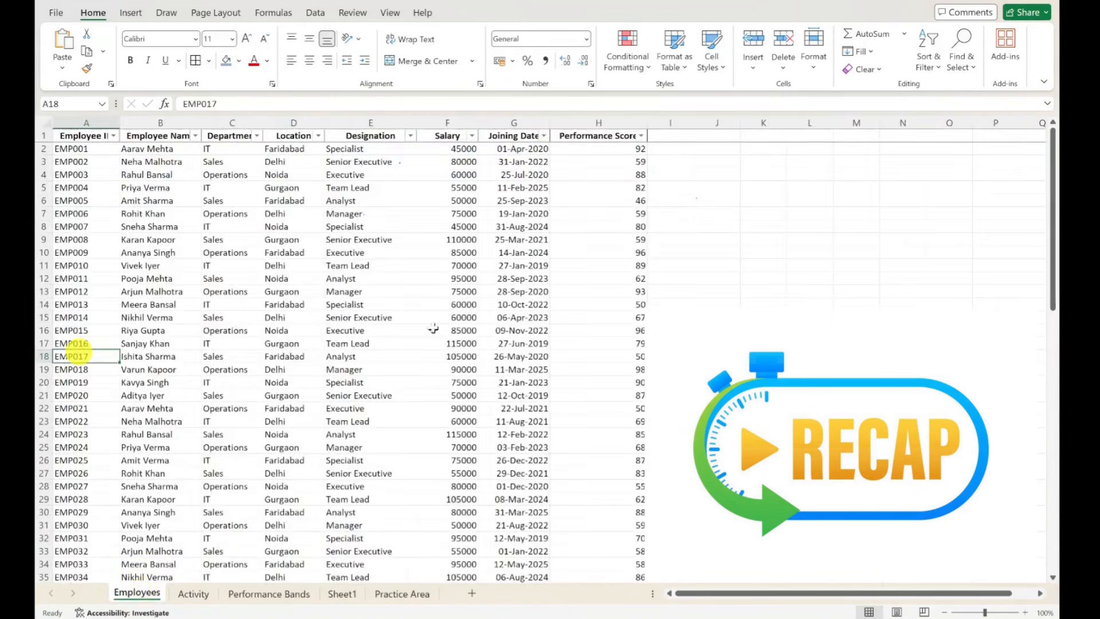
key(ctrl+c)
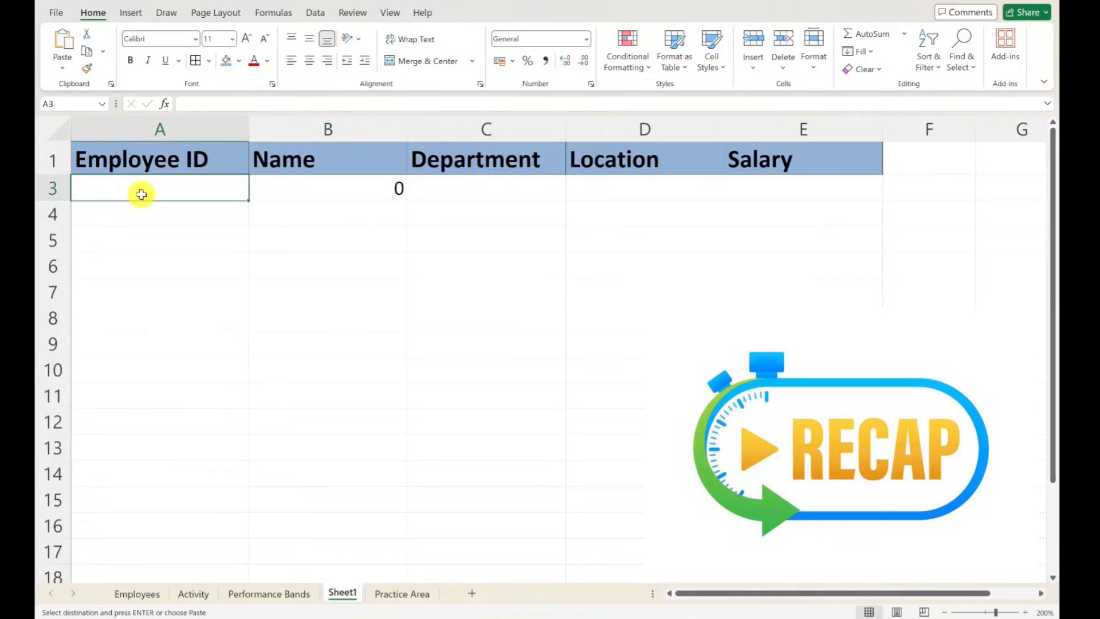
key(ctrl+v)
click(354, 312)
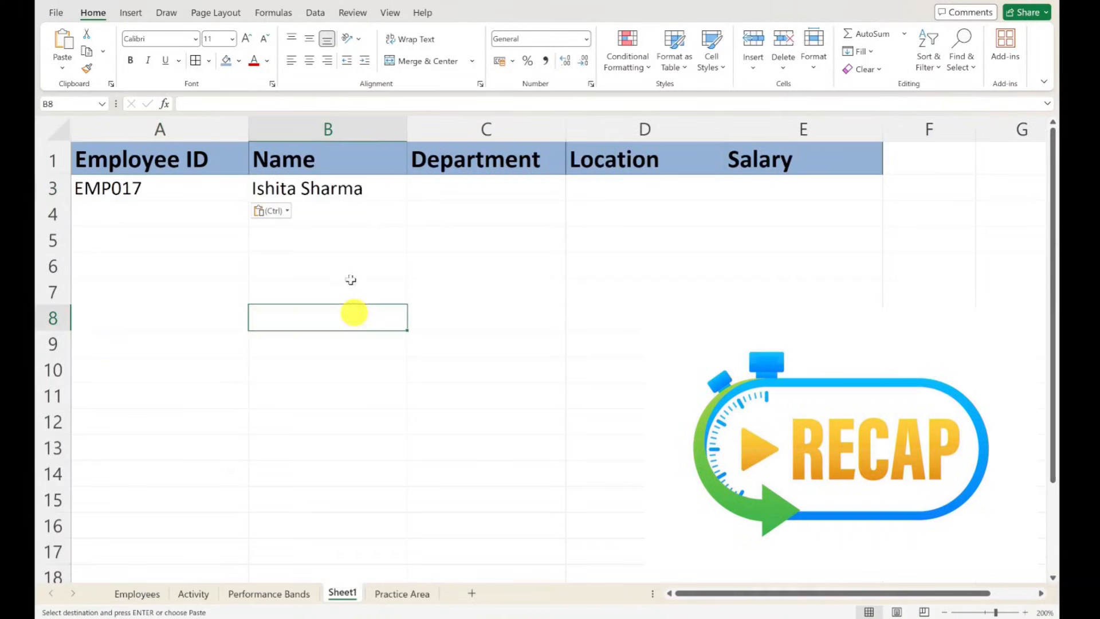
click(424, 182)
drag(296, 190, 806, 186)
click(399, 317)
click(285, 214)
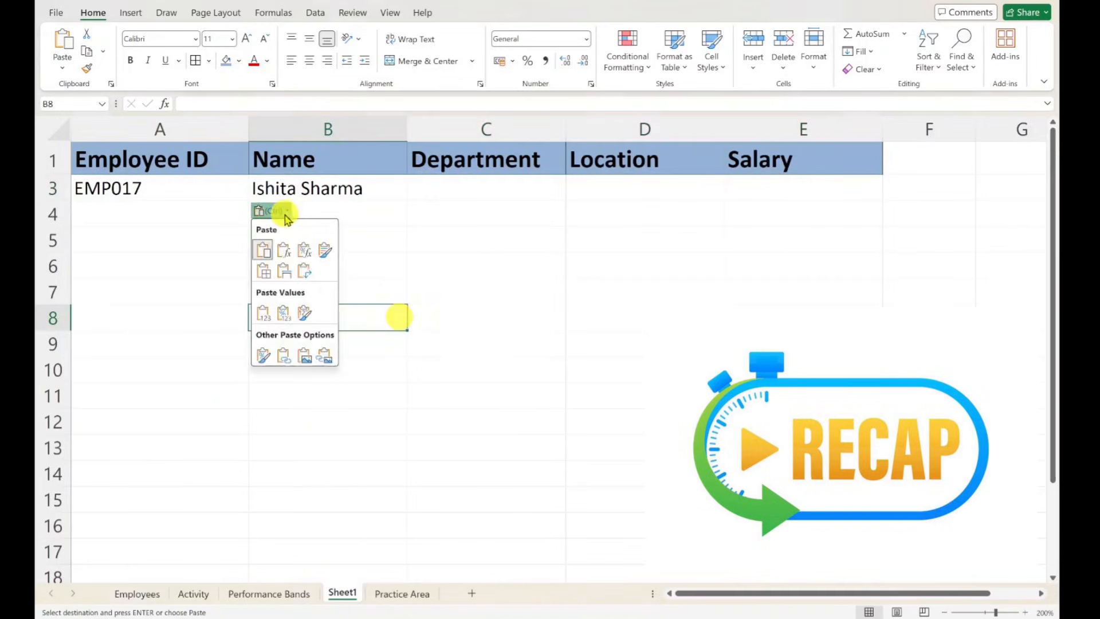
click(498, 256)
click(465, 207)
click(495, 272)
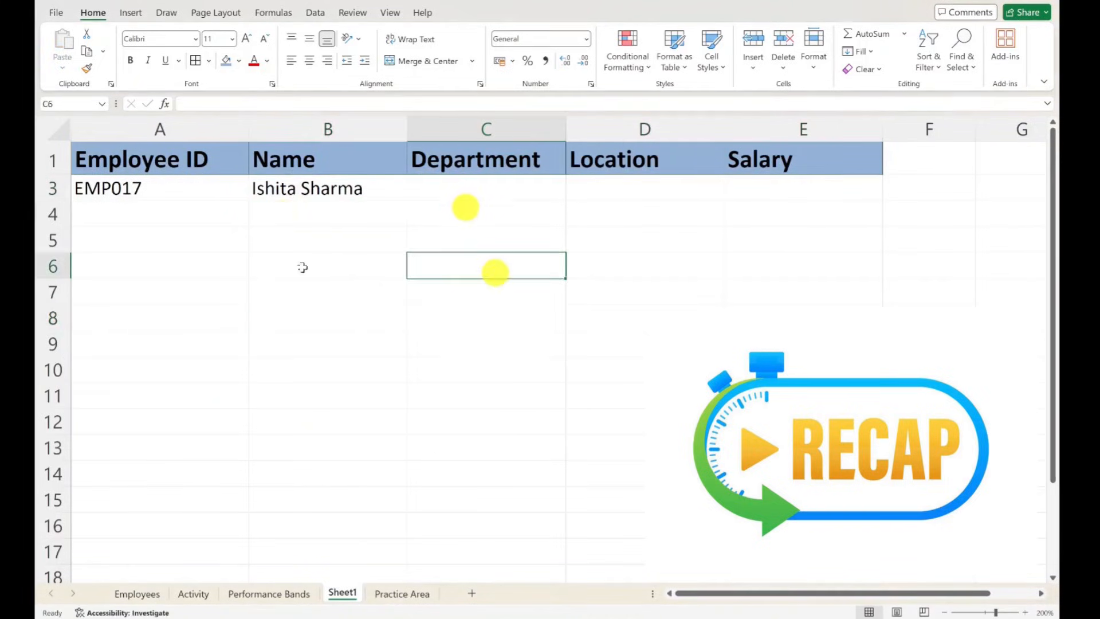
click(460, 193)
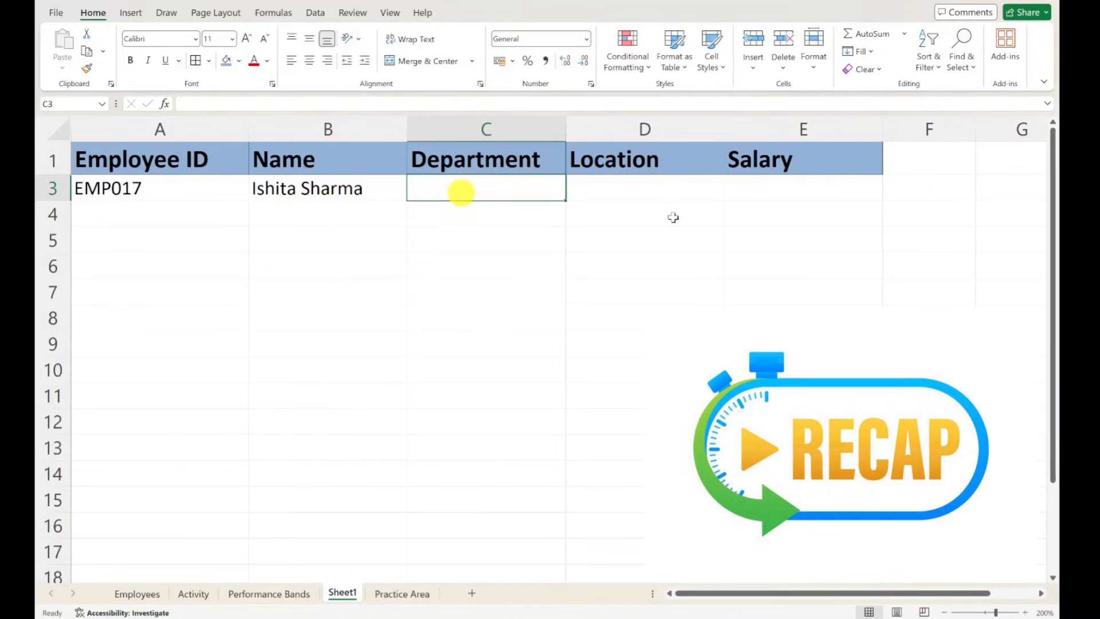
text(=)
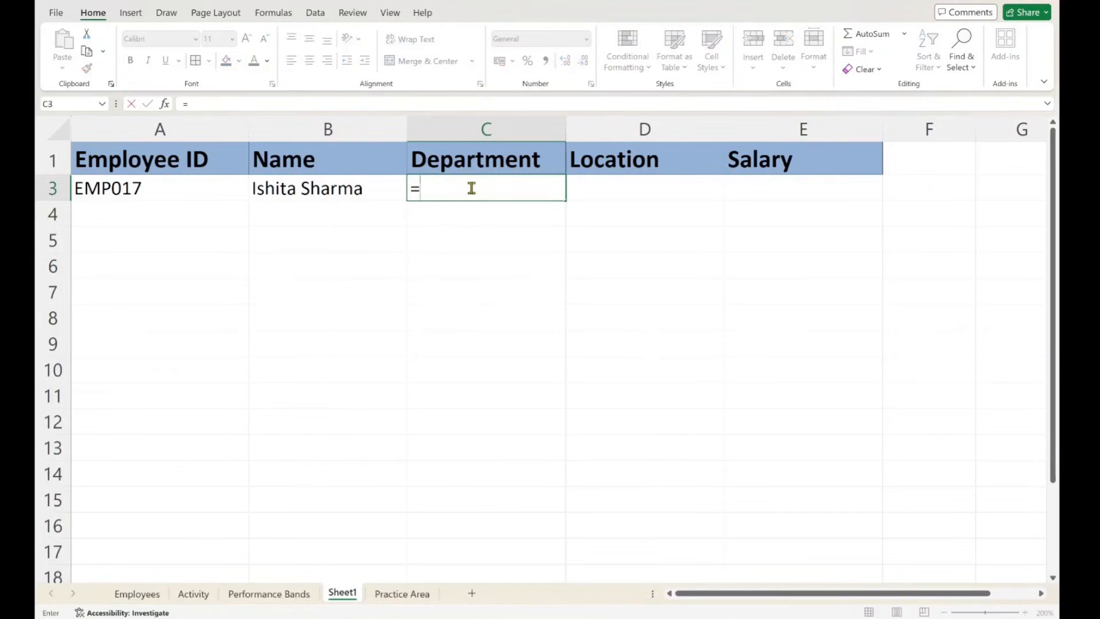
text(xlook)
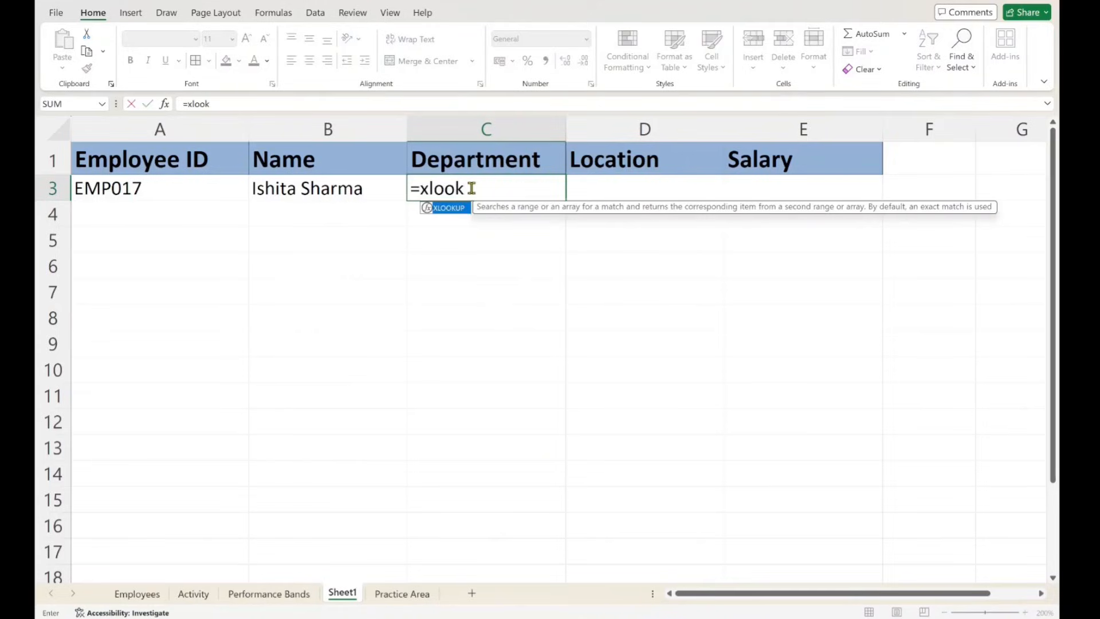
text(up()
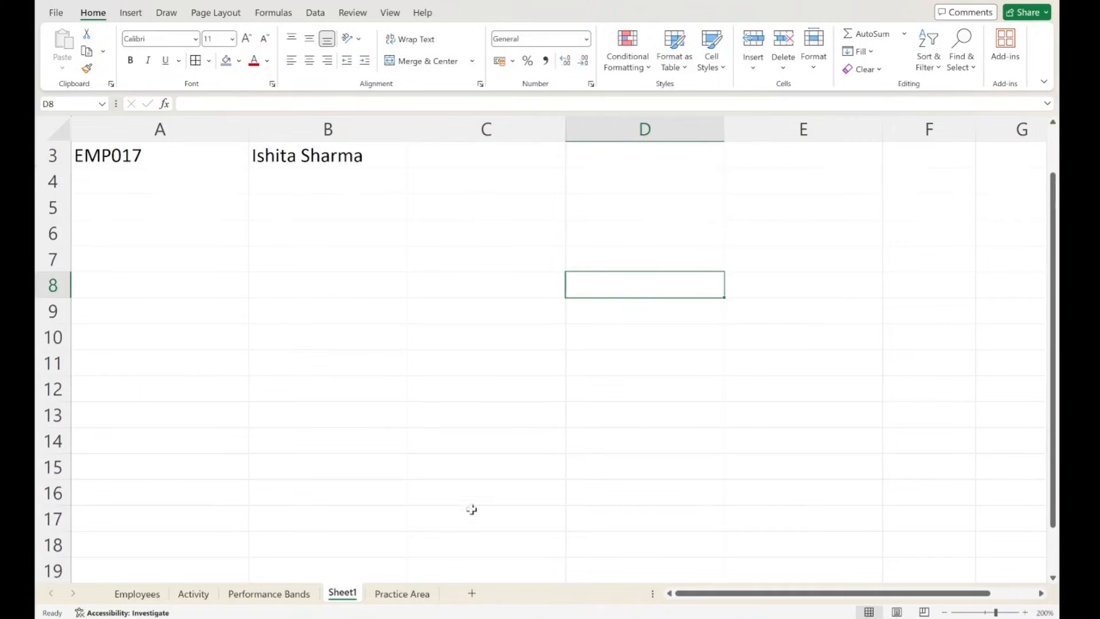
click(421, 286)
drag(1056, 284, 1053, 207)
click(320, 162)
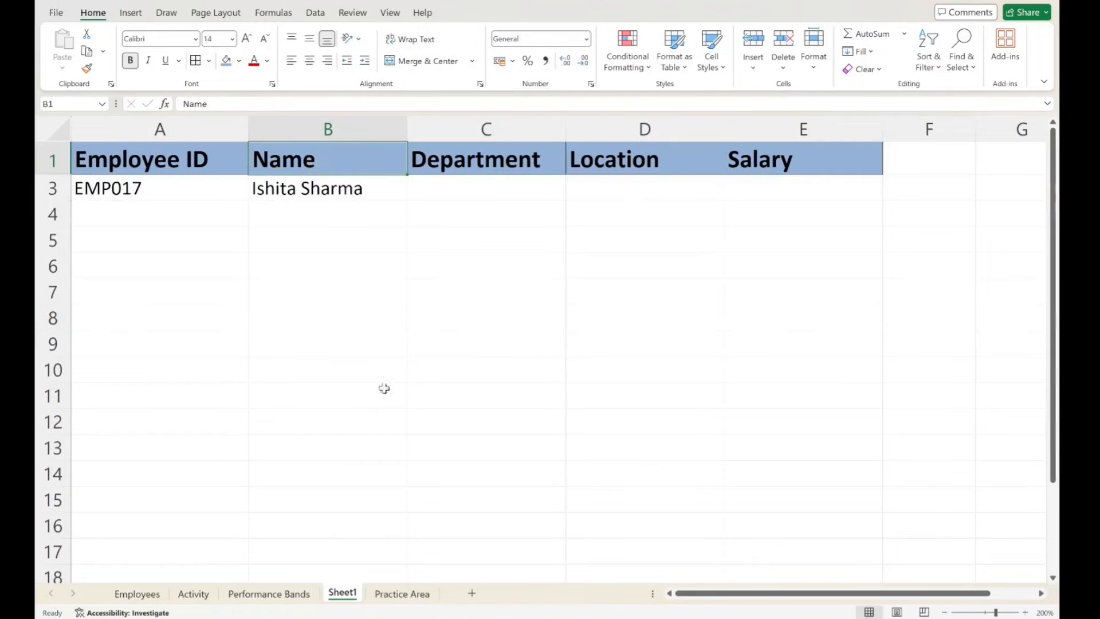
- Insert two blank columns before the Employee ID column on the Employees sheet
click(153, 594)
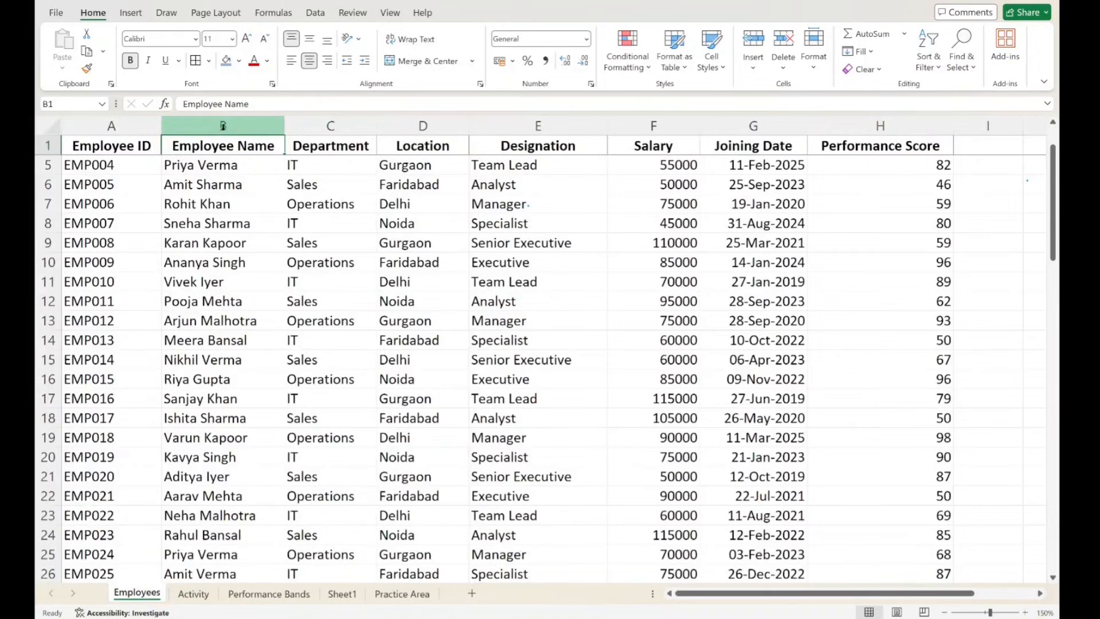
click(223, 126)
click(99, 127)
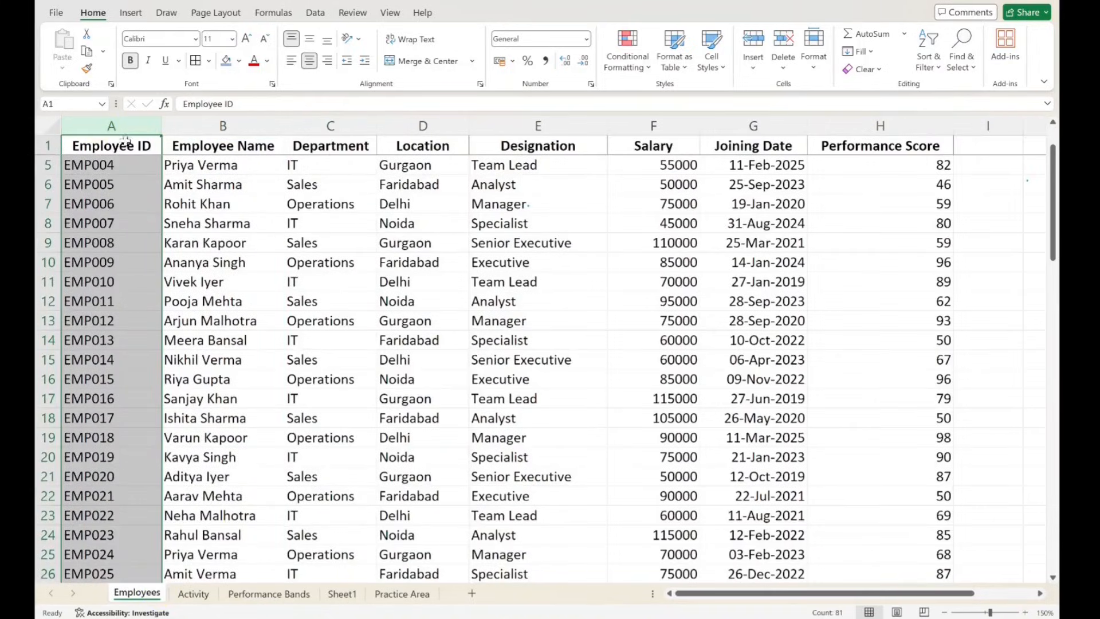
drag(127, 164, 909, 166)
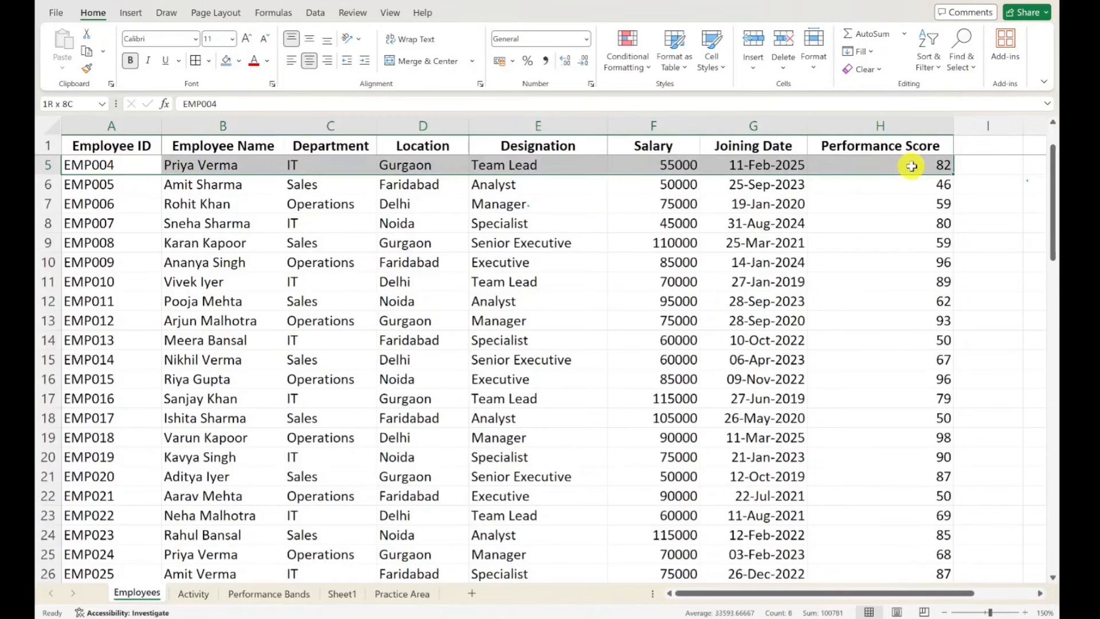
click(124, 120)
right_click(123, 120)
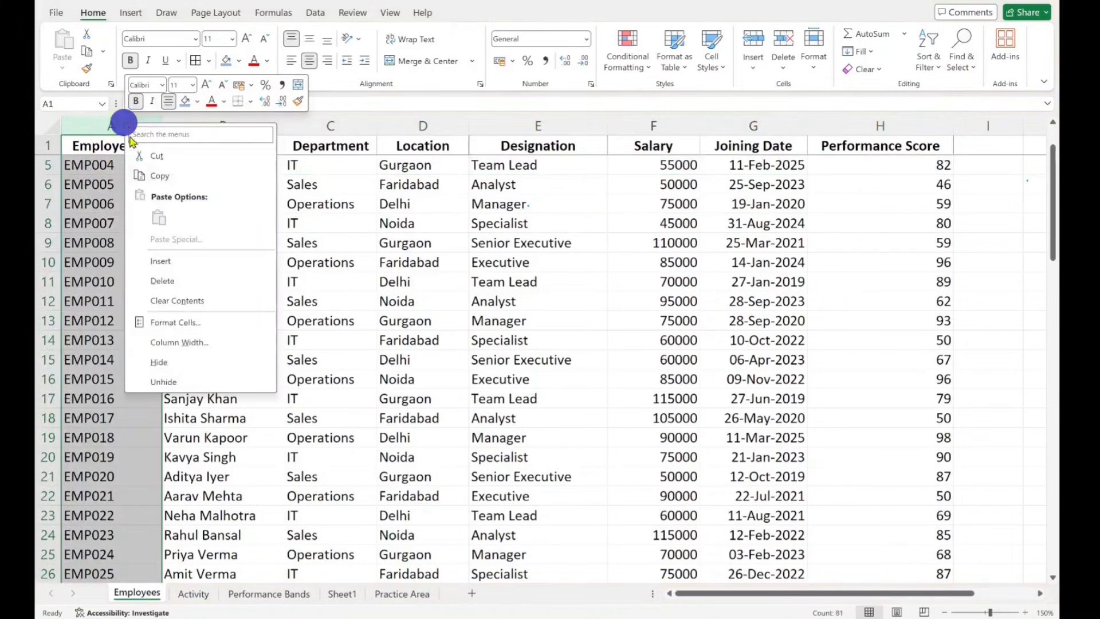
click(166, 260)
right_click(162, 122)
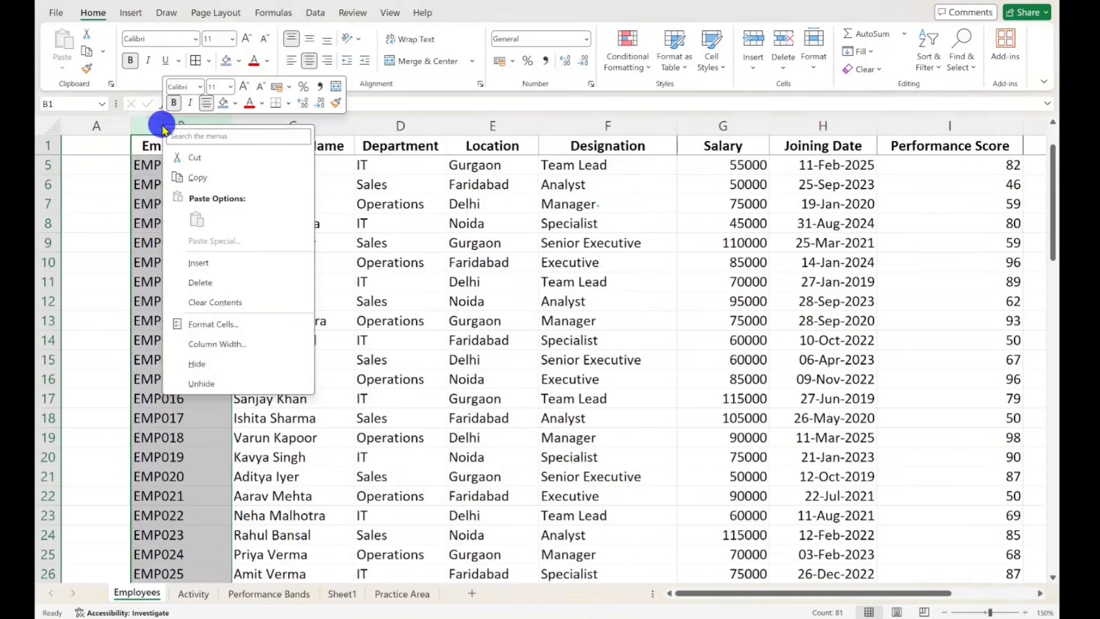
click(209, 264)
- Move the Department data with its header from column E to column A, starting at cell A1
drag(384, 146, 380, 437)
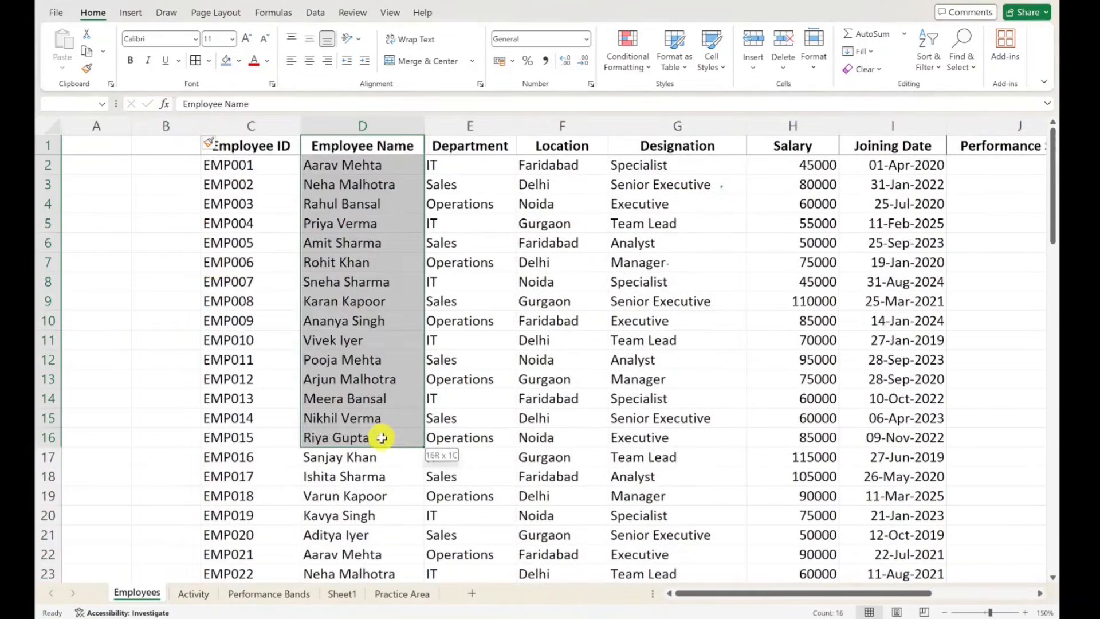
click(463, 143)
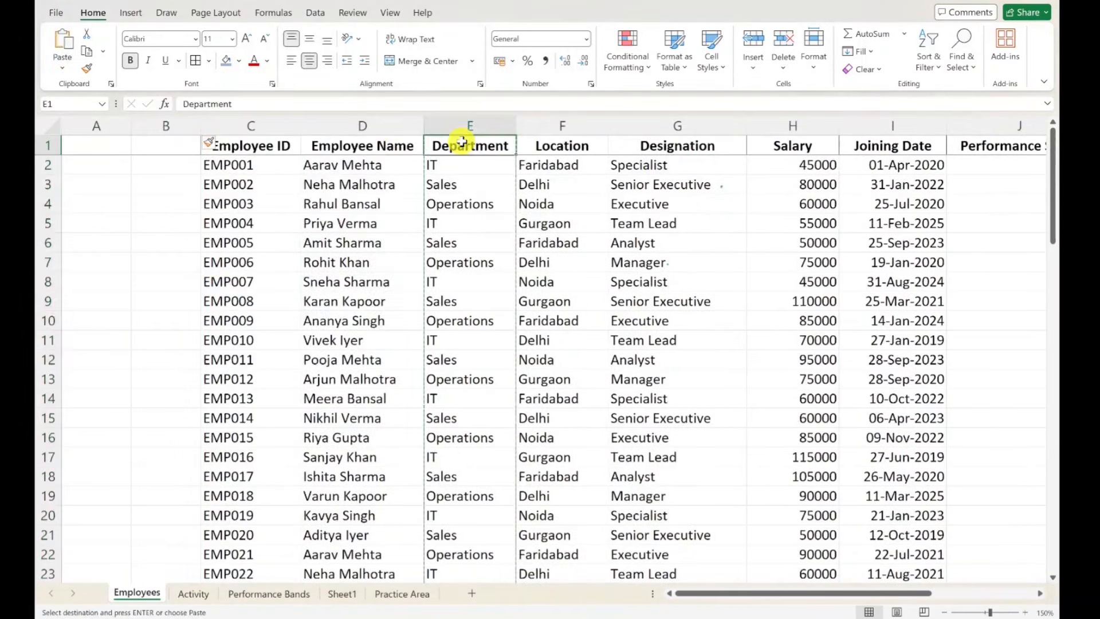
key(ctrl+shift+Down)
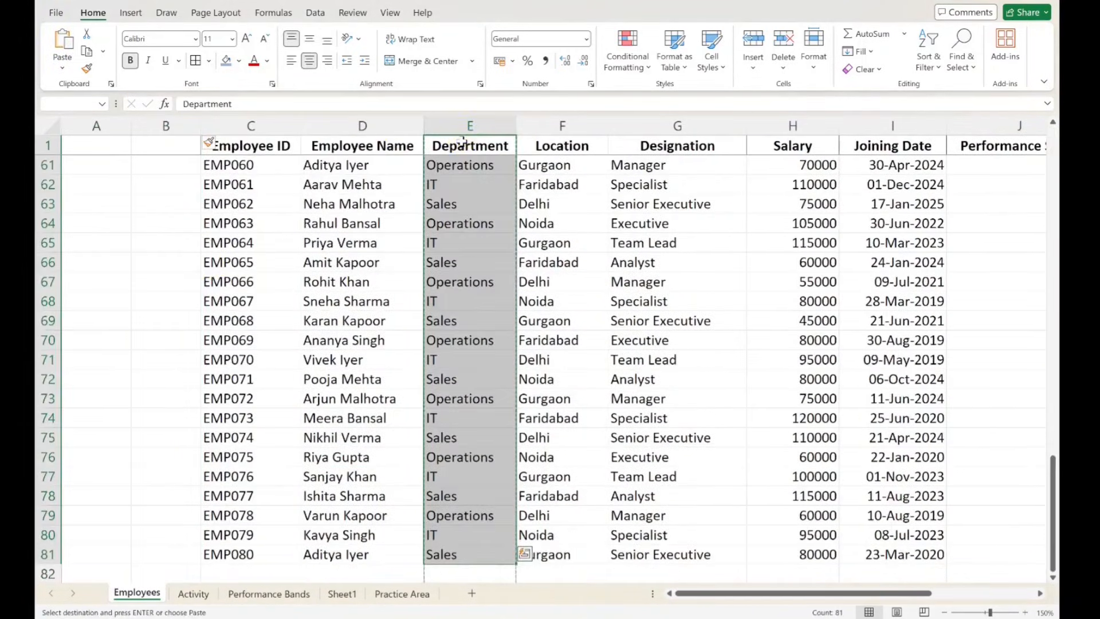
key(Left)
key(Left)
key(Left)
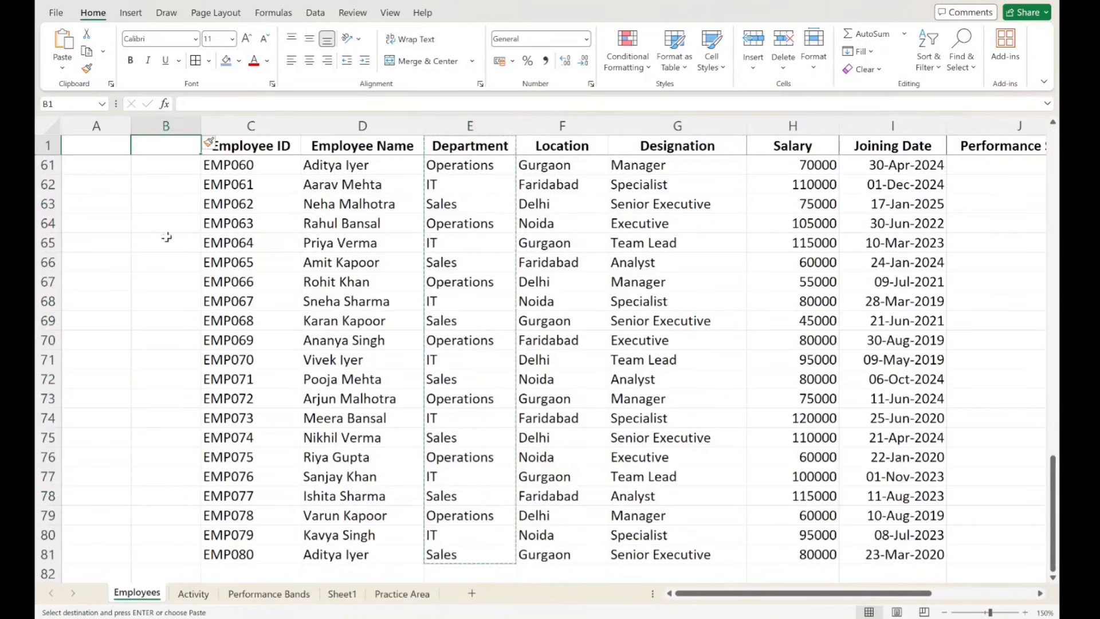
scroll(166, 237, up, 20)
click(96, 144)
key(ctrl+v)
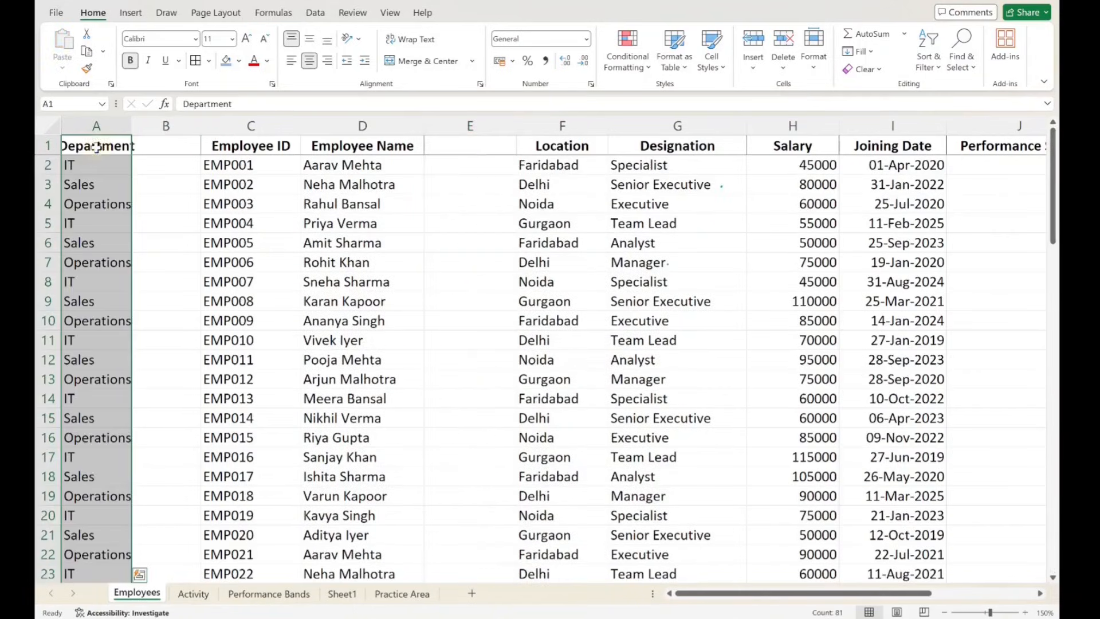
- Delete the blank column B and the empty column between Employee Name and Location
click(160, 125)
key(ctrl+minus)
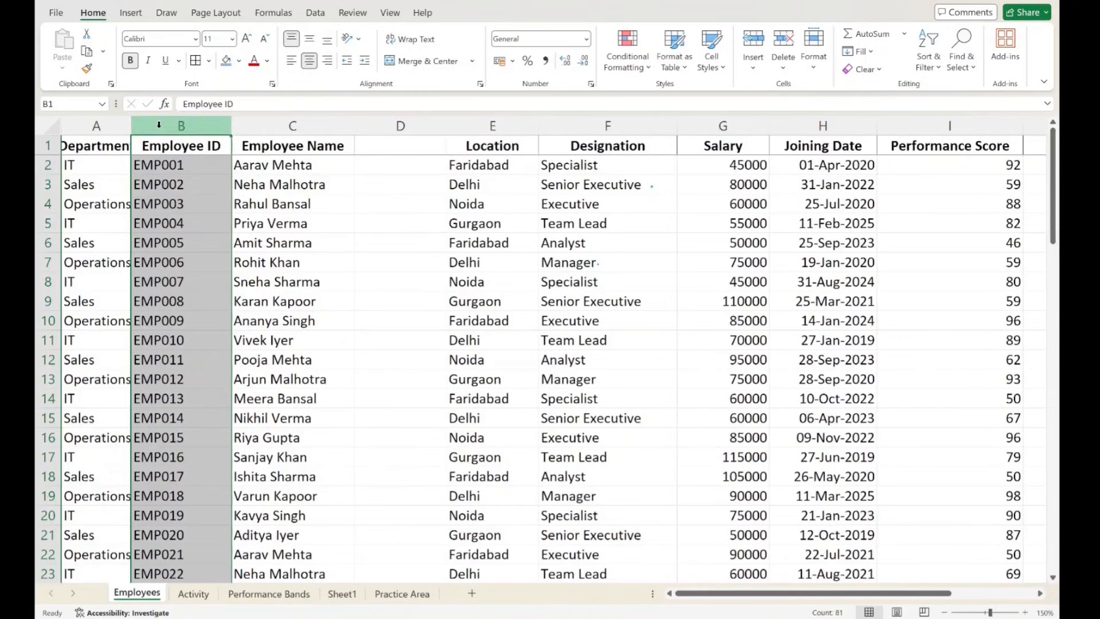
click(378, 129)
key(ctrl+minus)
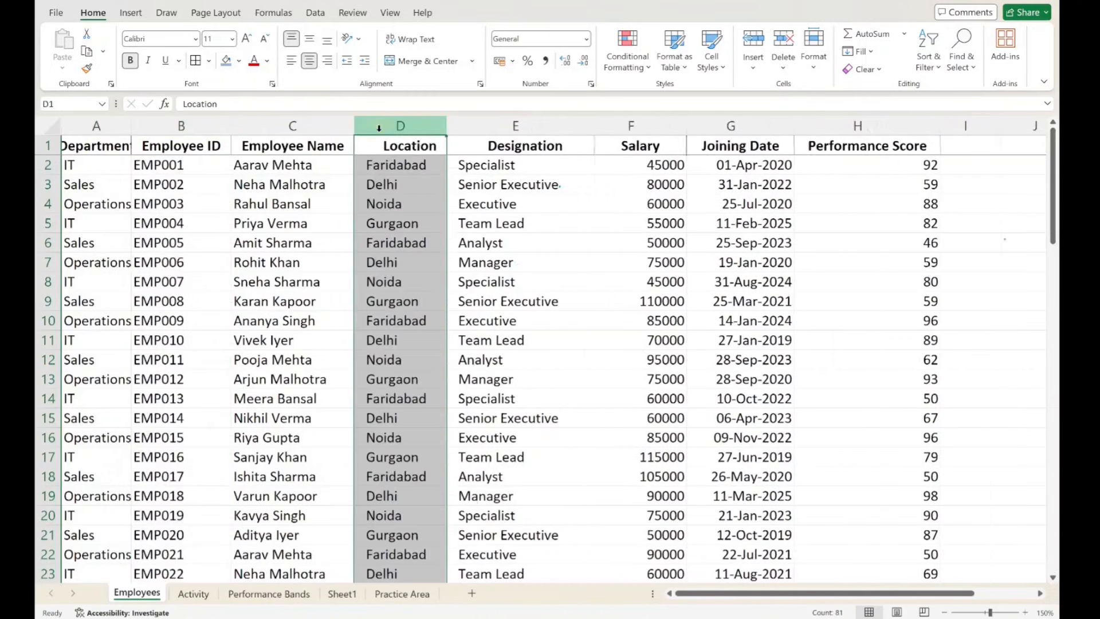
click(370, 360)
click(269, 278)
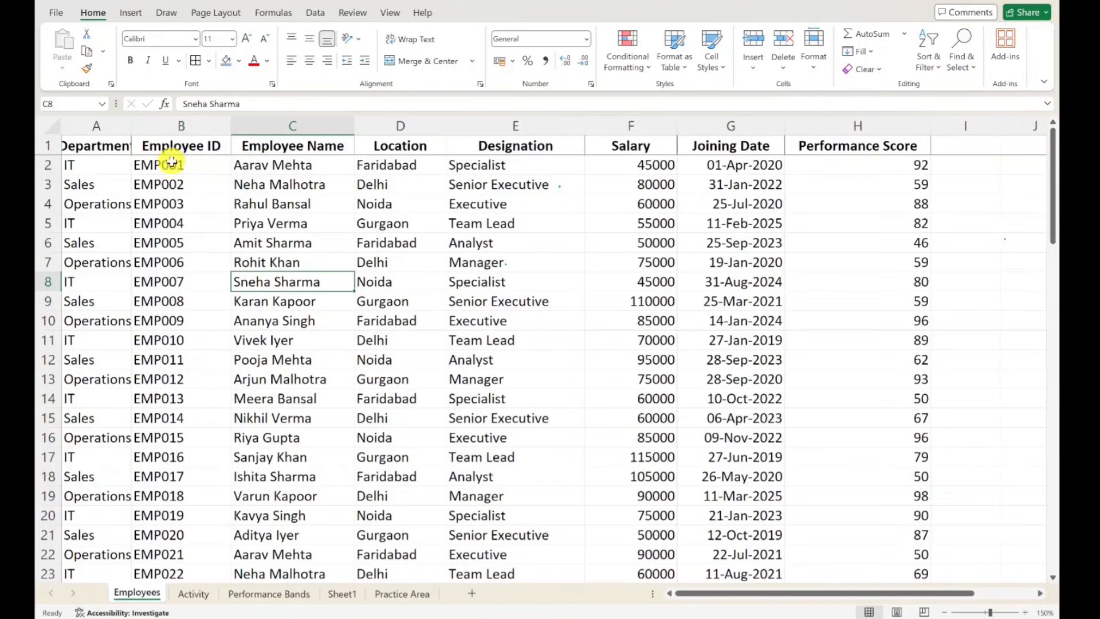
drag(166, 165, 715, 165)
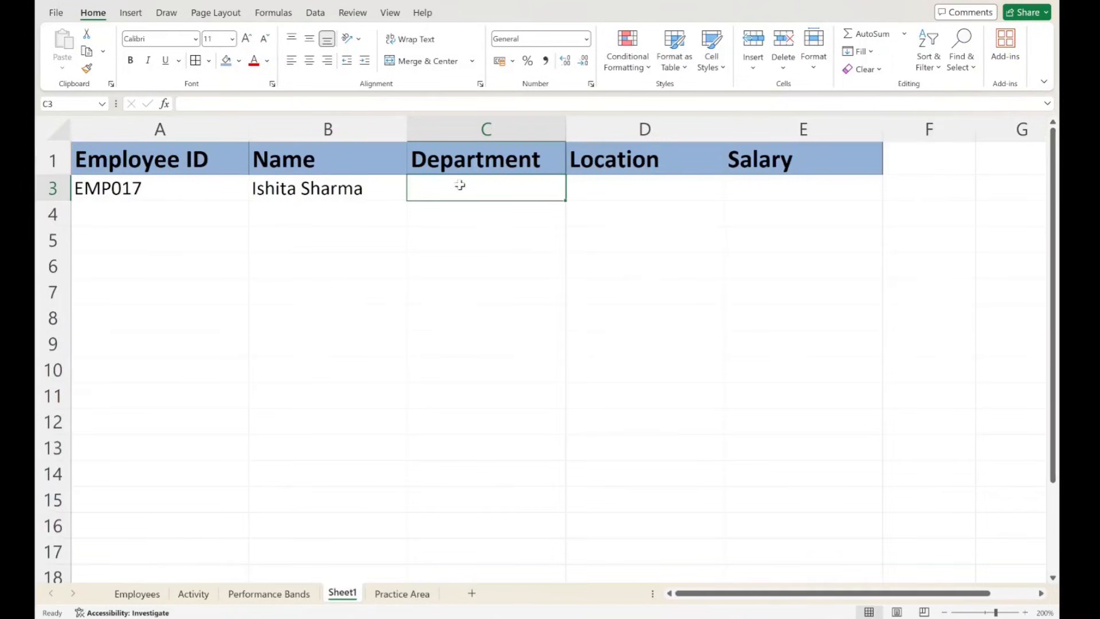
- Enter an XLOOKUP in cell C3 of Sheet1 that finds A3 in column B of the Employees sheet and returns column A
text(=xlo)
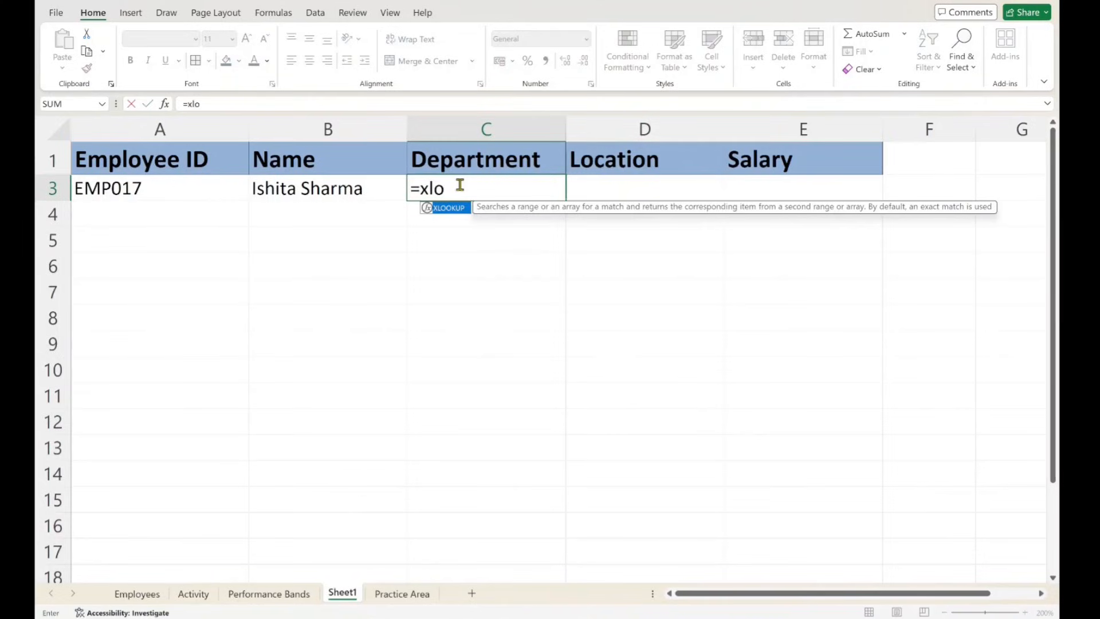
text(okup)
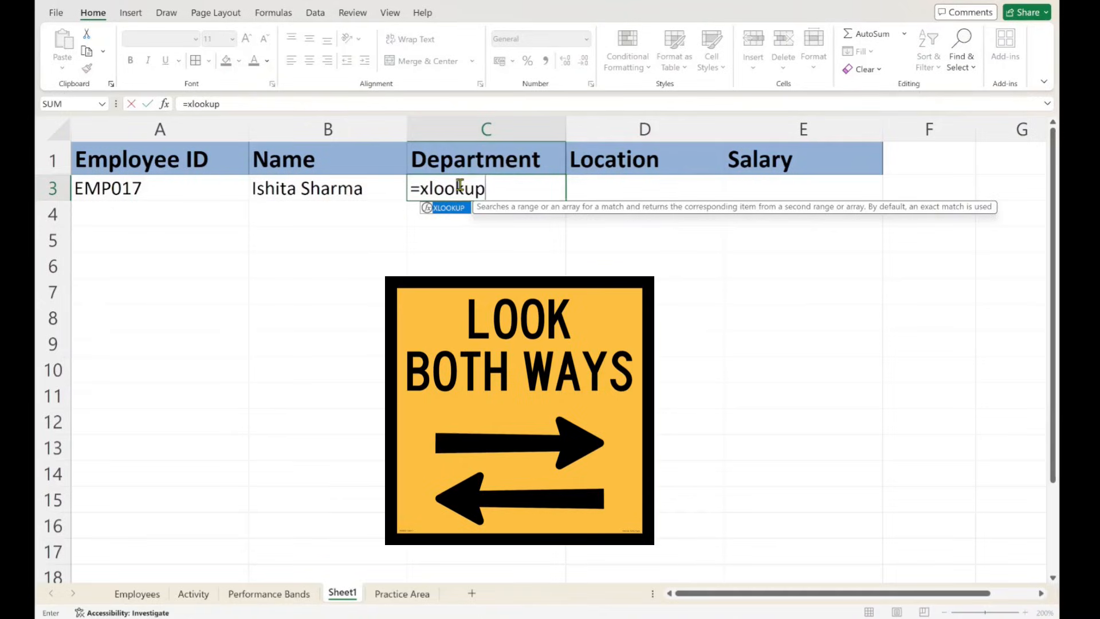
text(()
click(148, 188)
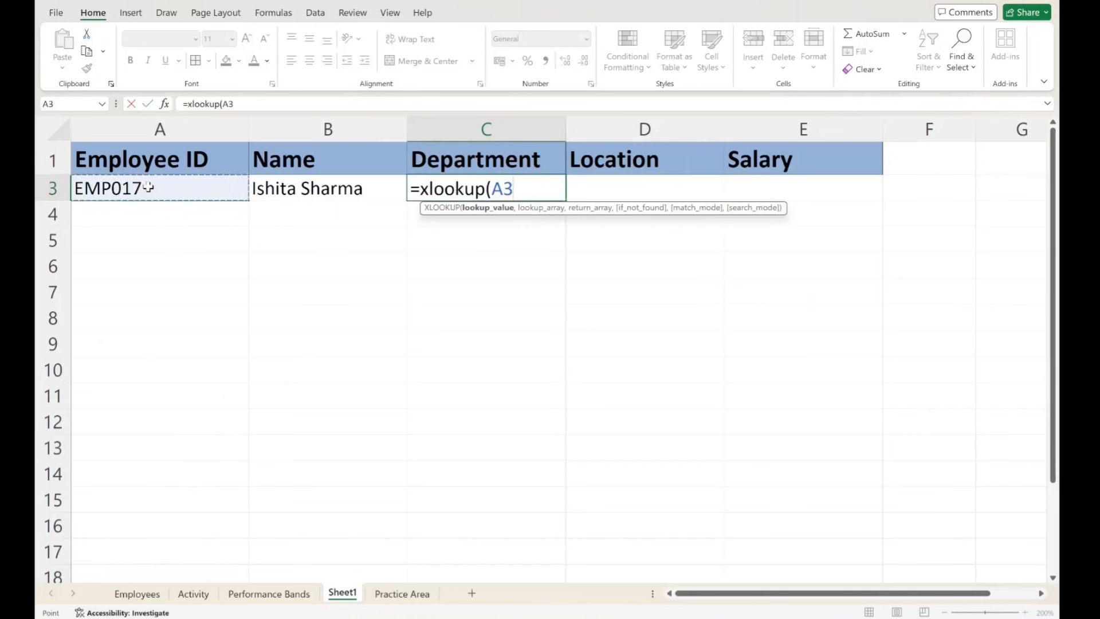
text(,)
click(133, 597)
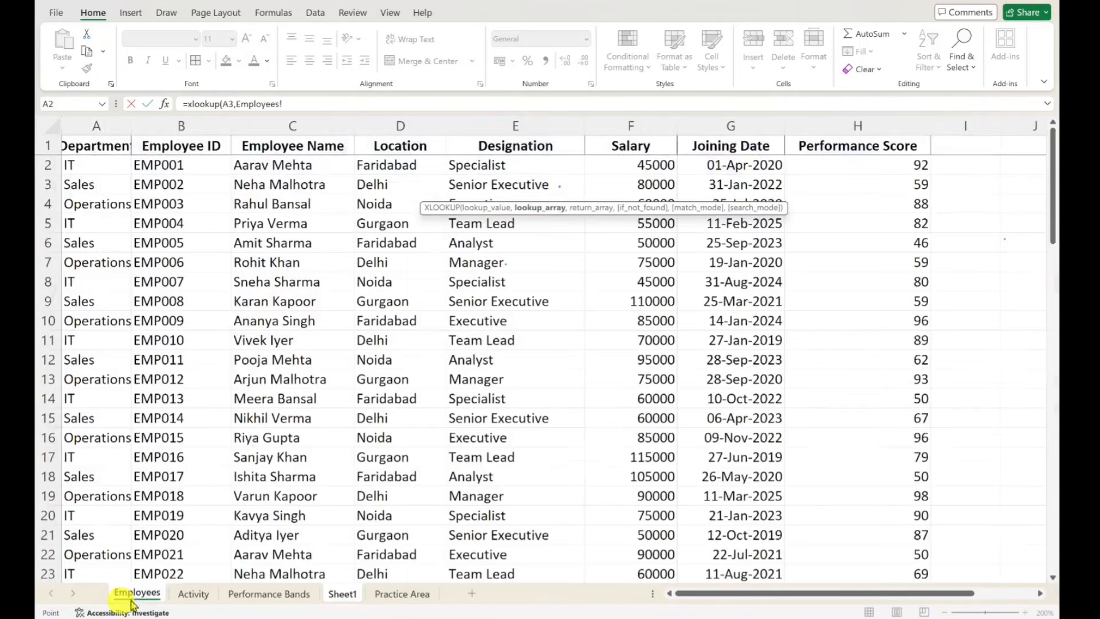
click(189, 125)
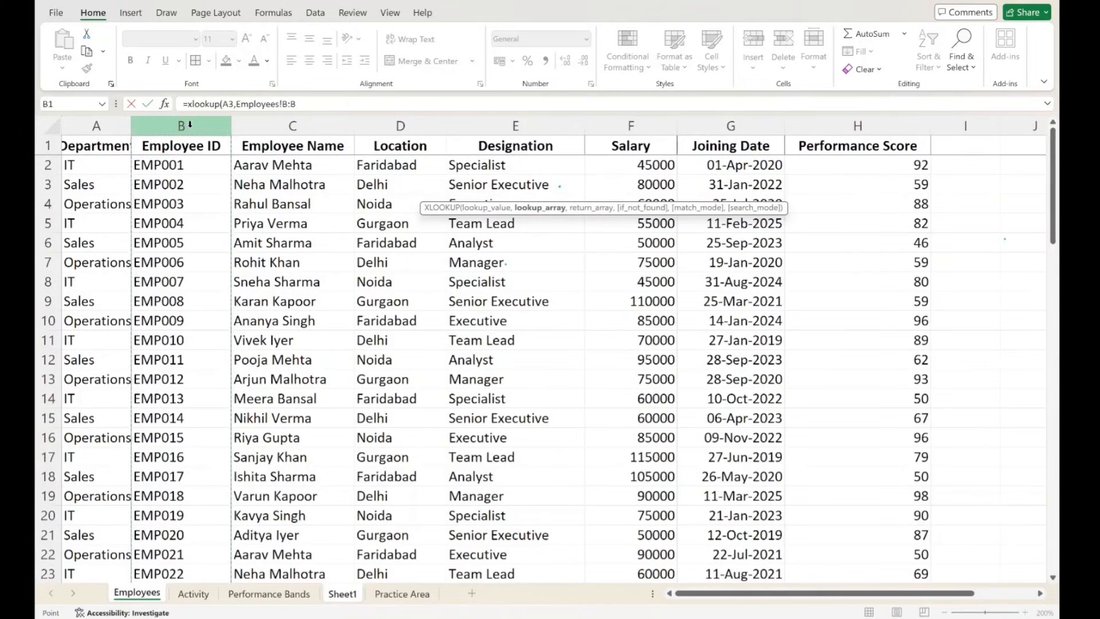
text(,)
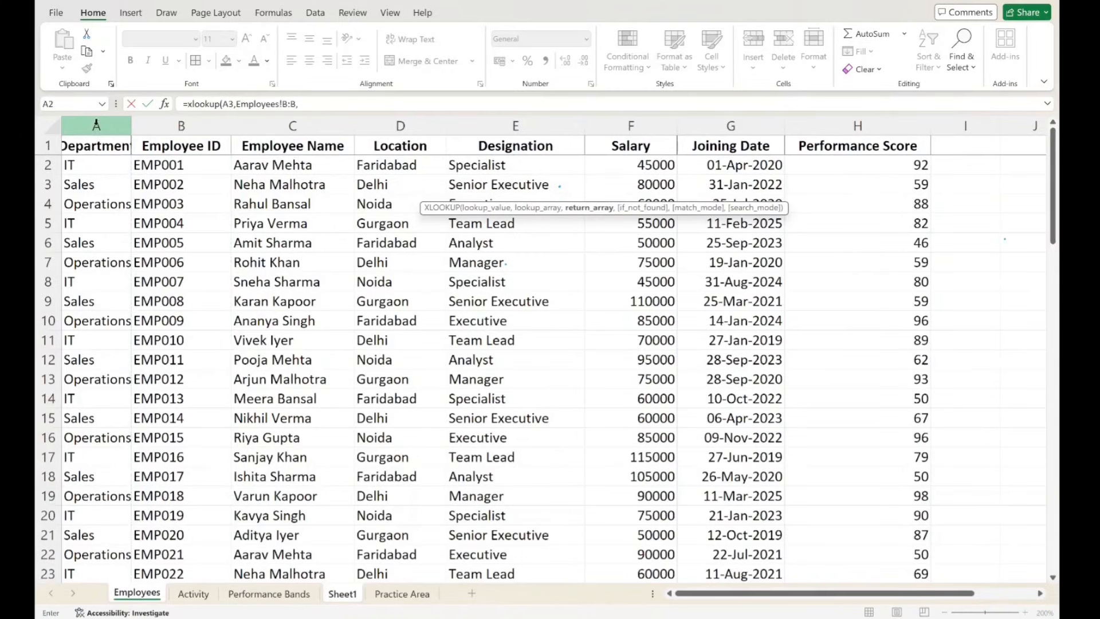
click(97, 124)
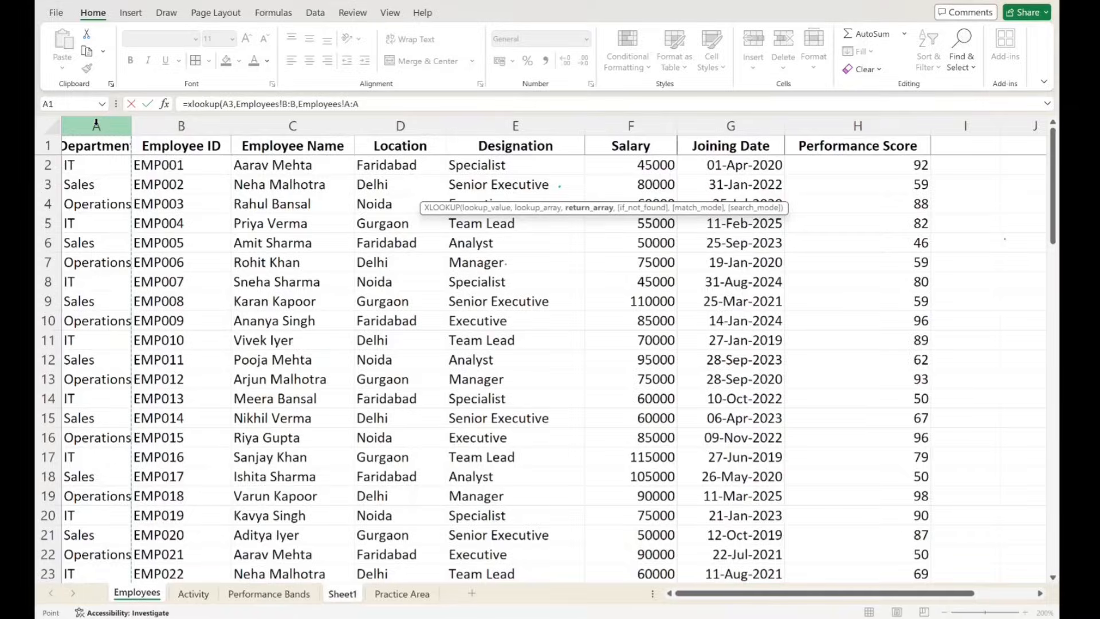
key(Return)
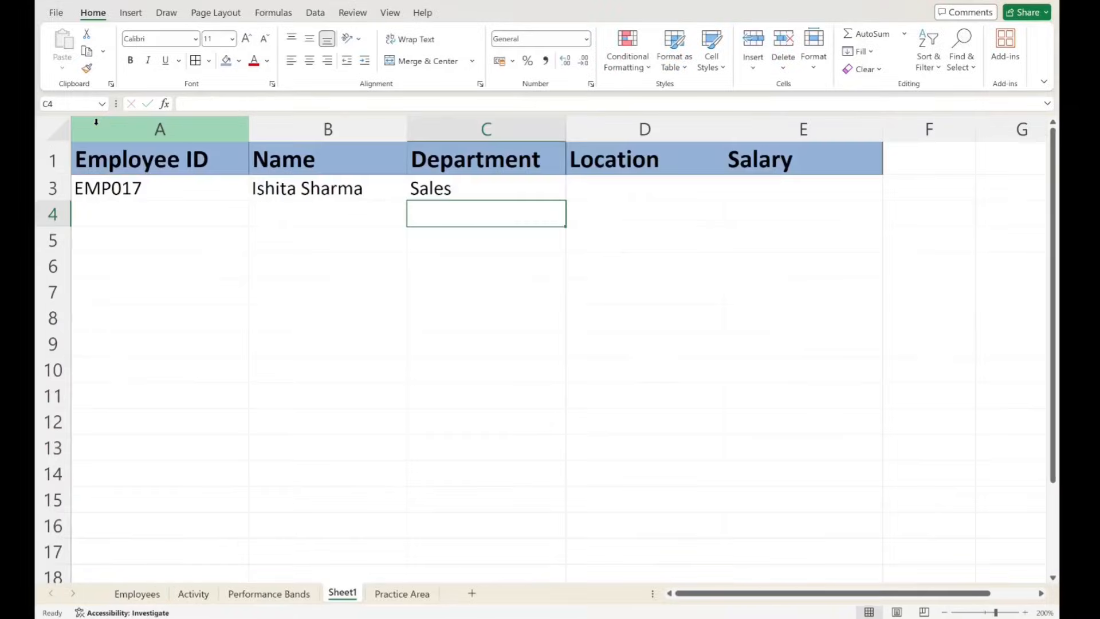
- Copy the employee ID from cell A3 into cell A4 of Sheet1
click(435, 270)
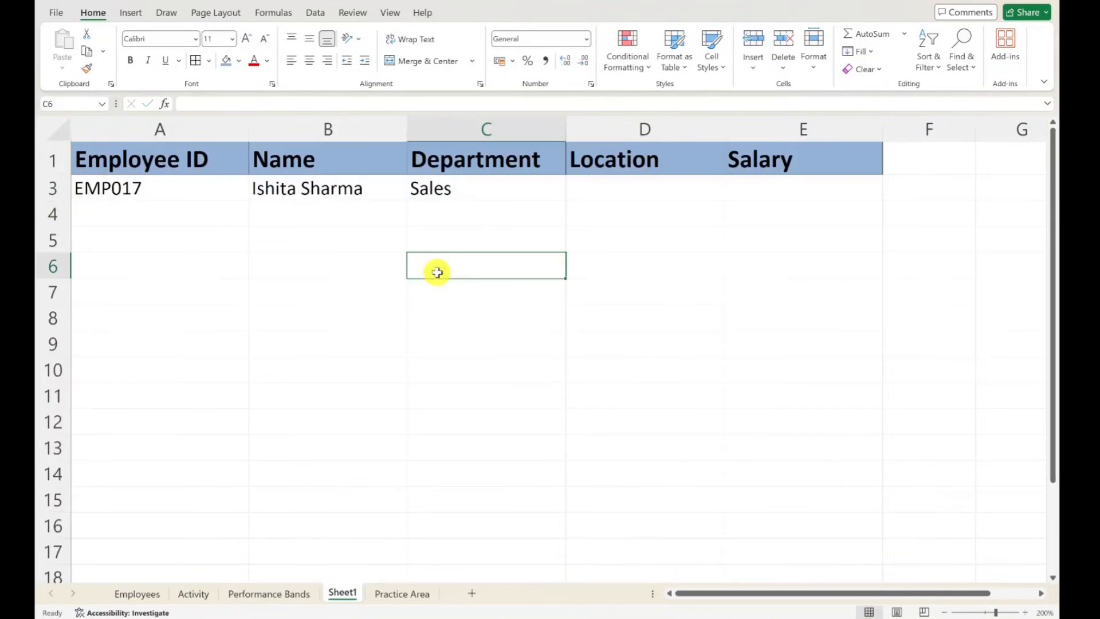
click(459, 217)
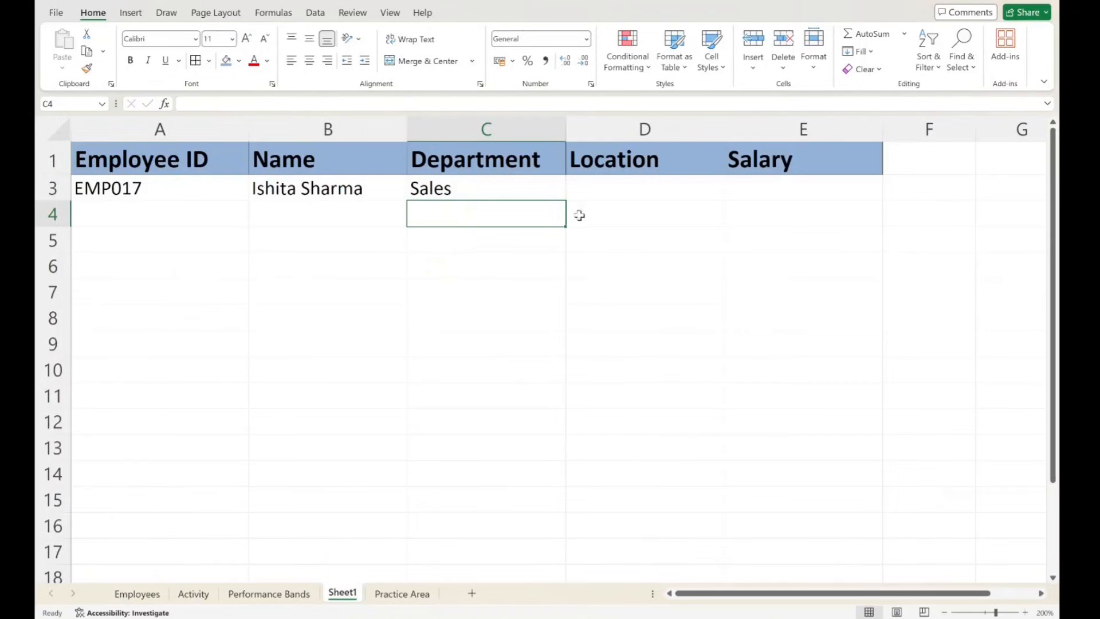
click(143, 186)
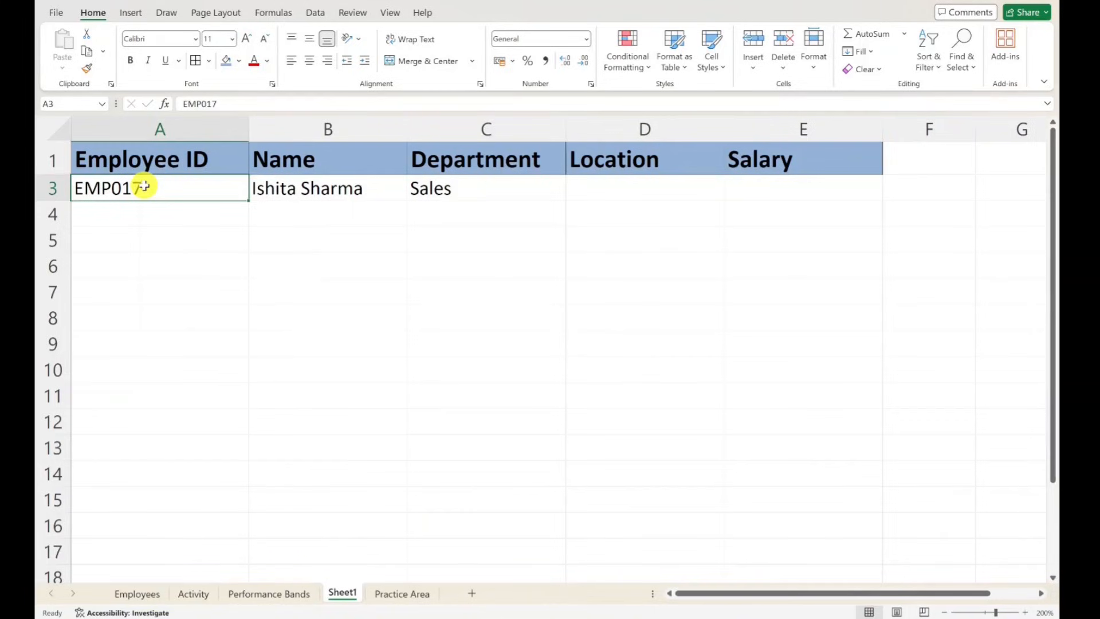
key(ctrl+c)
key(Down)
key(ctrl+v)
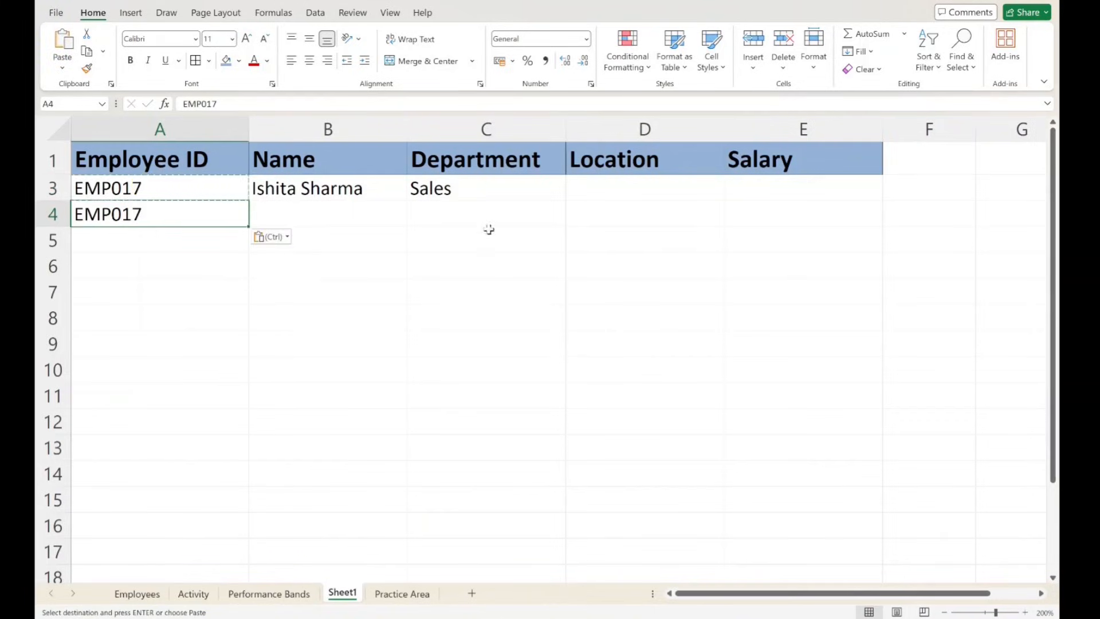
- Try a VLOOKUP in cell C4 using A4, table array Employees!A:B, column index 2 and range lookup 0
click(483, 211)
text(=v)
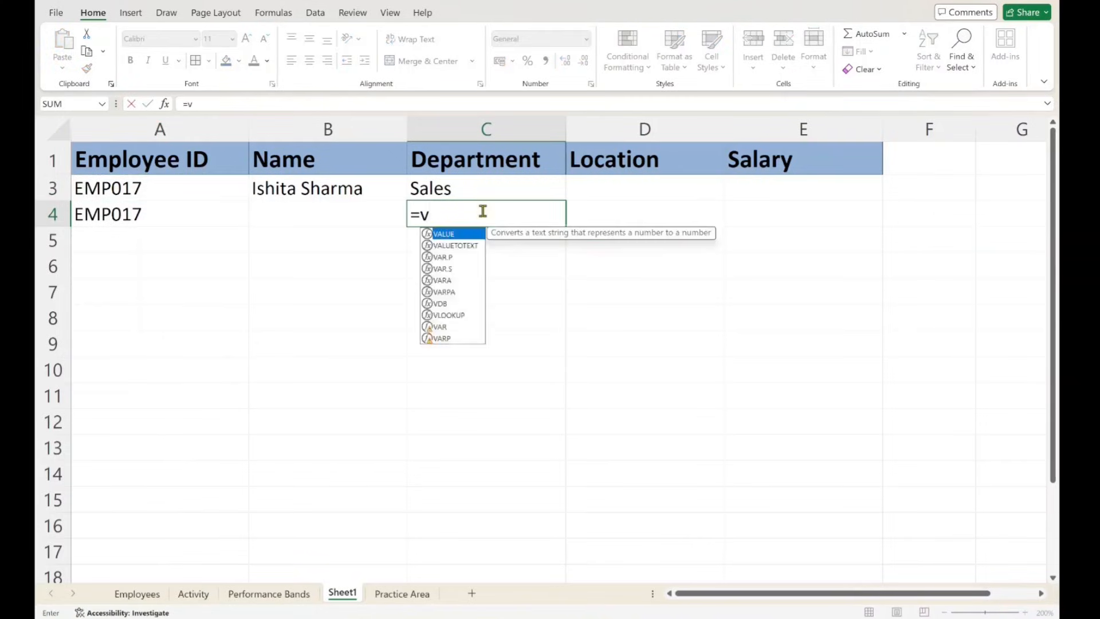
text(lookup)
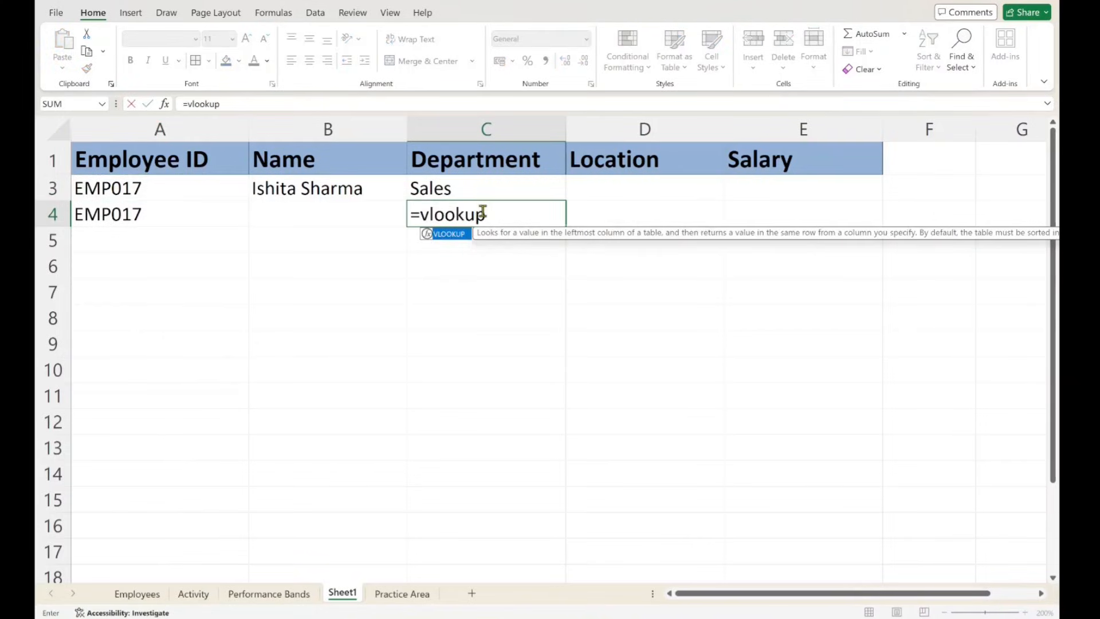
text(()
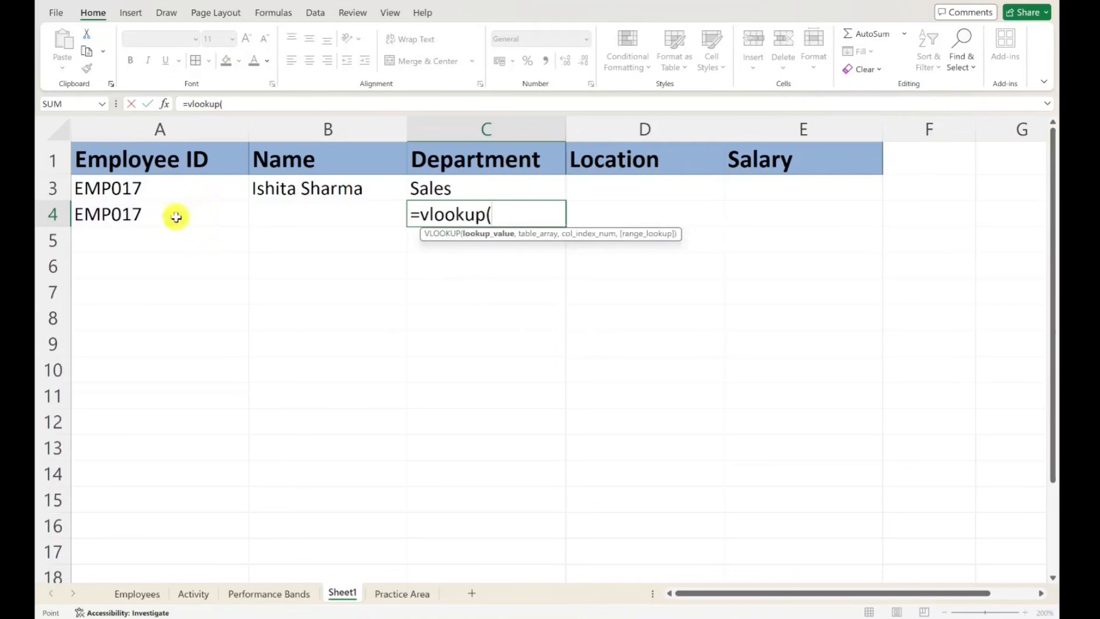
click(176, 217)
text(,)
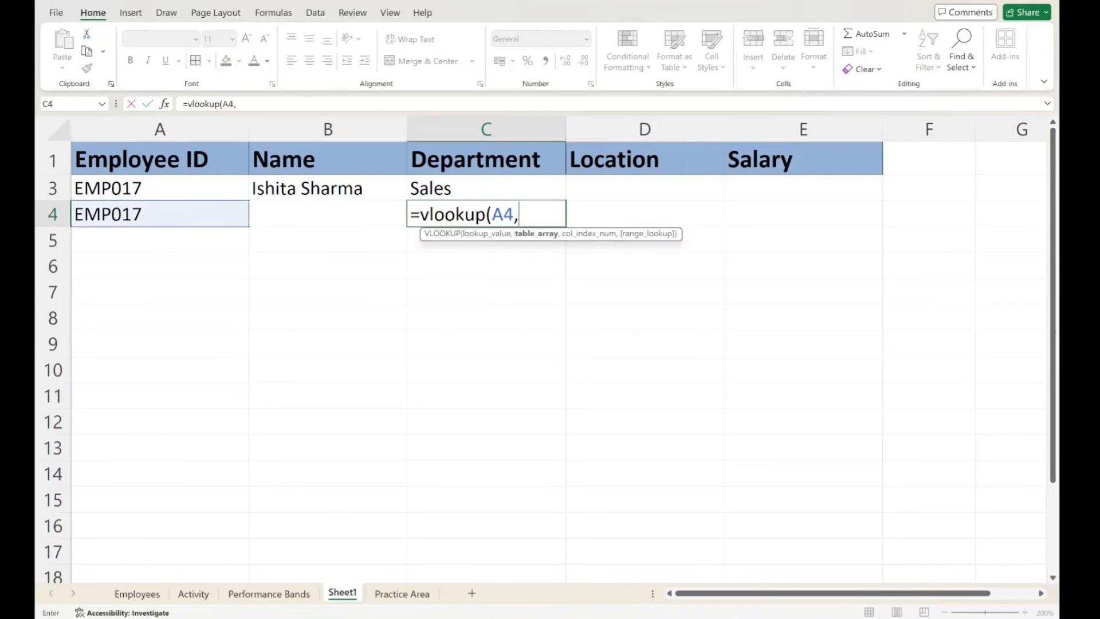
click(137, 594)
drag(181, 125, 65, 123)
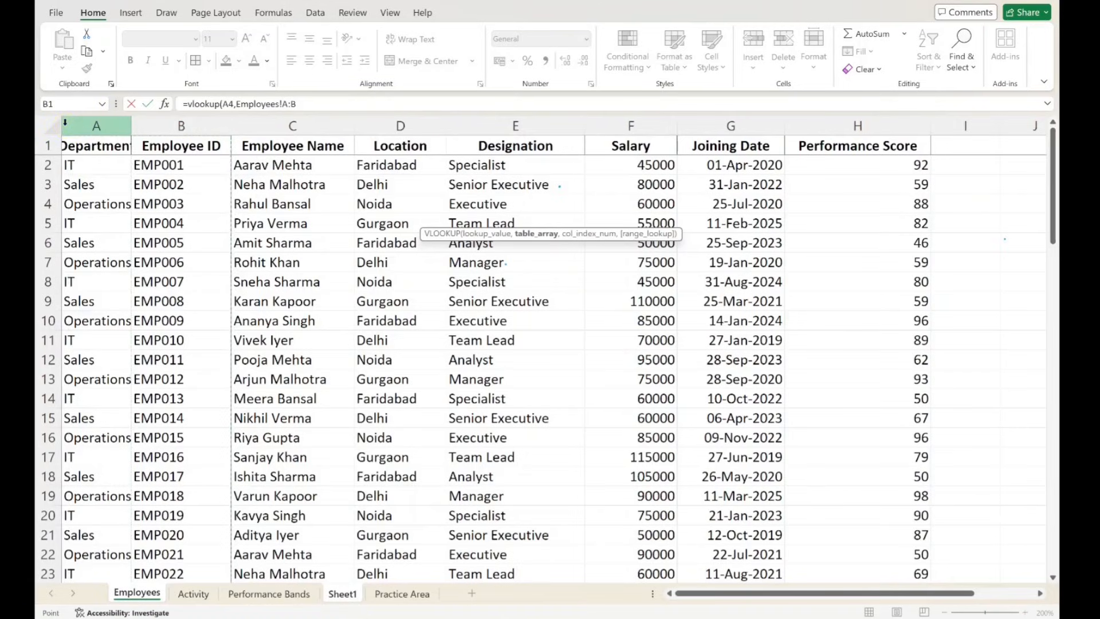
text(,)
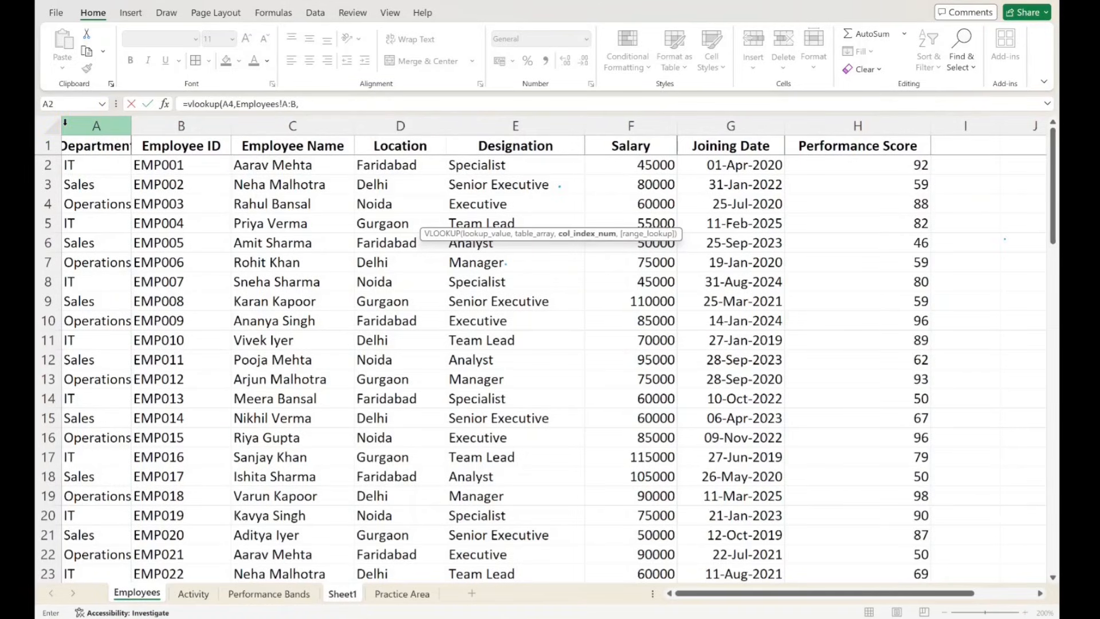
text(2,0)
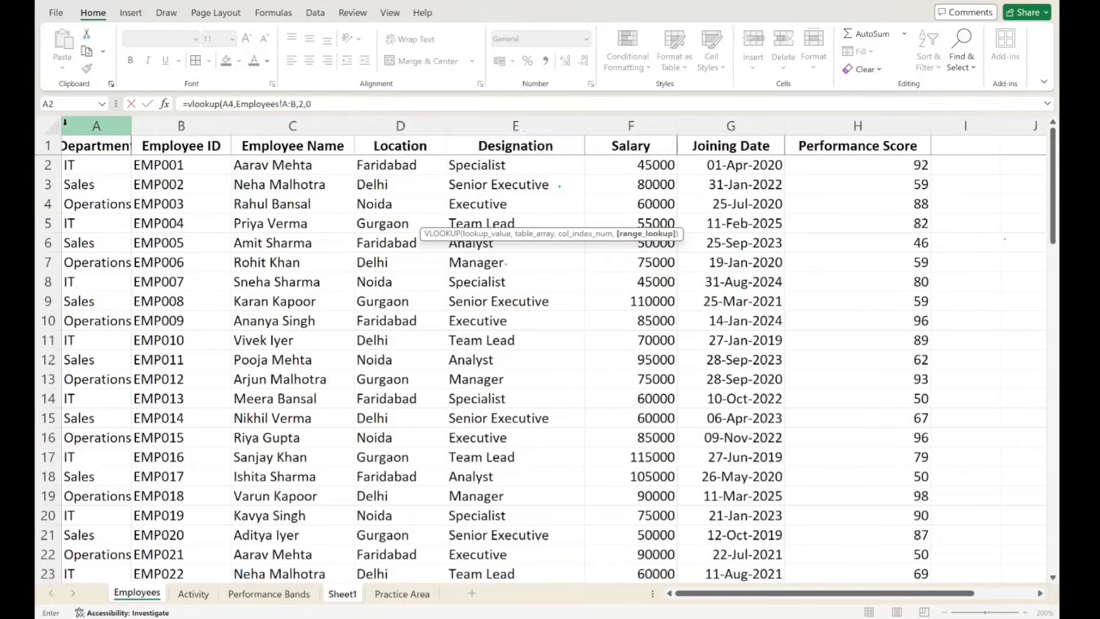
key(Return)
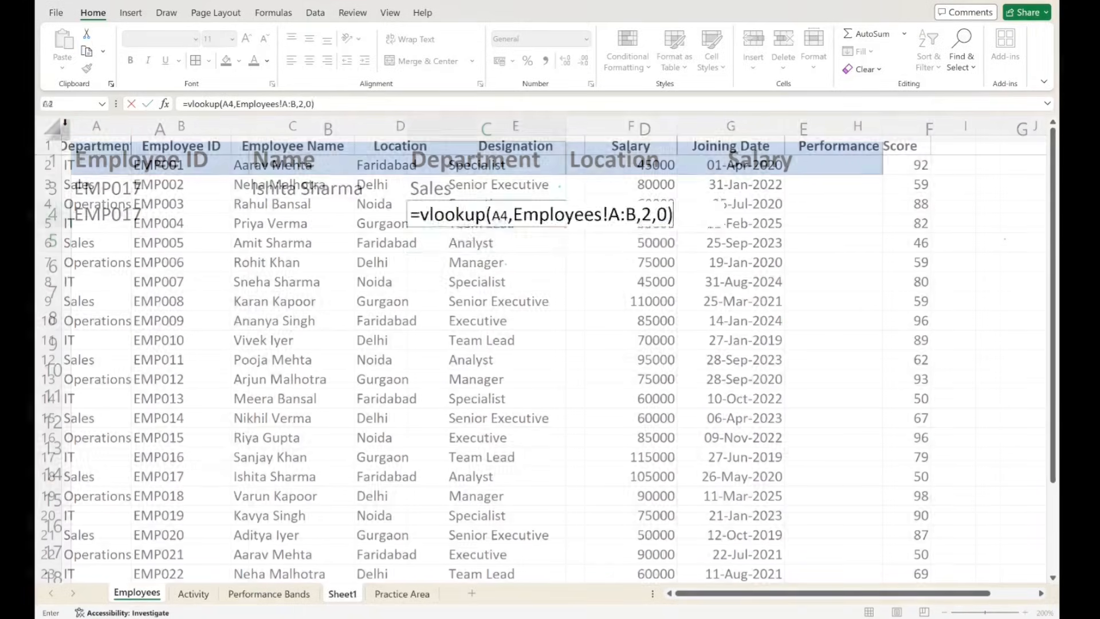
- Clear the VLOOKUP formula from cell C4 and the duplicate employee ID from cell A4
click(508, 217)
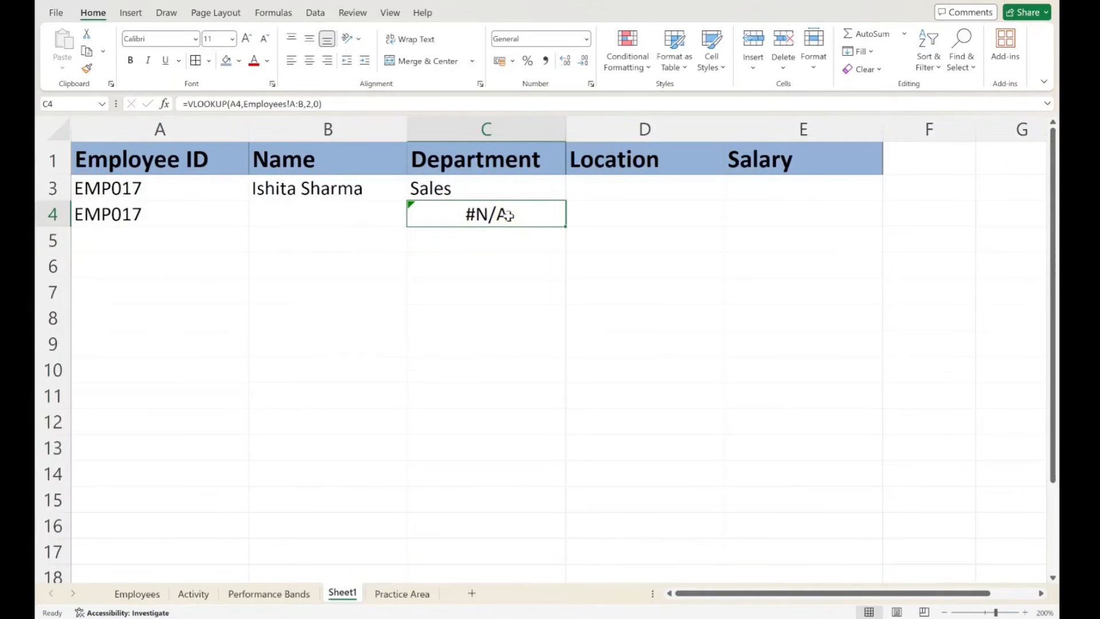
key(Delete)
click(105, 216)
key(Delete)
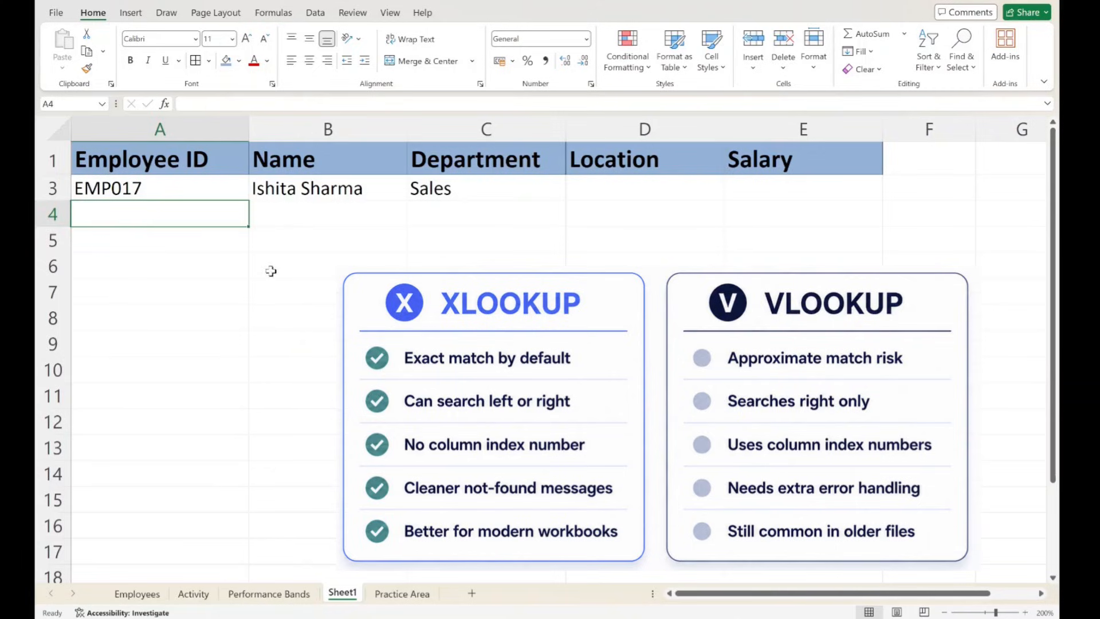
- Compare the lookup row in Sheet1 with the column order of the Employees sheet, from Department through Performance Score
click(508, 243)
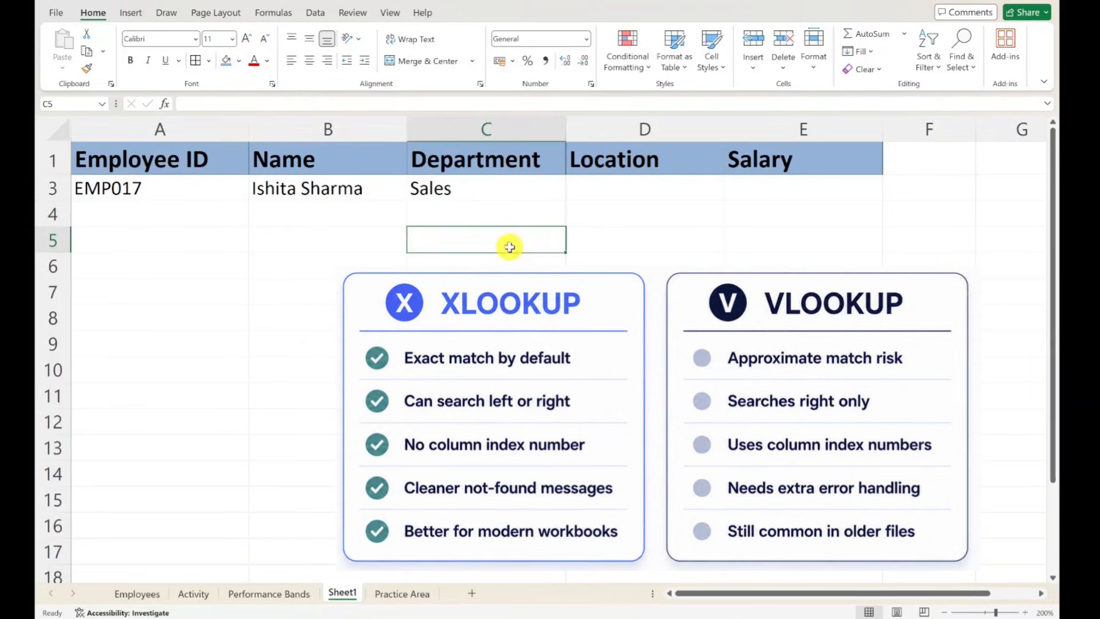
drag(172, 172, 855, 192)
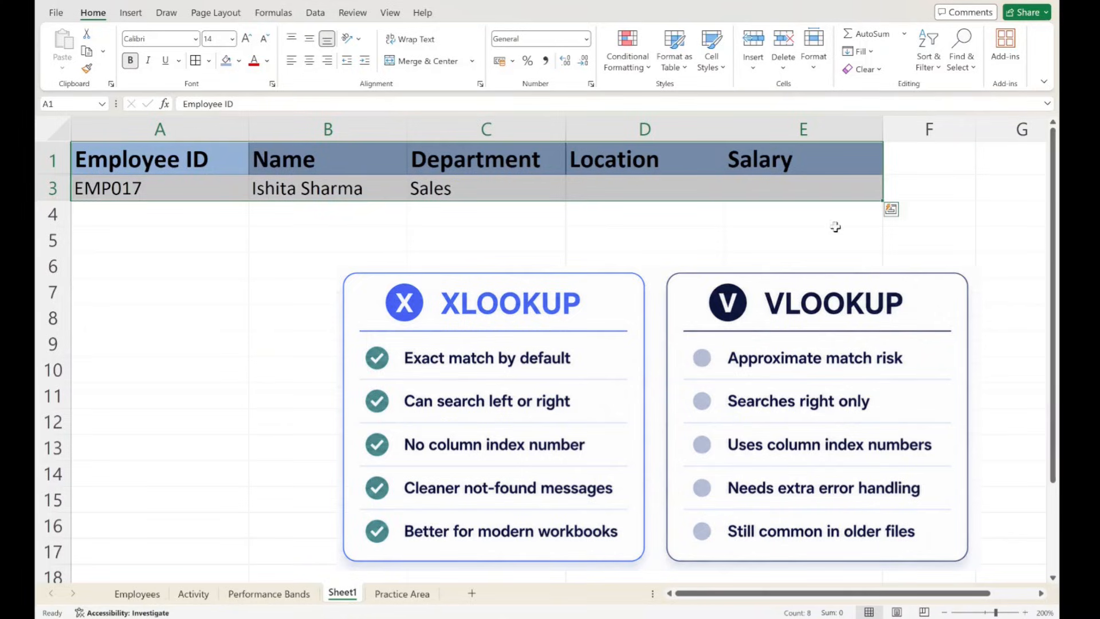
click(749, 255)
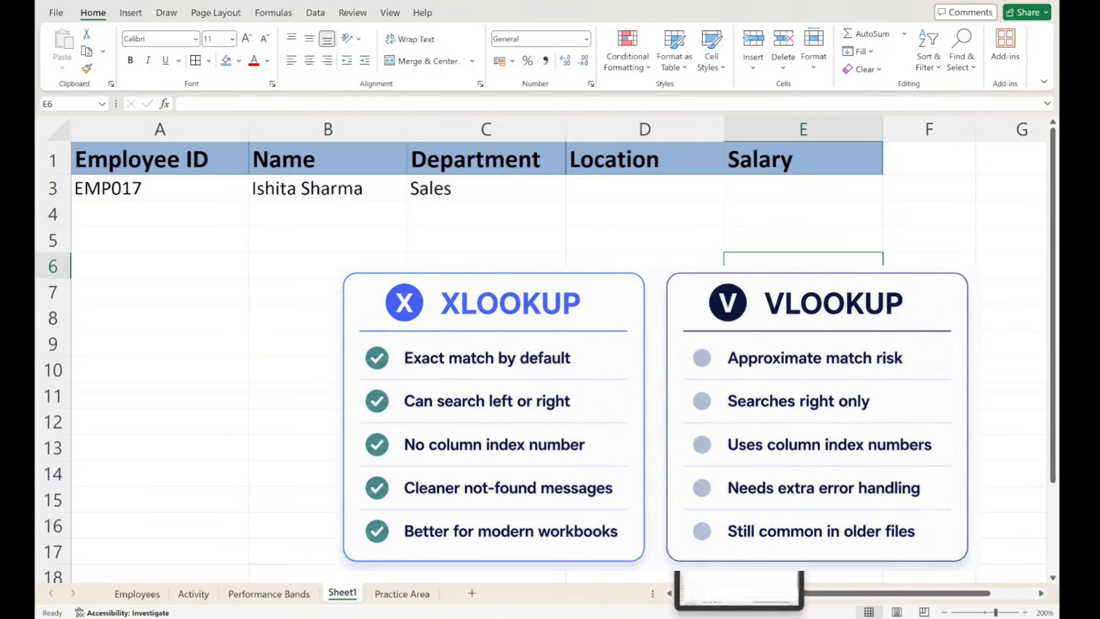
mouse_move(769, 618)
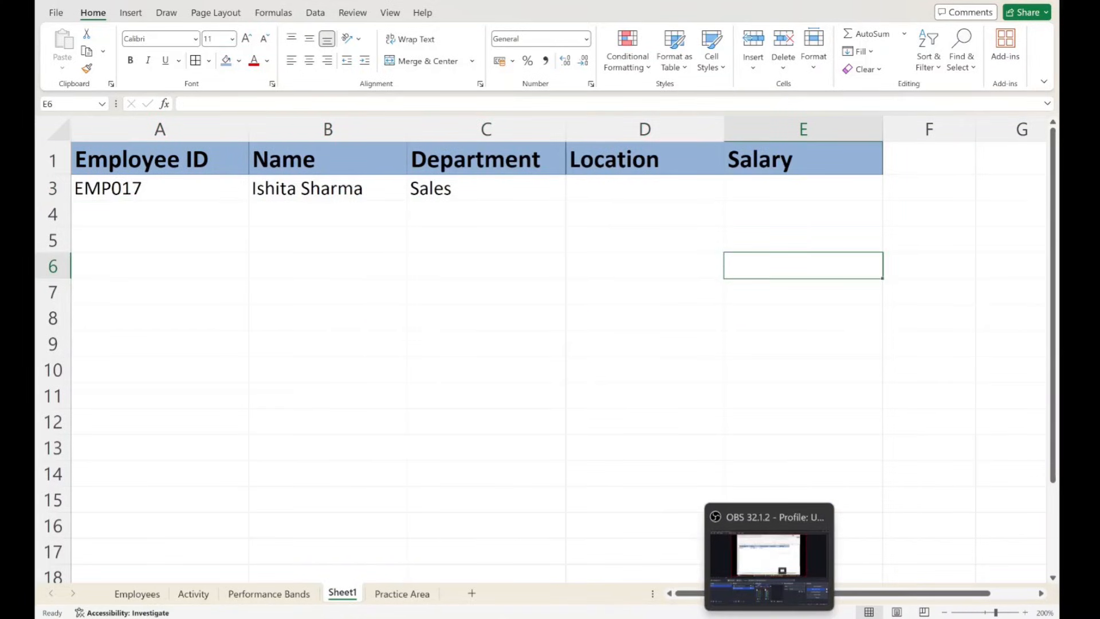
click(133, 594)
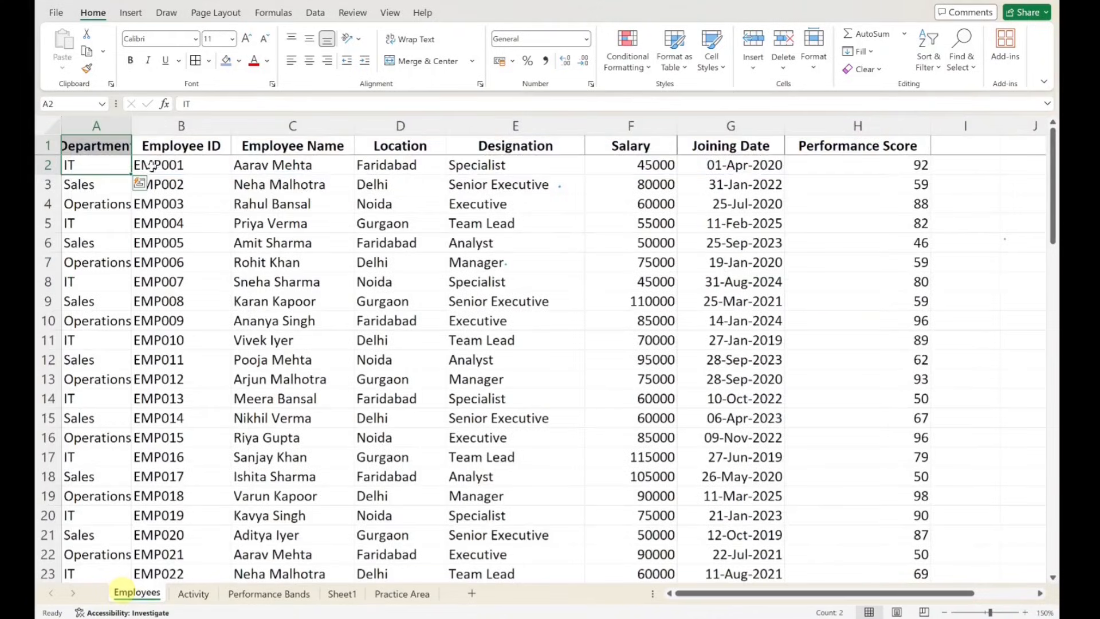
drag(100, 125, 448, 162)
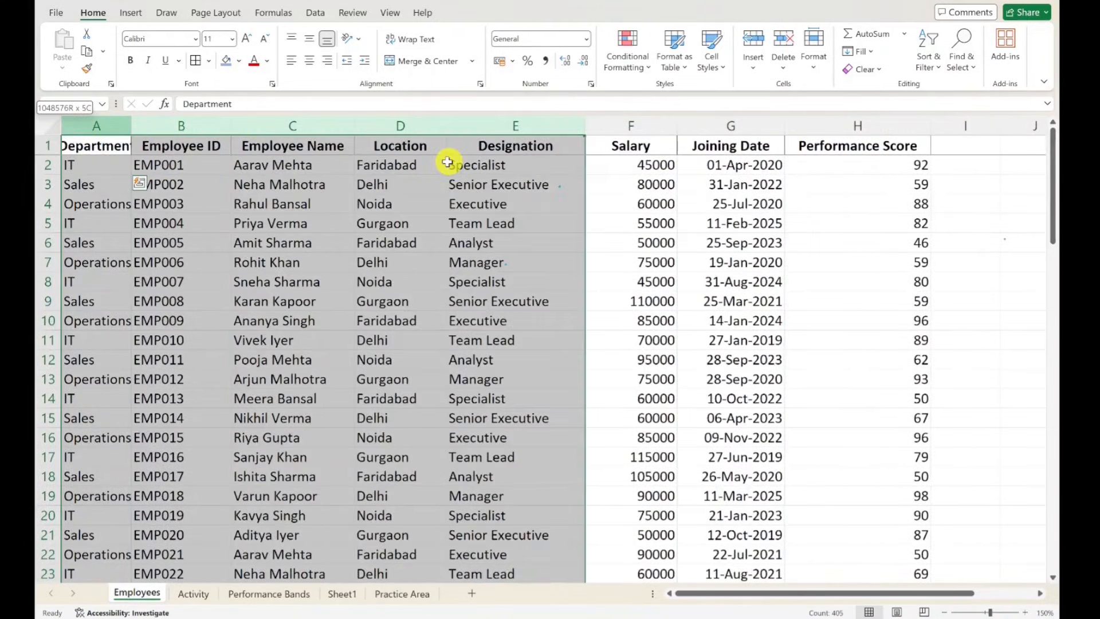
click(233, 262)
click(188, 124)
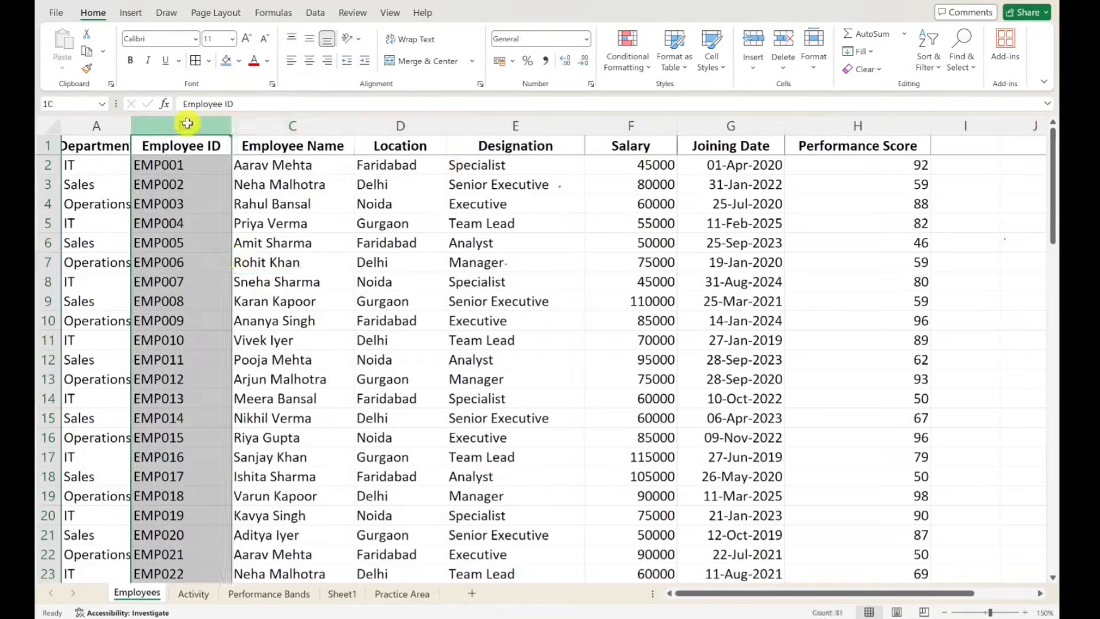
drag(187, 123, 854, 119)
click(343, 593)
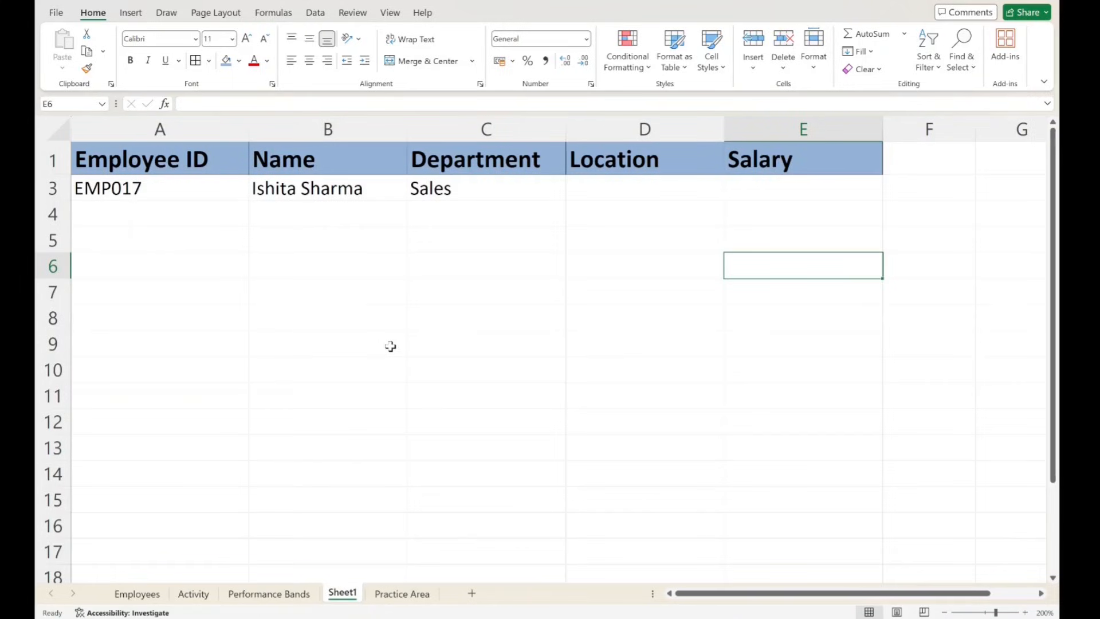
click(334, 316)
click(387, 275)
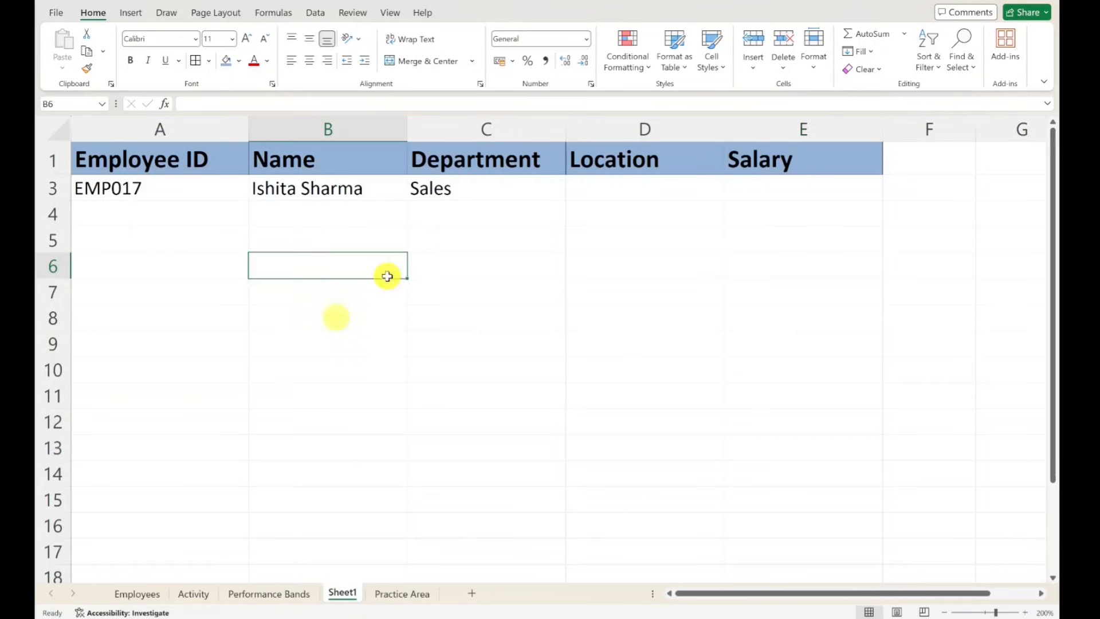
key(Up)
key(Up)
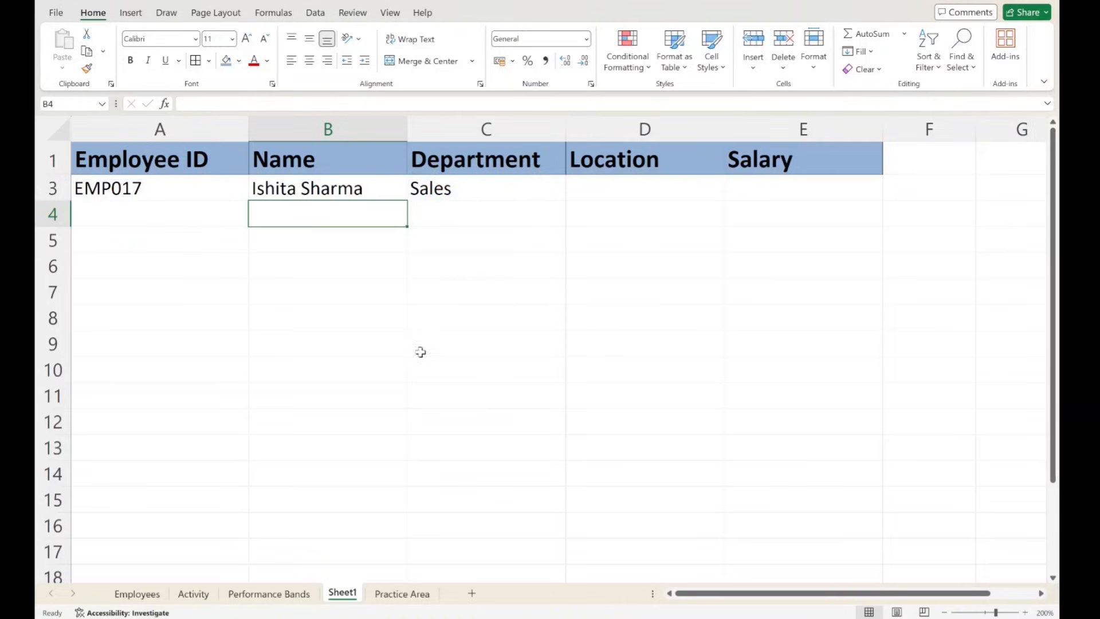
- Replace the employee ID in cell A3 with a nonexistent one and check the Name and Department lookups in B3:C3
click(161, 188)
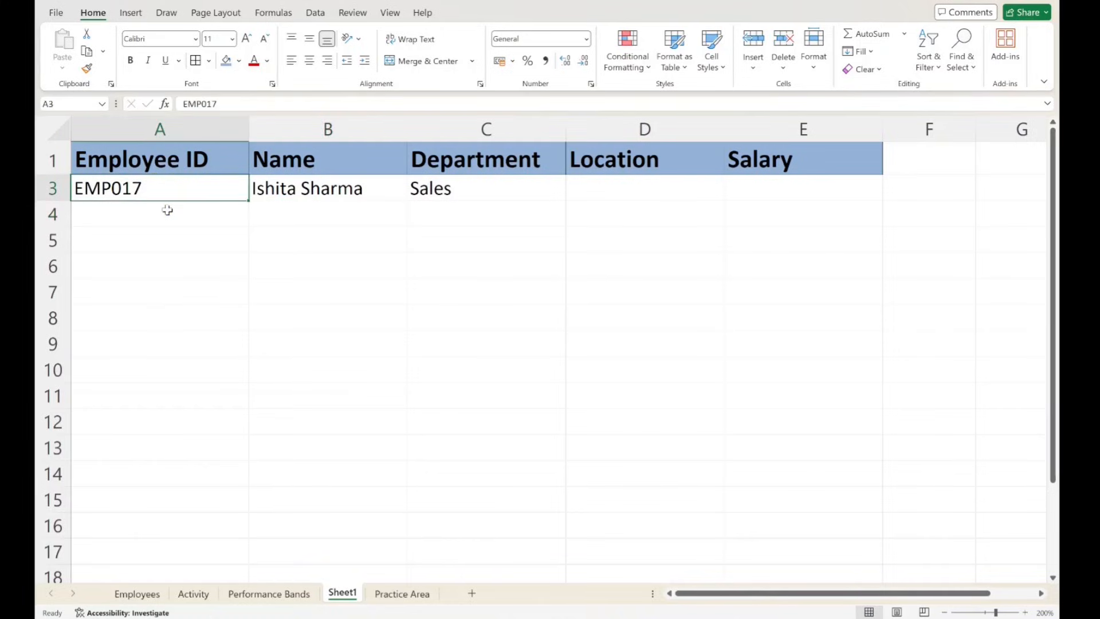
text(emp)
key(BackSpace)
key(BackSpace)
key(BackSpace)
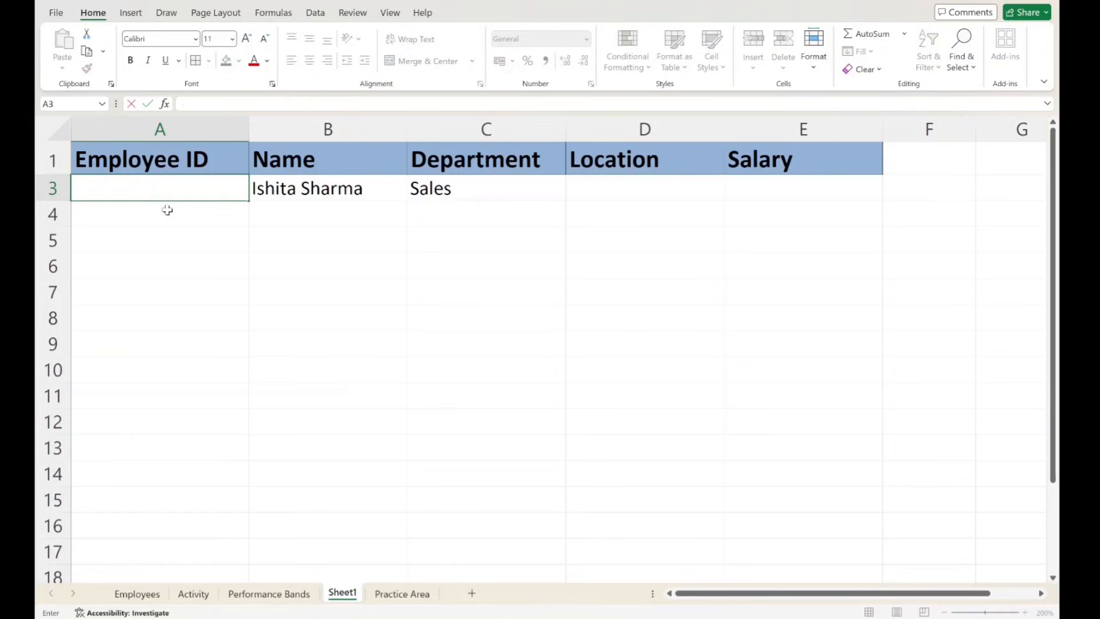
text(EMP12345)
key(Return)
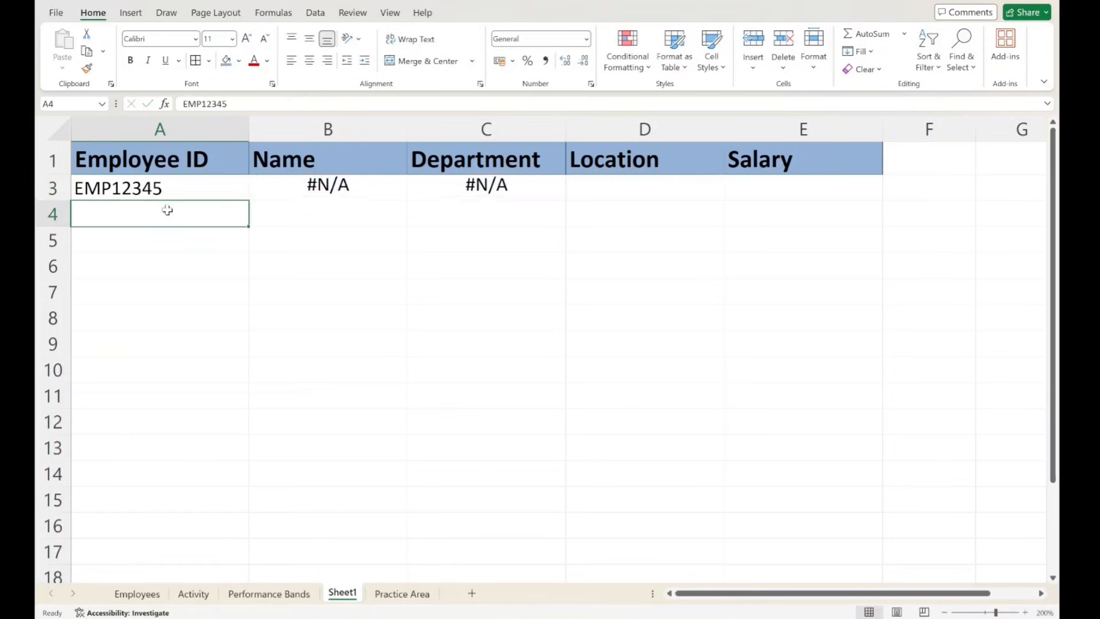
click(237, 211)
drag(314, 189, 500, 190)
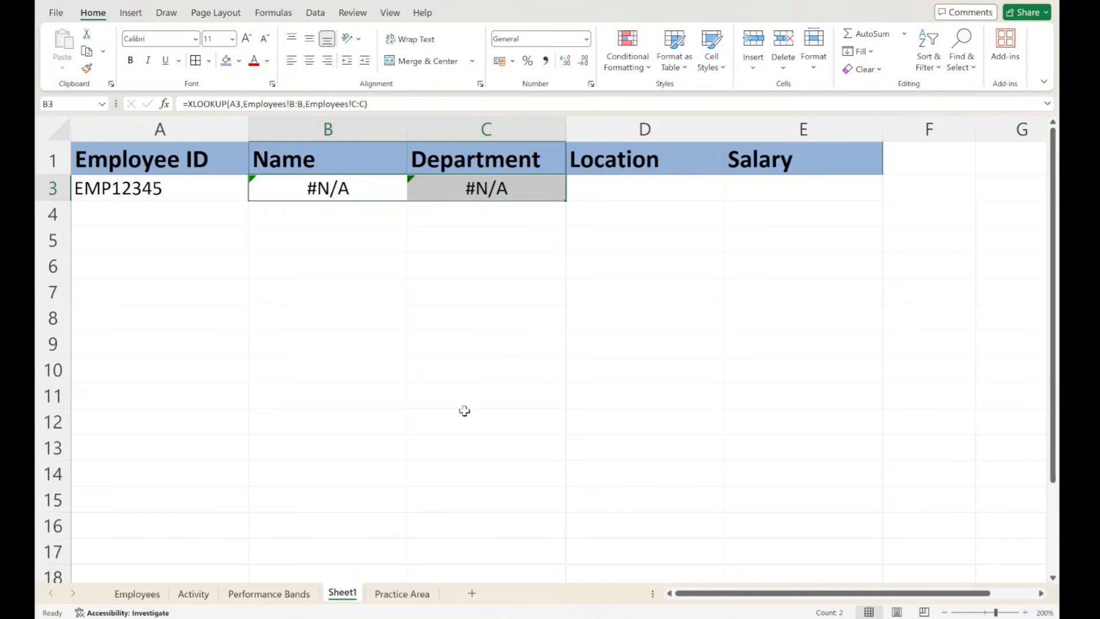
click(380, 338)
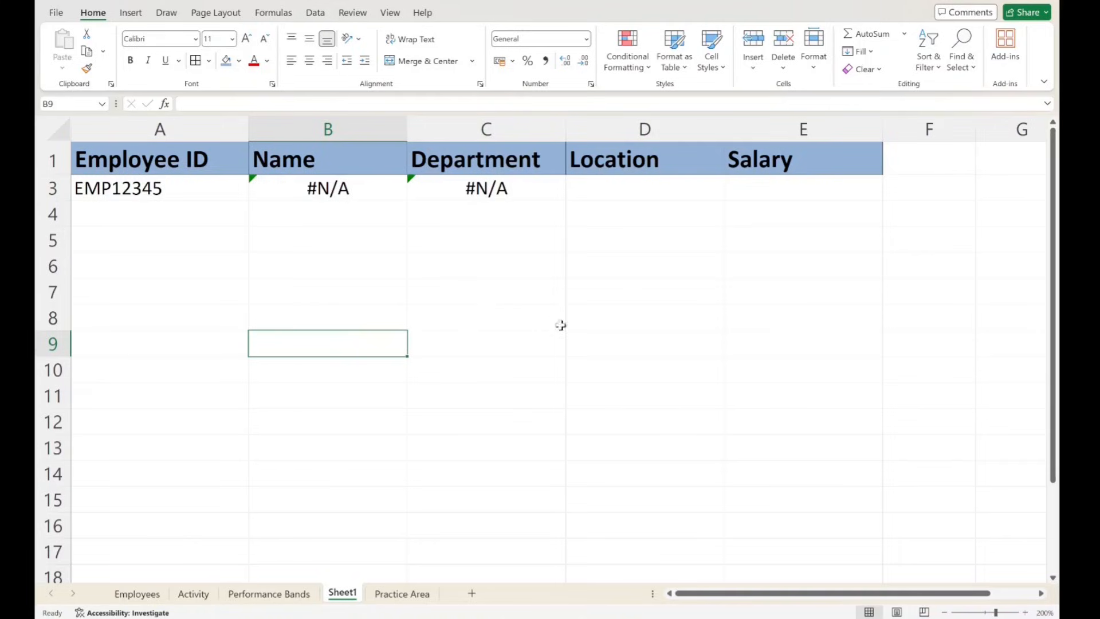
click(358, 313)
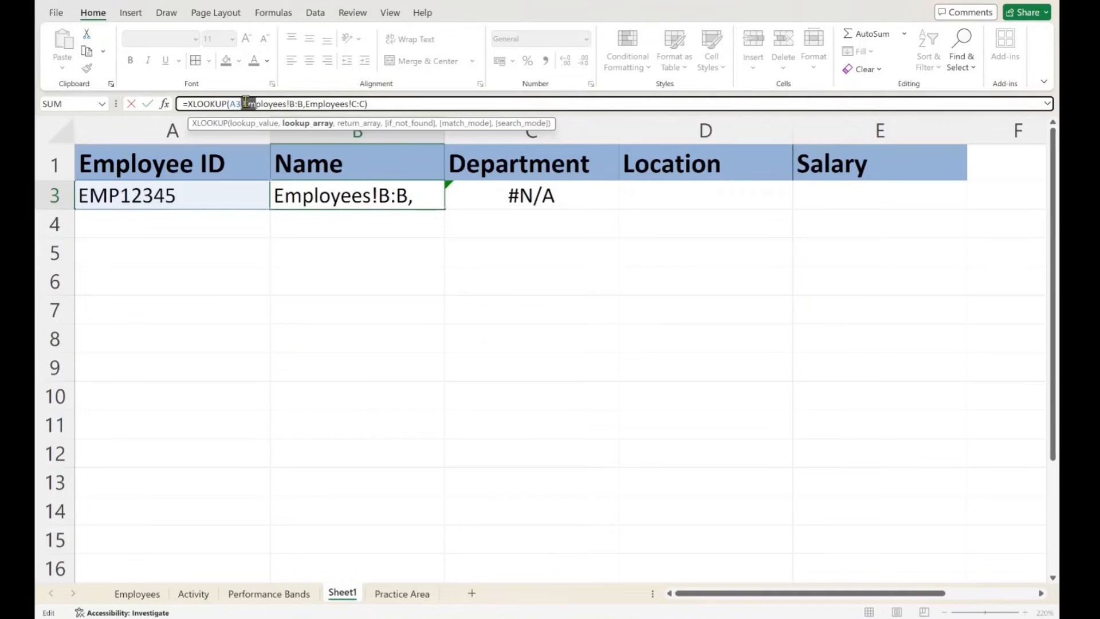
- Add "Employee not found" as the if_not_found argument of the XLOOKUP in cell B3 and fit column B to its contents
drag(243, 102, 363, 103)
click(367, 104)
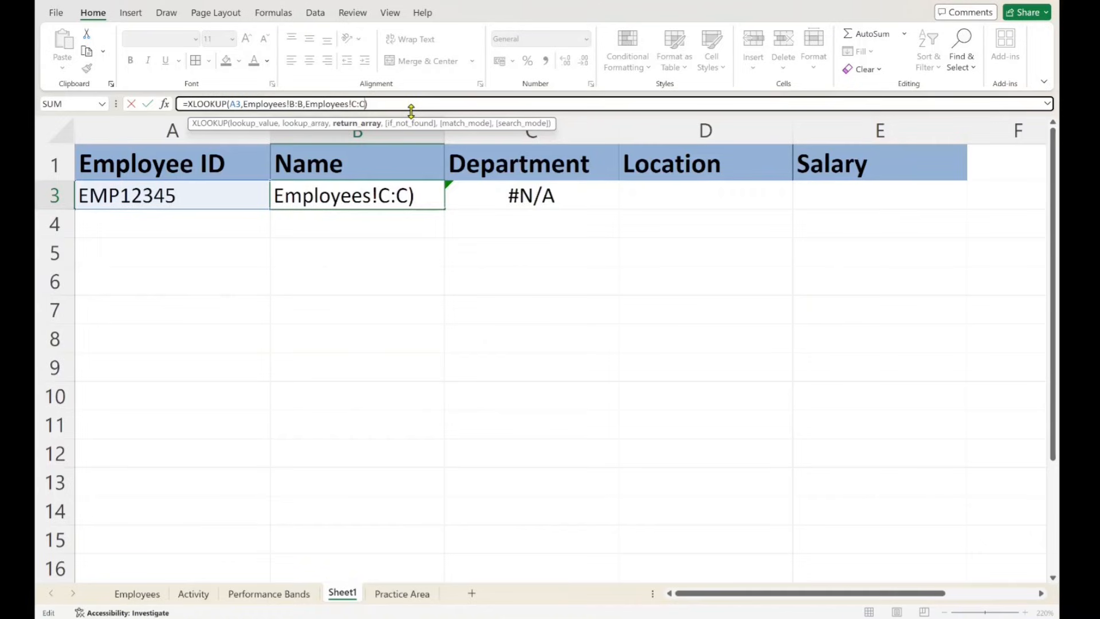
text(,)
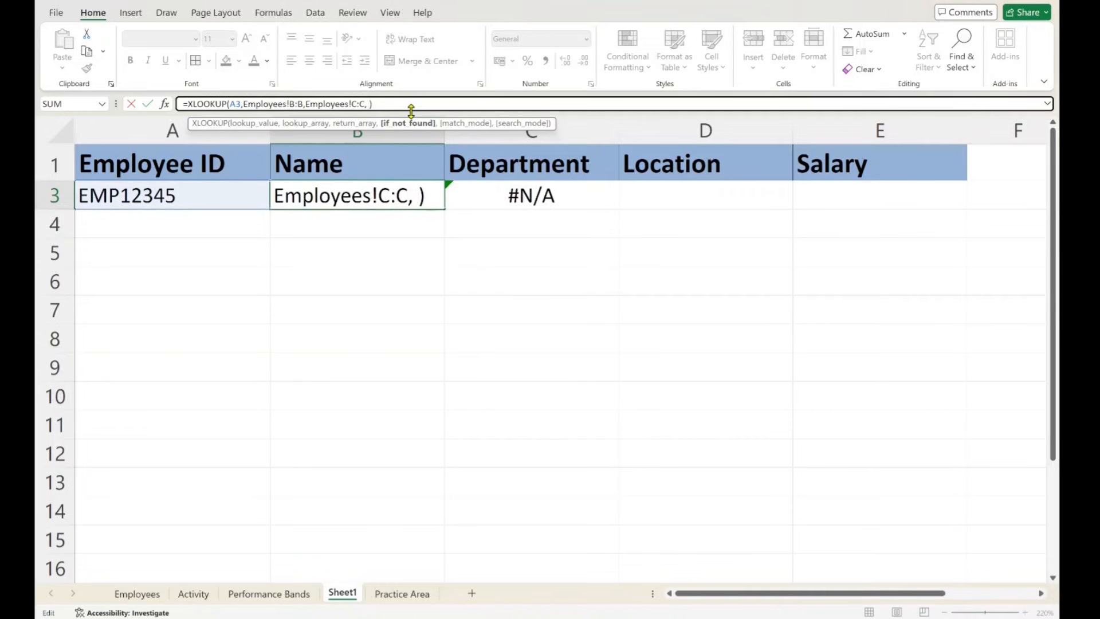
text( ")
text(E)
text(mployee no)
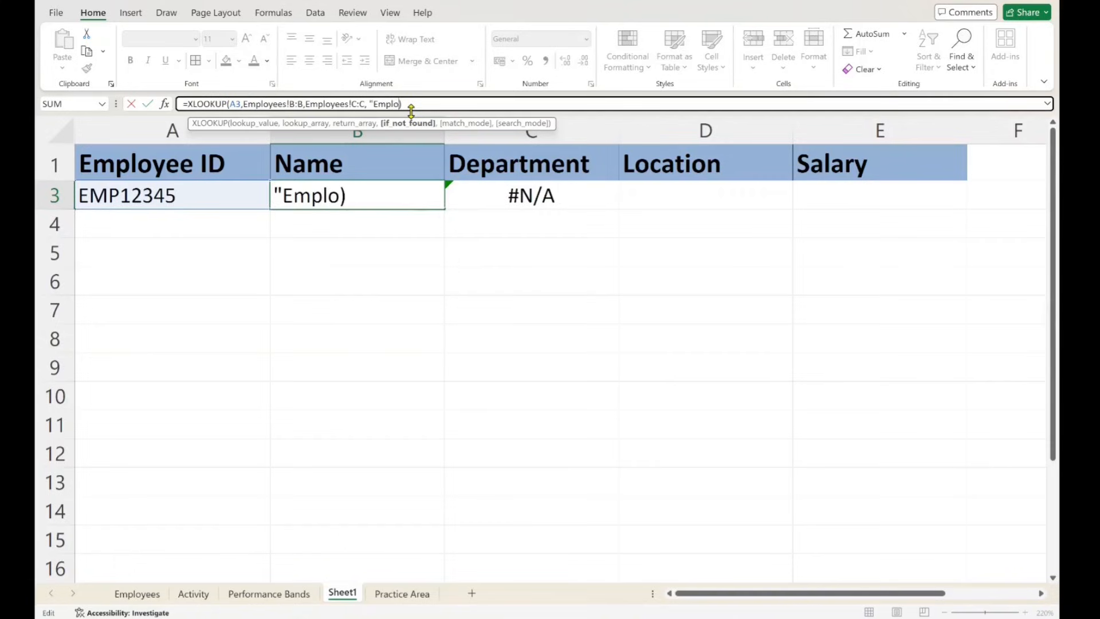
text(t found)
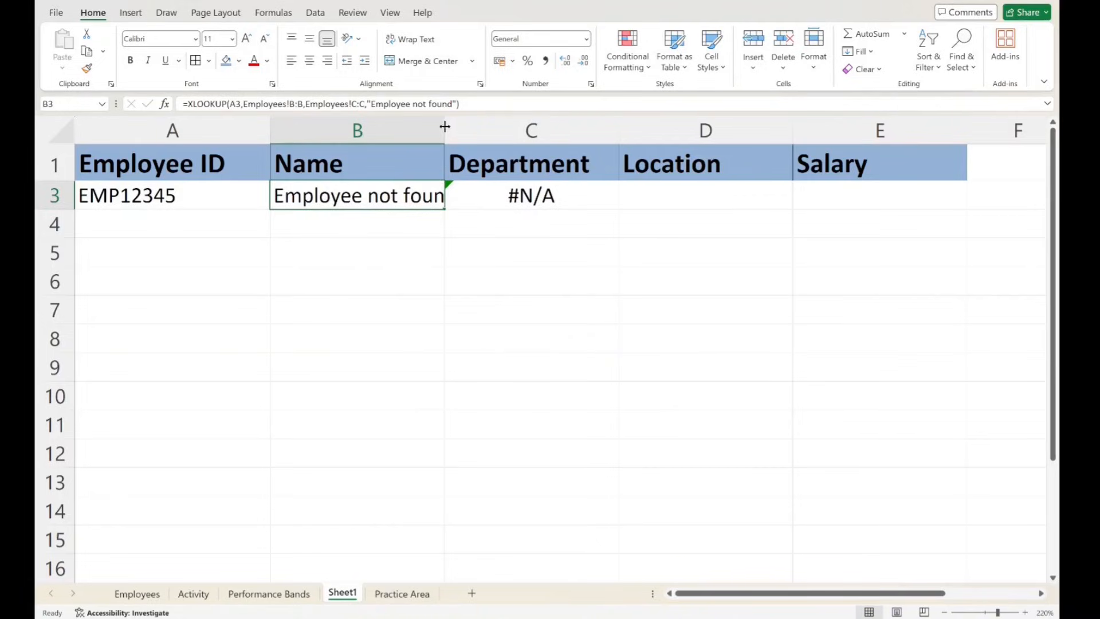
double_click(445, 127)
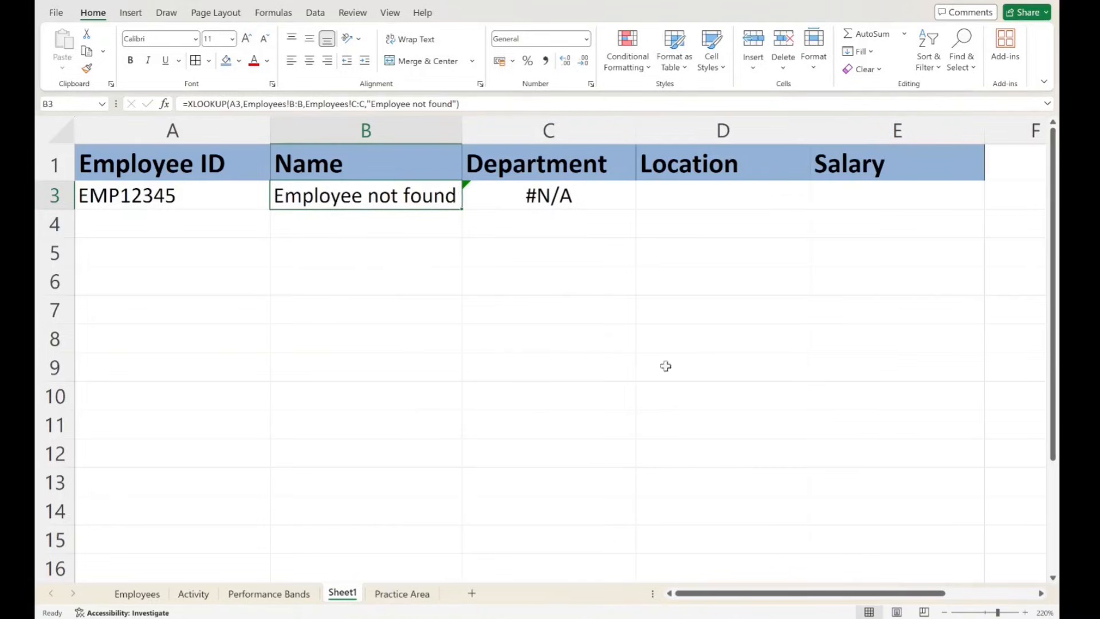
- Compare the XLOOKUP formulas and results in the Name cell B3 and the Department cell C3
click(412, 196)
click(327, 304)
drag(403, 190, 555, 196)
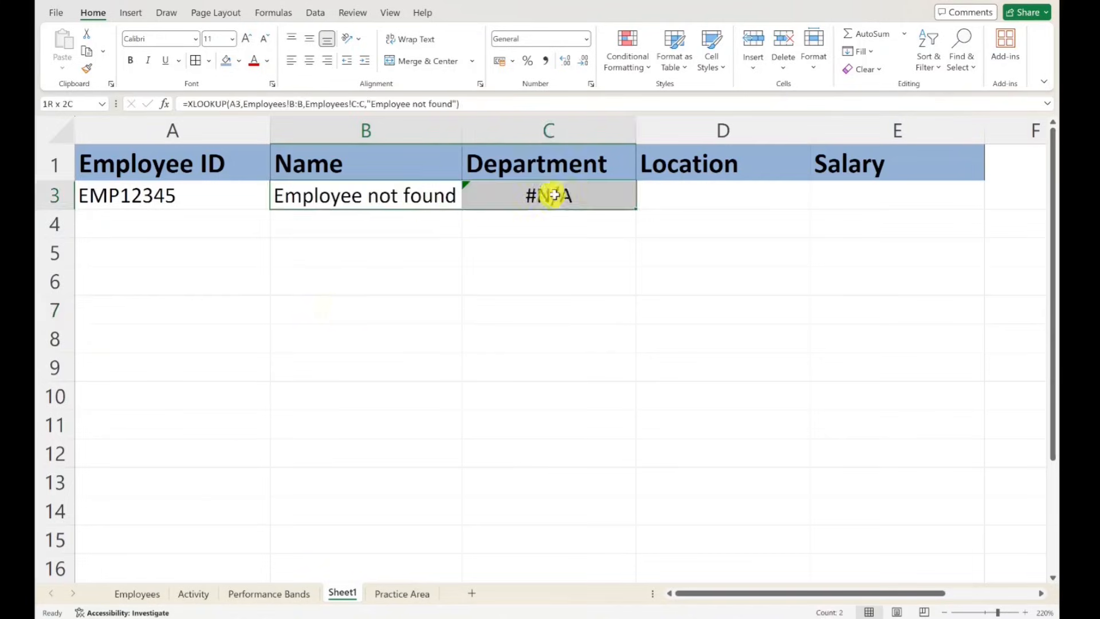
click(545, 275)
click(515, 191)
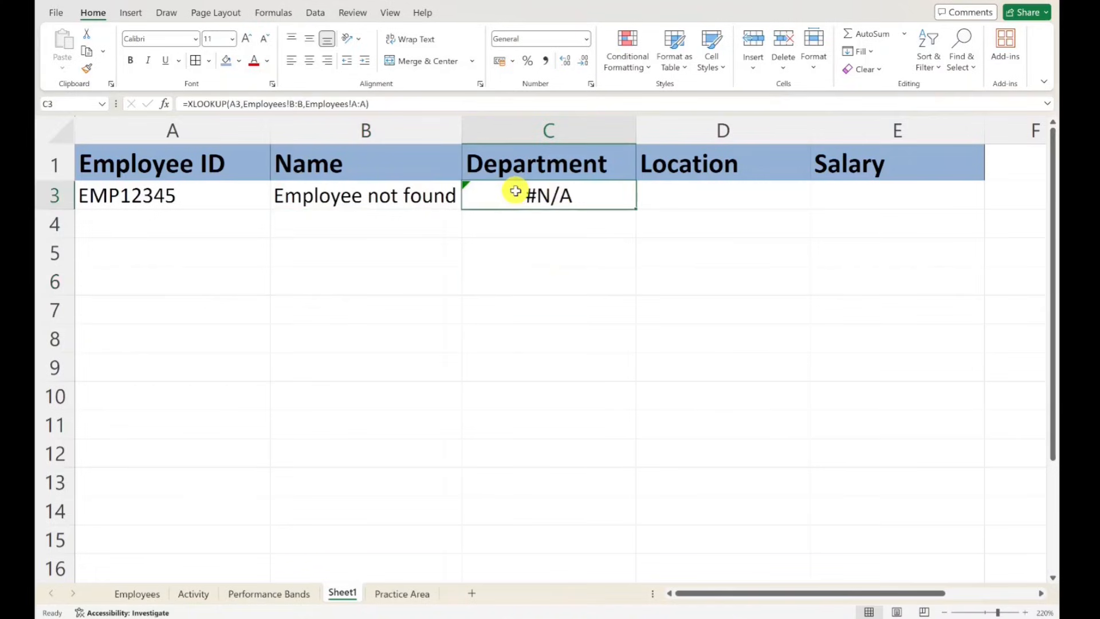
click(388, 192)
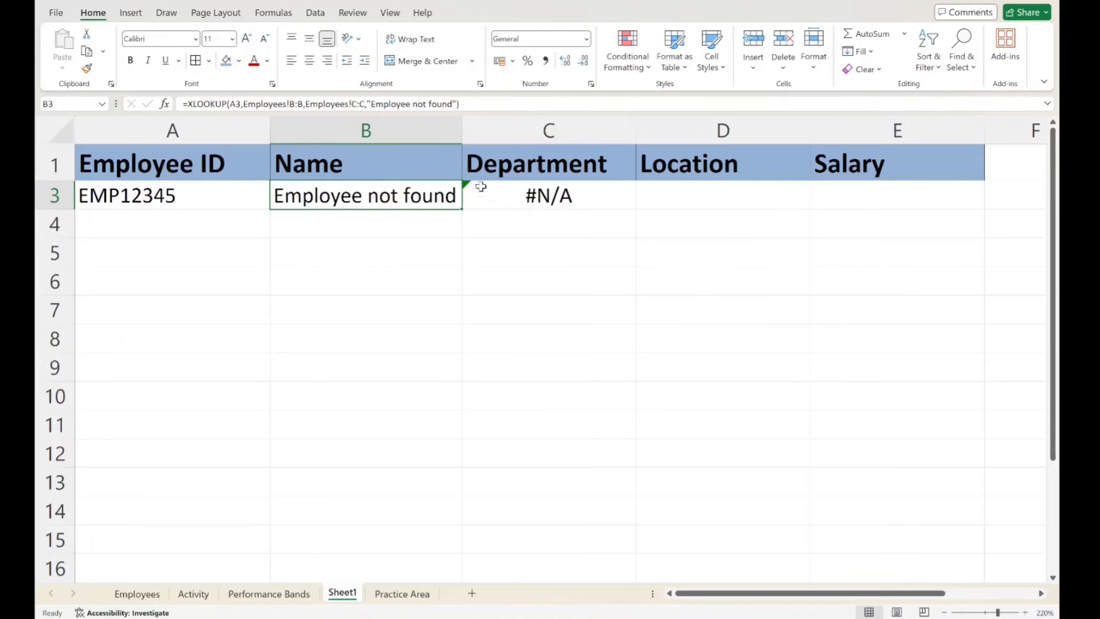
mouse_move(480, 183)
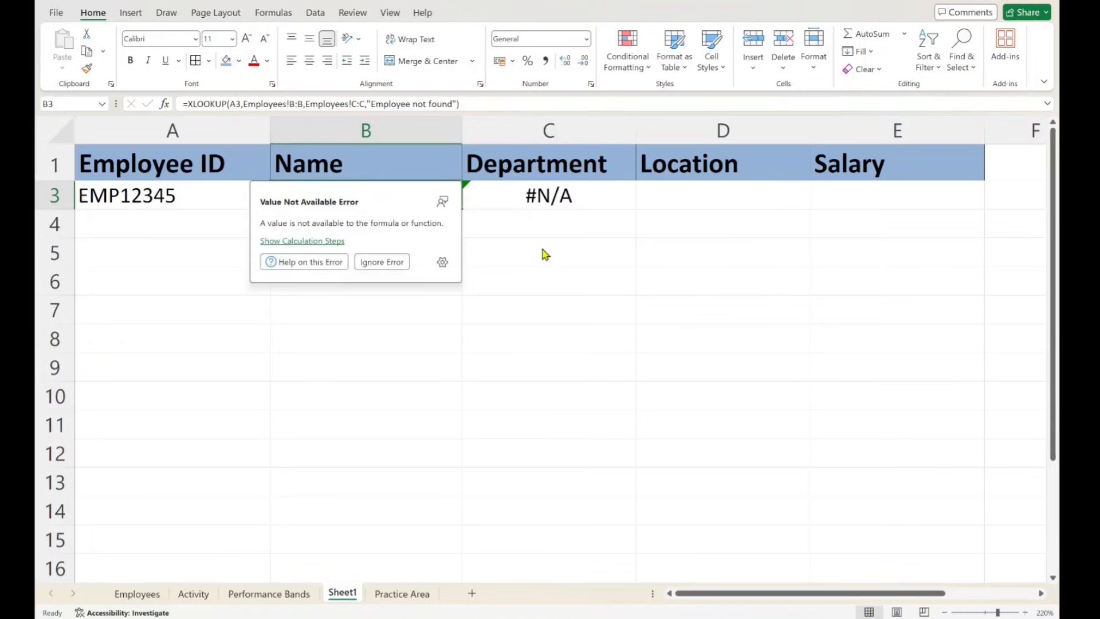
- Change the if_not_found argument of the XLOOKUP in cell B3 to an empty string ""
click(452, 104)
key(BackSpace)
key(BackSpace)
key(BackSpace)
key(BackSpace)
key(BackSpace)
key(BackSpace)
key(BackSpace)
key(BackSpace)
key(BackSpace)
key(BackSpace)
key(BackSpace)
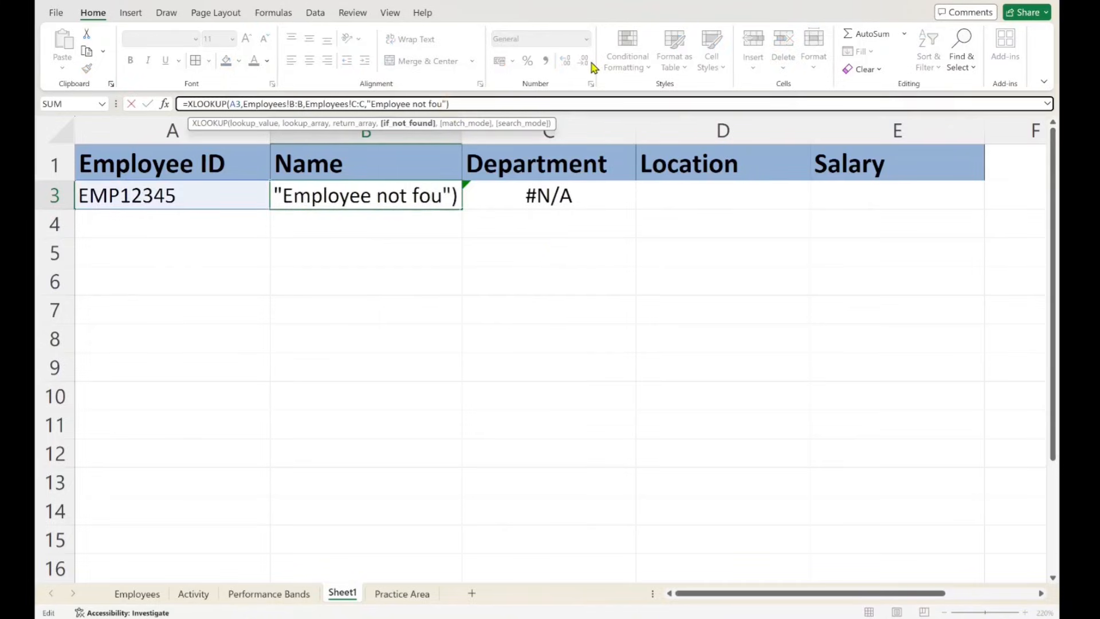
key(BackSpace)
key(BackSpace)
key(BackSpace)
key(BackSpace)
key(BackSpace)
key(BackSpace)
key(BackSpace)
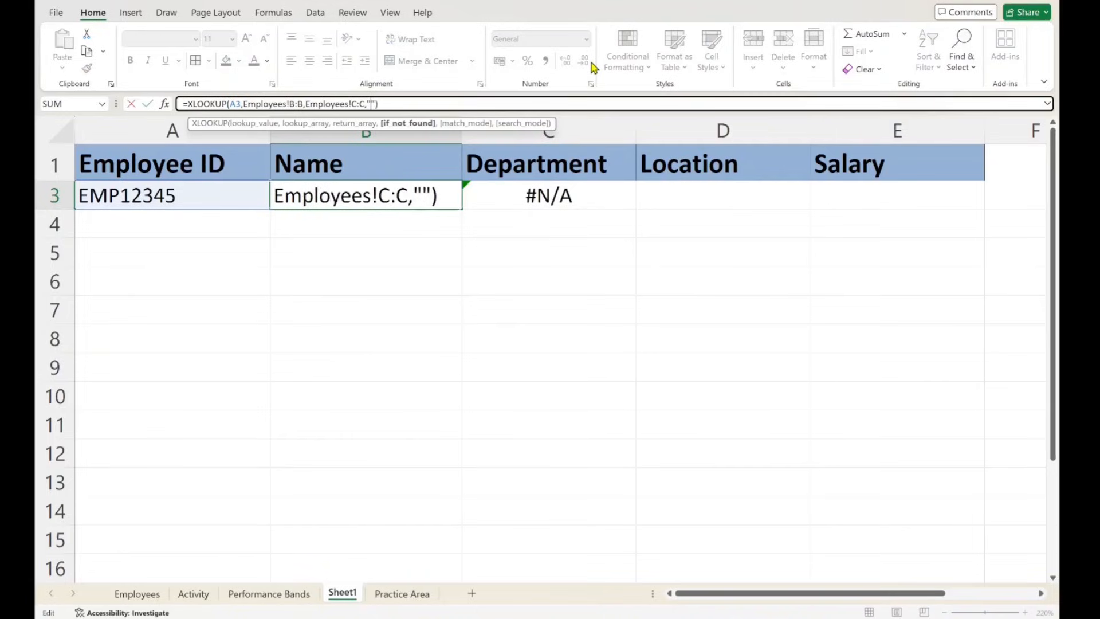
key(Return)
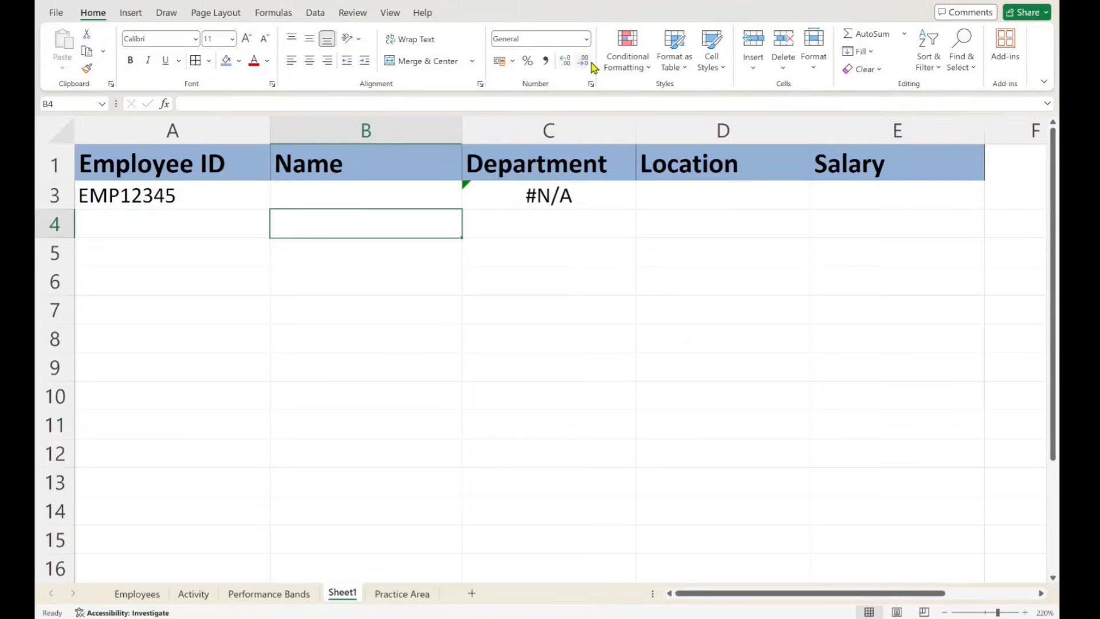
- Set the if_not_found argument of the XLOOKUP in cell B3 to "0"
click(423, 195)
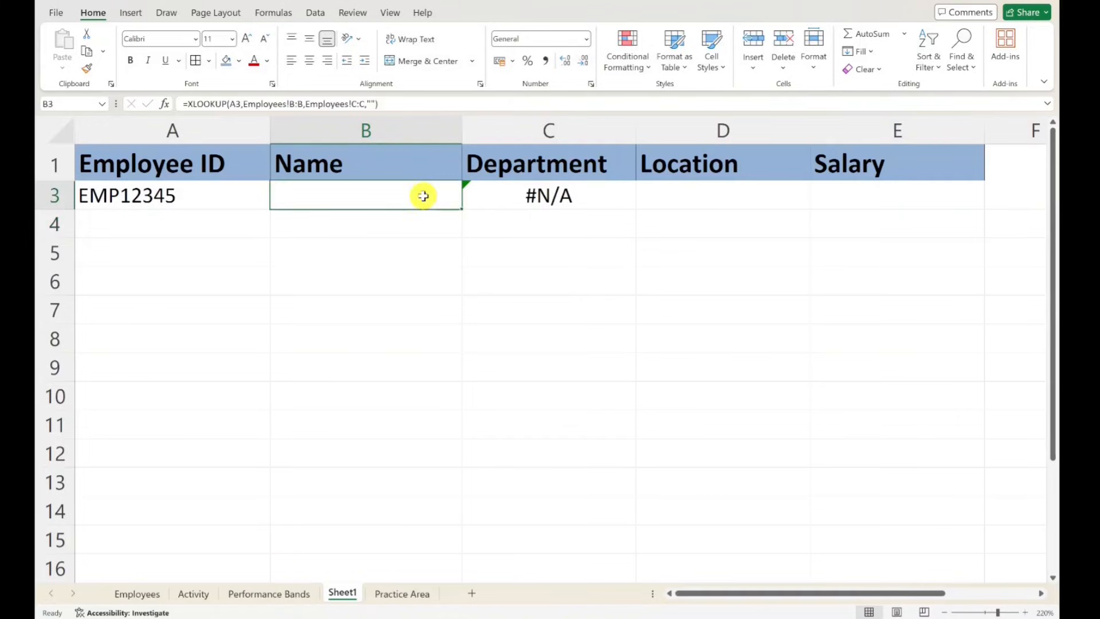
click(373, 104)
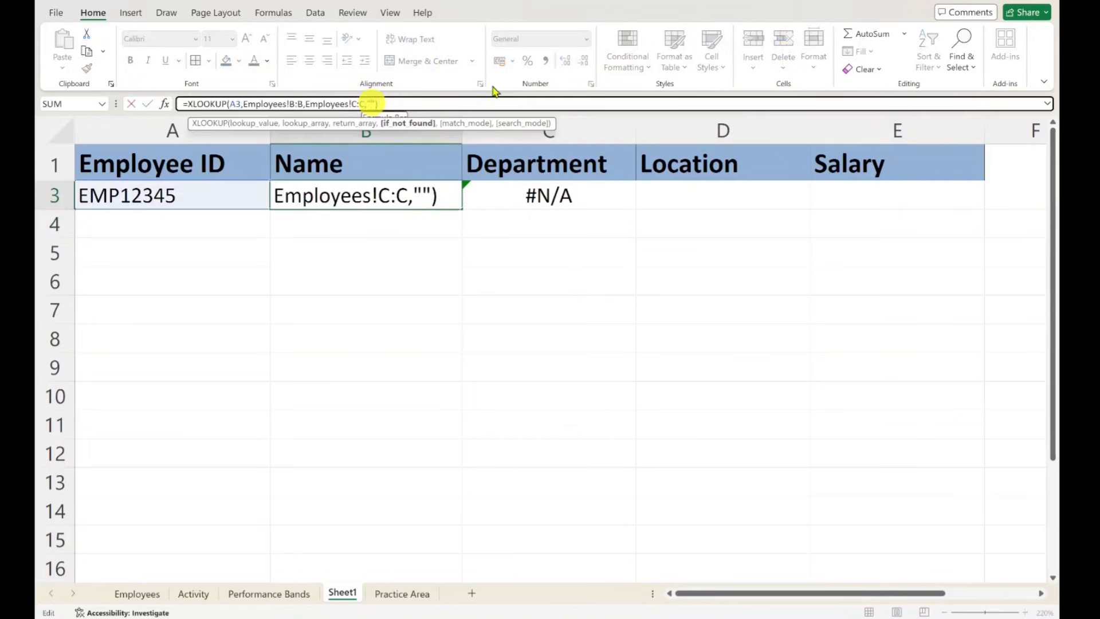
text())
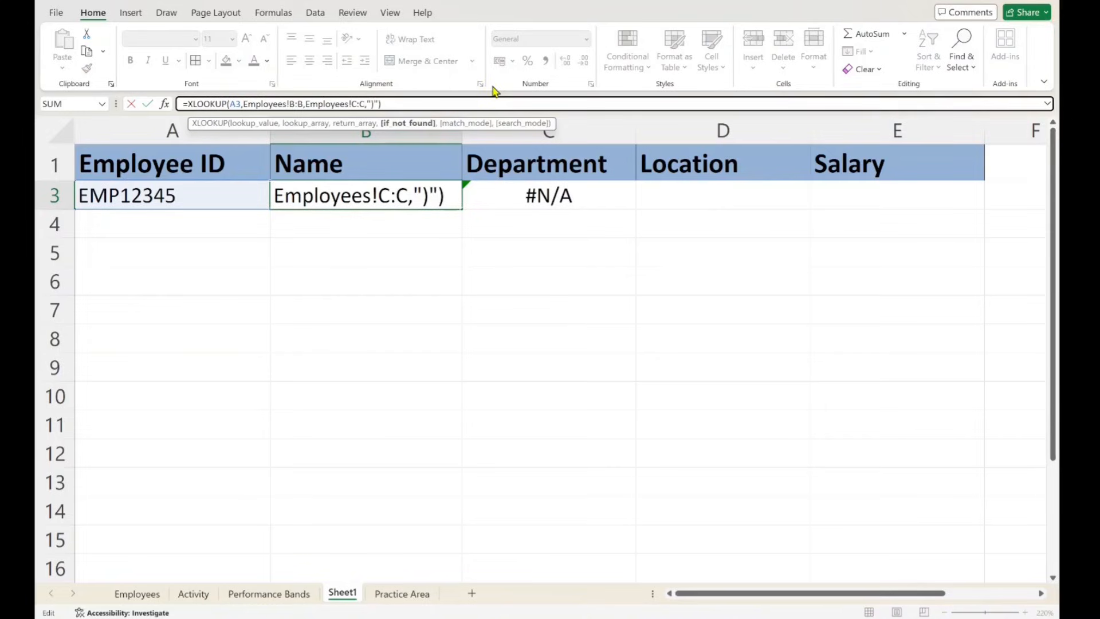
key(BackSpace)
text(0)
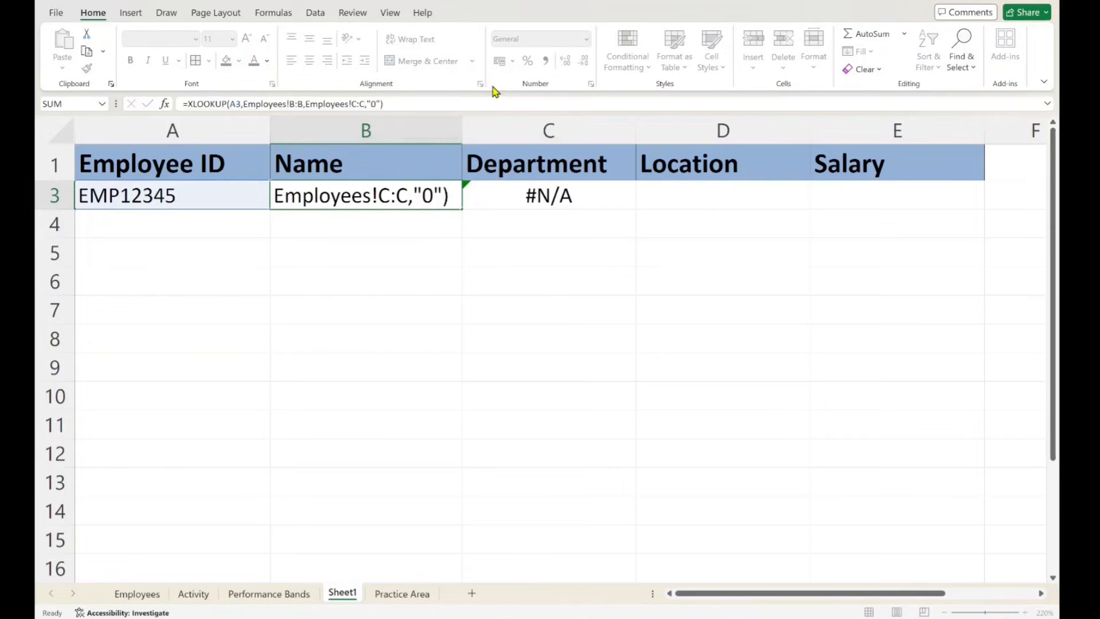
key(Return)
click(383, 193)
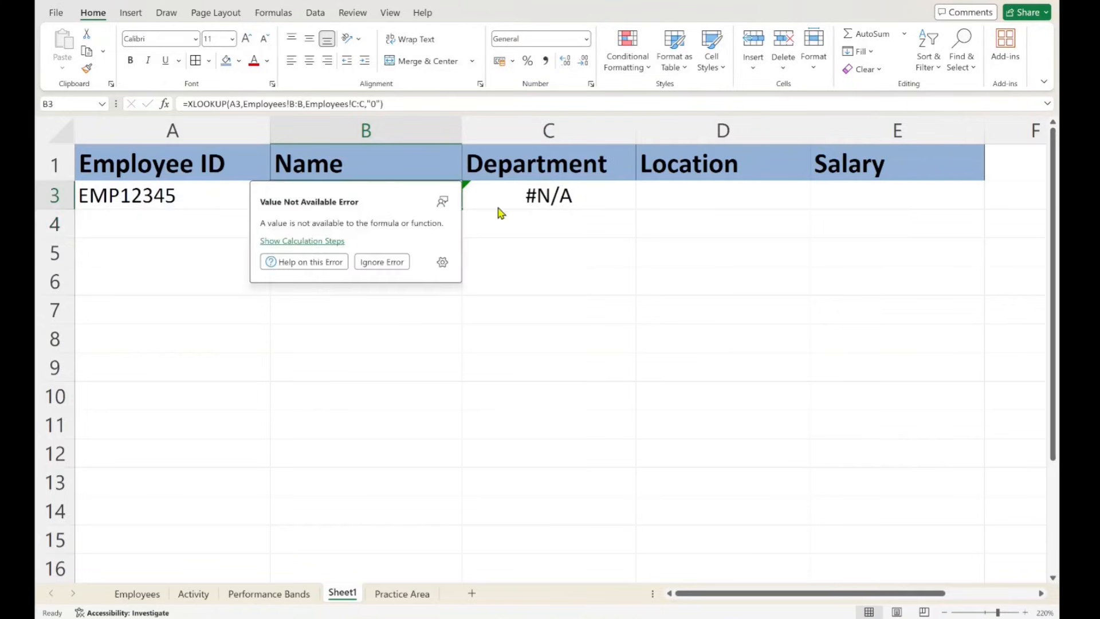
- Clear the Name and Department lookup formulas from cells B3:C3 of Sheet1
click(572, 303)
drag(374, 204, 528, 194)
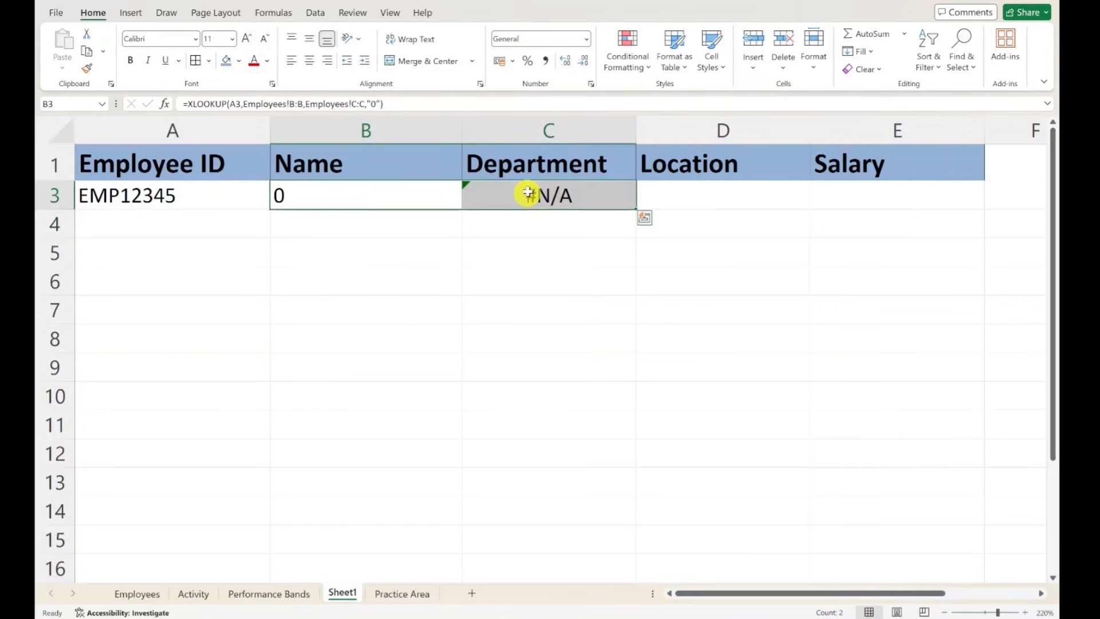
key(Delete)
click(498, 248)
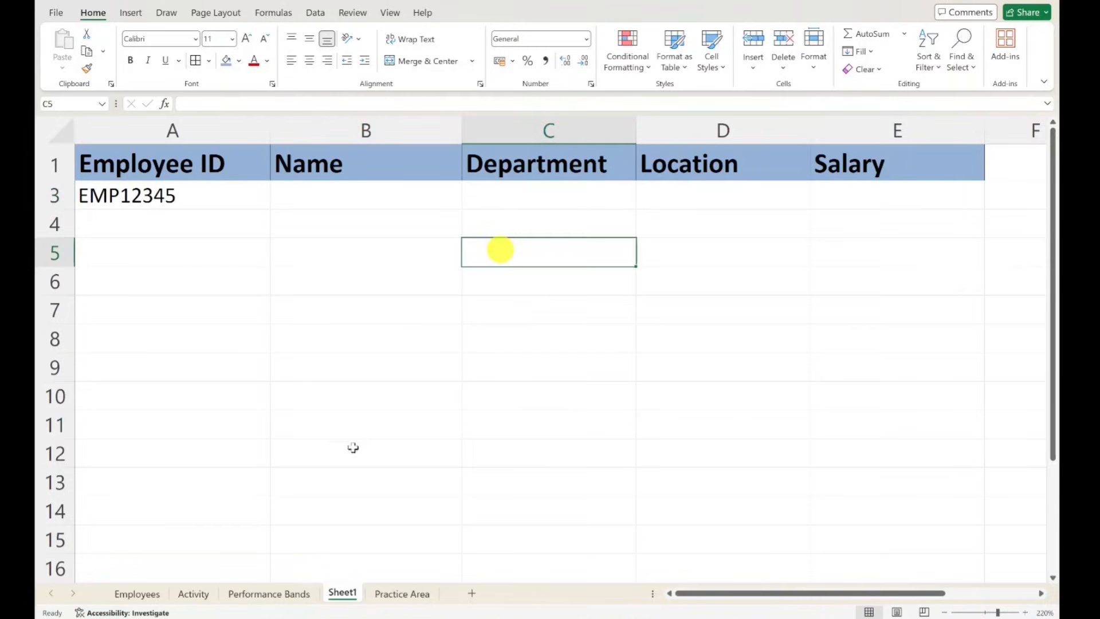
- Move the Department column between Employee Name and Location in the Employees sheet
click(139, 599)
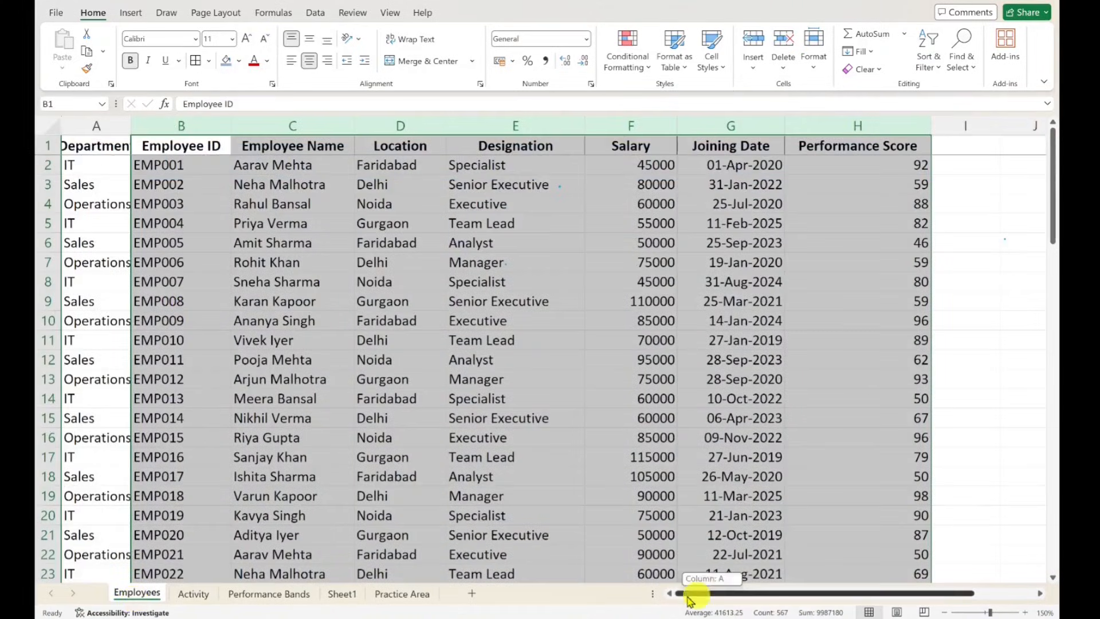
click(304, 262)
click(393, 150)
right_click(393, 123)
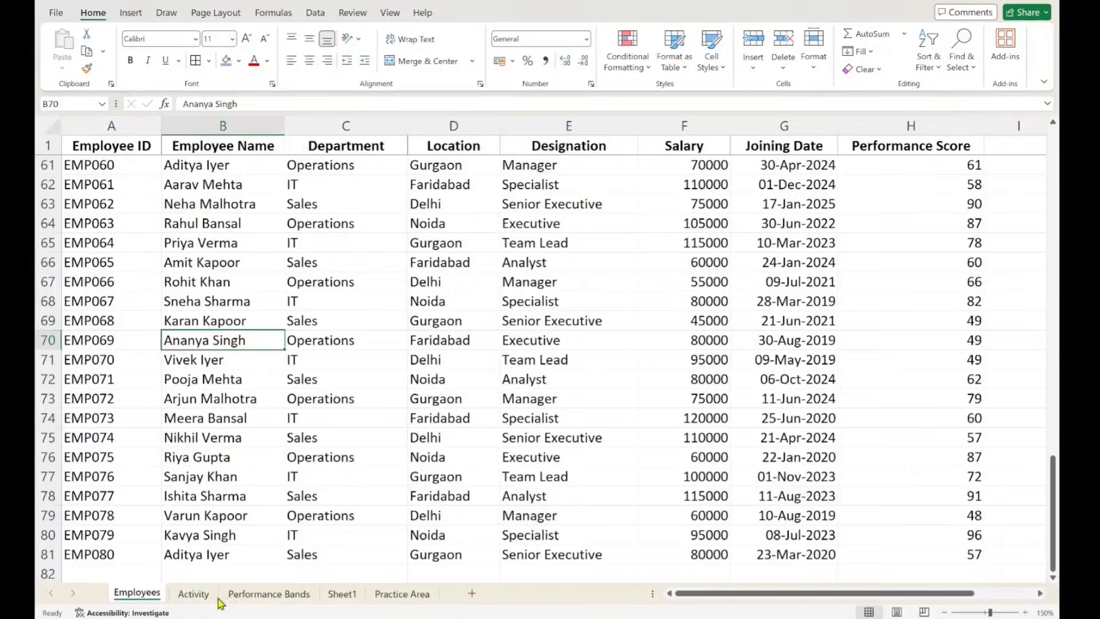
- Start an XLOOKUP formula in cell B2 of Sheet1 with A2 as the lookup value
click(342, 593)
click(341, 200)
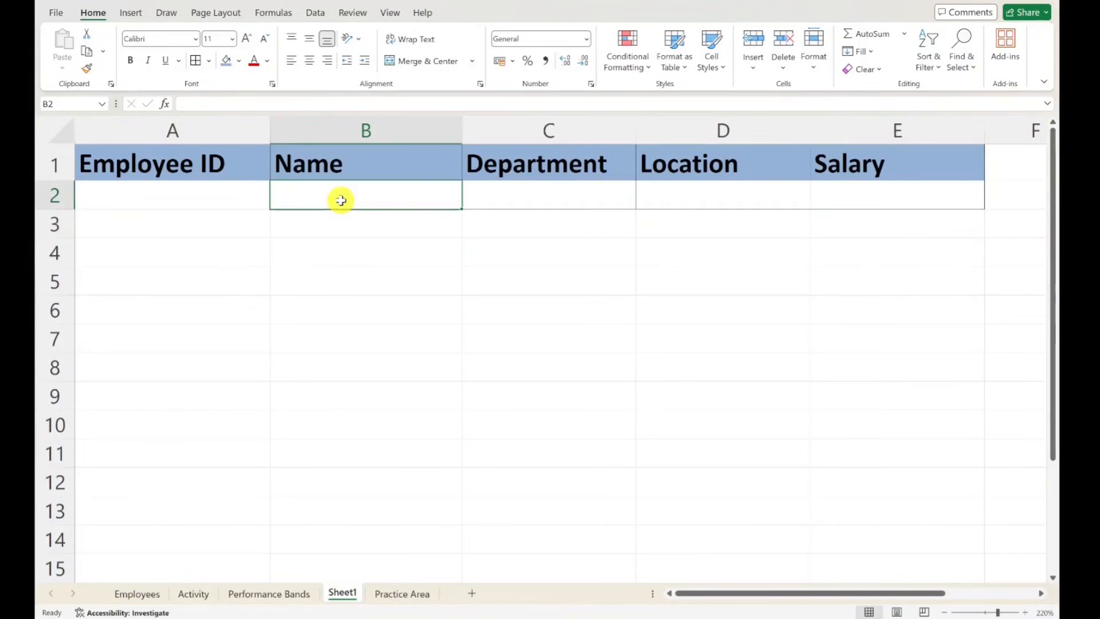
text(=xlookup)
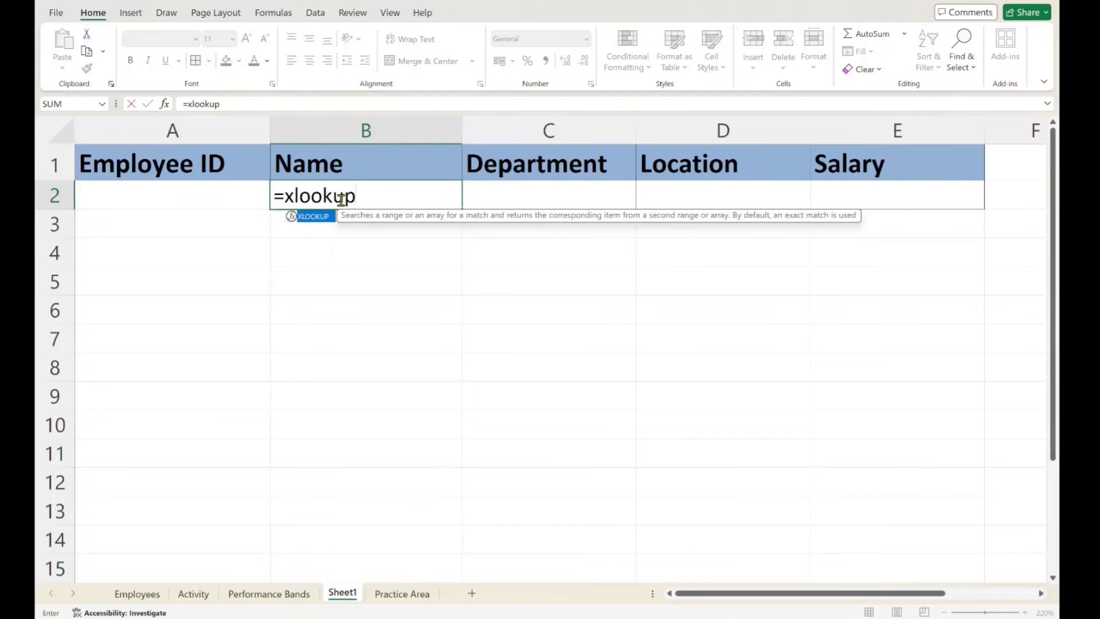
text(()
click(205, 198)
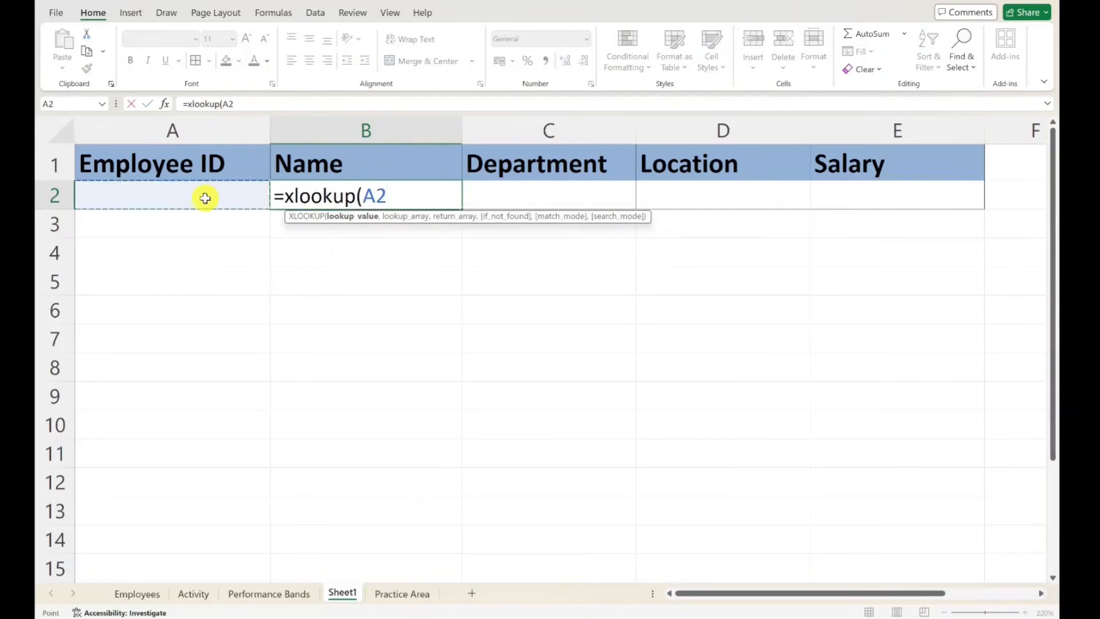
text(,)
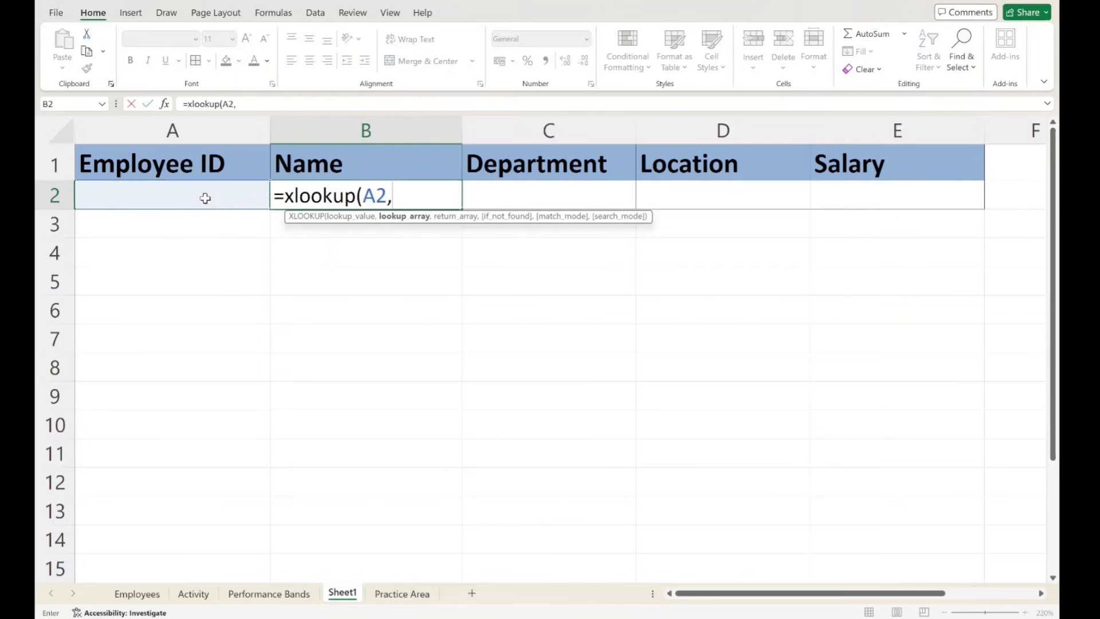
- Complete the XLOOKUP with Employees!A:A as the lookup array and Employees!B:H as the return array
click(148, 596)
click(127, 125)
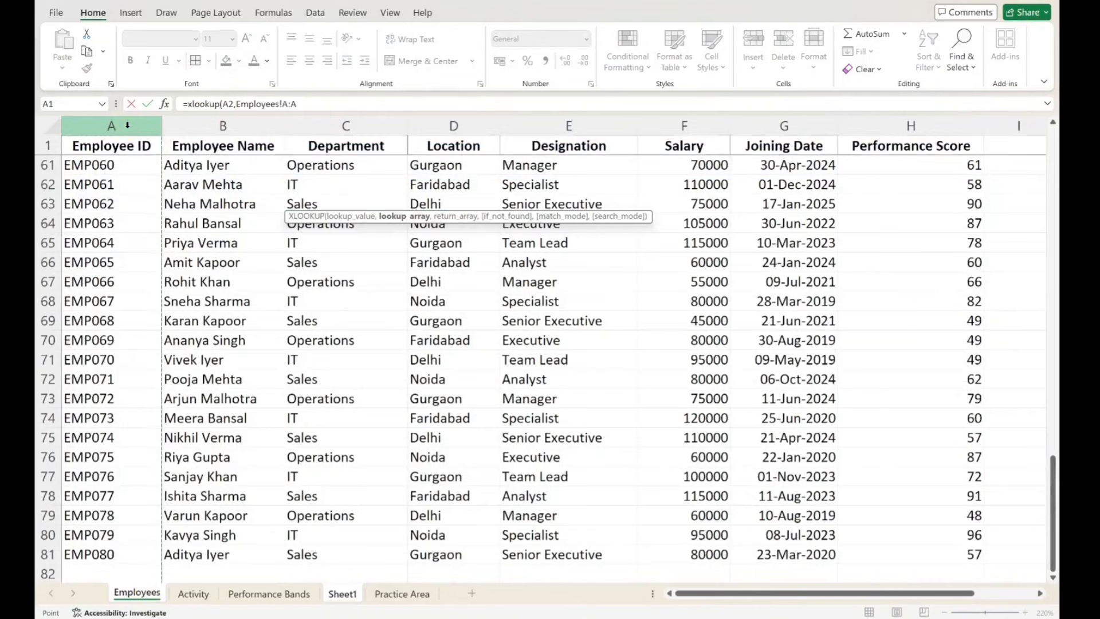
text(,)
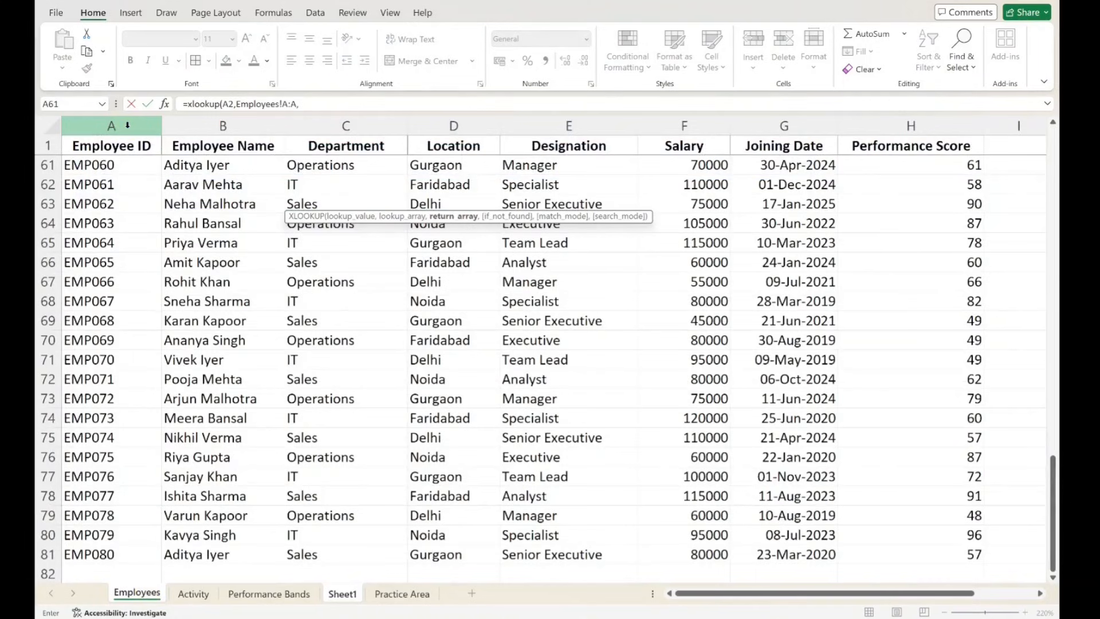
click(203, 121)
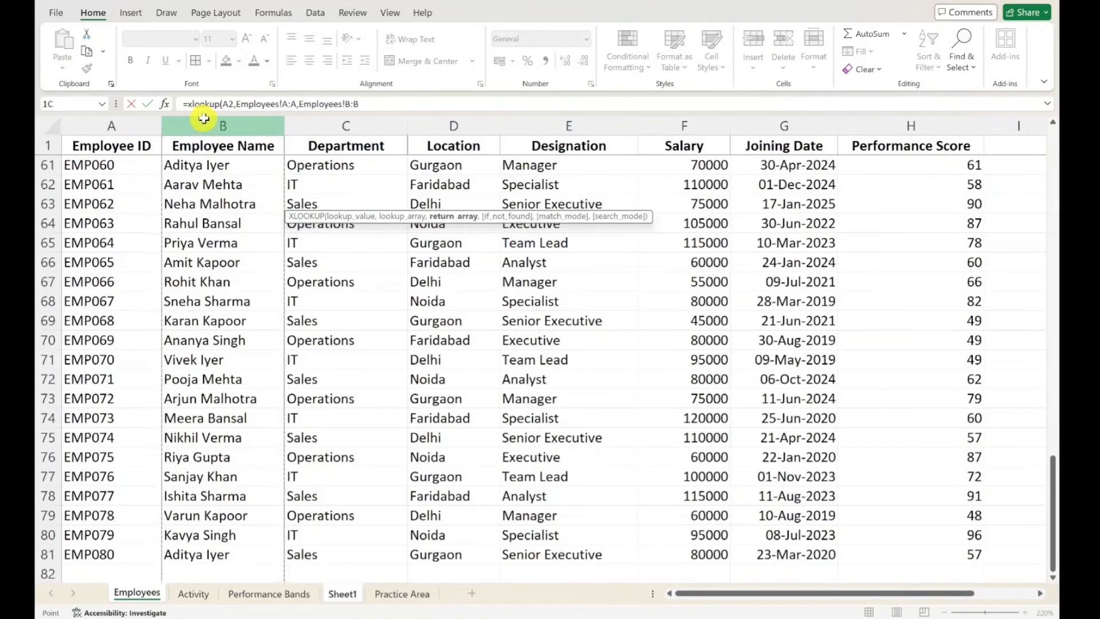
drag(206, 118, 879, 138)
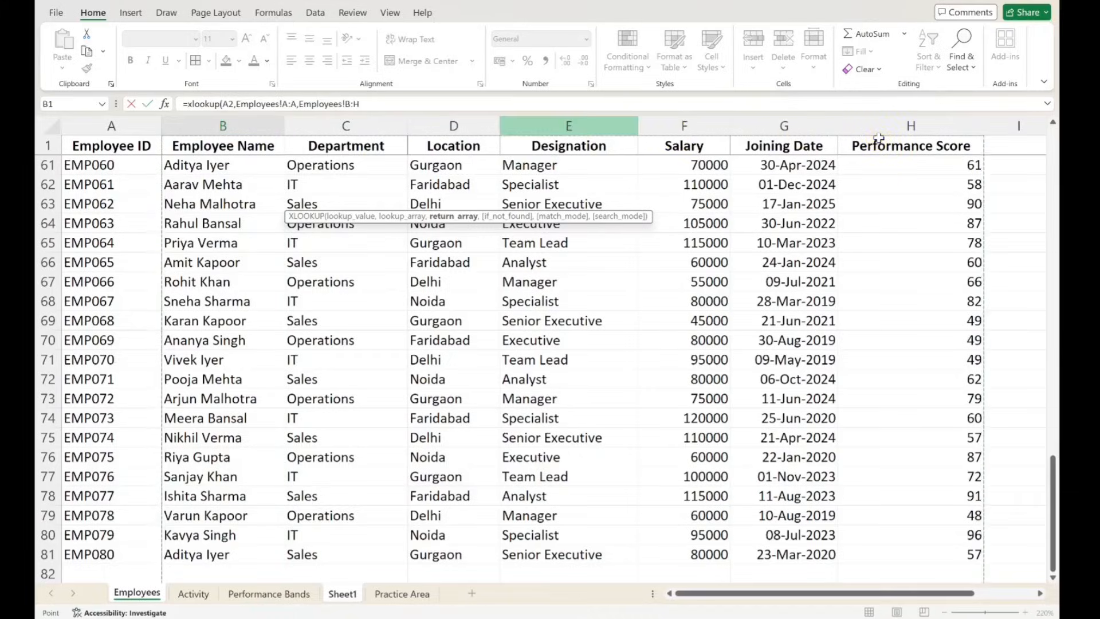
key(Return)
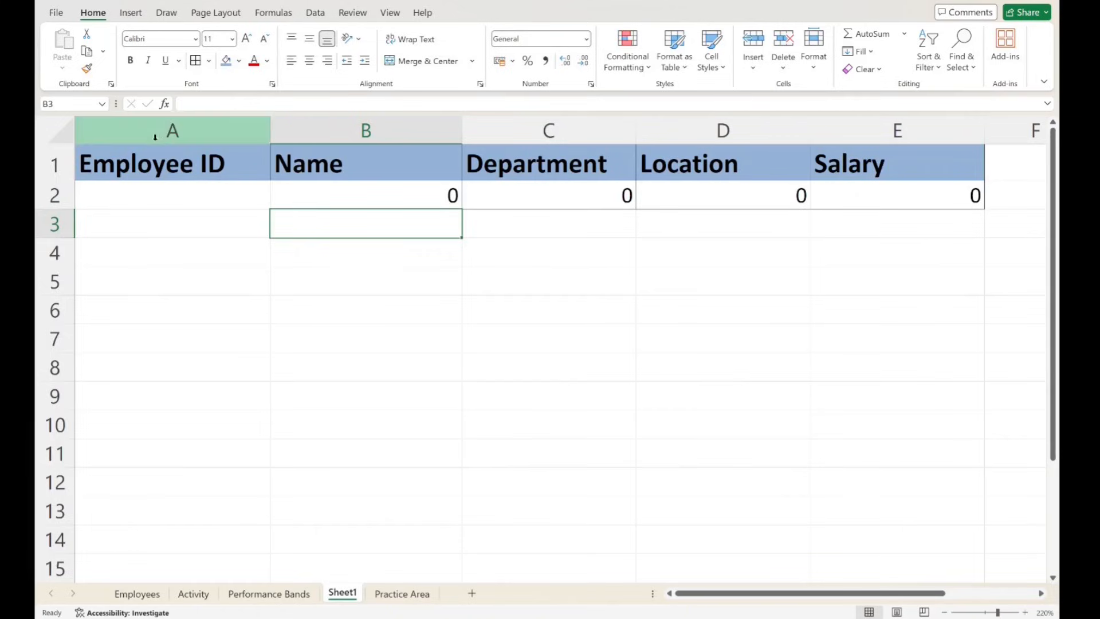
- Copy the employee ID from cell A73 of the Employees sheet into cell A2 of Sheet1
click(330, 188)
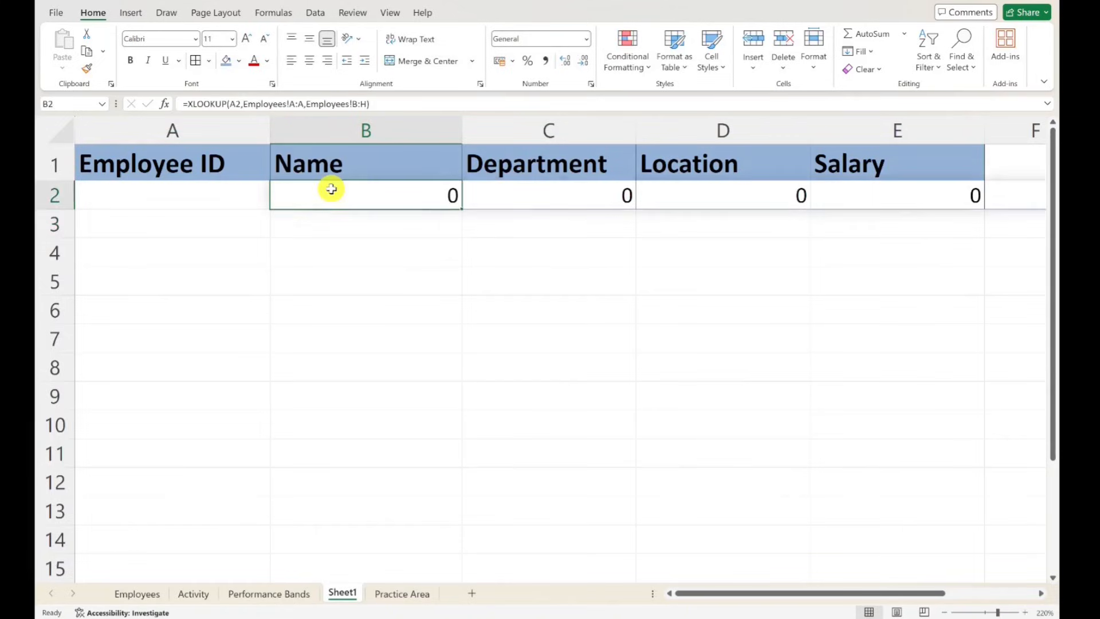
click(146, 593)
click(112, 399)
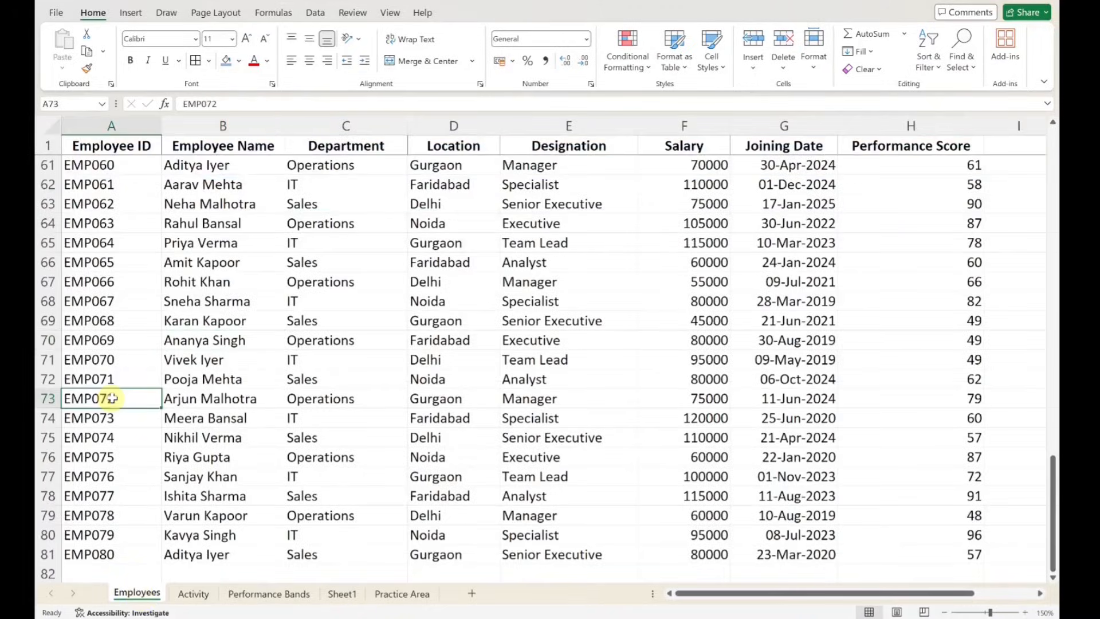
key(ctrl+c)
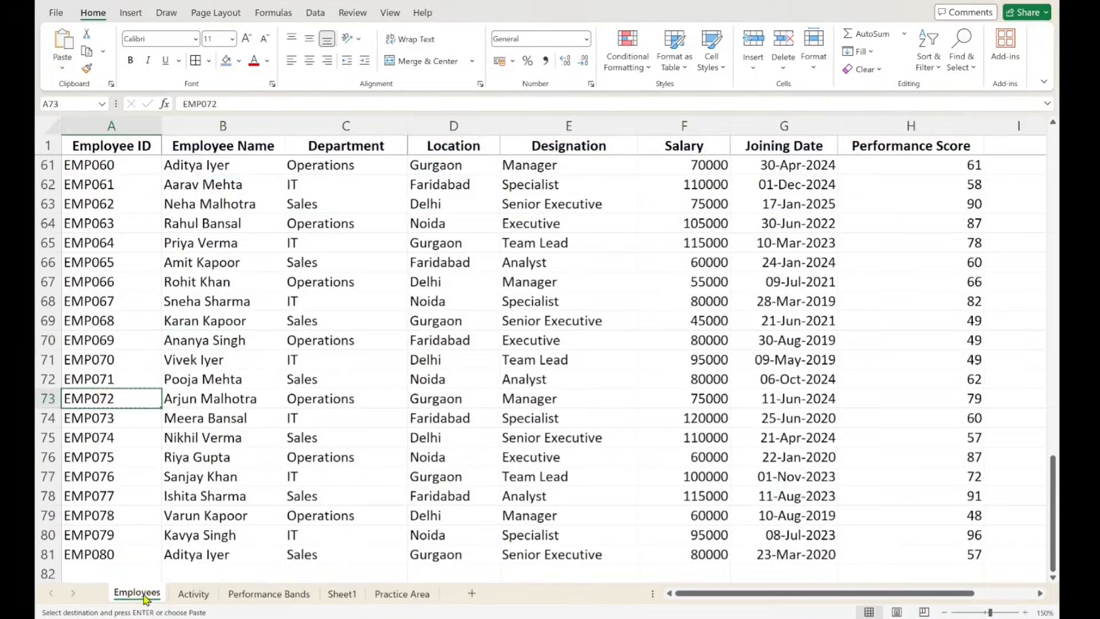
click(343, 594)
click(127, 189)
key(ctrl+v)
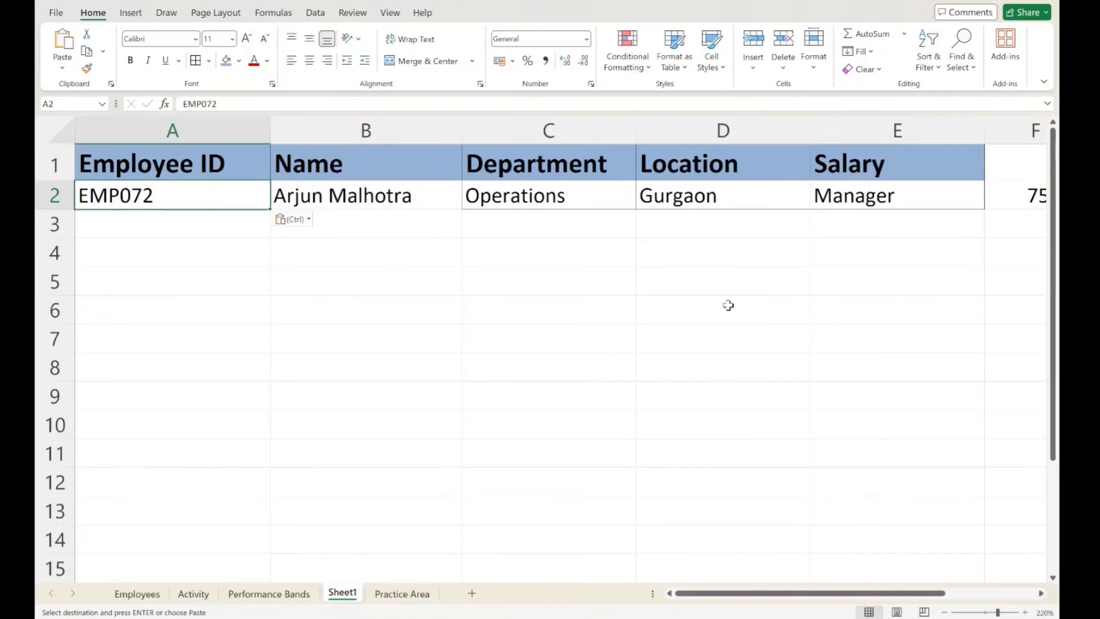
- Examine the XLOOKUP result spilled across row 2 of Sheet1, comparing the formula in B2 with the one in C2
drag(711, 593, 589, 582)
click(196, 185)
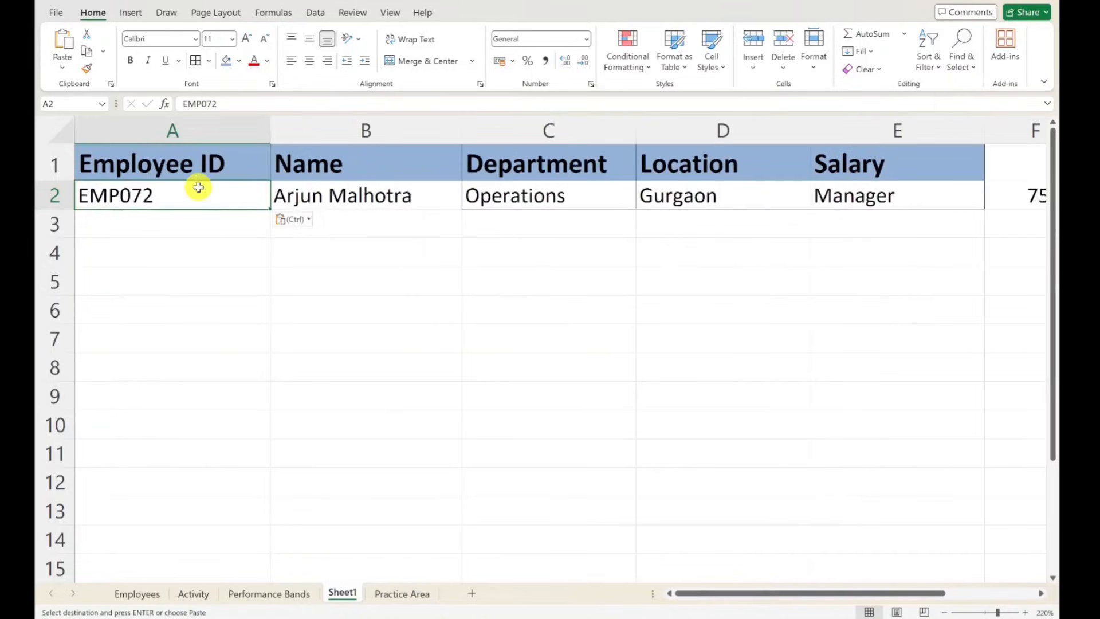
click(424, 189)
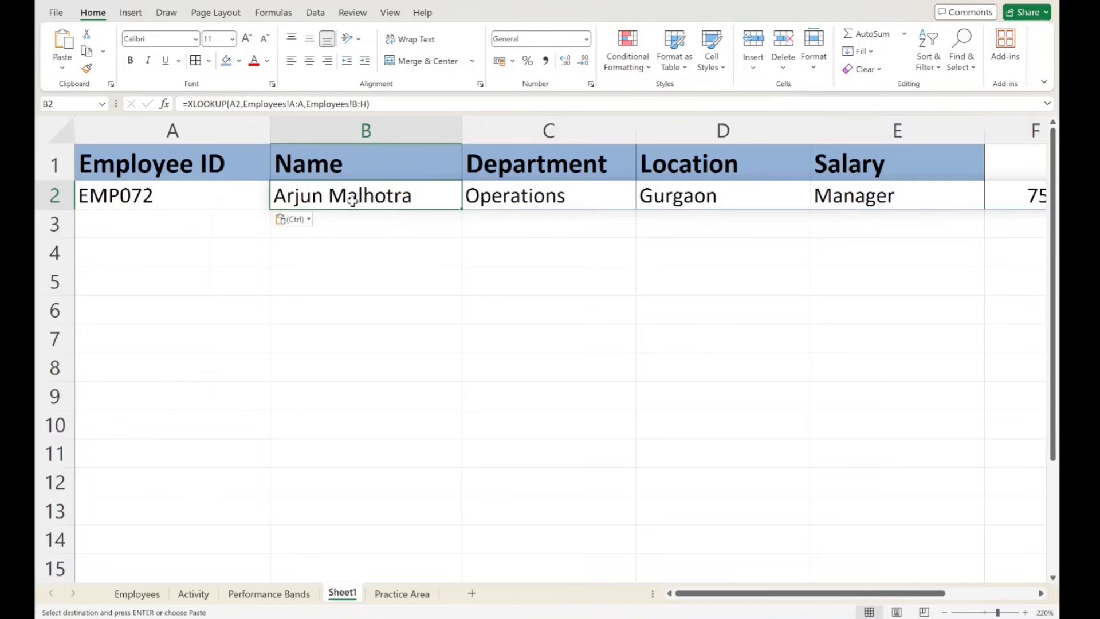
drag(485, 200, 37, 224)
click(183, 193)
drag(329, 195, 808, 184)
click(819, 270)
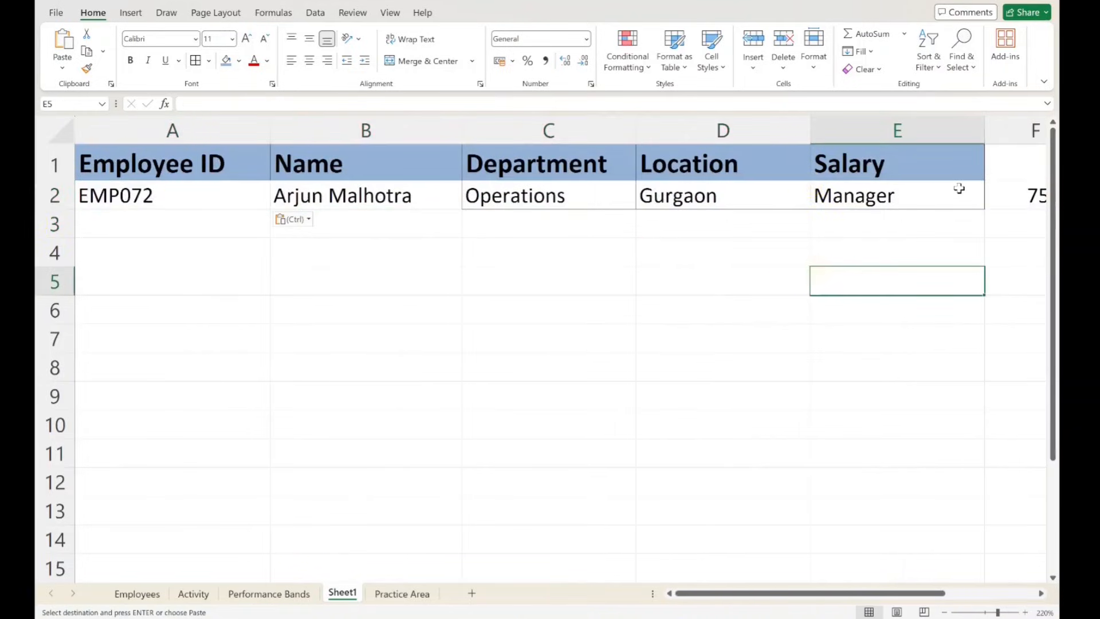
click(408, 227)
click(579, 339)
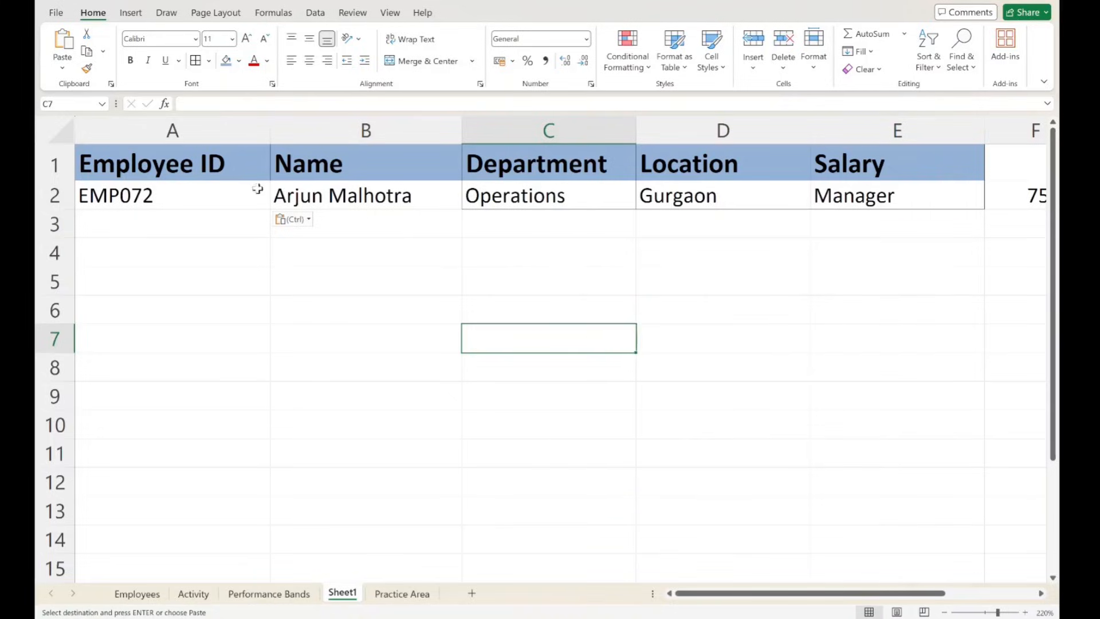
click(304, 200)
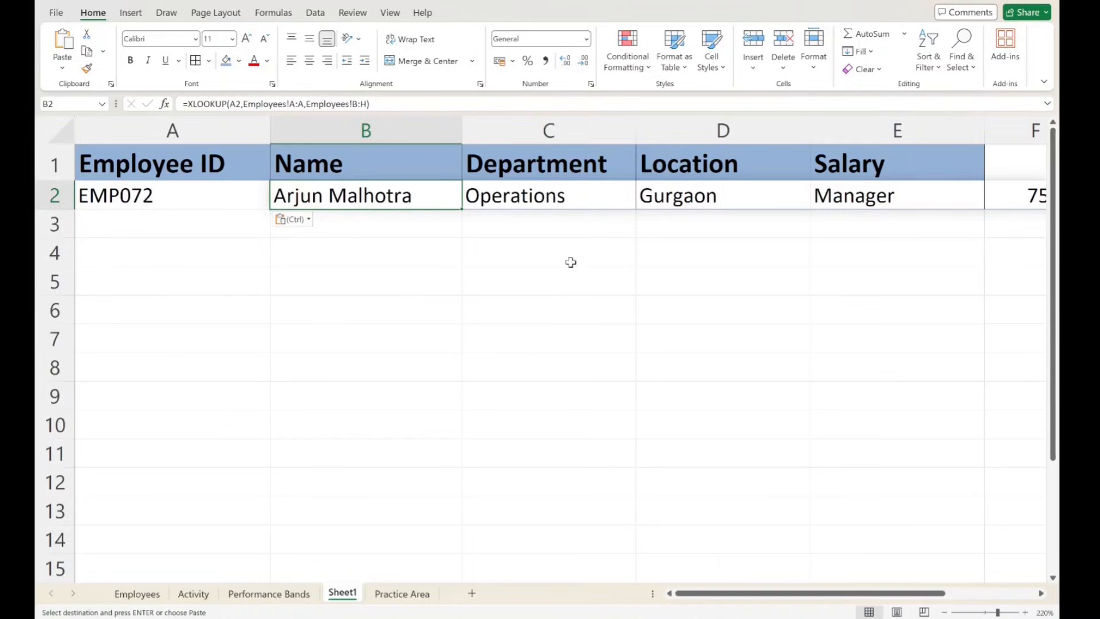
drag(545, 195, 968, 193)
click(760, 292)
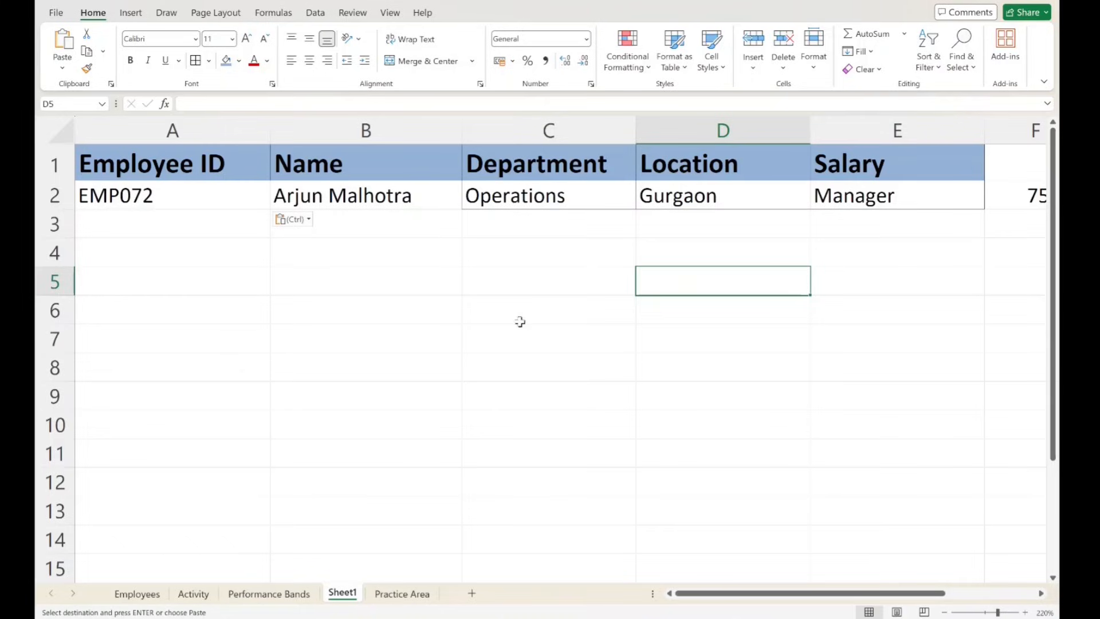
click(362, 196)
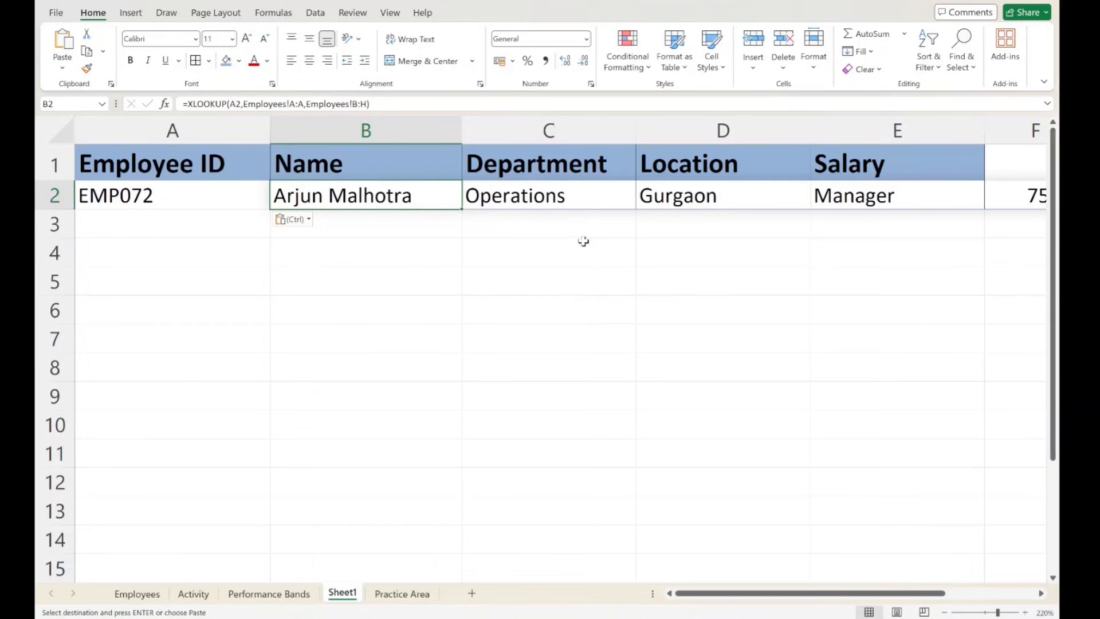
click(533, 186)
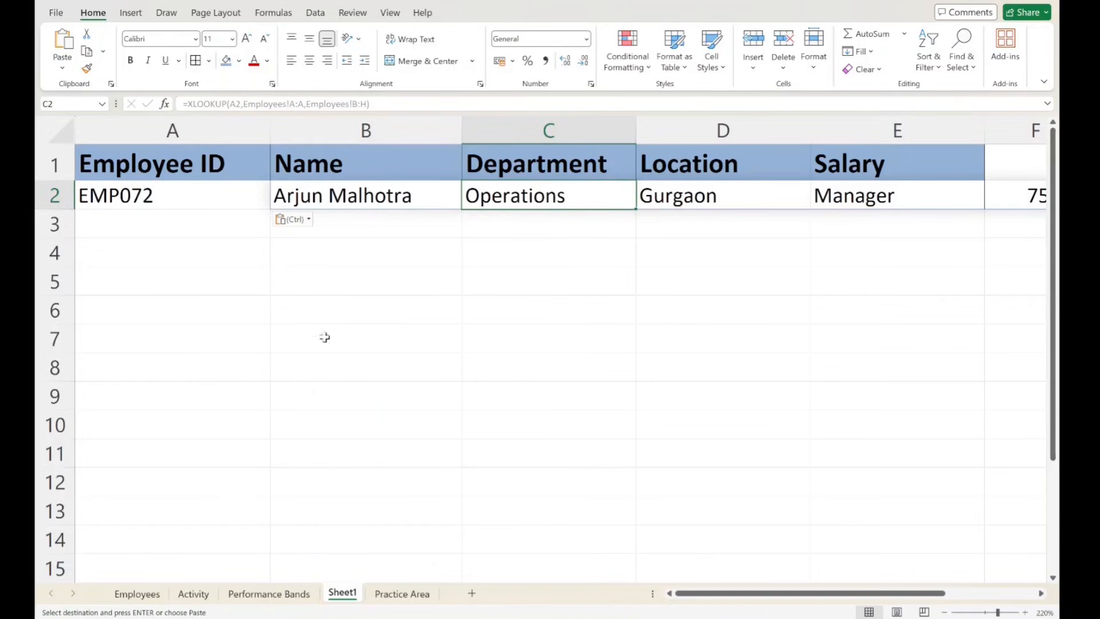
click(595, 234)
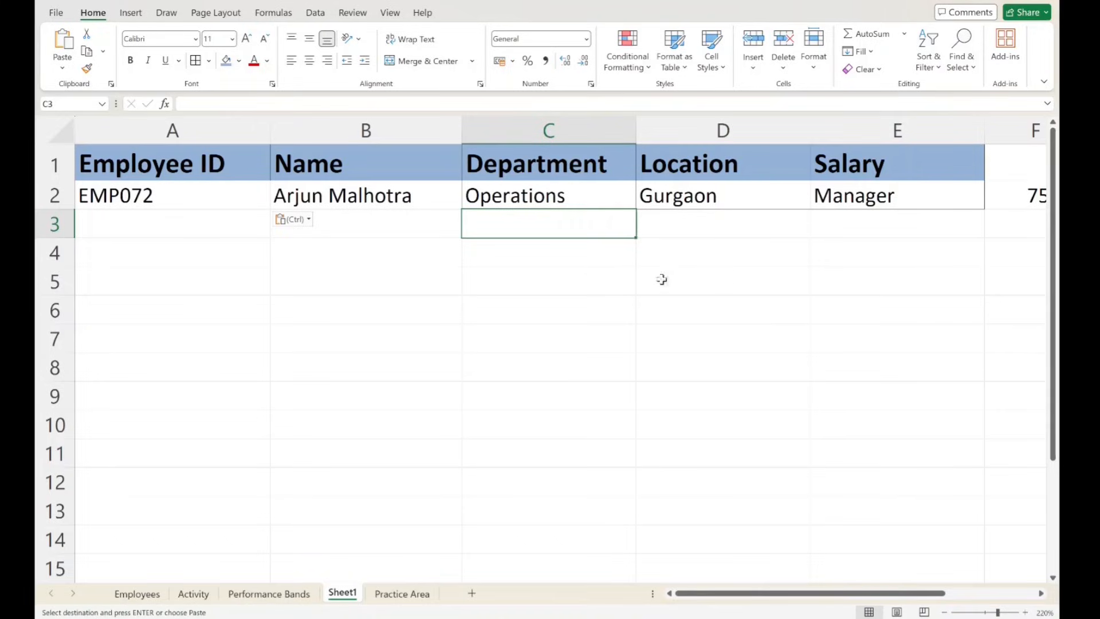
- Enter 1 in cell D2 to block the spill range, and inspect the XLOOKUP in cell B2
click(706, 195)
text(1)
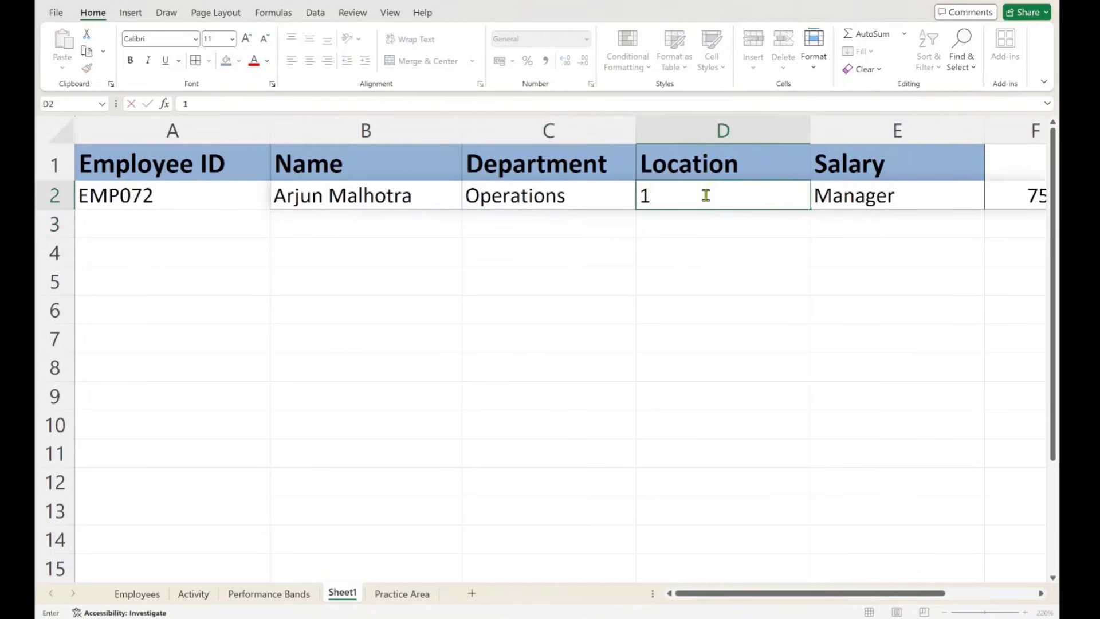
key(Tab)
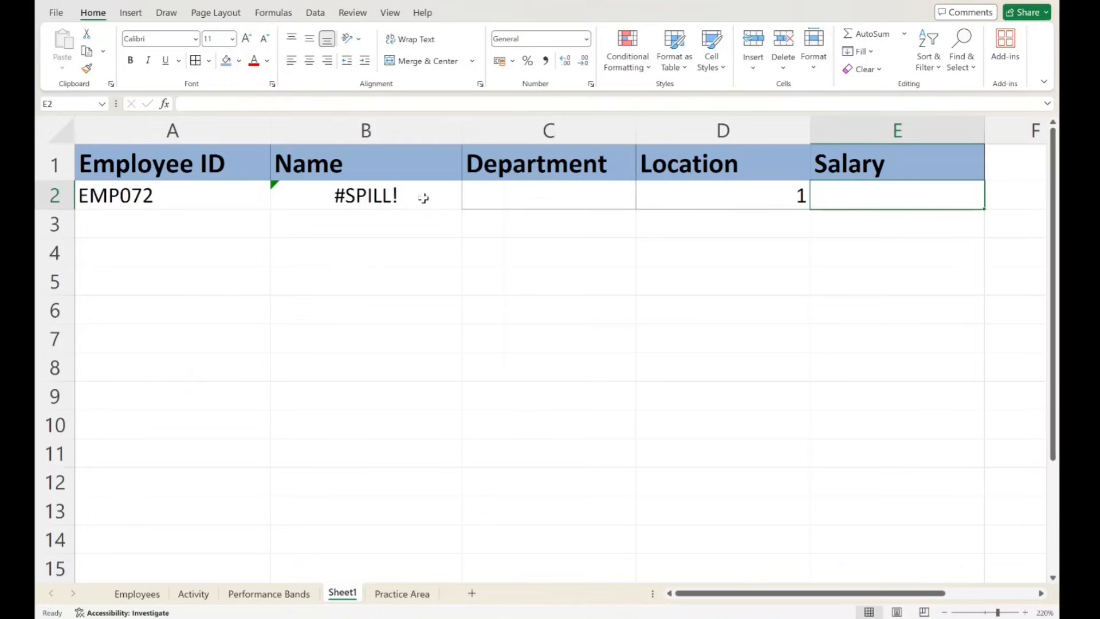
click(310, 195)
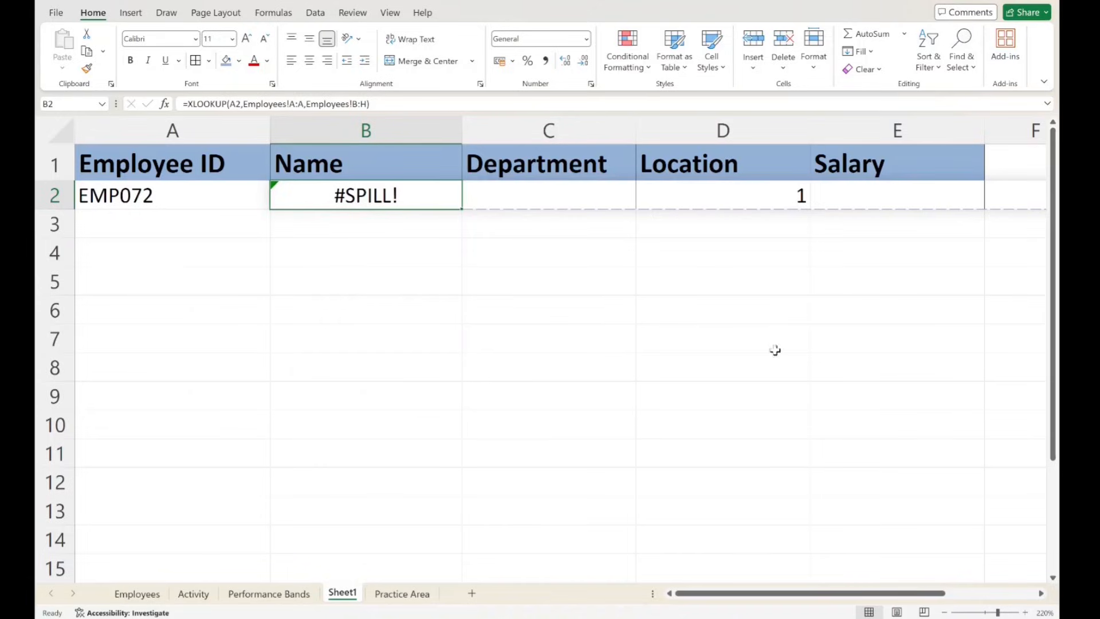
- Delete the value in cell D2 that blocks the XLOOKUP spill range
click(790, 198)
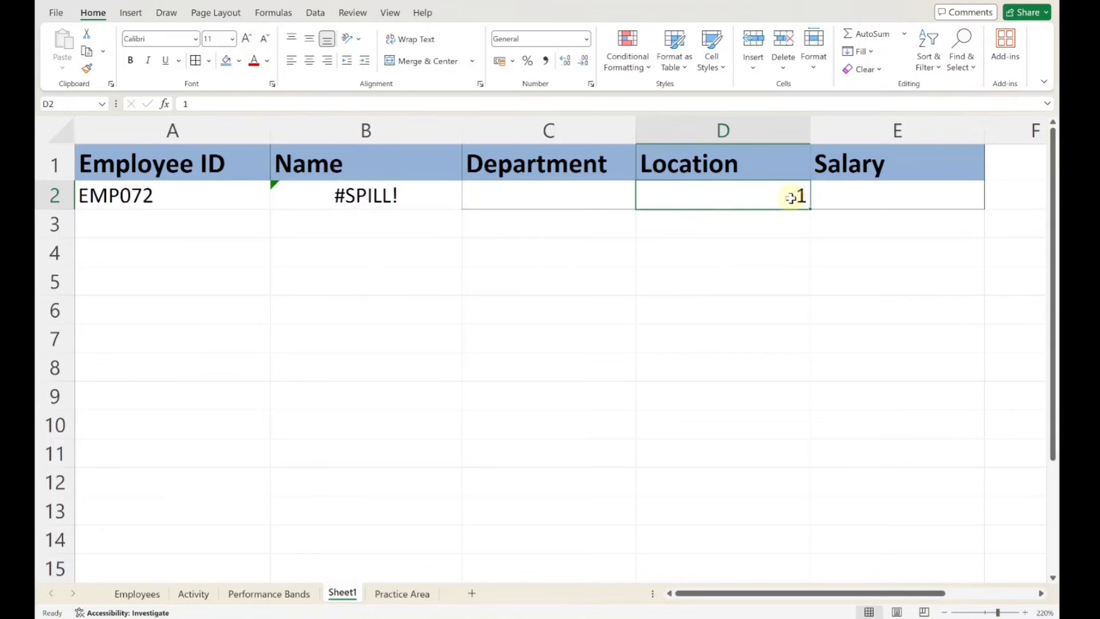
key(Delete)
click(667, 319)
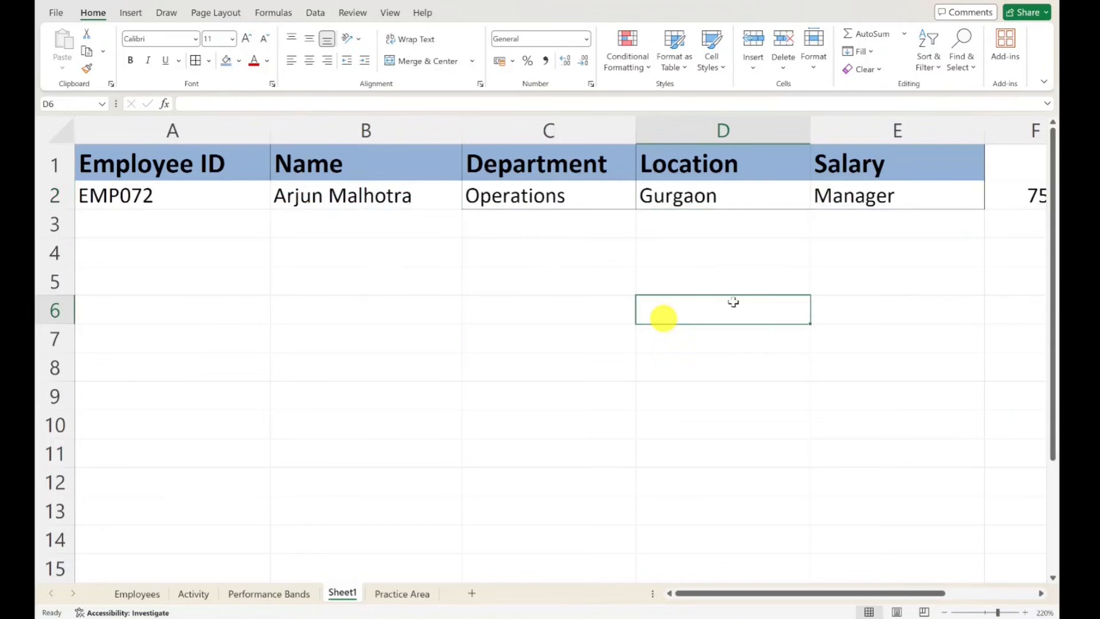
click(305, 251)
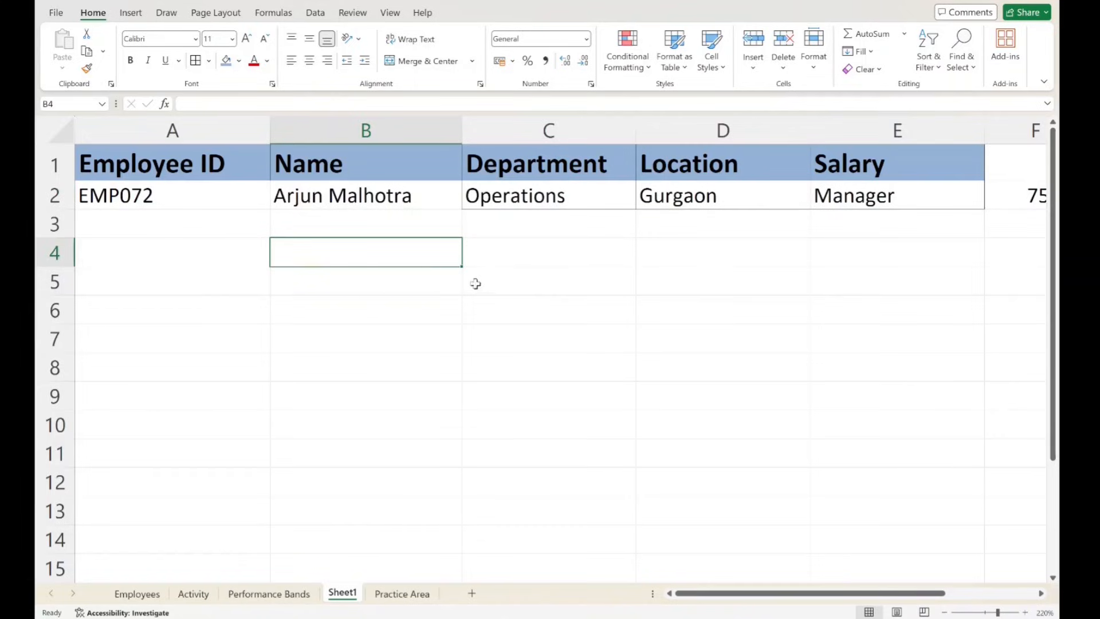
click(533, 285)
click(184, 197)
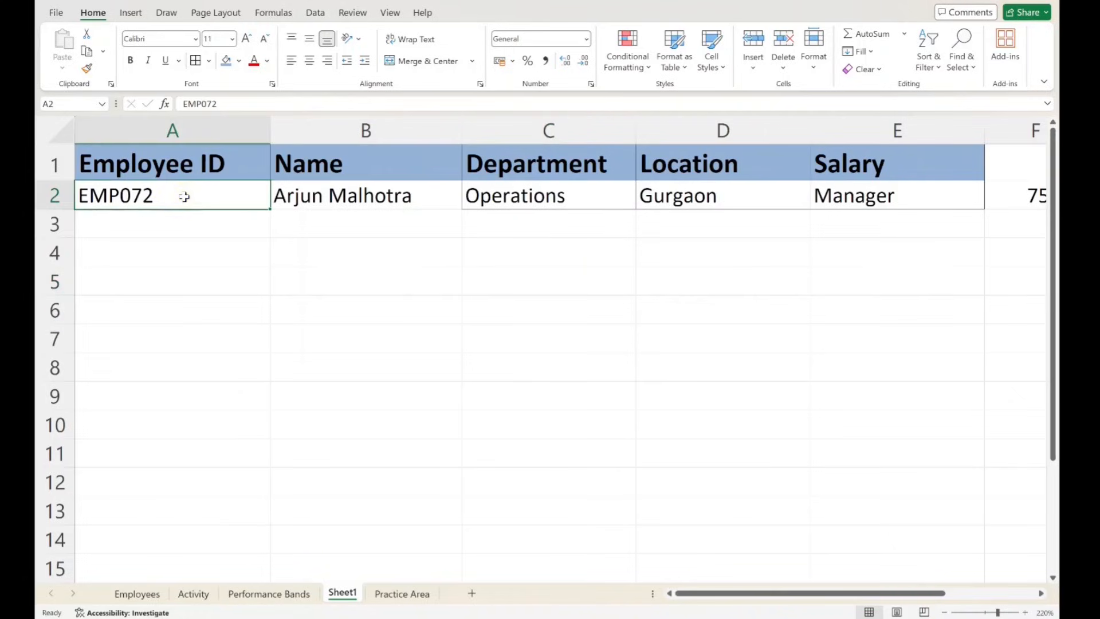
click(350, 344)
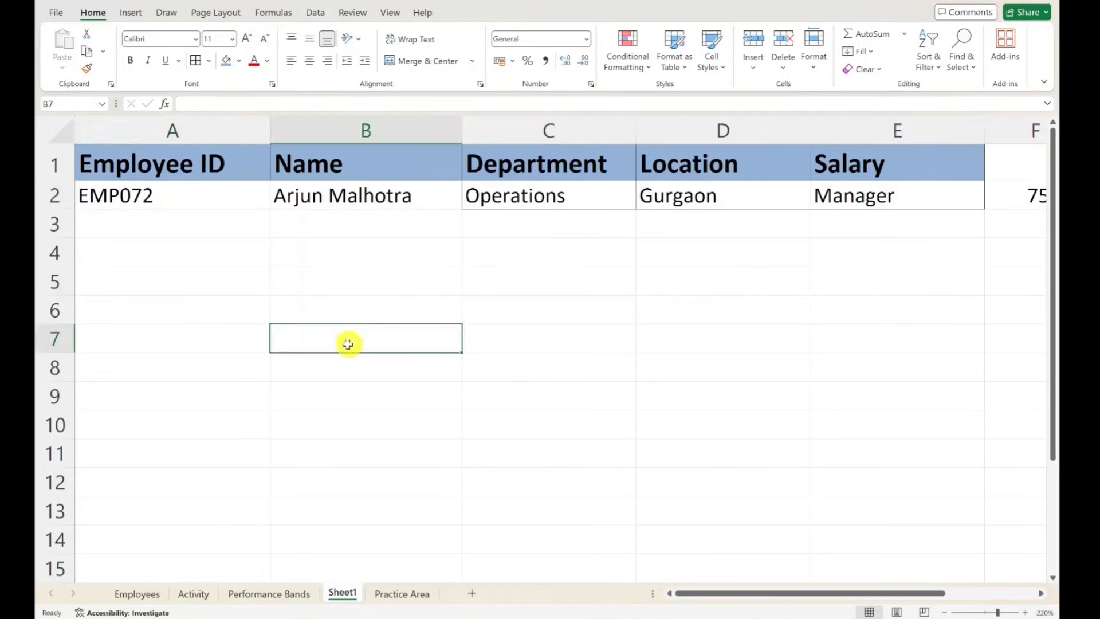
click(218, 299)
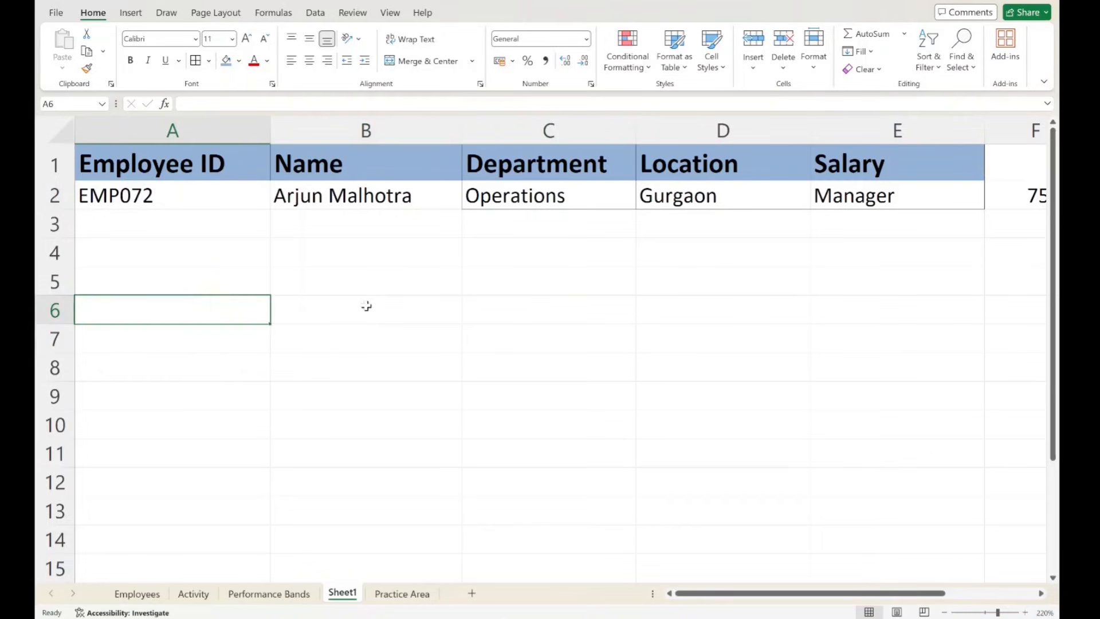
- Review each minimum score and its rating in rows 2 to 5 of the Performance Bands sheet
click(268, 593)
drag(183, 202, 398, 208)
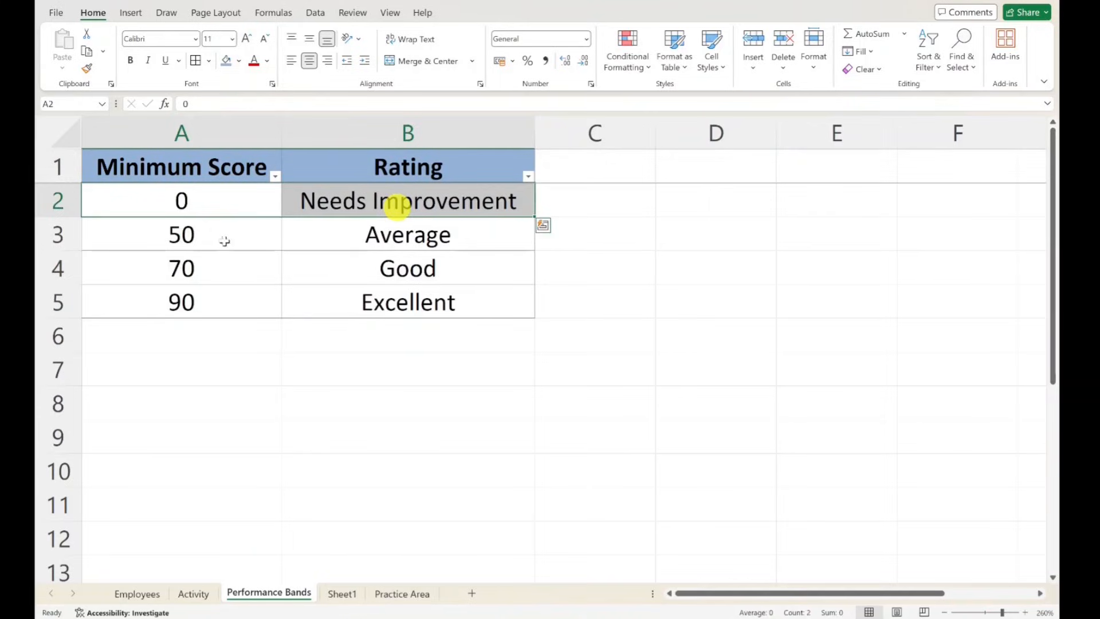
drag(224, 238, 371, 232)
drag(211, 266, 388, 267)
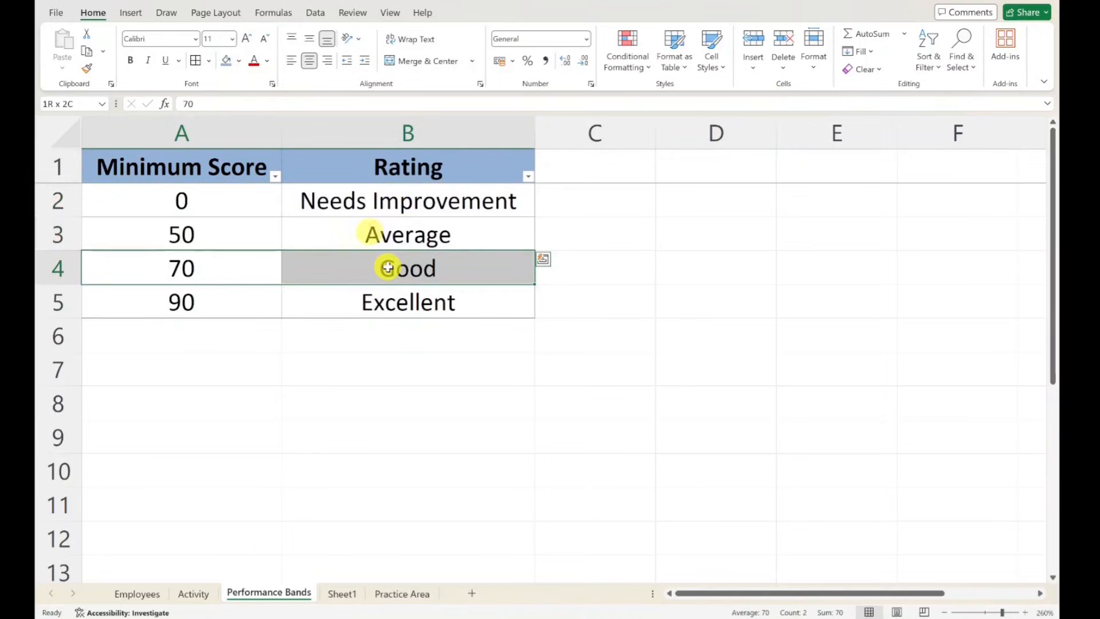
drag(227, 303, 442, 300)
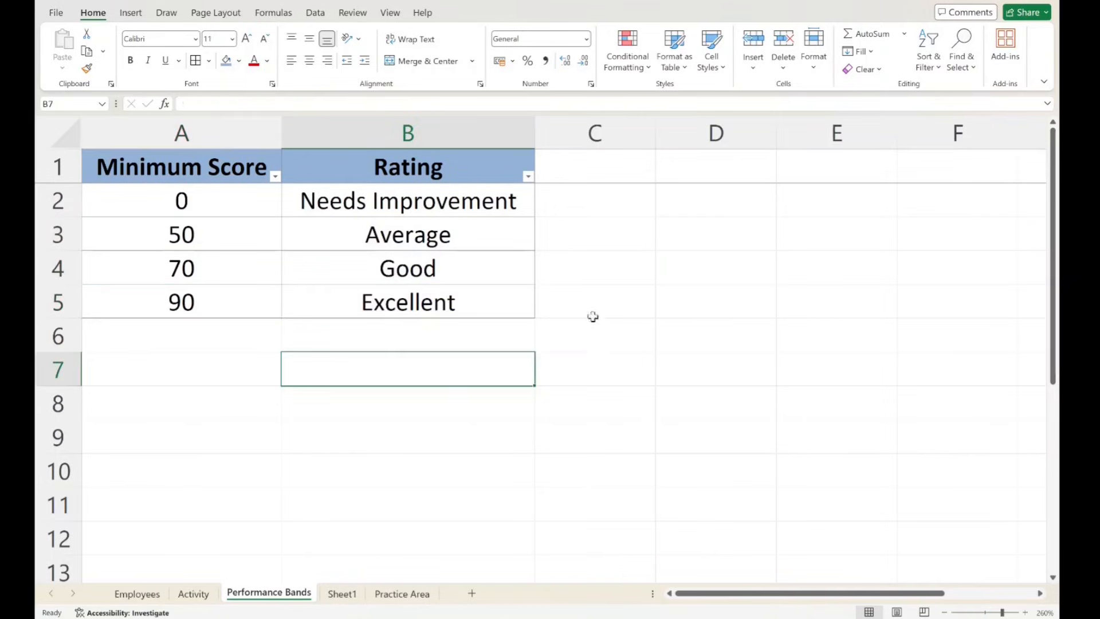
- Write the example score 82 with question marks in cell C5 beside the Excellent band, and clear it
click(650, 292)
text(8)
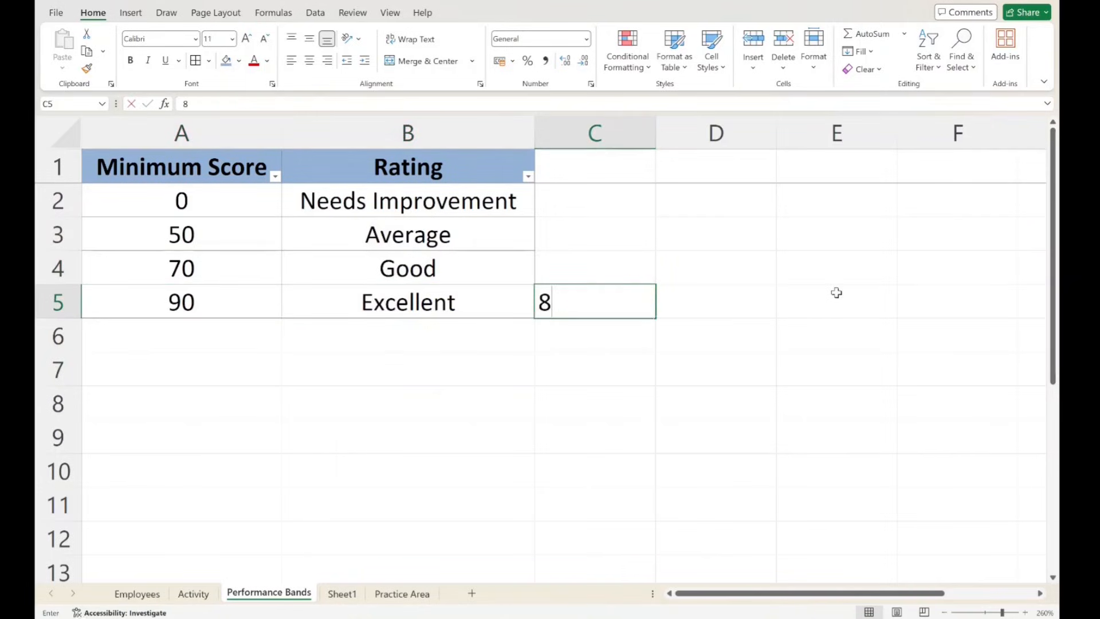
text(2?)
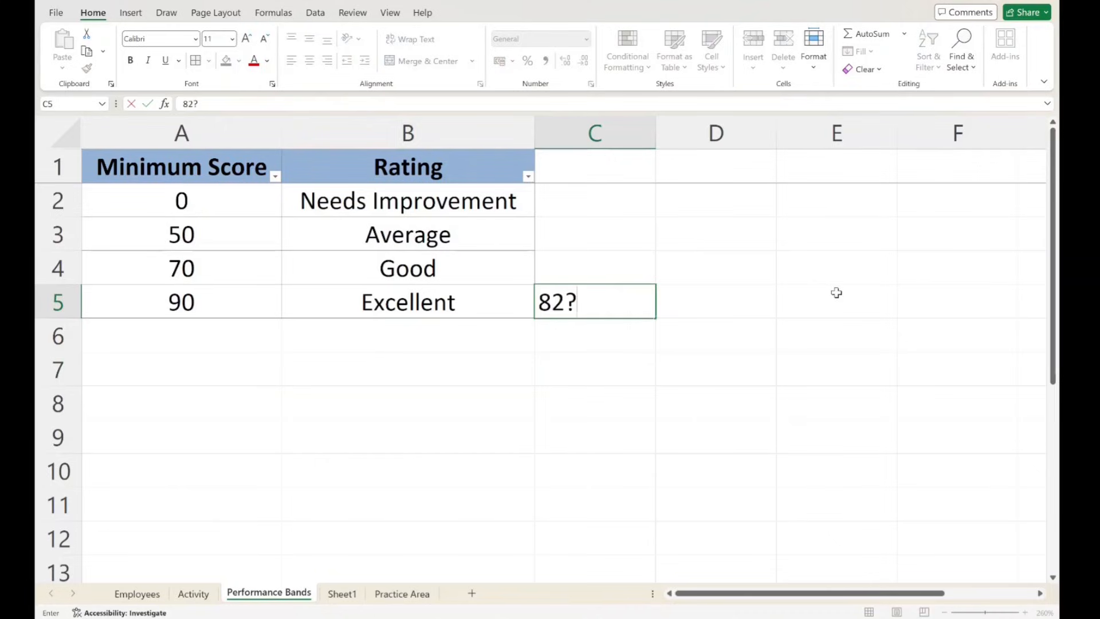
text(???)
key(BackSpace)
key(BackSpace)
key(BackSpace)
key(BackSpace)
key(BackSpace)
key(BackSpace)
key(BackSpace)
click(663, 254)
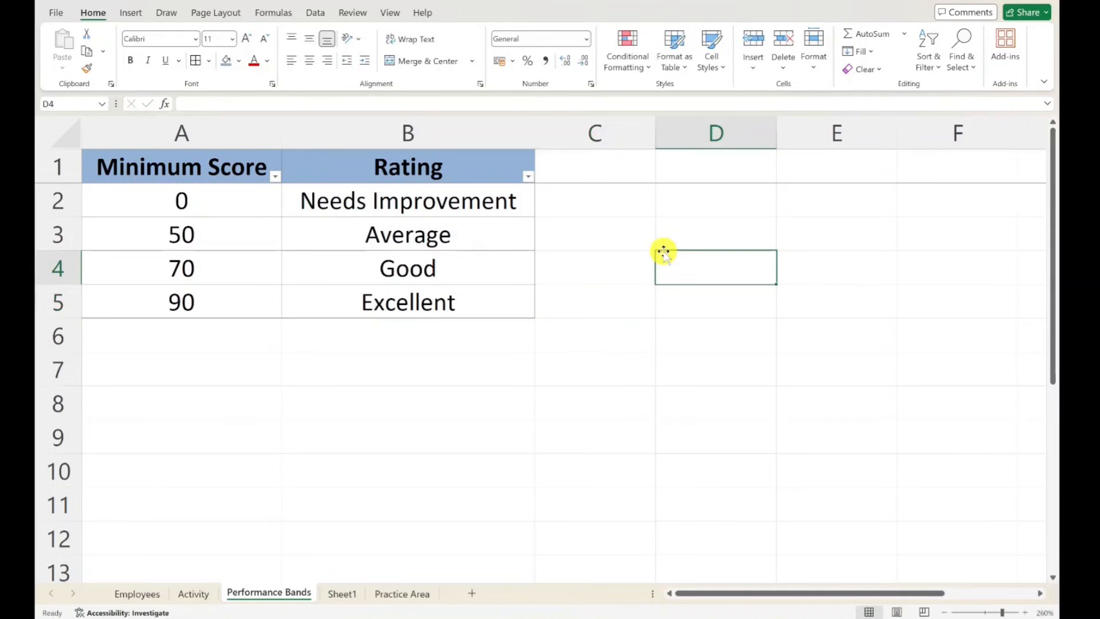
- Examine the Good and Excellent bands, and the whole rating table in A1:B5
drag(494, 265, 653, 300)
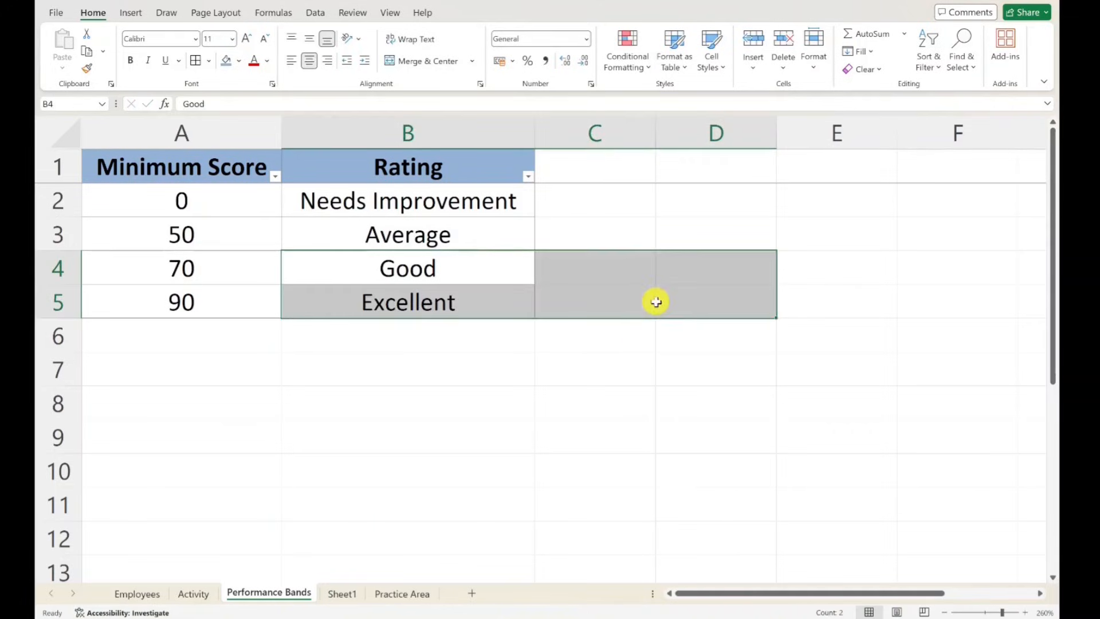
click(703, 350)
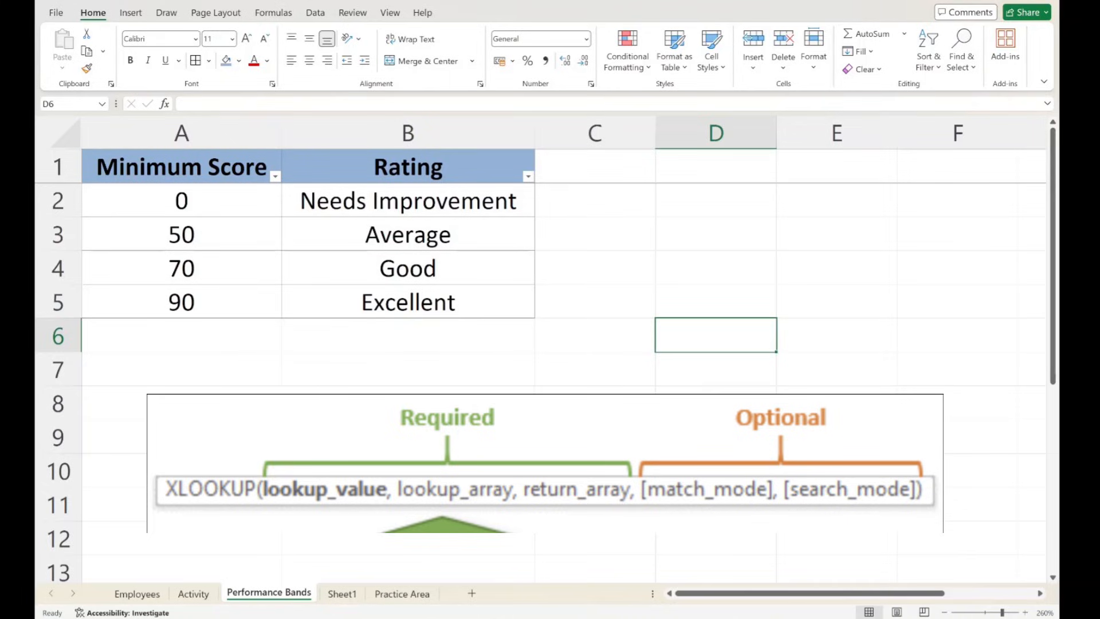
click(614, 313)
drag(189, 167, 491, 299)
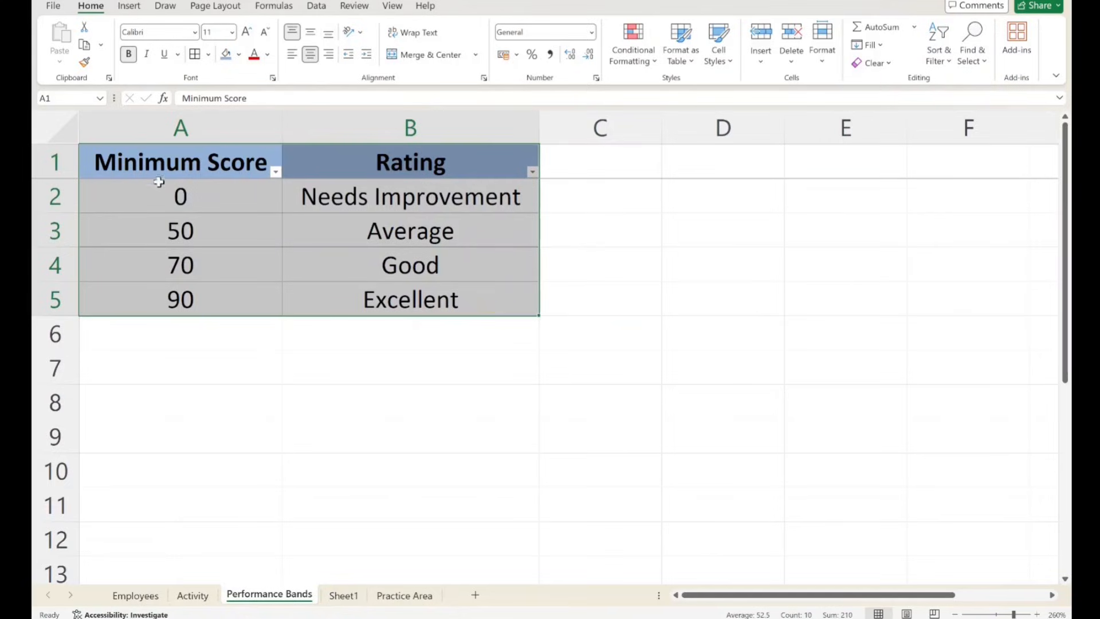
drag(175, 173, 460, 334)
click(430, 400)
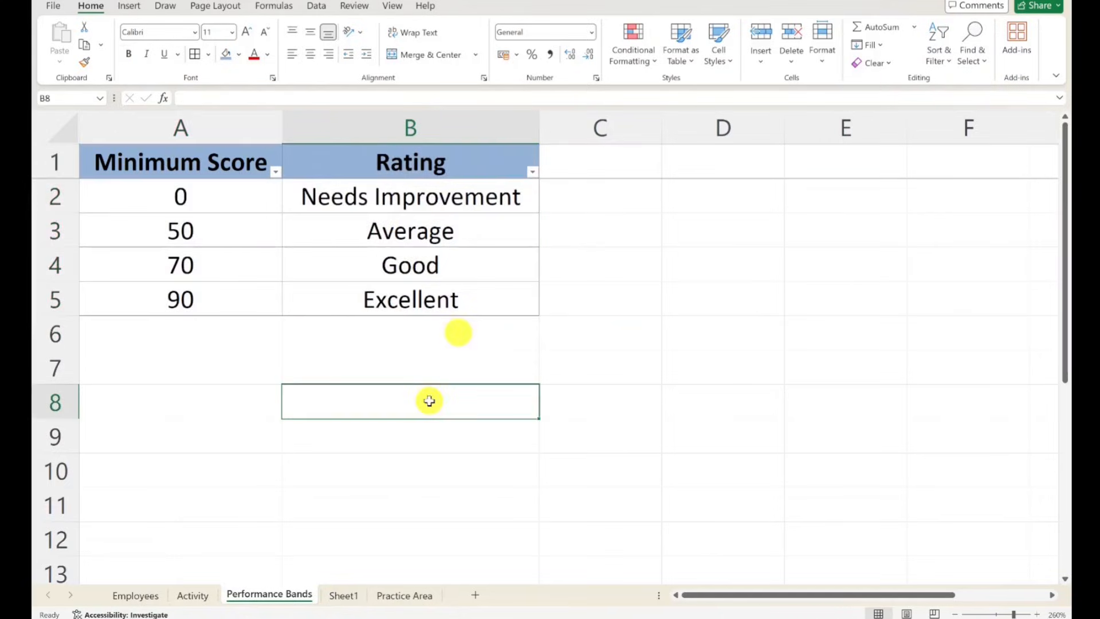
- Put 82 followed by question marks in cell C5 again as a sample score, and erase the entry
click(636, 294)
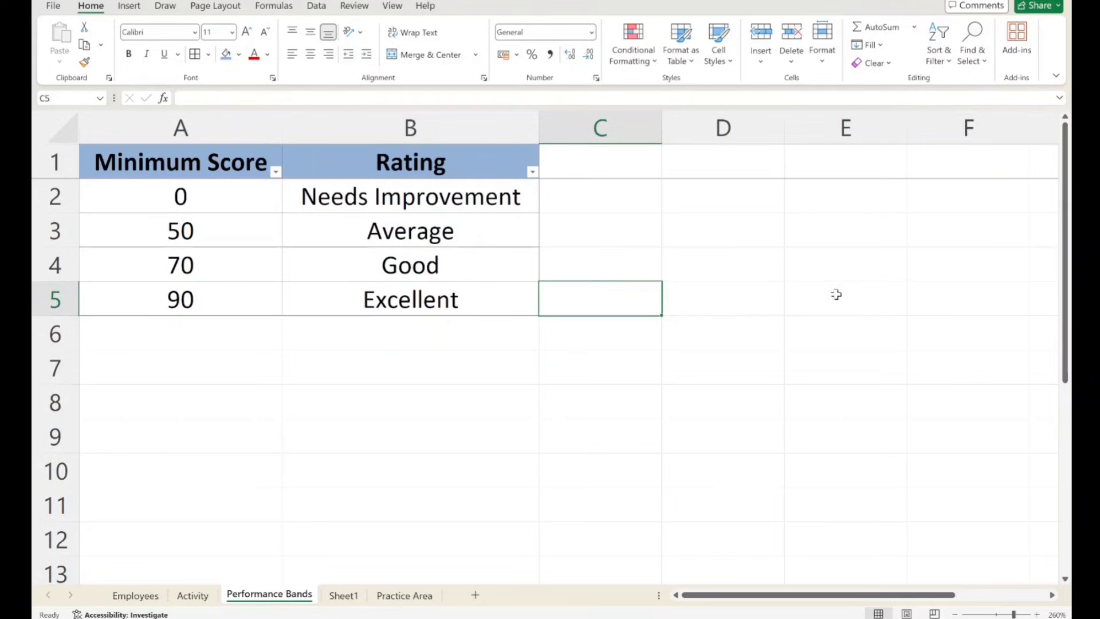
text(82?????)
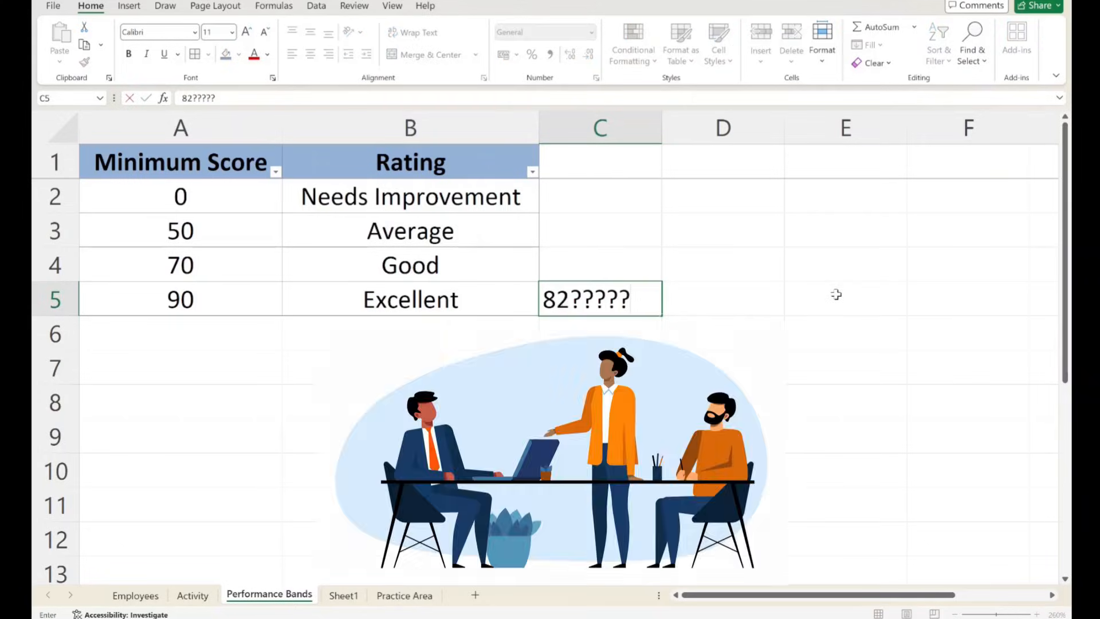
key(BackSpace)
key(BackSpace)
key(BackSpace)
key(BackSpace)
key(BackSpace)
key(BackSpace)
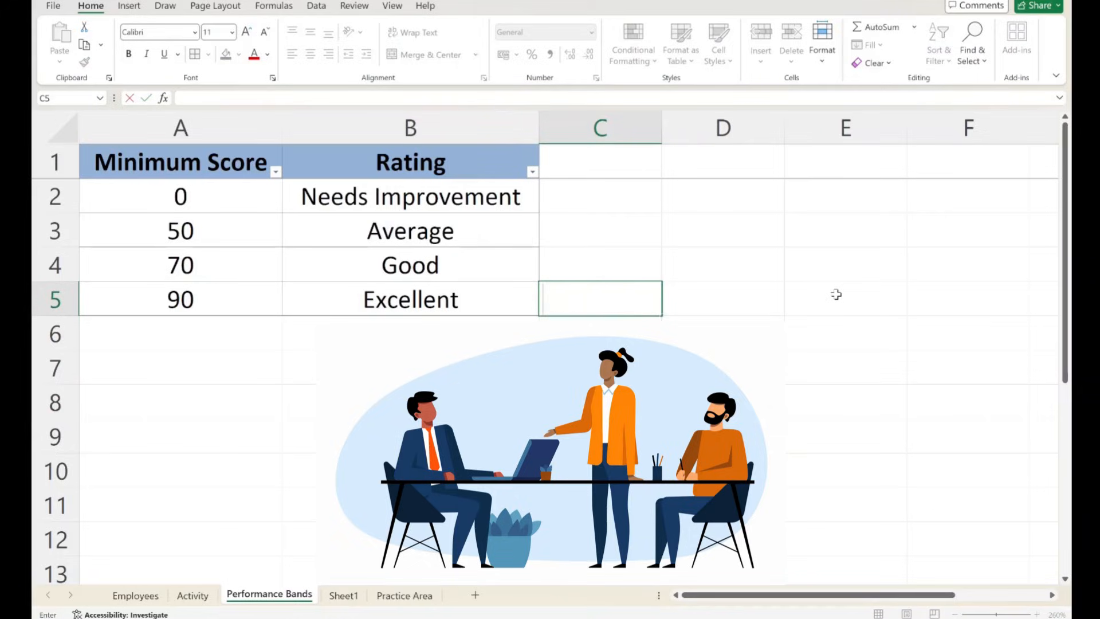
click(369, 298)
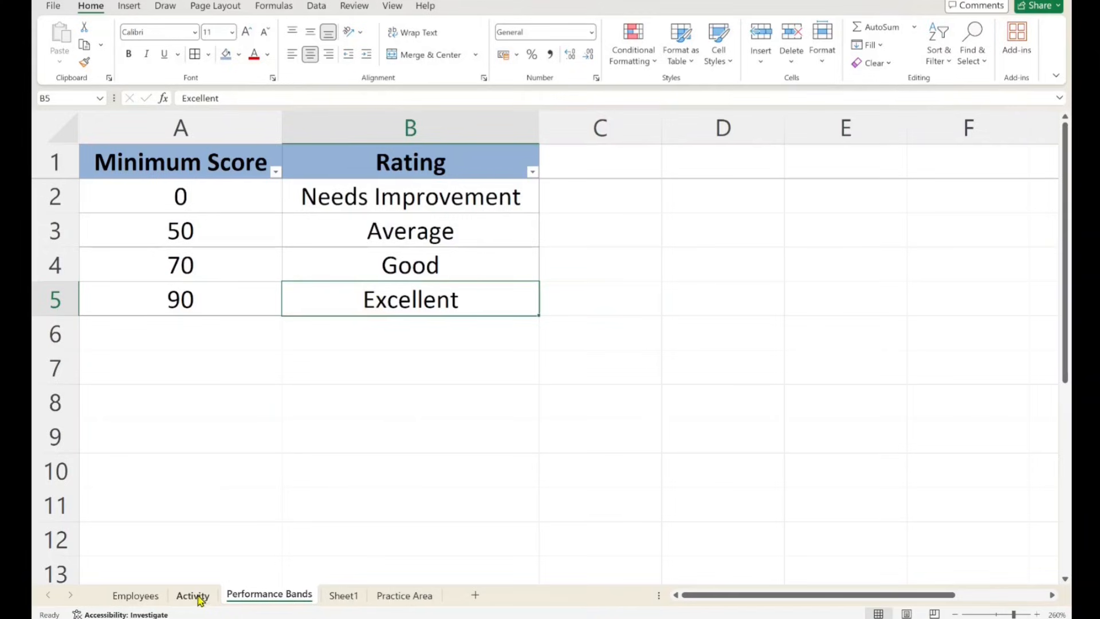
- Examine the employee record and Performance Score on Sheet1, and the source Performance Score column on the Employees sheet
click(344, 596)
click(221, 253)
drag(81, 146, 879, 167)
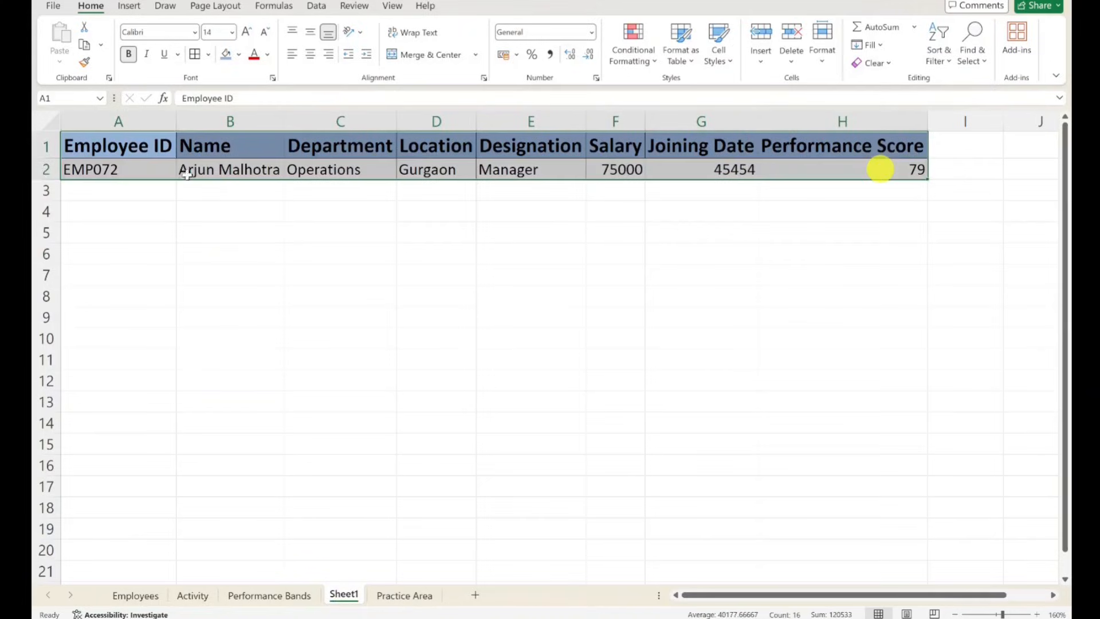
click(916, 172)
click(835, 148)
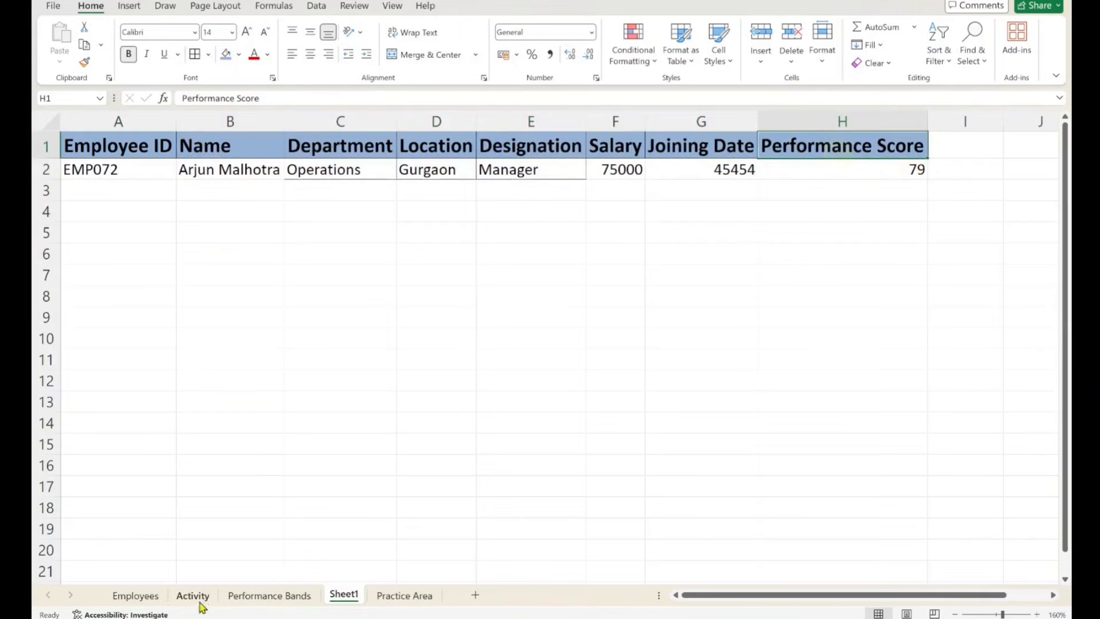
click(245, 171)
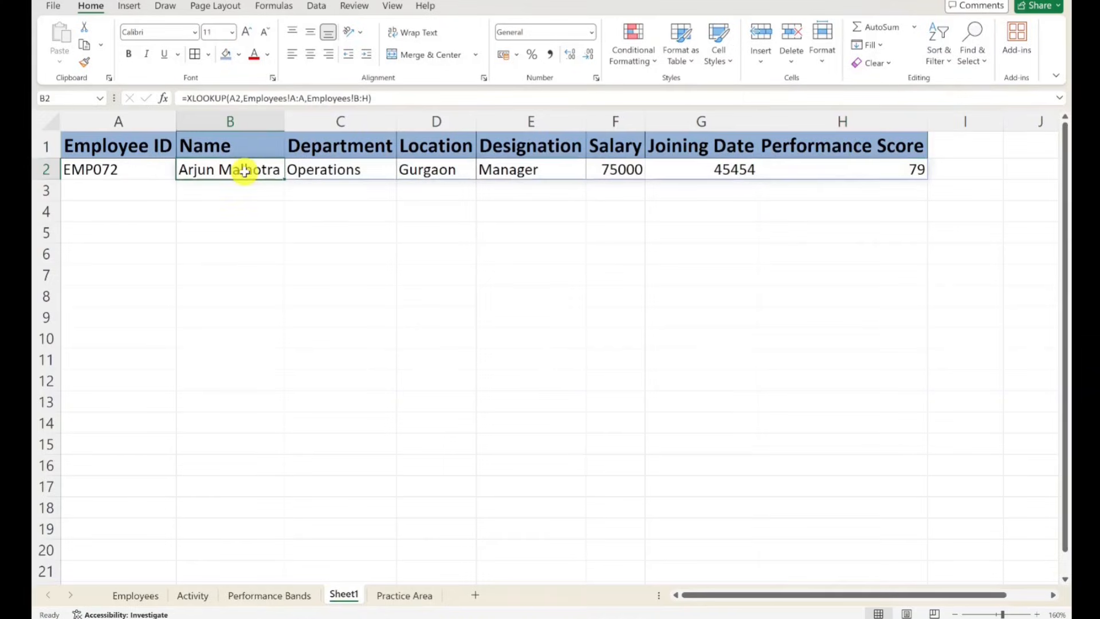
click(876, 170)
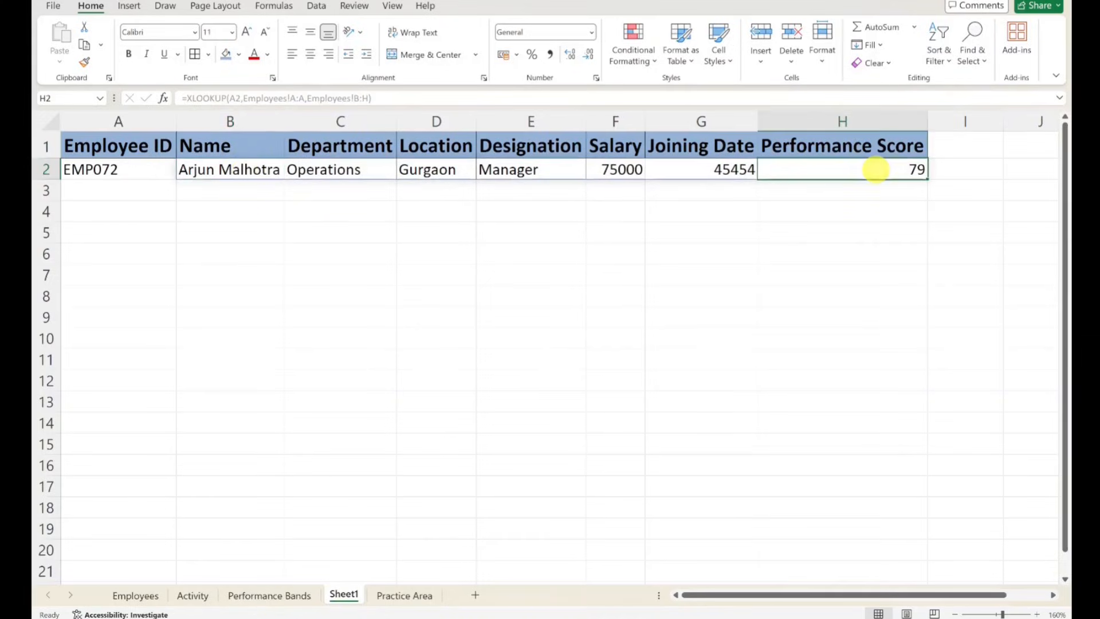
click(136, 596)
click(690, 223)
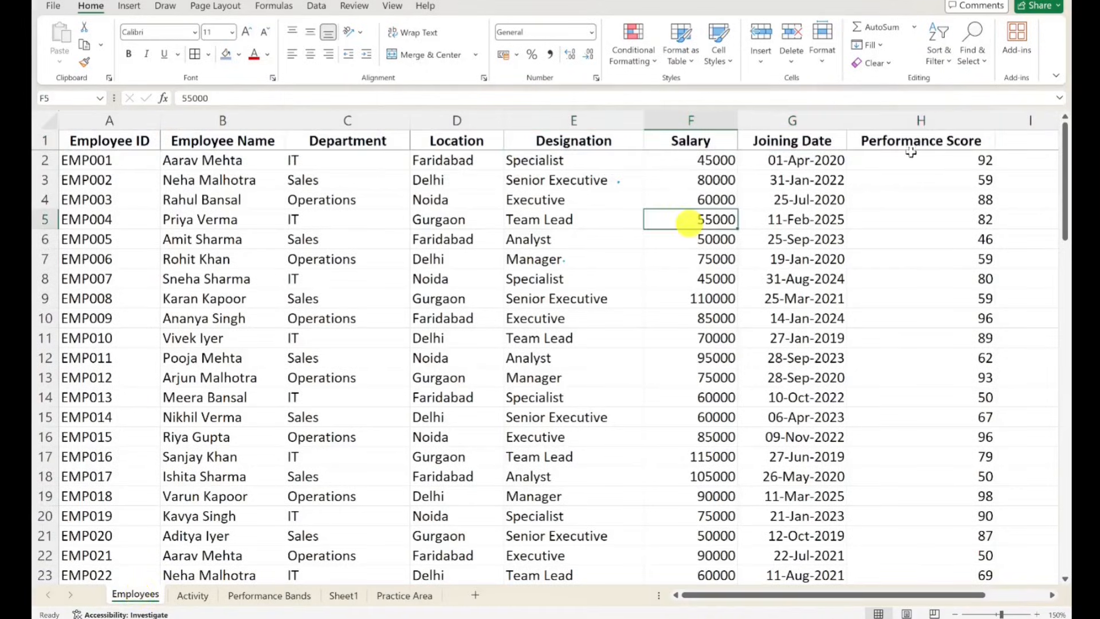
click(910, 137)
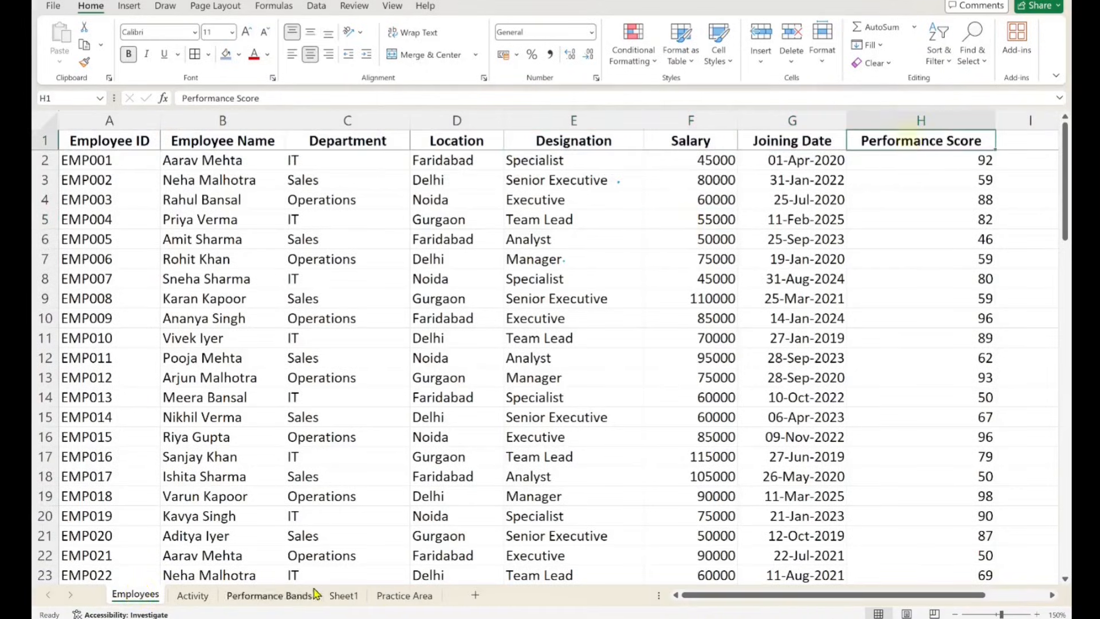
- Add the header Rating in cell I1 of Sheet1, beside Performance Score
click(344, 596)
click(966, 150)
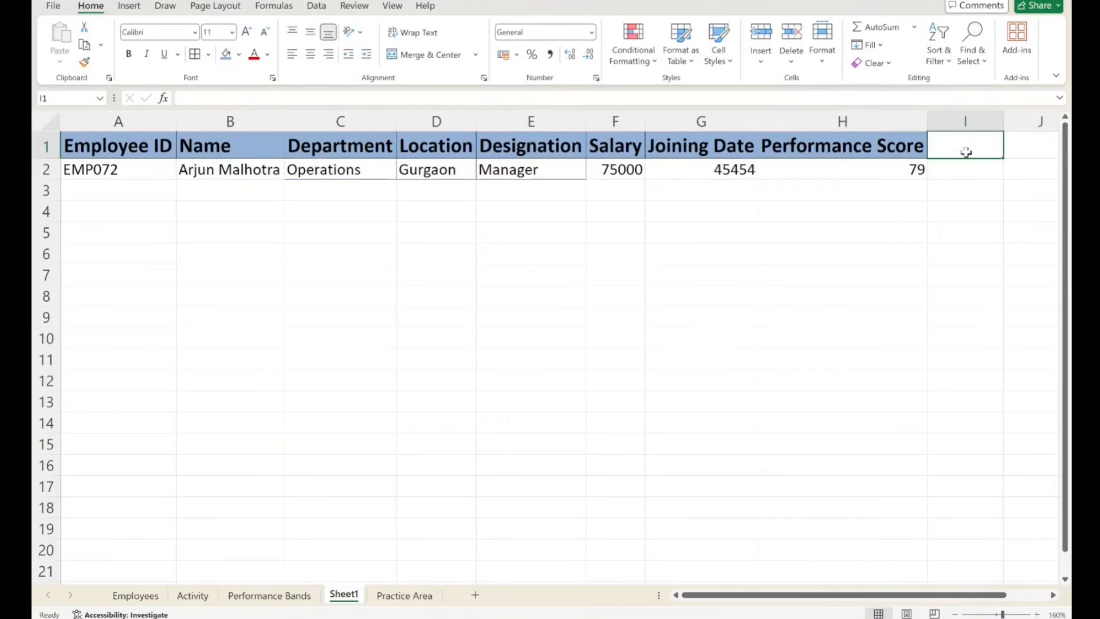
text(Rating)
key(Return)
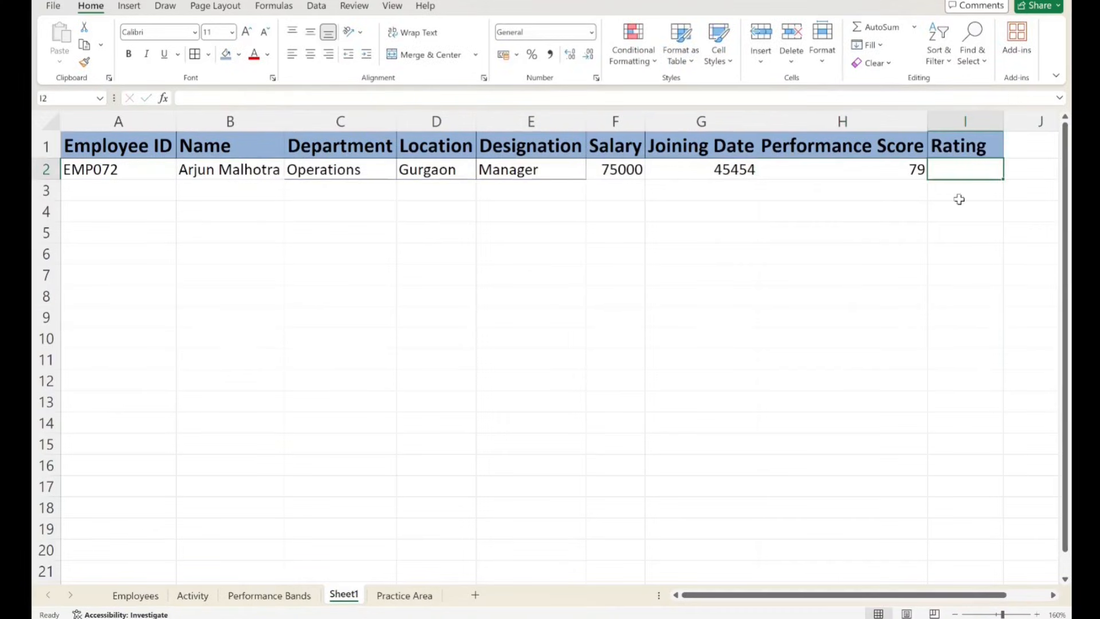
- Hide the Department, Location and Designation columns (C to E) on Sheet1
drag(341, 122, 583, 120)
right_click(584, 115)
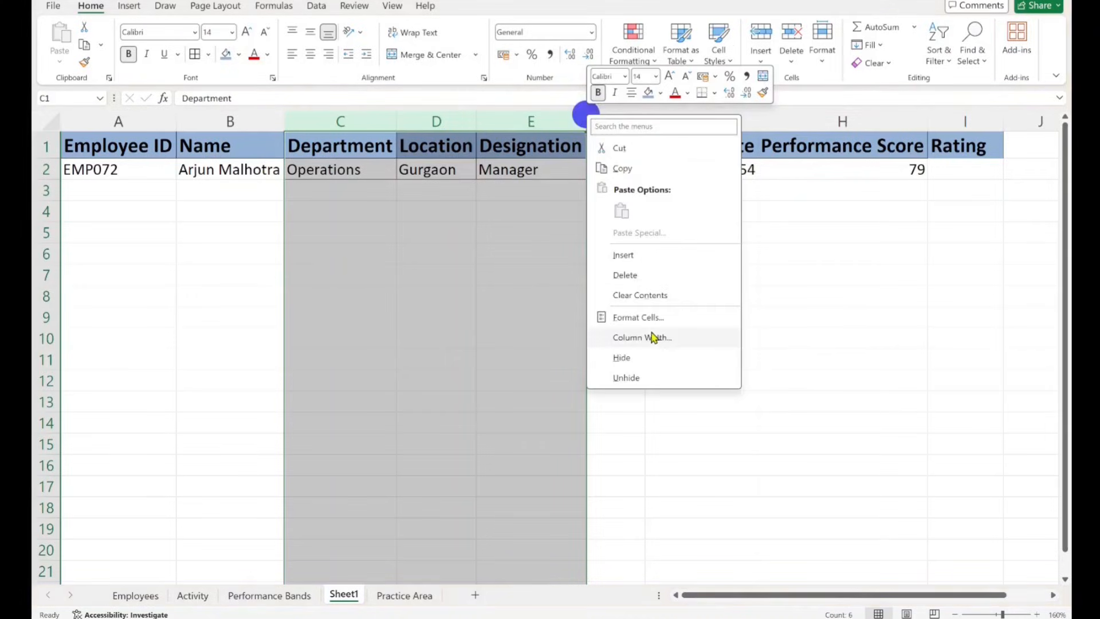
click(651, 358)
- Begin an XLOOKUP formula in cell I2 with the performance score in H2 as the lookup value
click(664, 170)
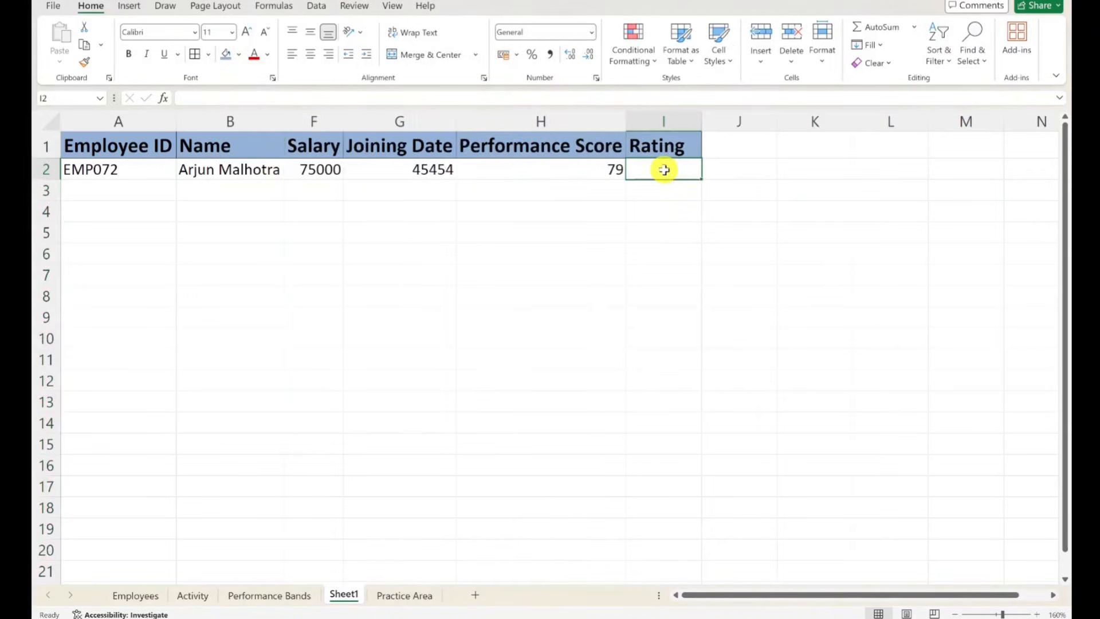
scroll(664, 169, up, 2)
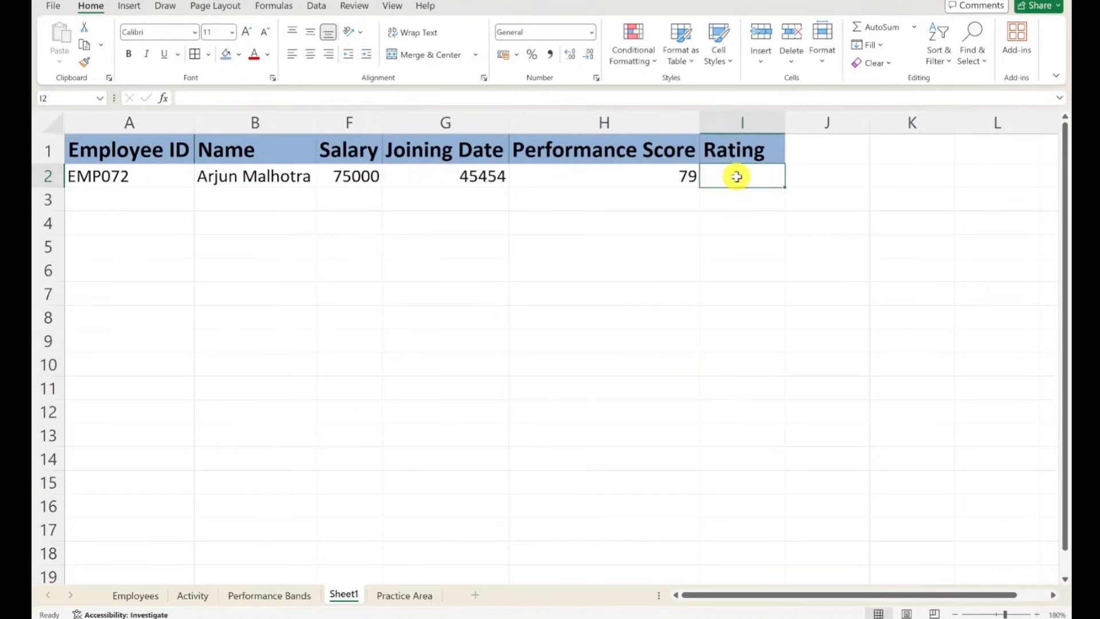
text(=xlookup)
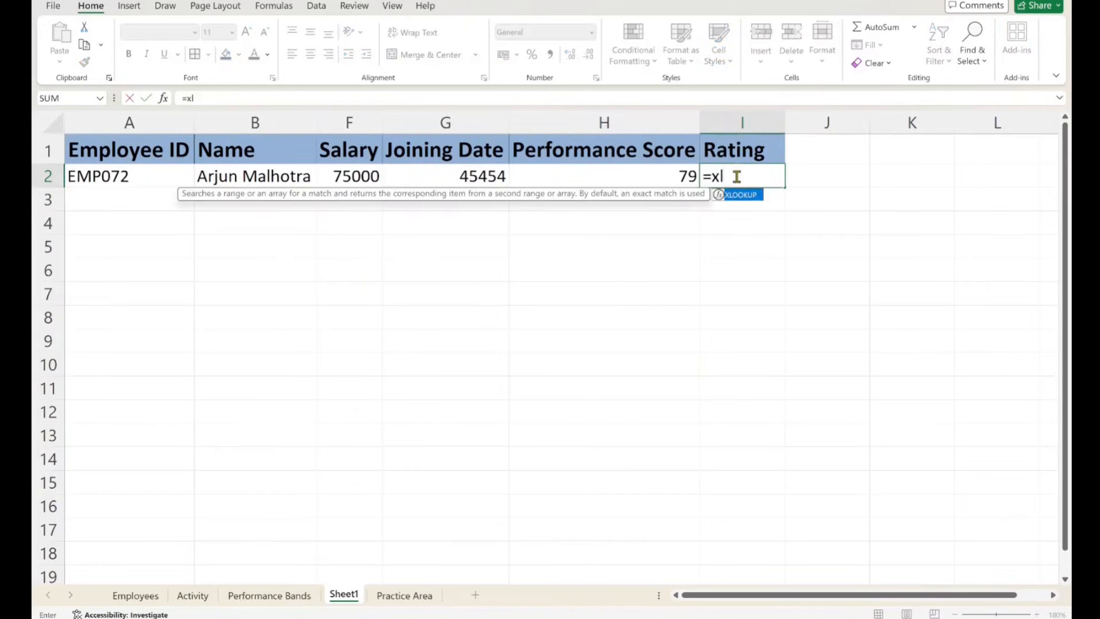
text(()
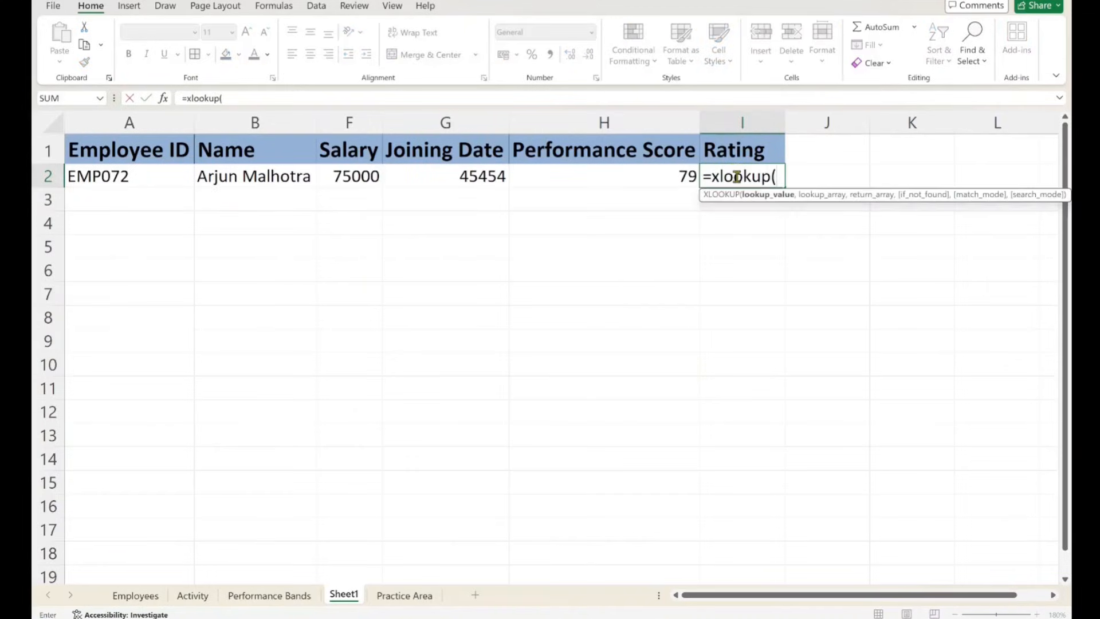
click(651, 176)
text(,)
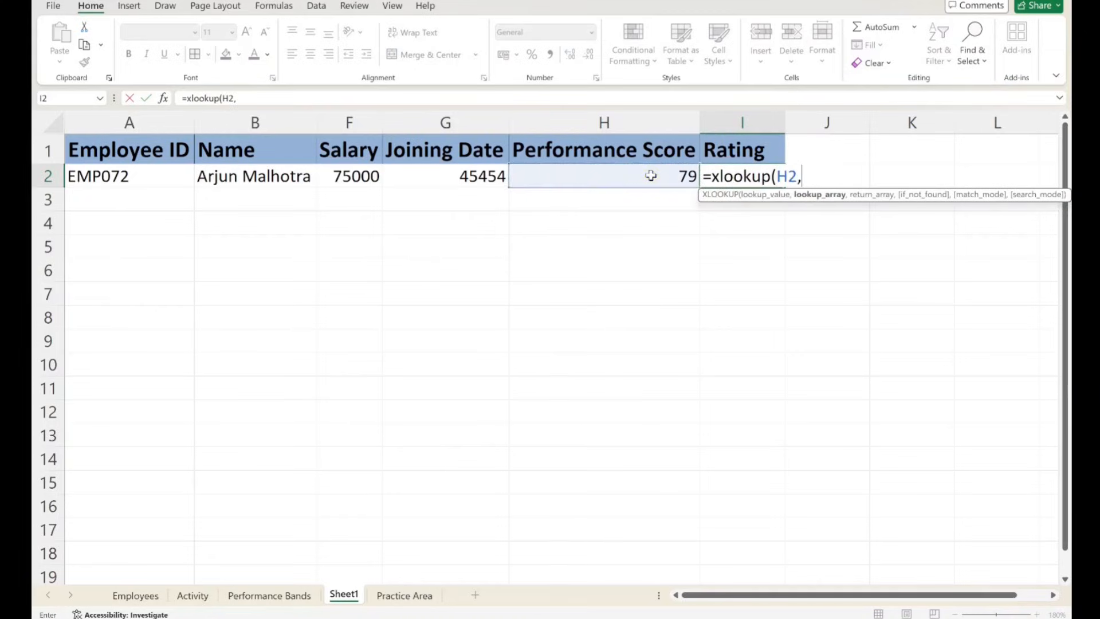
- Complete the XLOOKUP with Performance Bands column A as lookup array, column B as return array, if_not_found empty and match mode -1
click(245, 595)
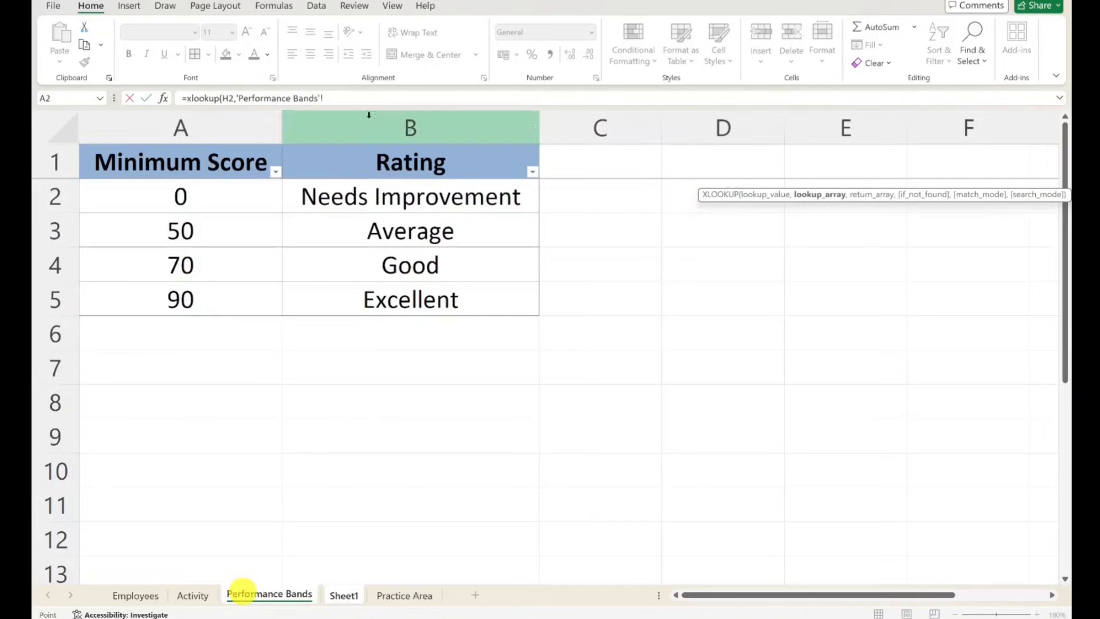
click(203, 119)
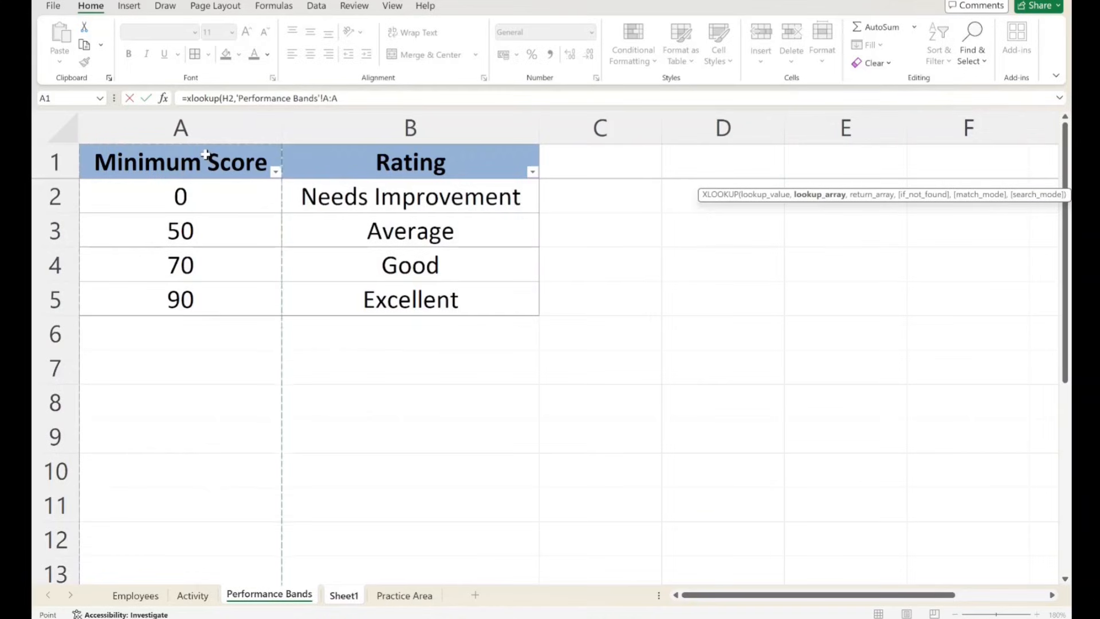
text(,)
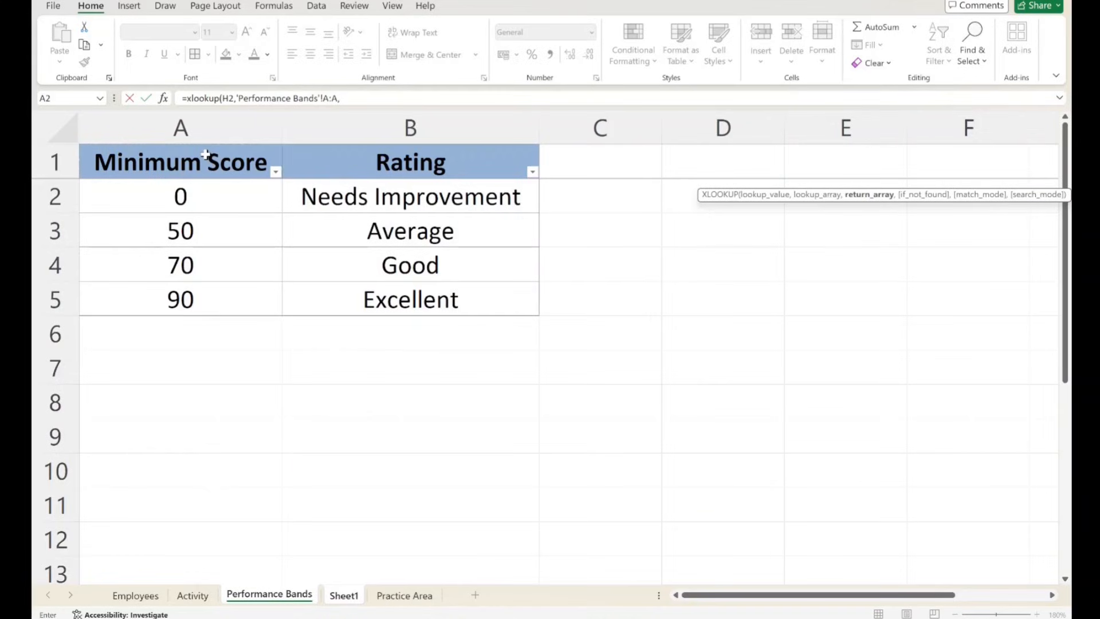
click(364, 133)
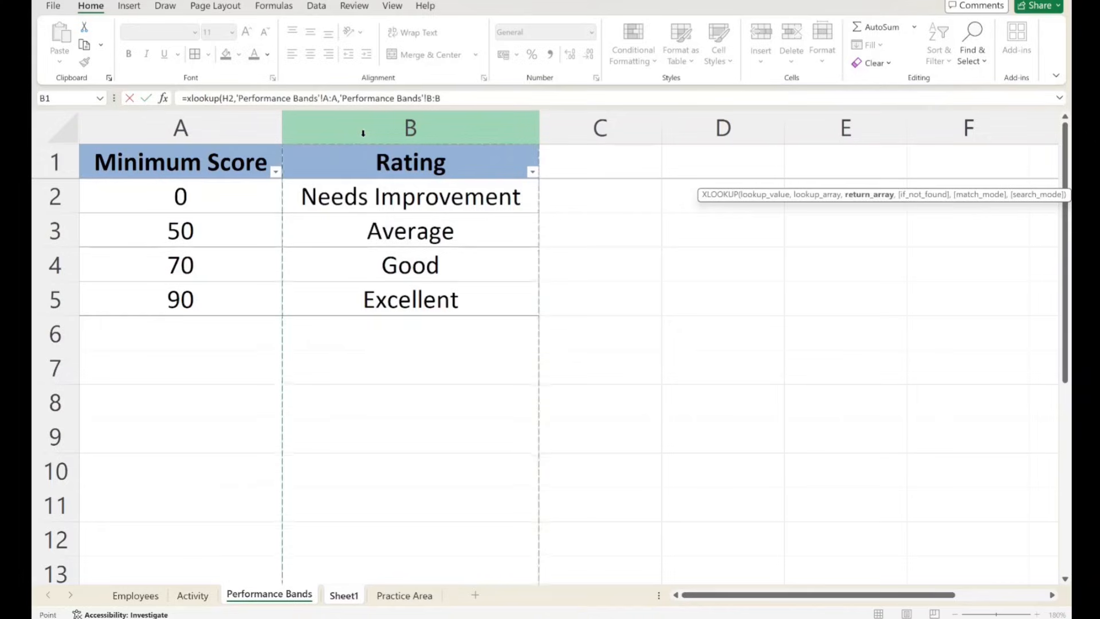
text(,)
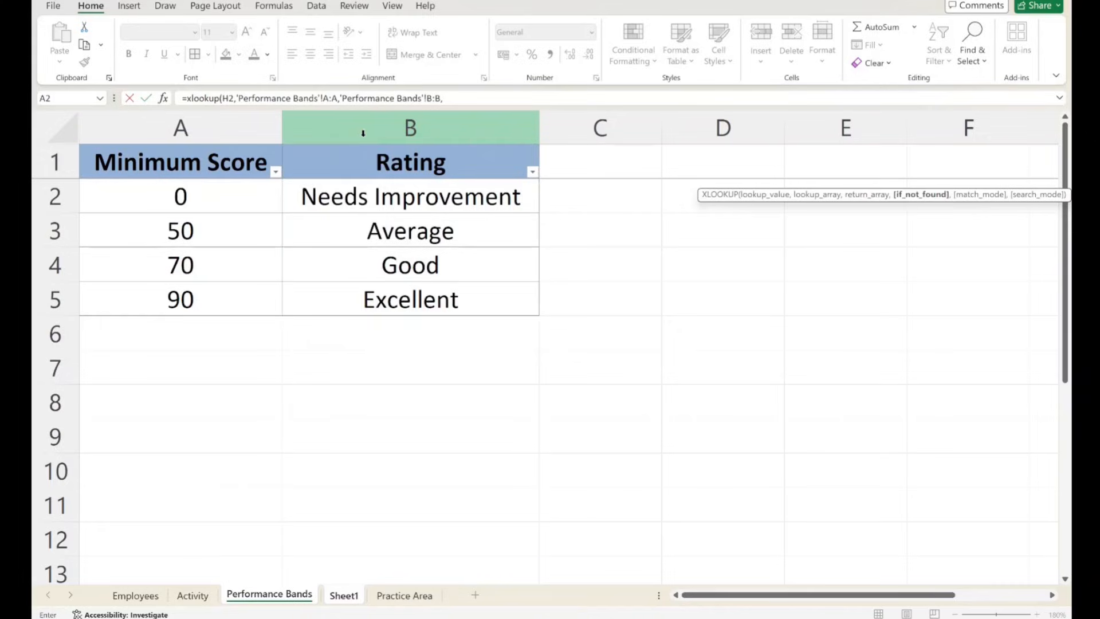
text(,)
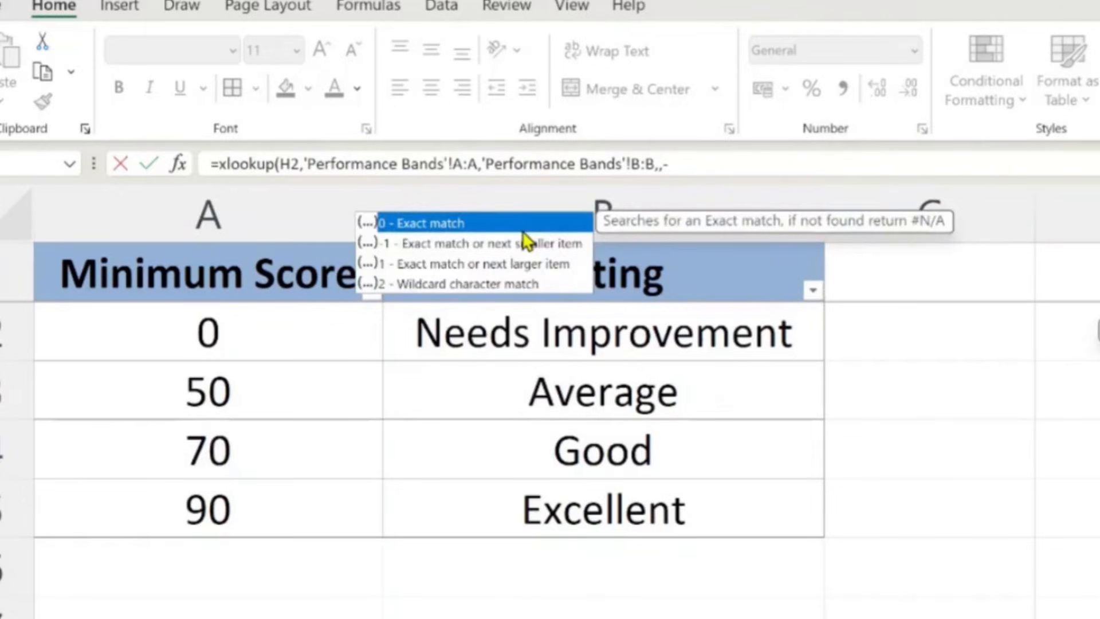
text(-1)
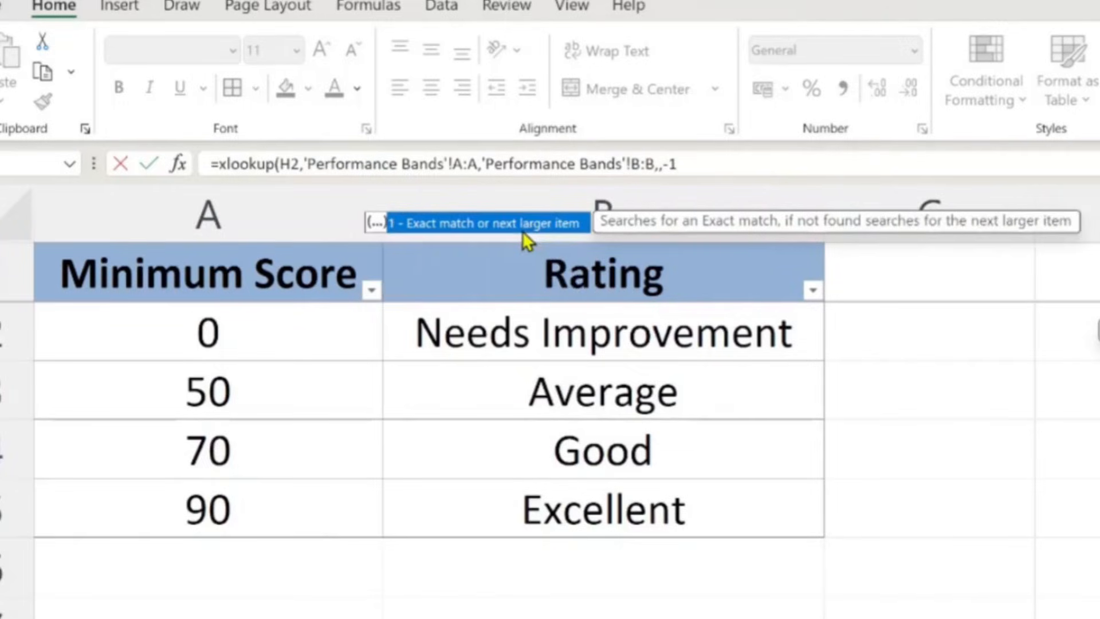
text())
key(Return)
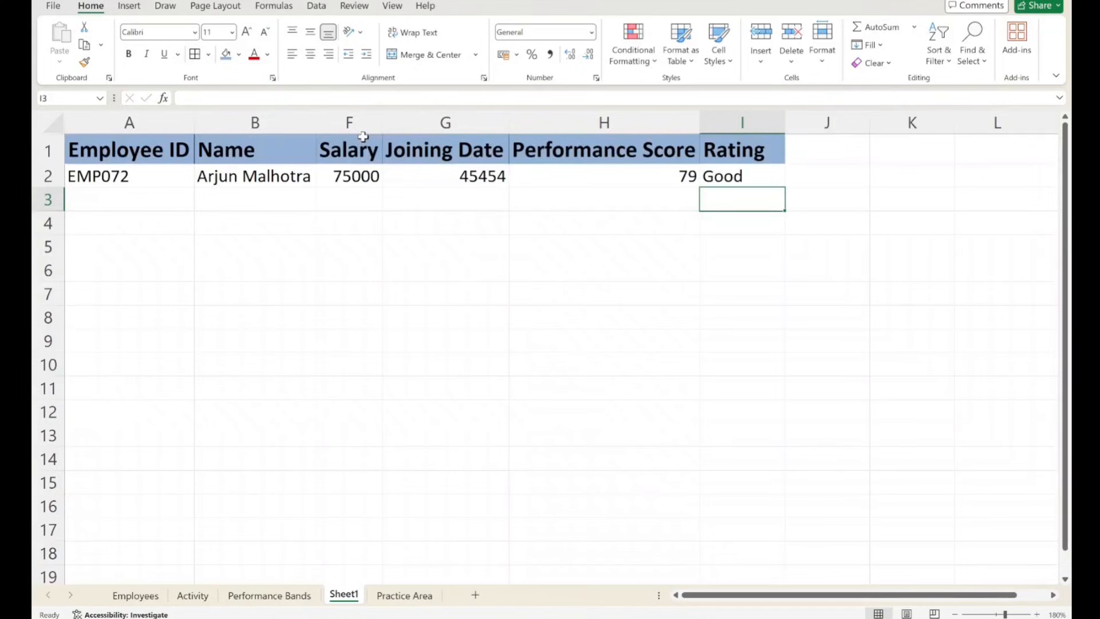
- Check the score in H2 of Sheet1 against the minimum score of the Good band on the Performance Bands sheet
click(658, 174)
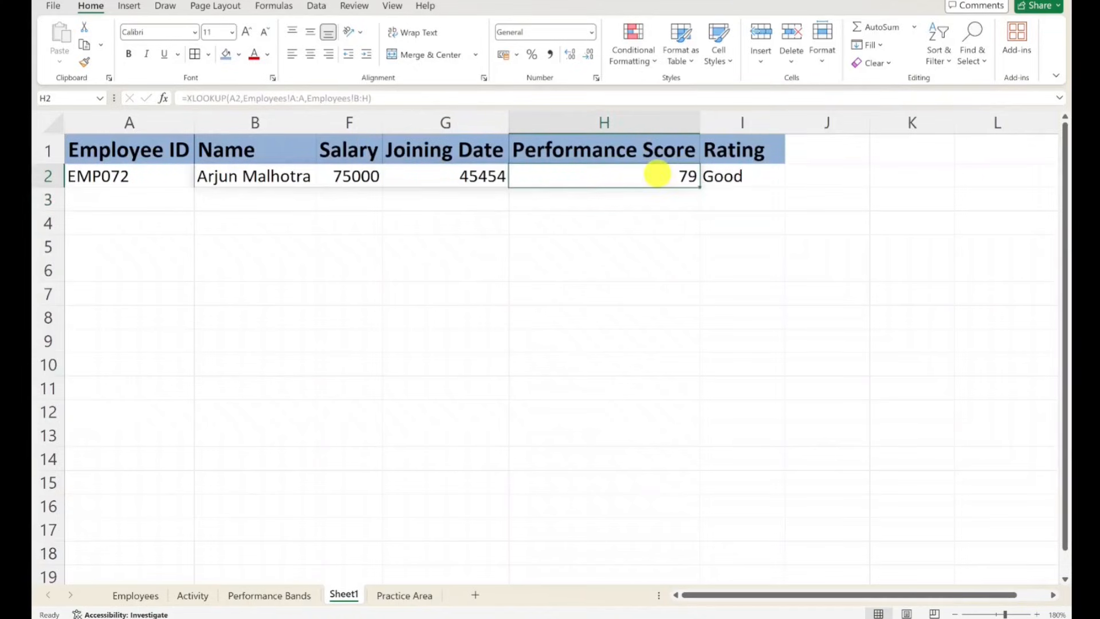
click(267, 596)
click(195, 265)
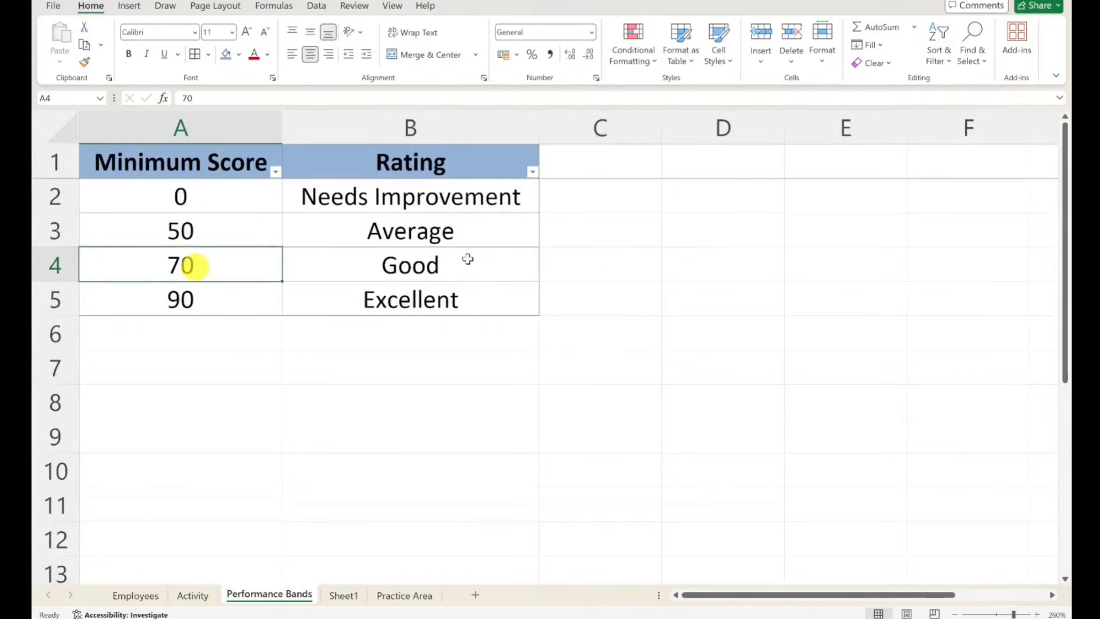
- Compare the minimum scores of the Good and Excellent bands on Performance Bands with the score and rating on Sheet1
click(467, 259)
click(285, 302)
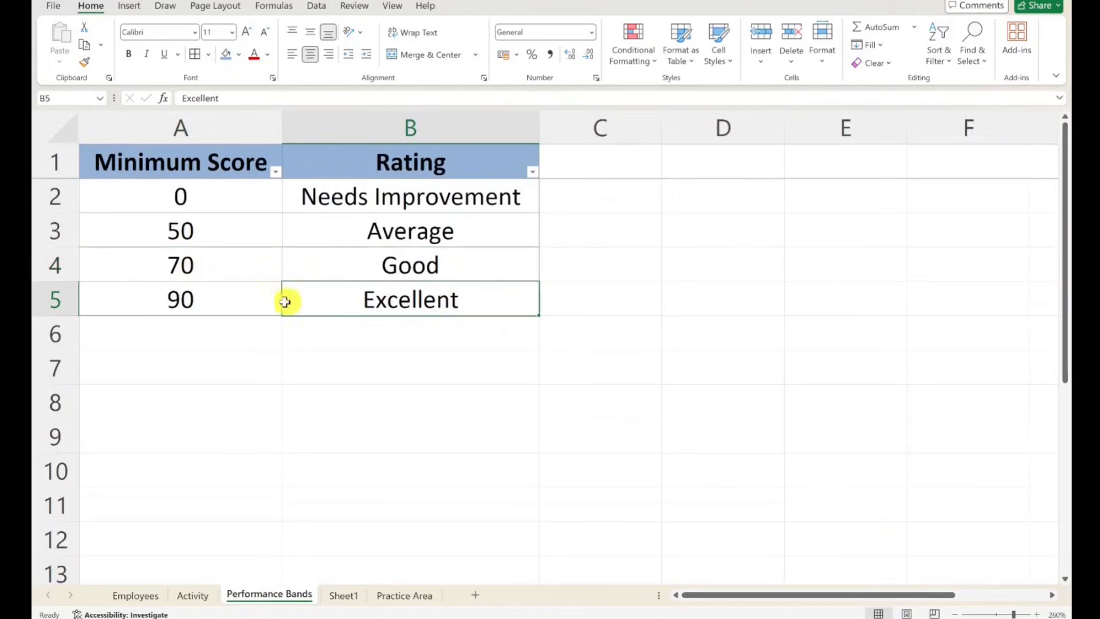
drag(285, 302, 246, 302)
click(479, 261)
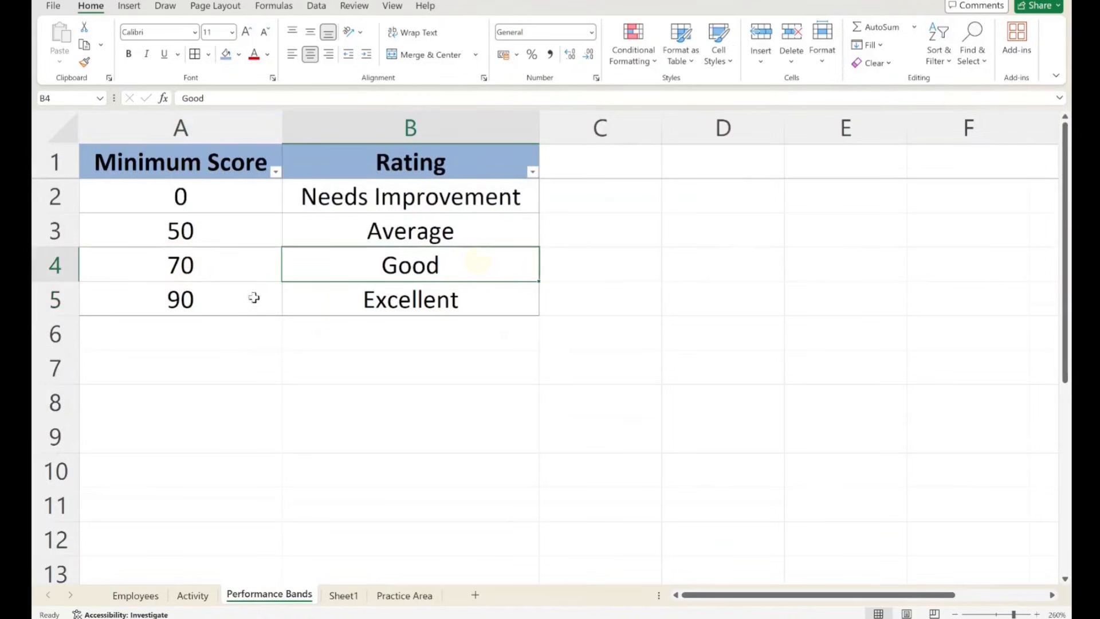
click(225, 263)
click(221, 299)
click(213, 264)
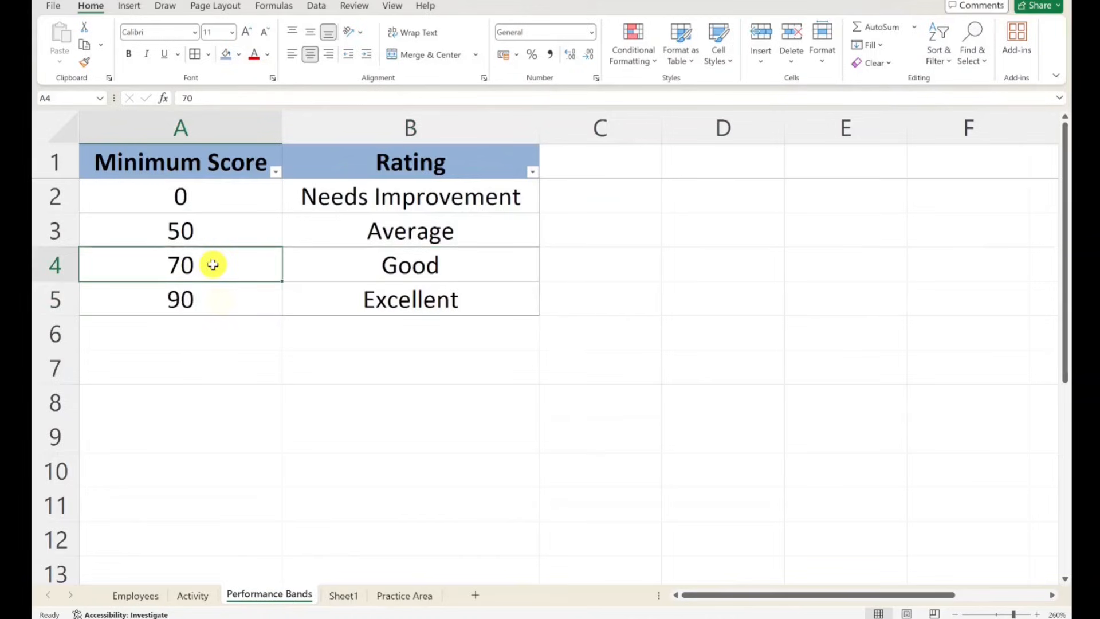
click(382, 290)
click(382, 263)
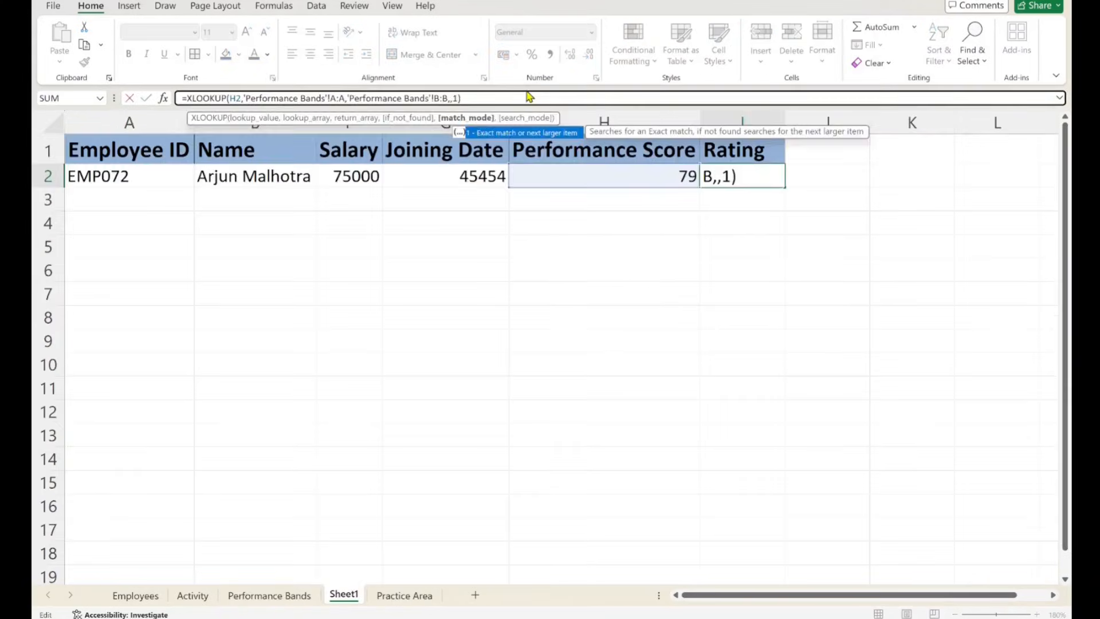
key(Return)
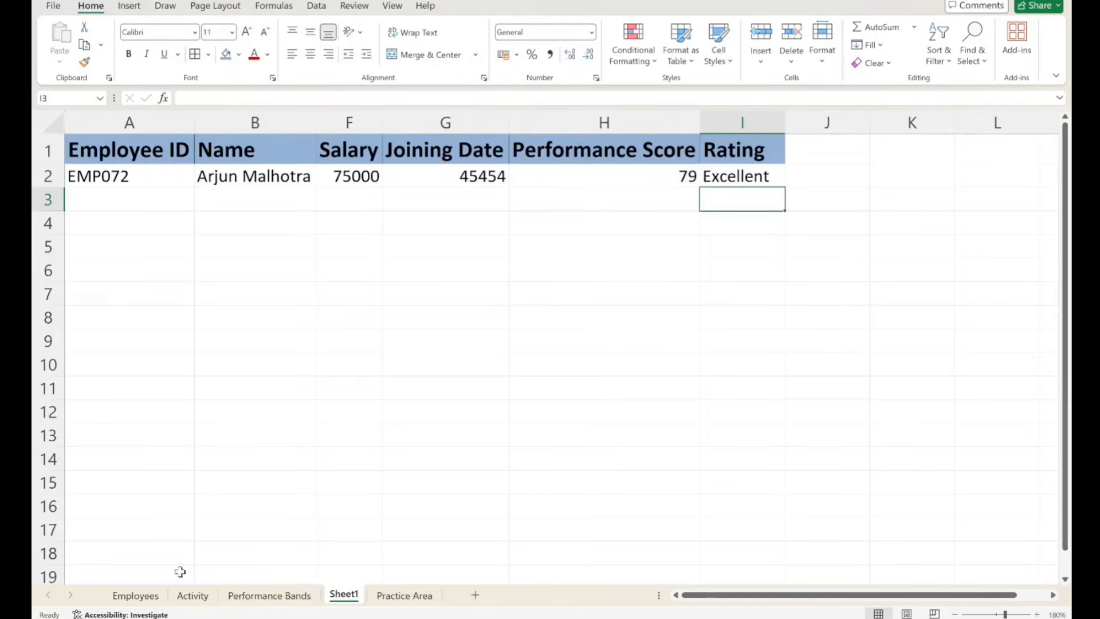
click(246, 598)
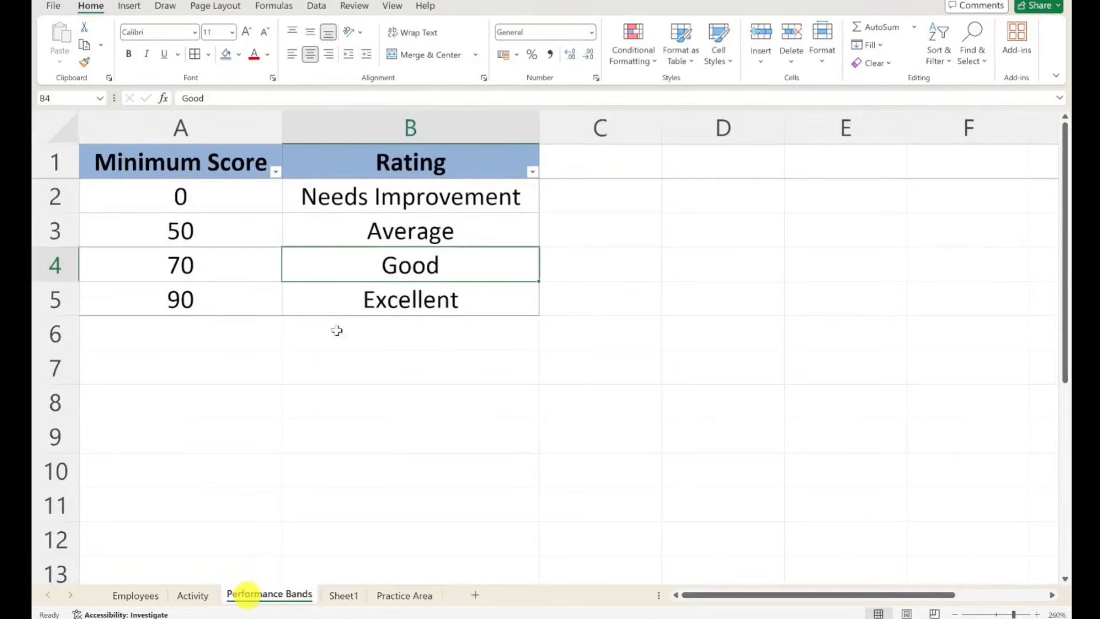
click(382, 289)
click(343, 599)
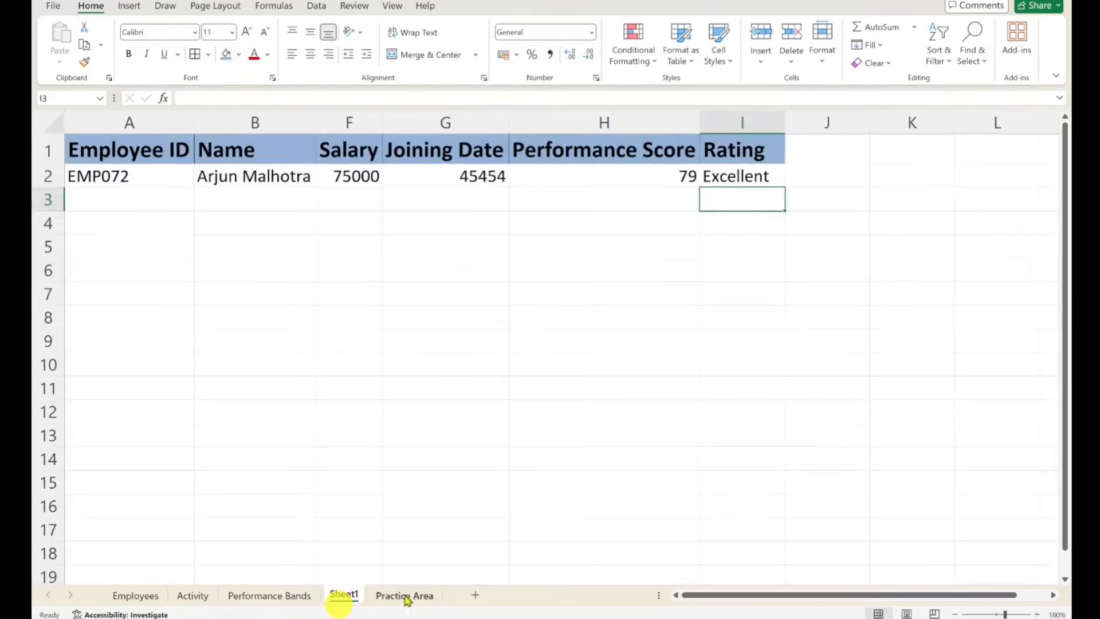
- Set the match mode of the XLOOKUP in Sheet1 cell I2 to -1, exact match or next smaller item
click(712, 183)
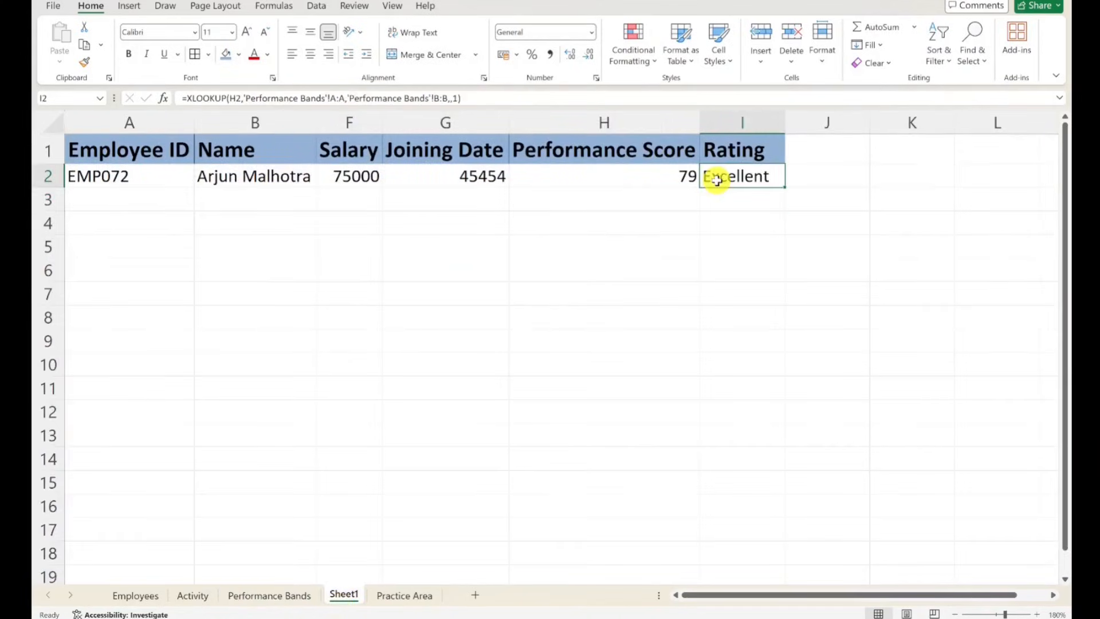
click(451, 98)
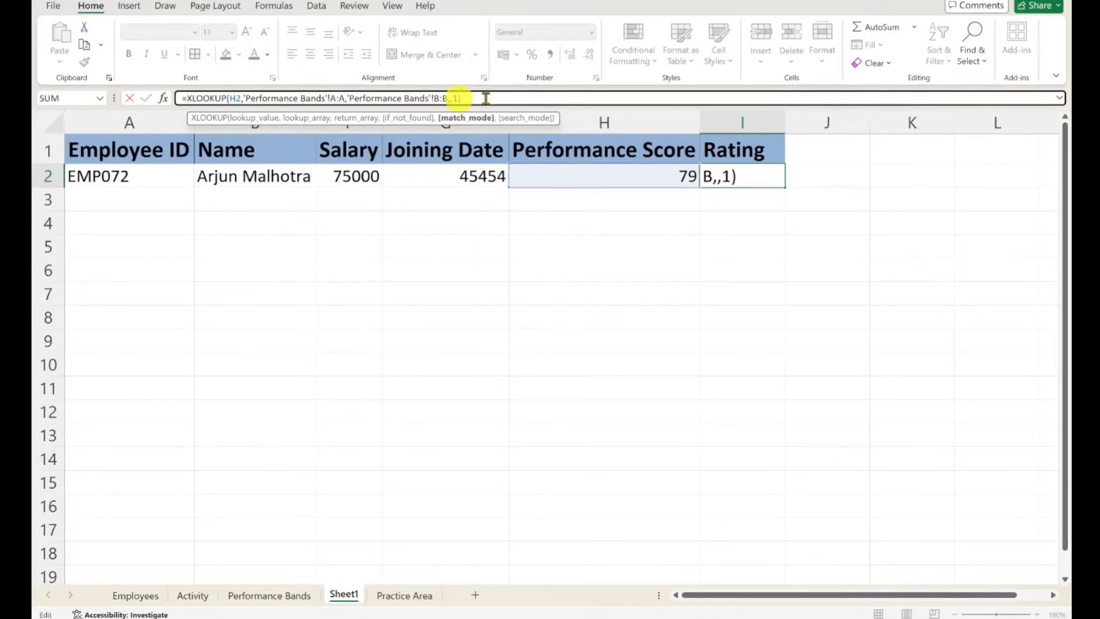
key(BackSpace)
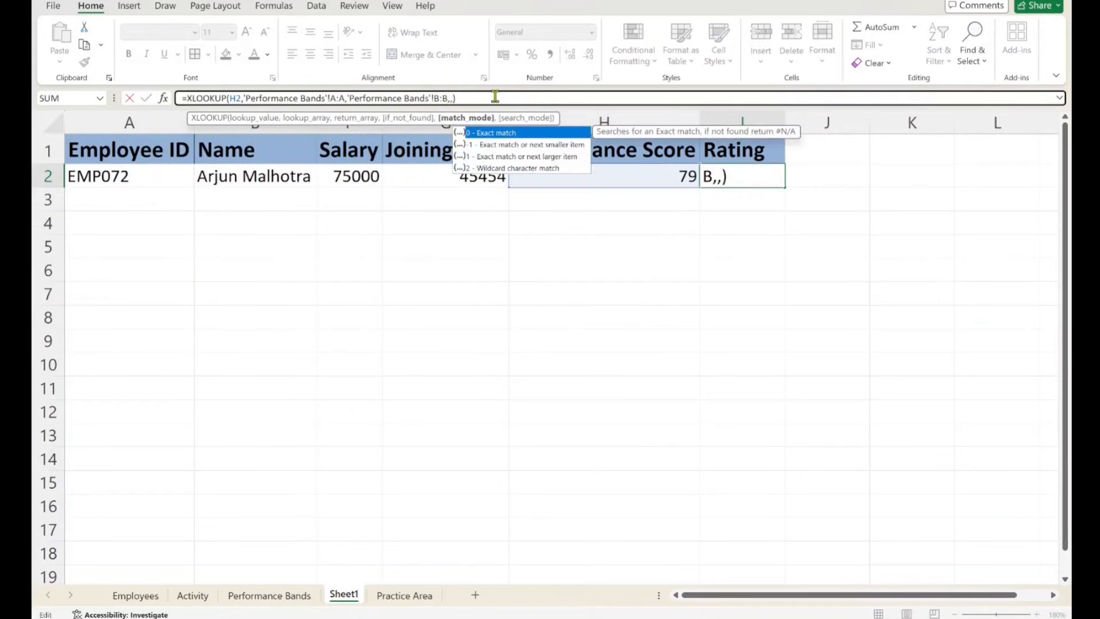
text(-1)
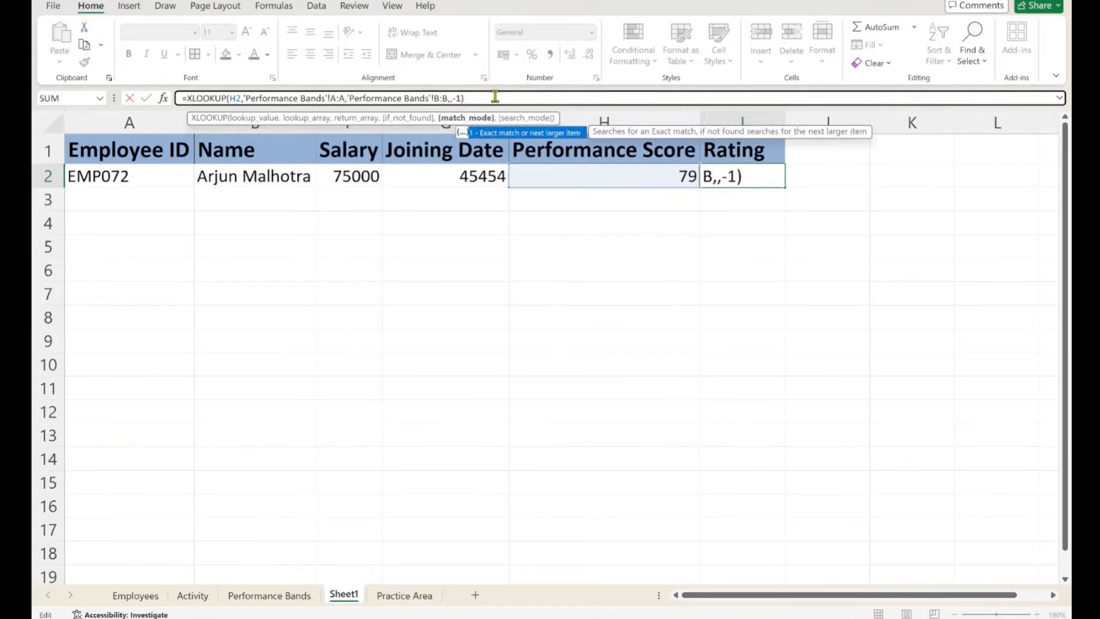
key(Return)
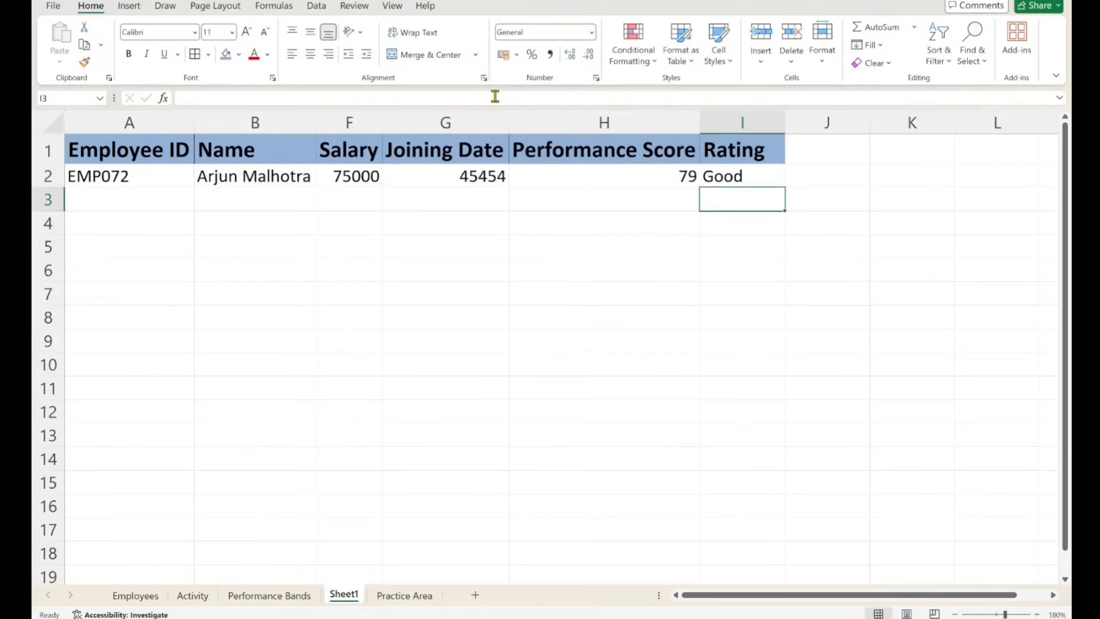
click(669, 183)
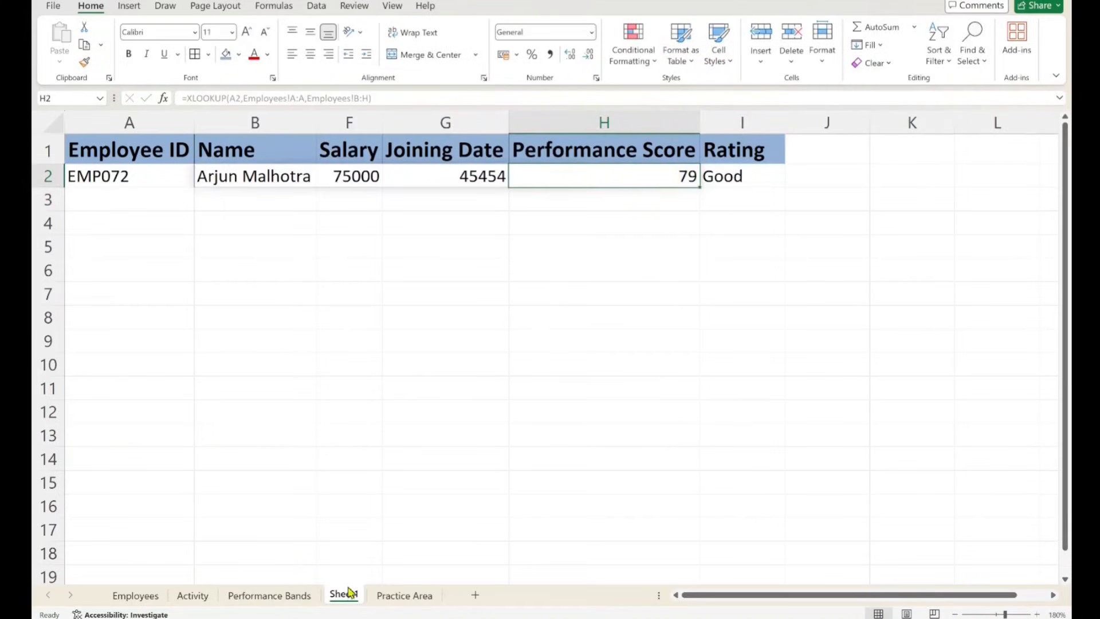
- Copy the employee ID from Employees cell A6 into Sheet1 cell A2 and auto-fit the Rating column's width
click(138, 596)
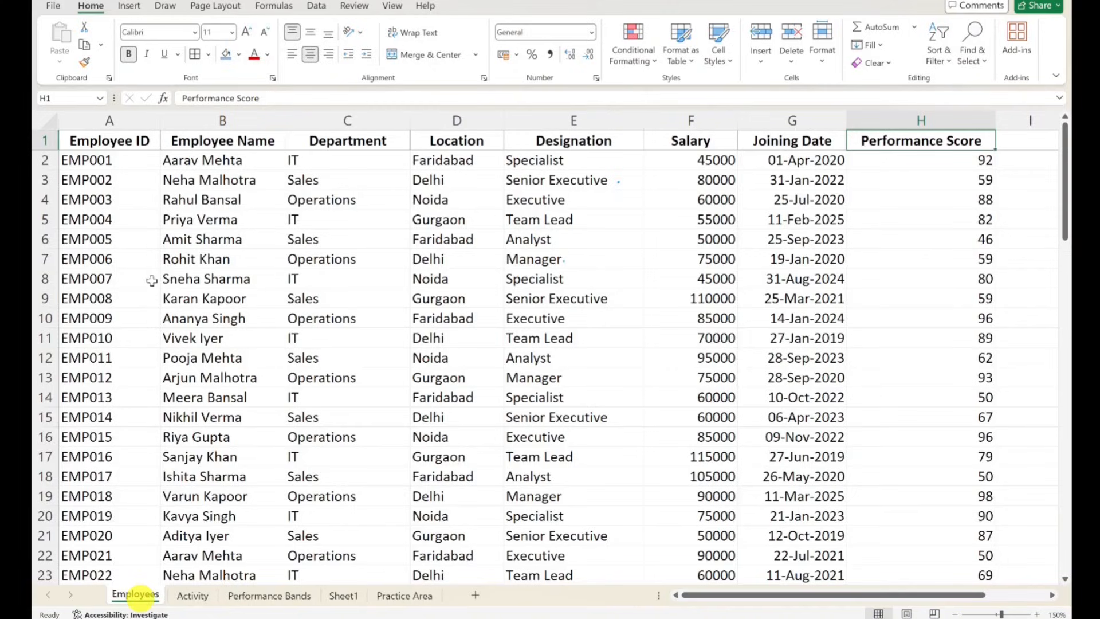
click(87, 239)
key(ctrl+c)
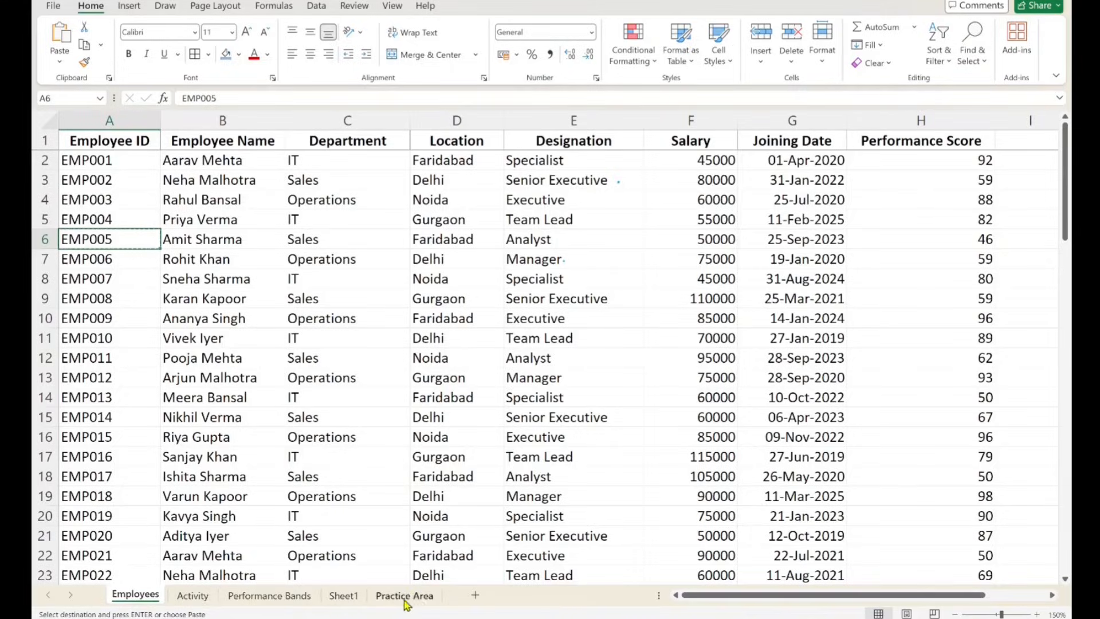
click(343, 595)
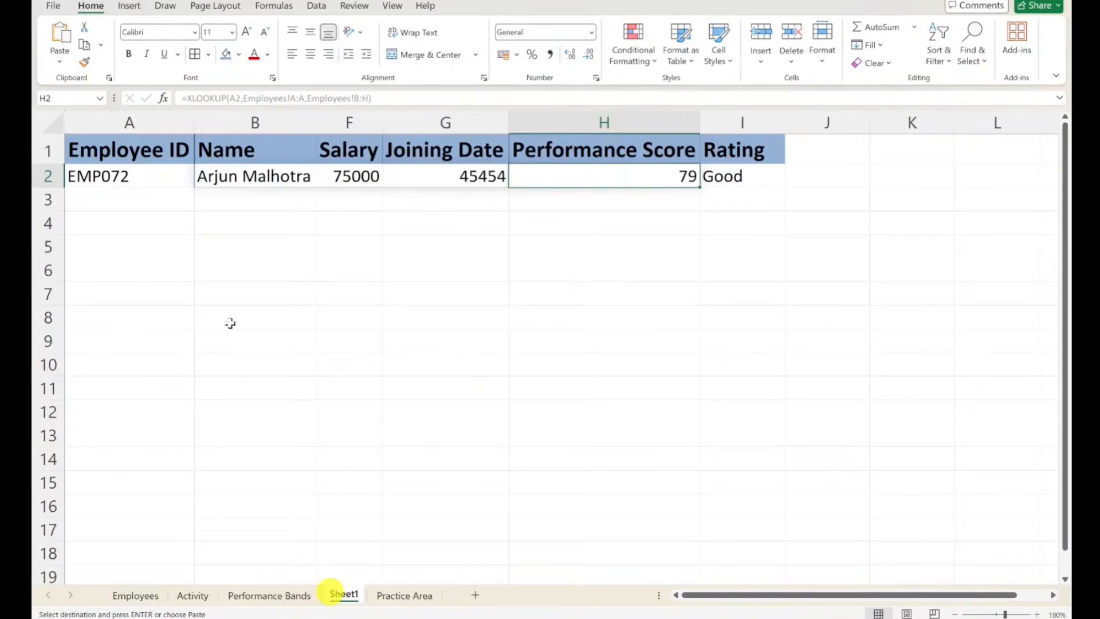
click(133, 171)
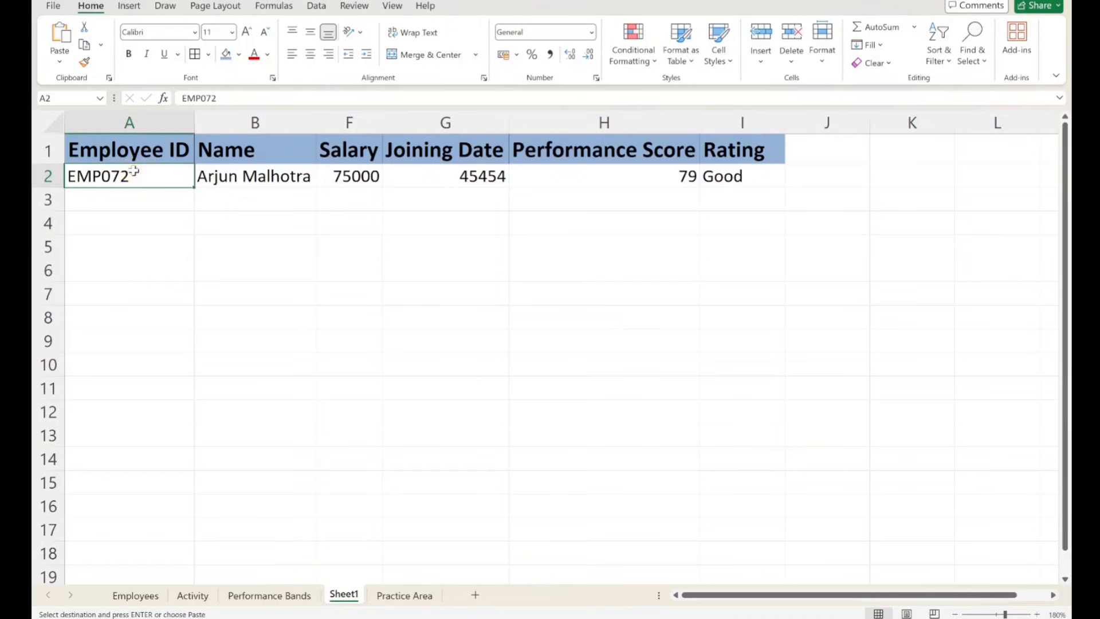
key(ctrl+v)
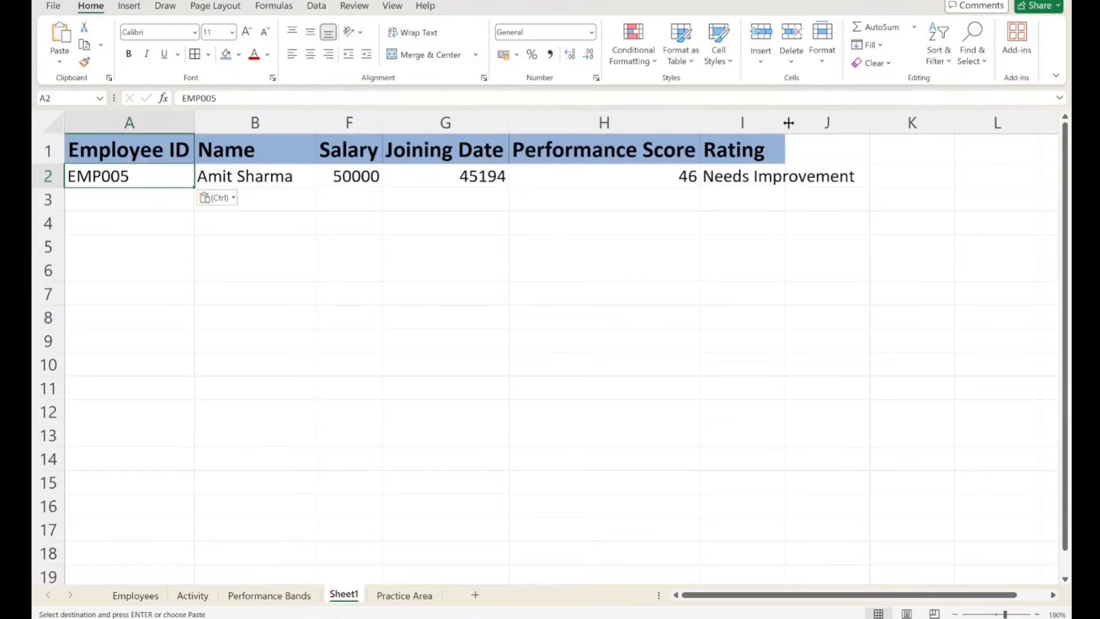
double_click(785, 122)
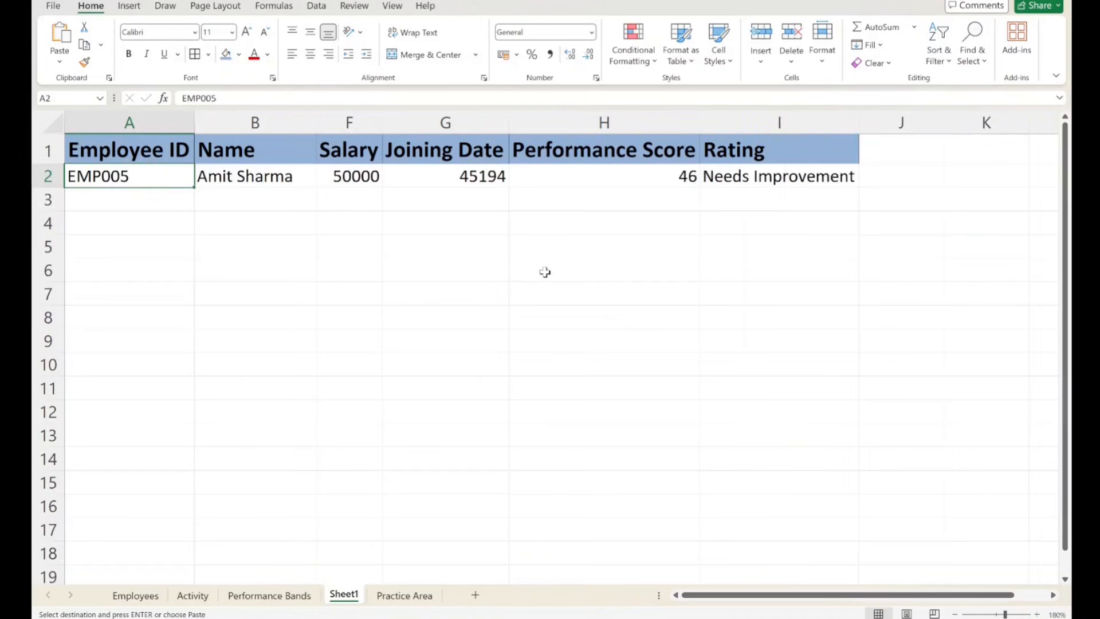
click(256, 178)
click(776, 177)
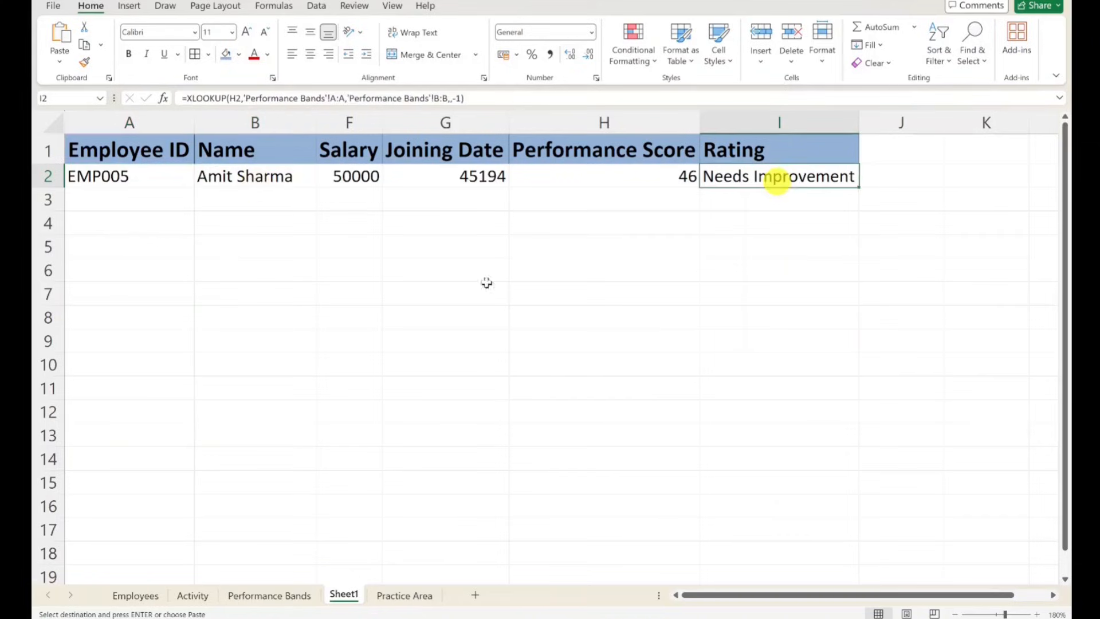
drag(365, 177, 667, 171)
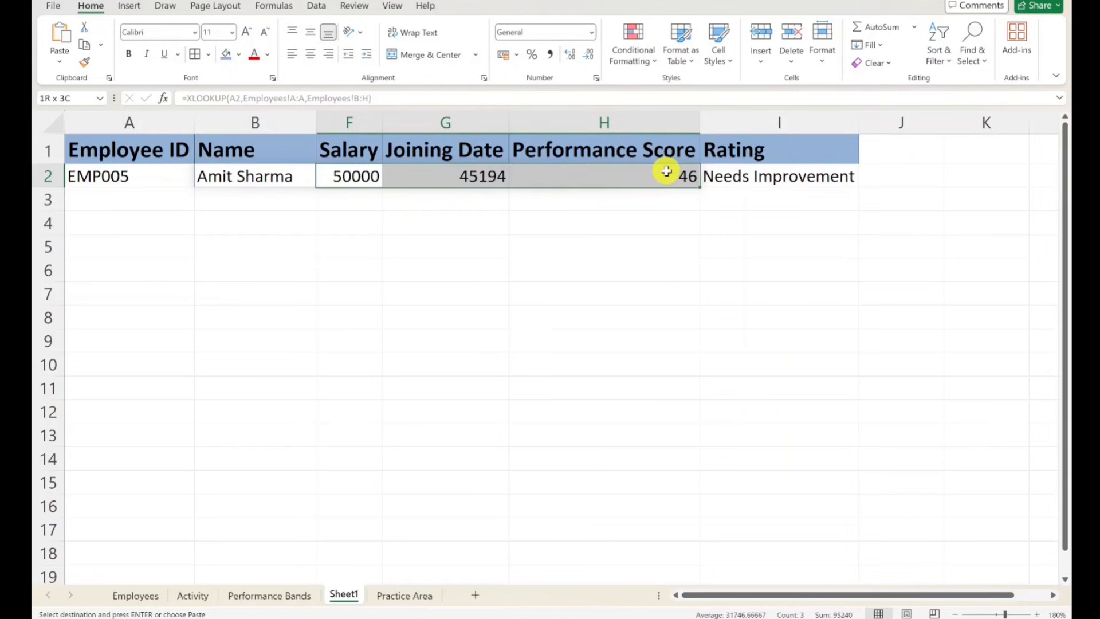
click(573, 291)
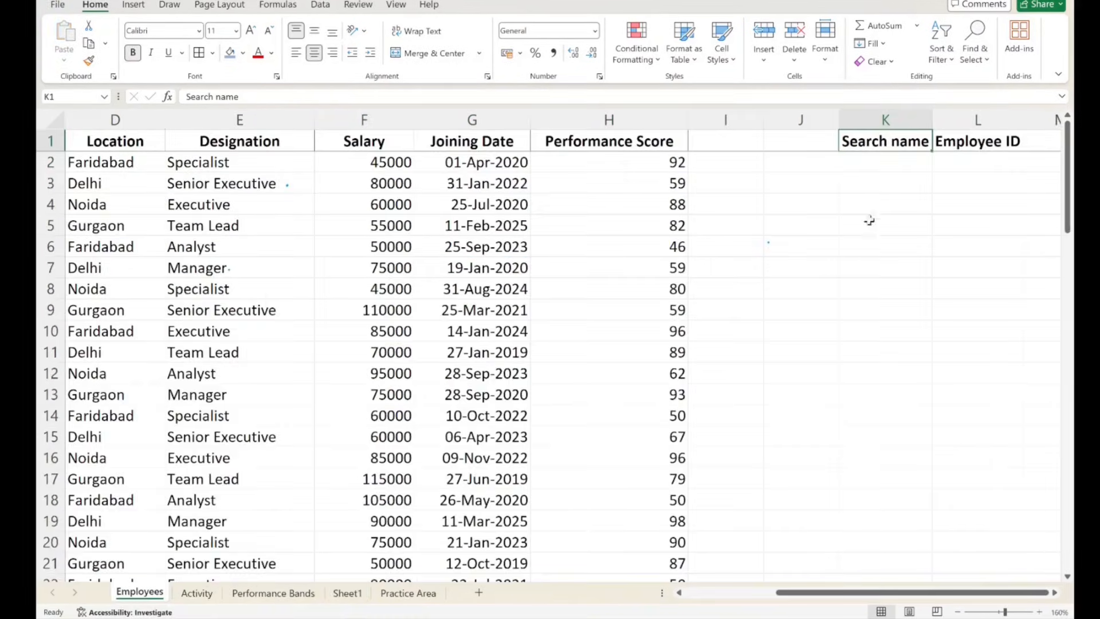
- Enter the employee's first name in cell K2 under Search name on the Employees sheet
click(852, 206)
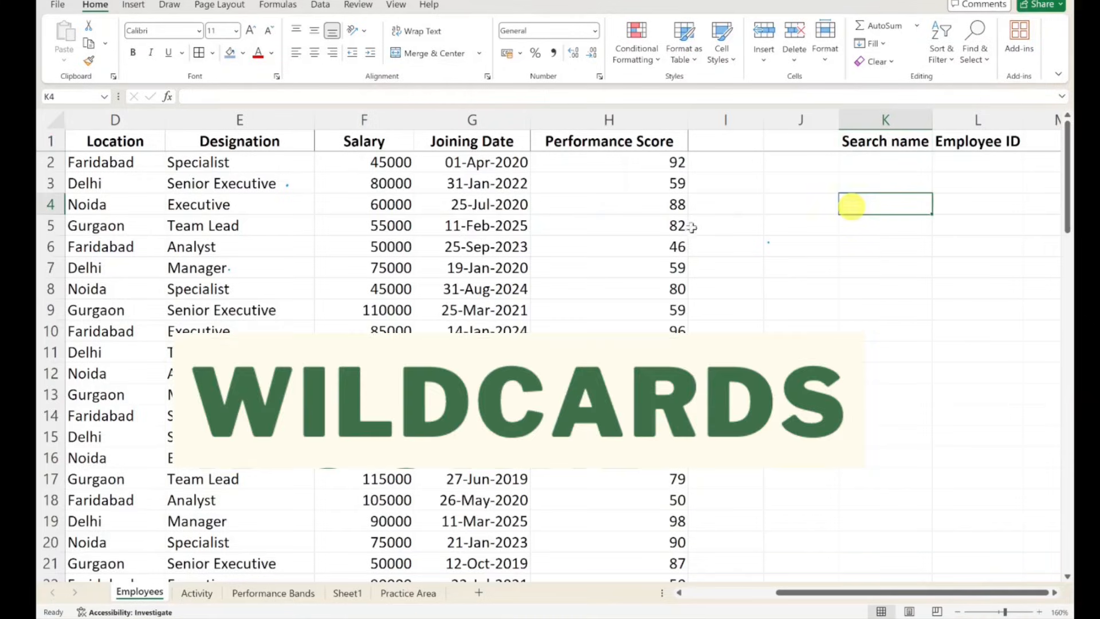
click(891, 165)
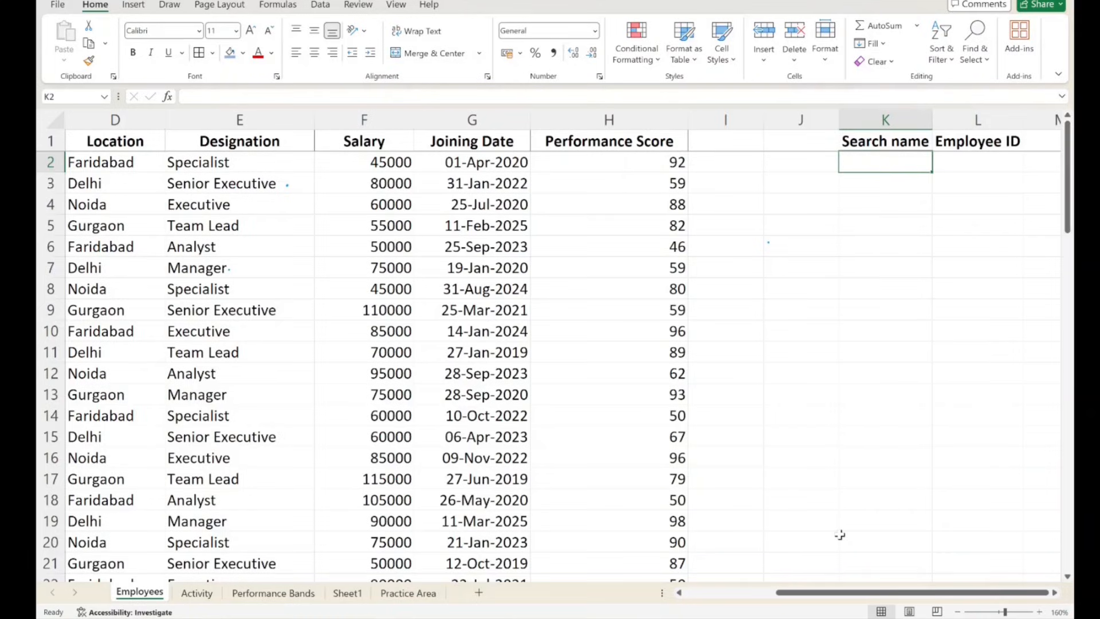
click(910, 143)
click(880, 161)
text(Ami)
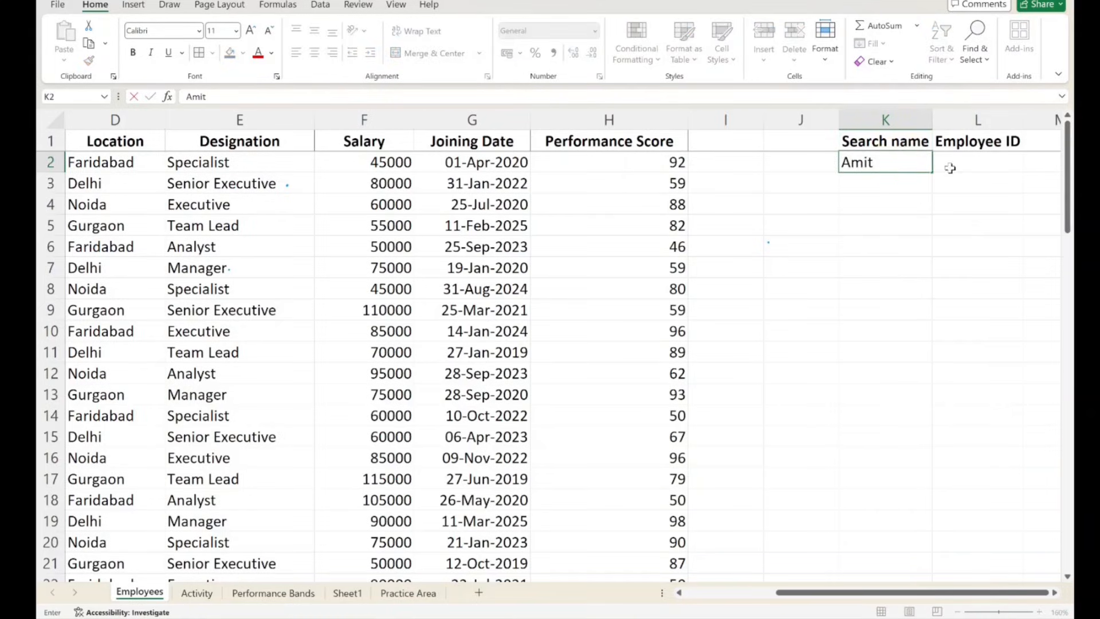
text(t)
click(950, 168)
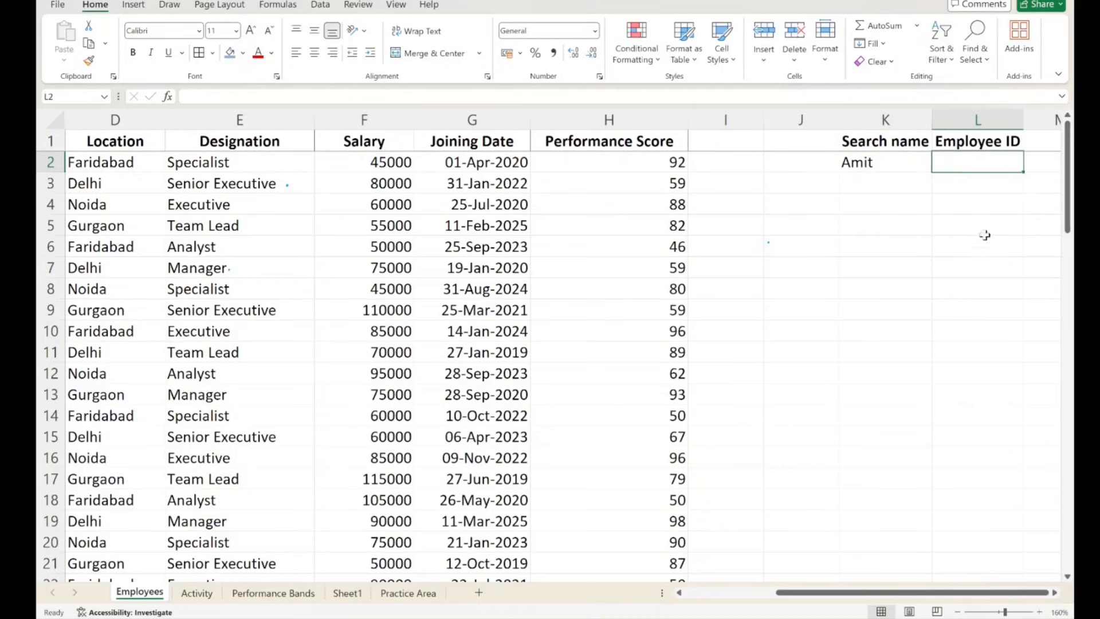
click(912, 161)
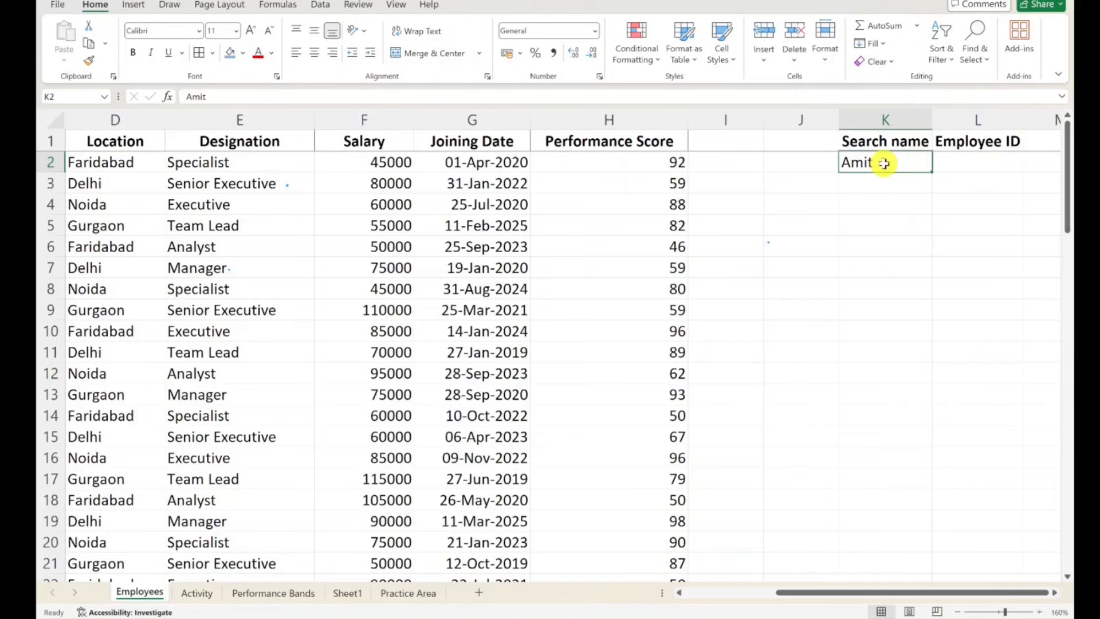
click(962, 162)
click(897, 148)
click(905, 162)
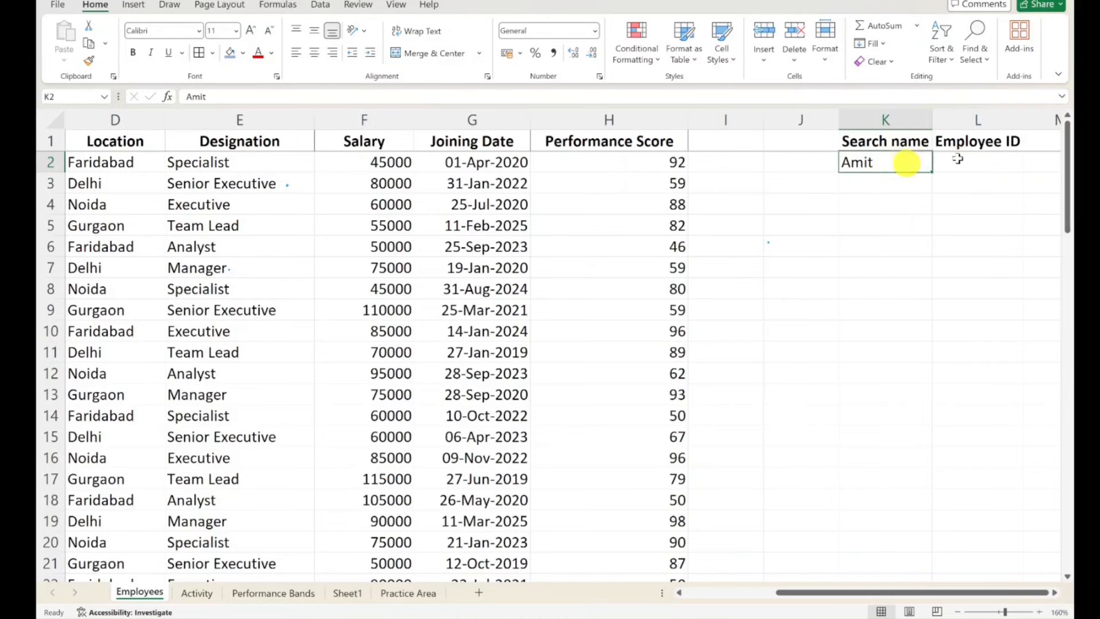
click(958, 160)
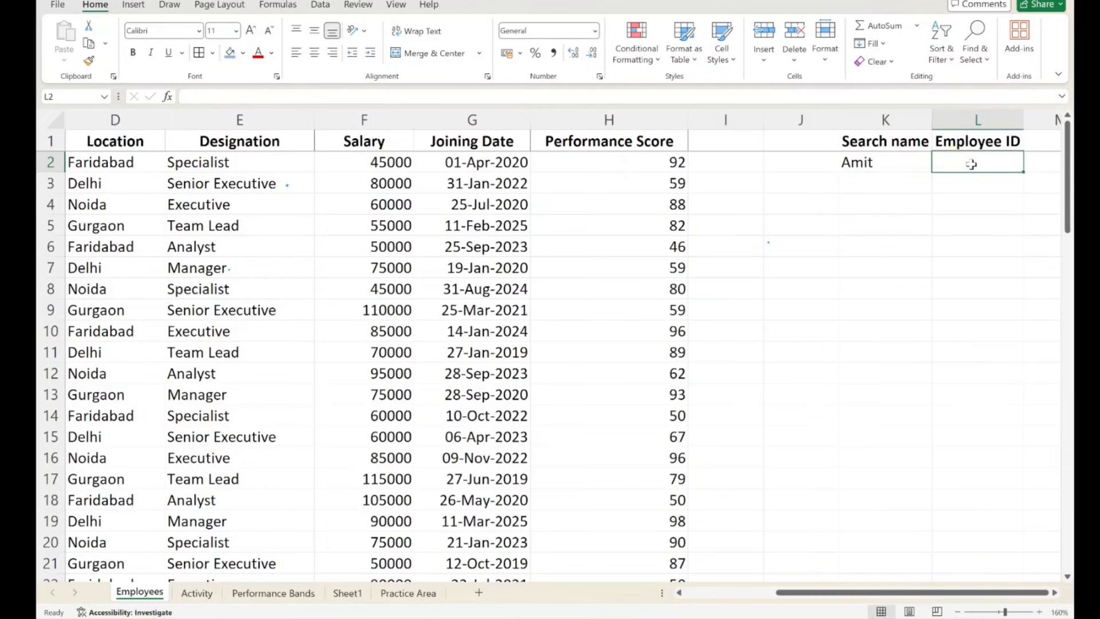
text(=)
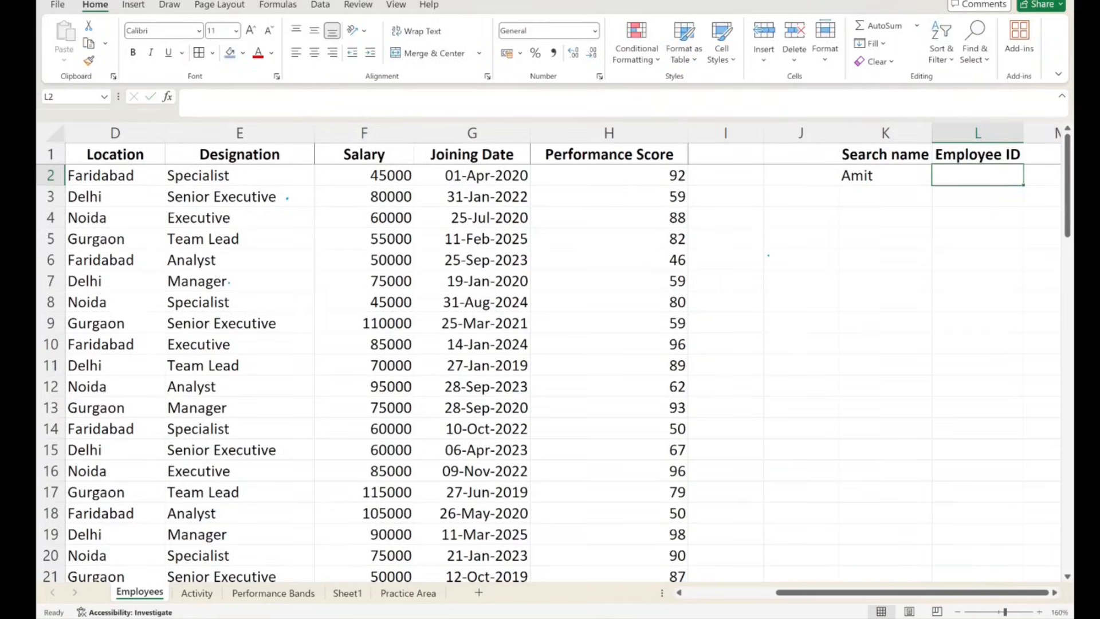
mouse_move(859, 230)
mouse_down()
mouse_move(926, 230)
mouse_move(1011, 166)
mouse_move(832, 184)
mouse_move(990, 210)
mouse_move(848, 153)
mouse_up()
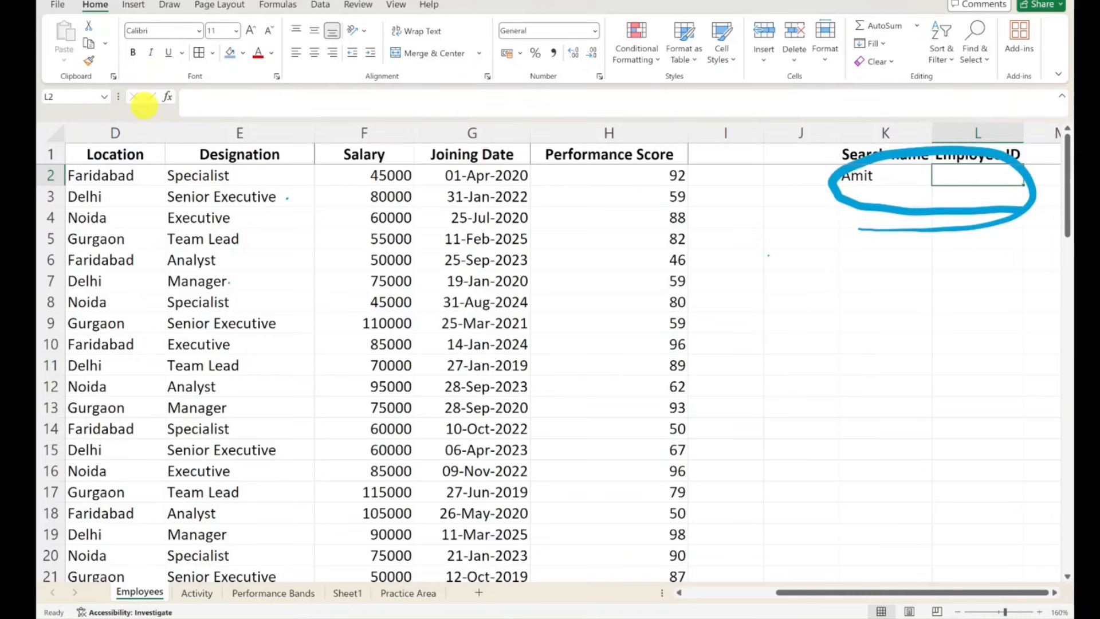
key(ctrl+z)
- Start an XLOOKUP formula in Employees cell L2 with the wildcard lookup value "*"&K2&"*"
double_click(949, 178)
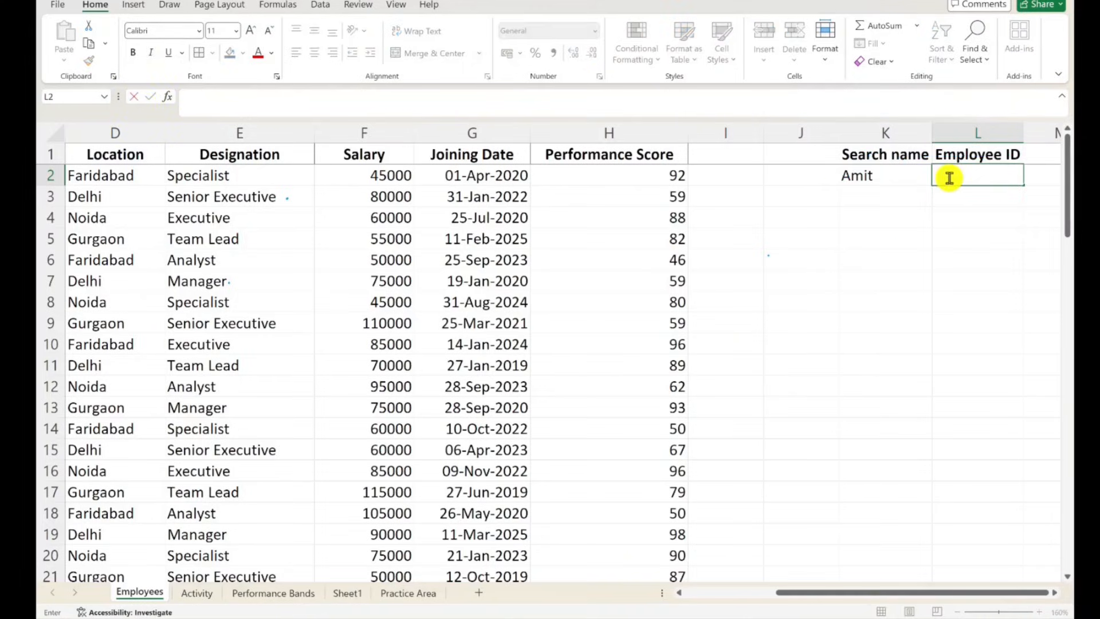
text(=)
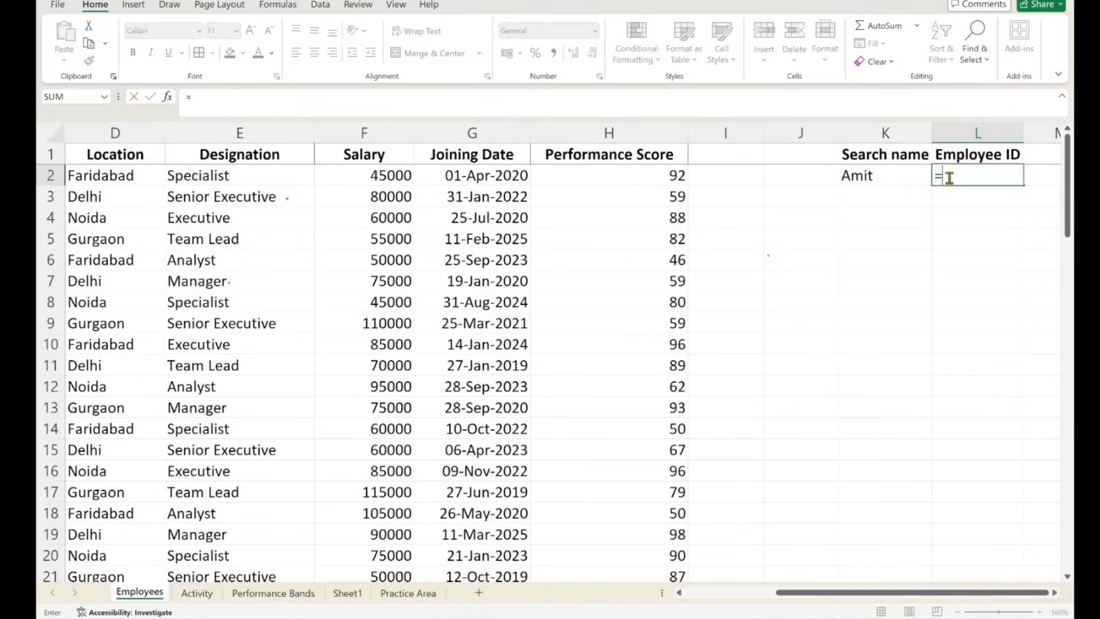
text(xlookup("*)
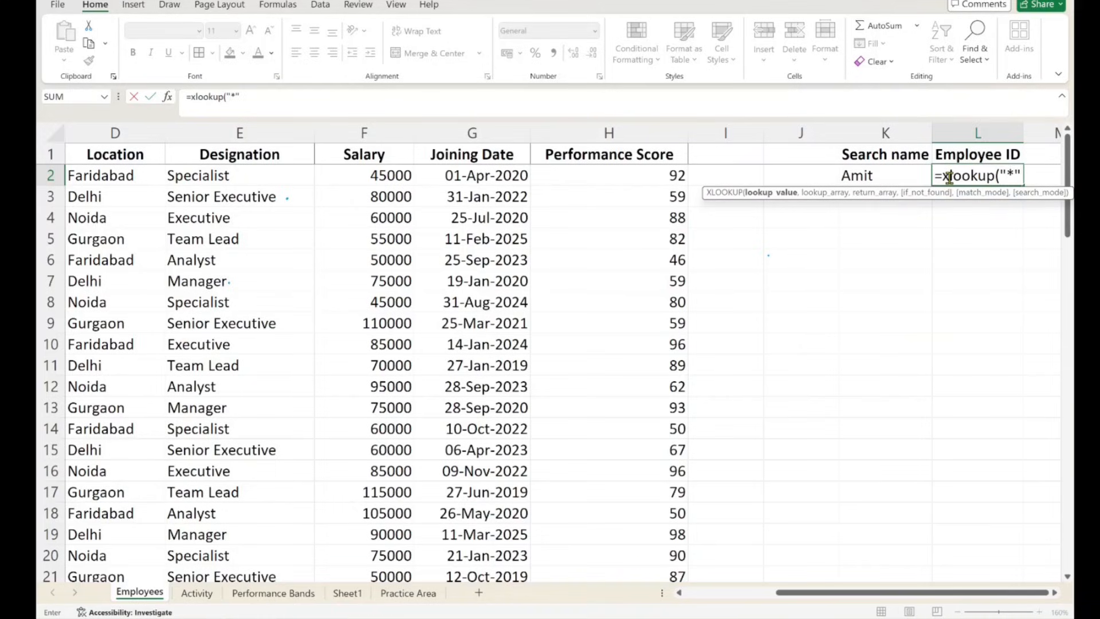
text("&)
click(883, 172)
text(&")
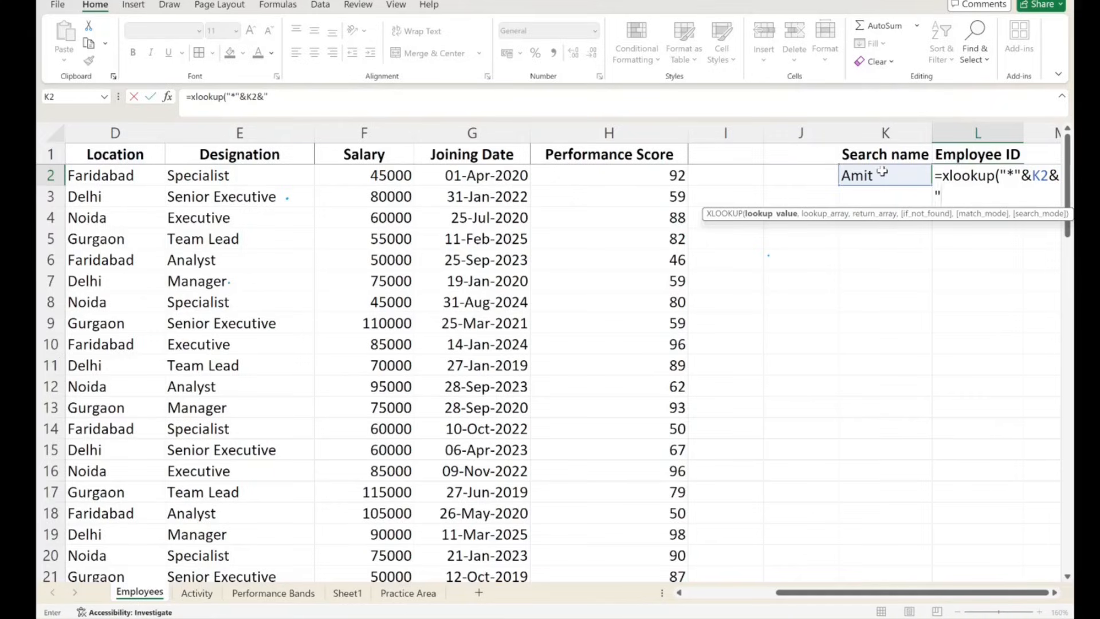
text(*",)
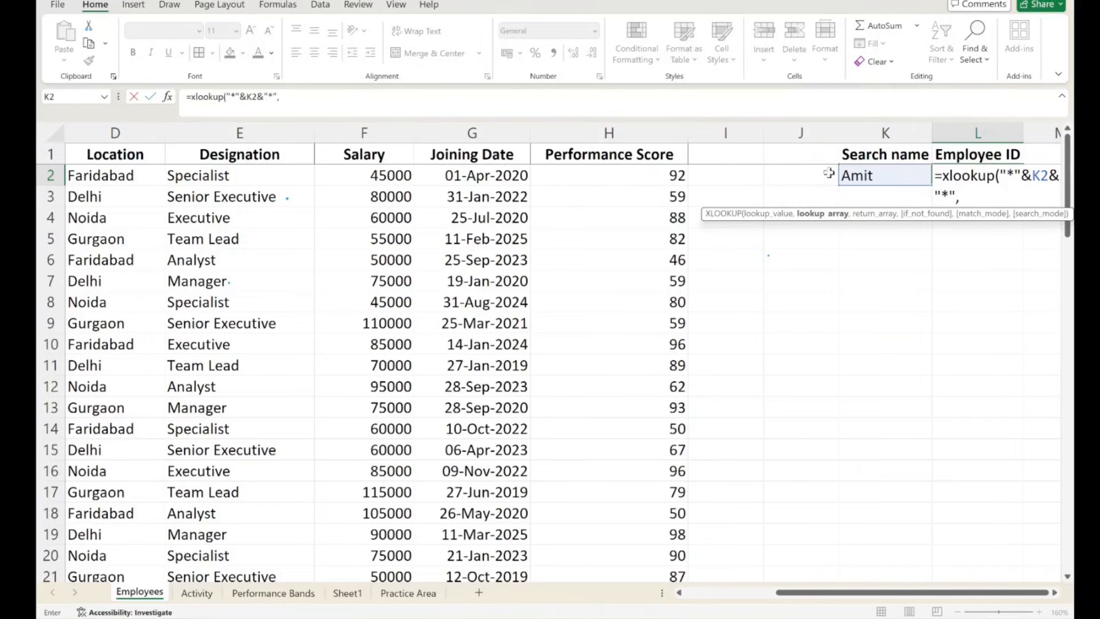
- Set the XLOOKUP's lookup array to the Employee Name column B:B and its return array to the Employee ID column A:A
click(705, 593)
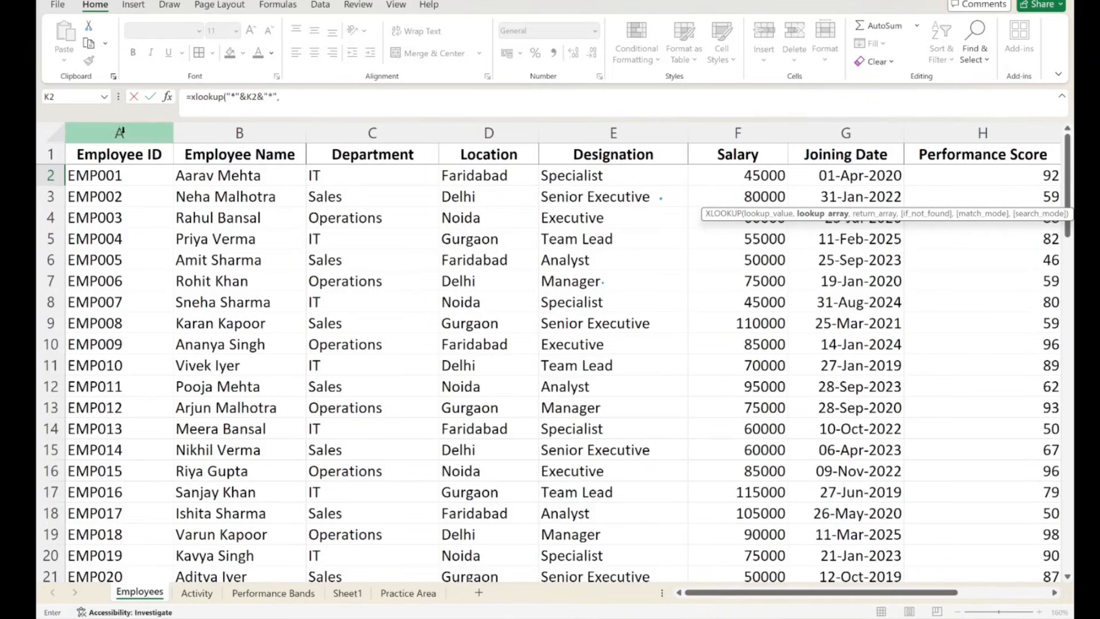
click(241, 125)
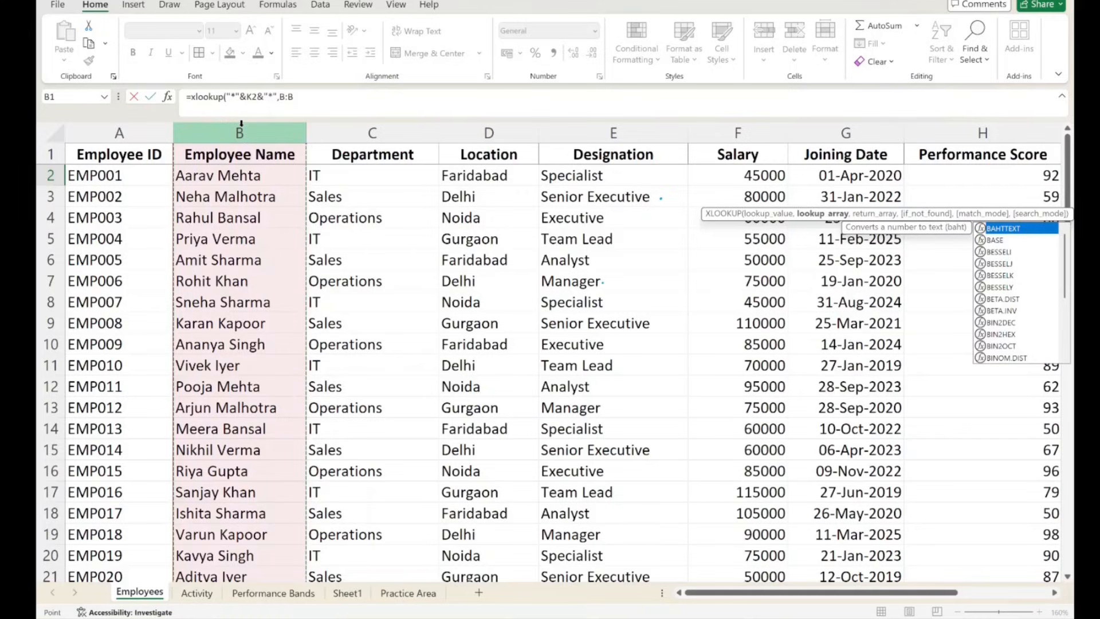
text(,)
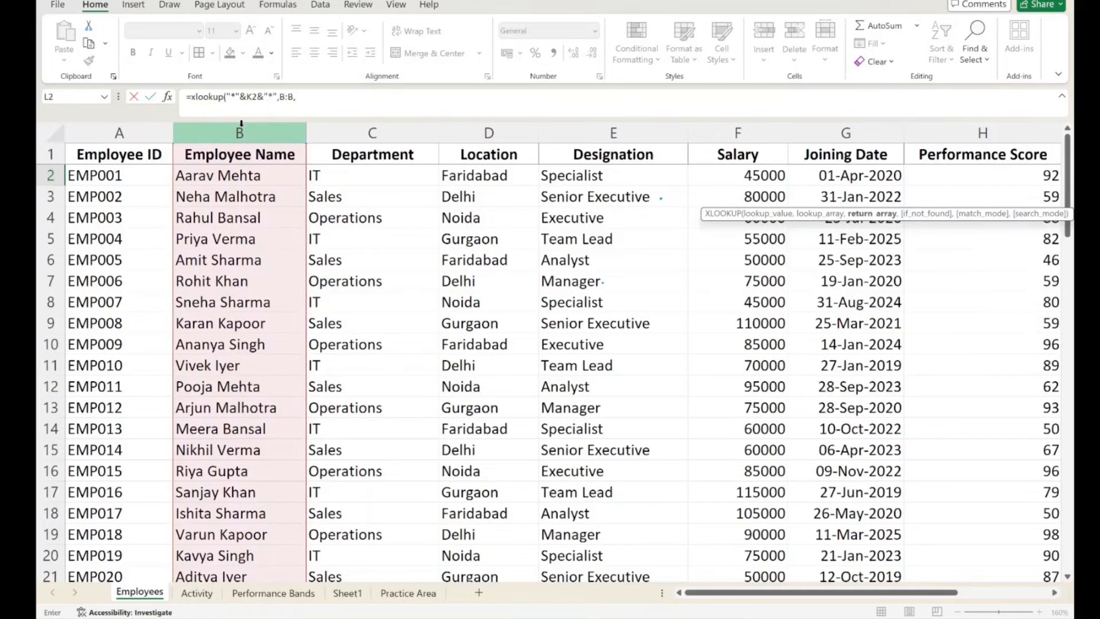
click(133, 122)
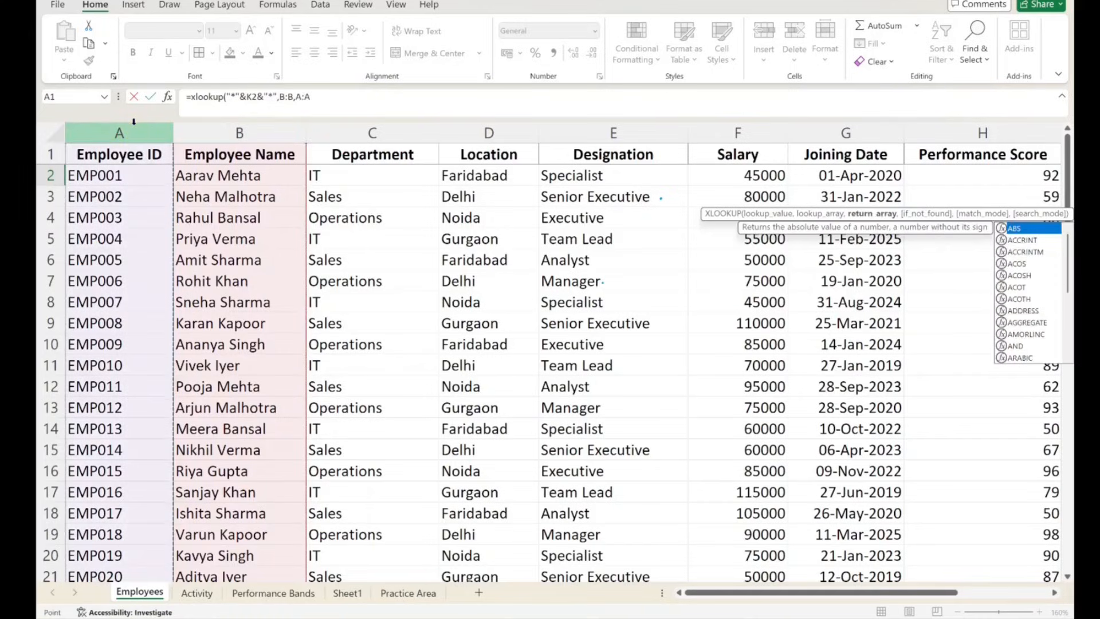
- Complete the XLOOKUP with "Not found" as the not-found result and match mode 2, wildcard character match
text(,"Not found)
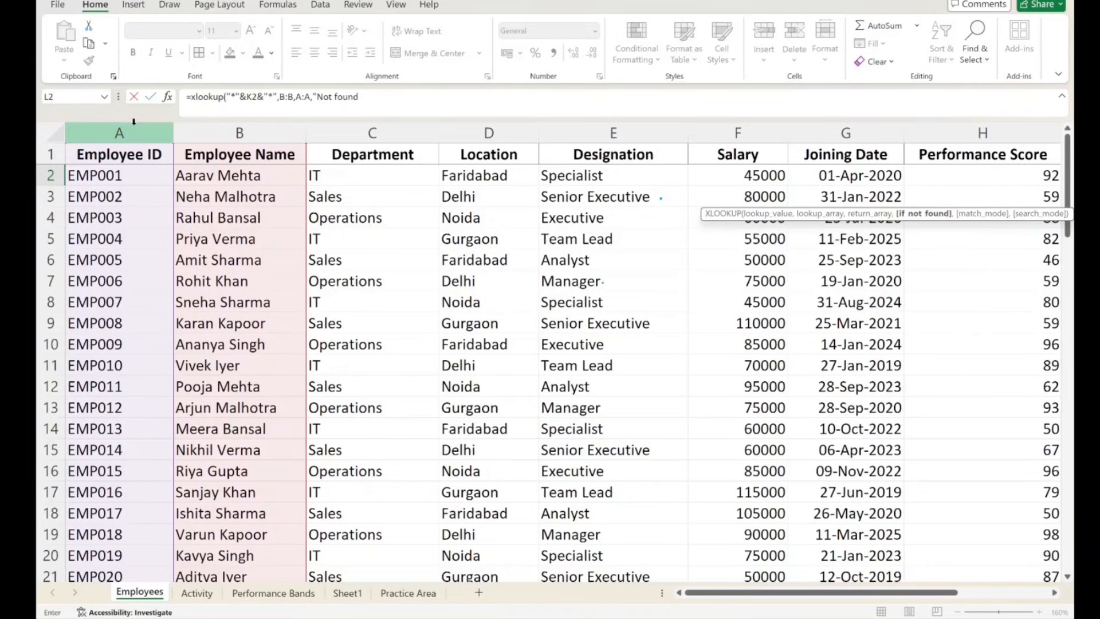
text(",)
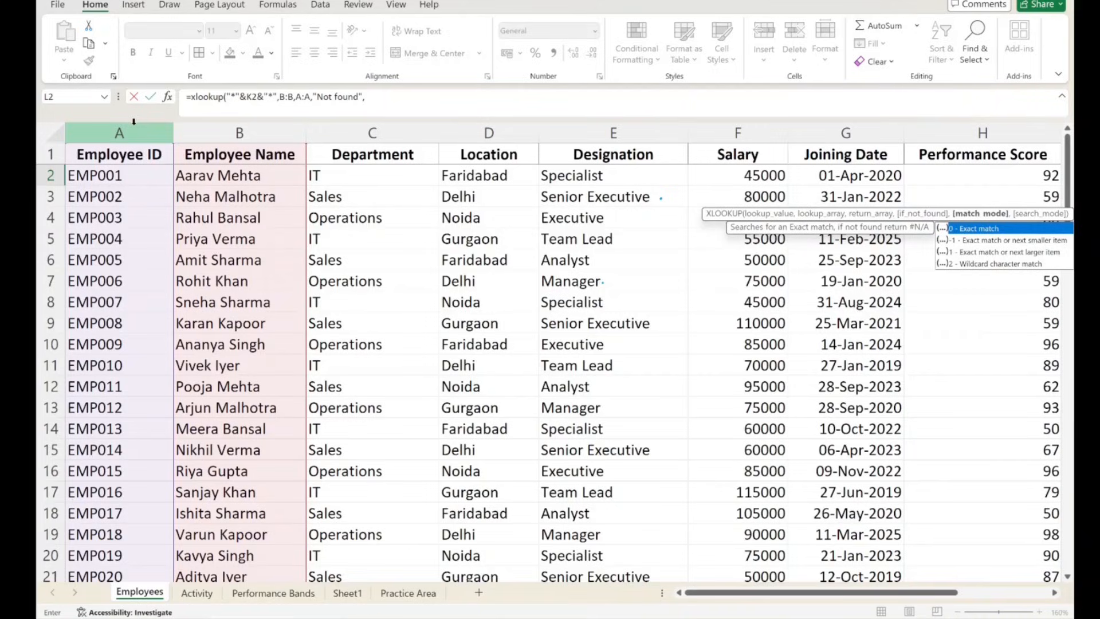
text(2)
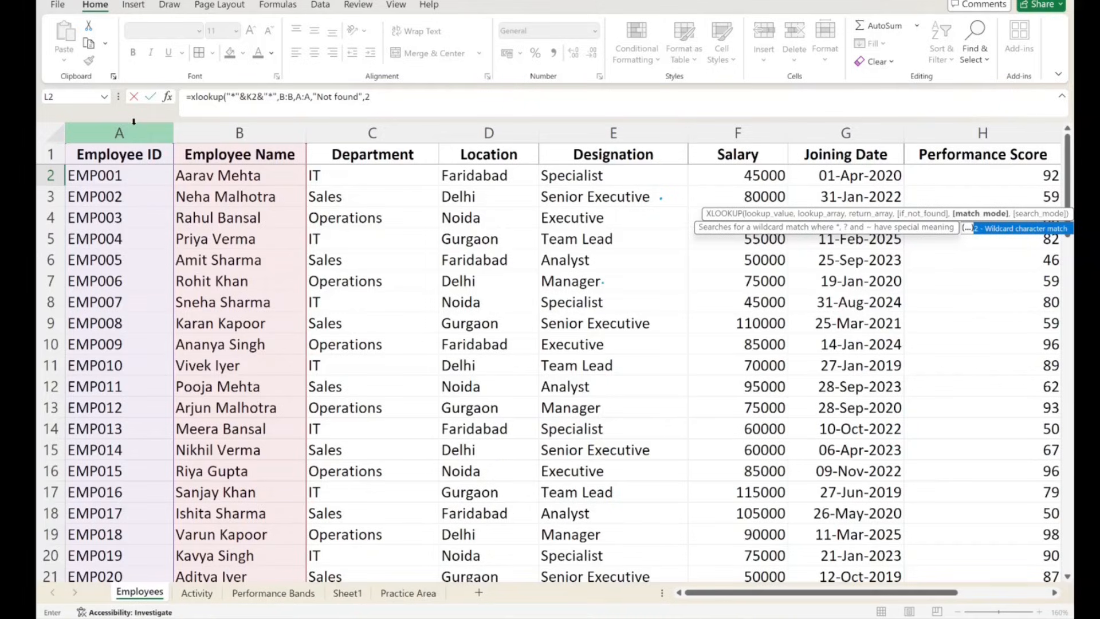
key(Tab)
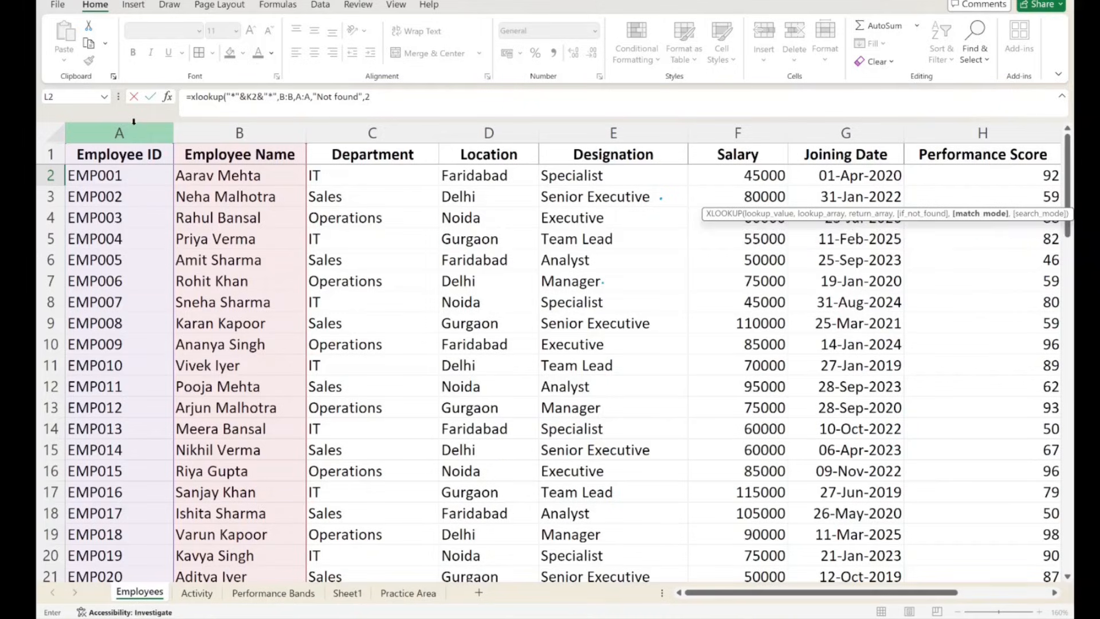
key(Return)
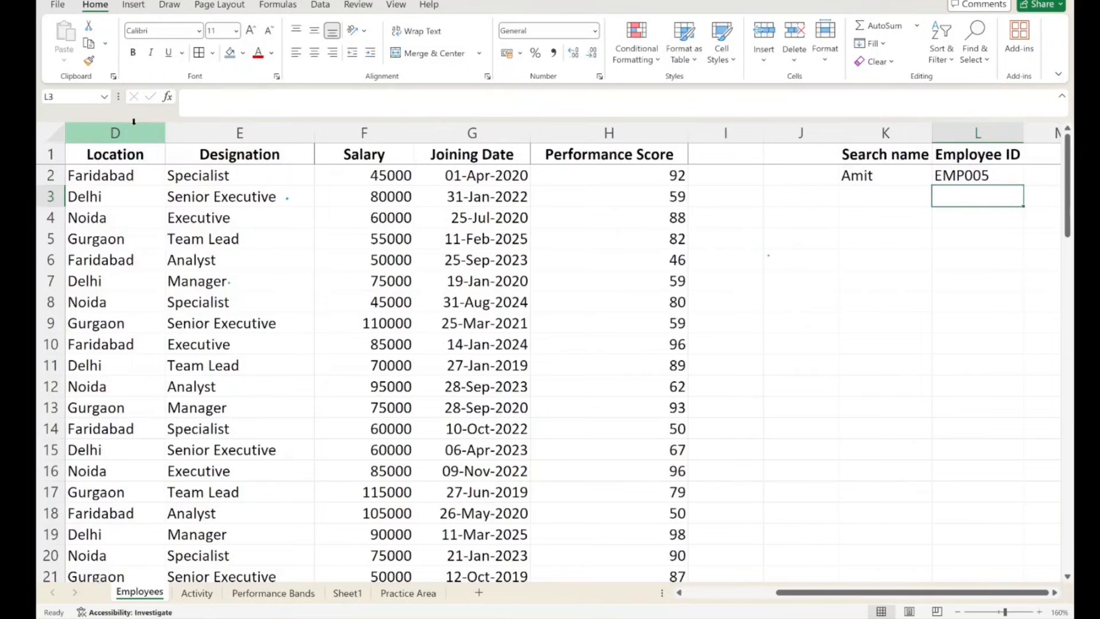
- Examine the asterisk wildcards around K2 in the XLOOKUP formula in L2, leaving the formula as it is
click(970, 175)
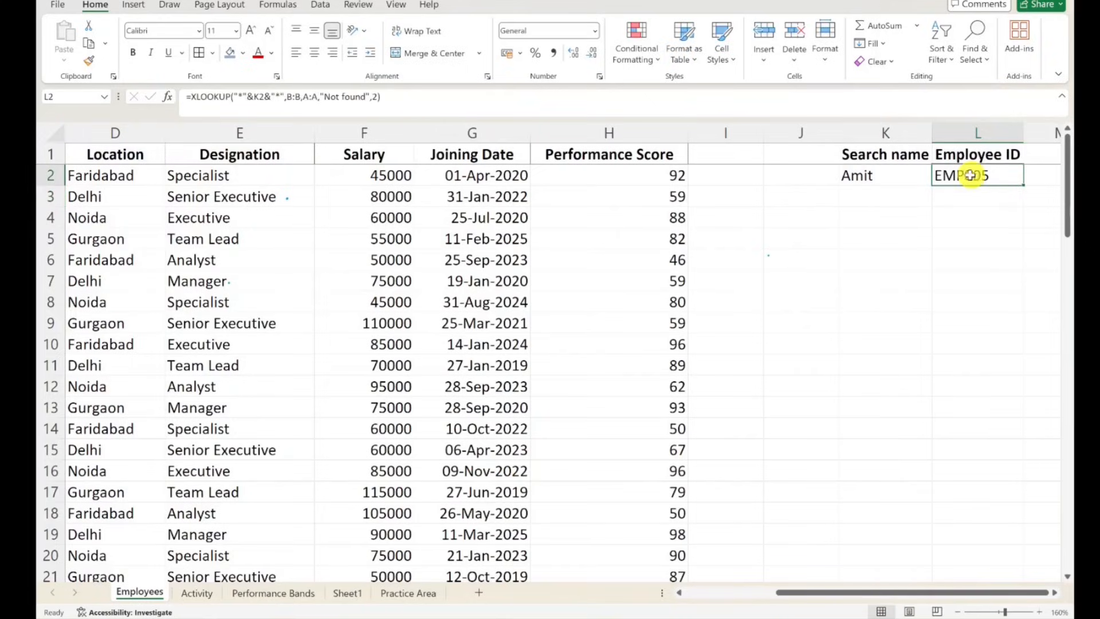
click(892, 175)
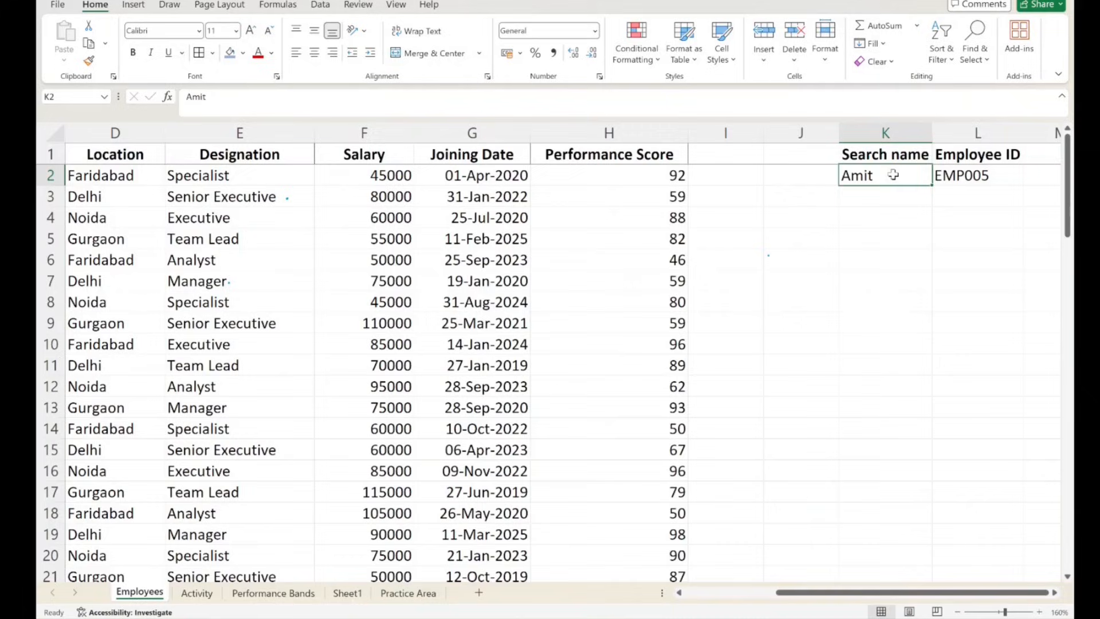
click(989, 175)
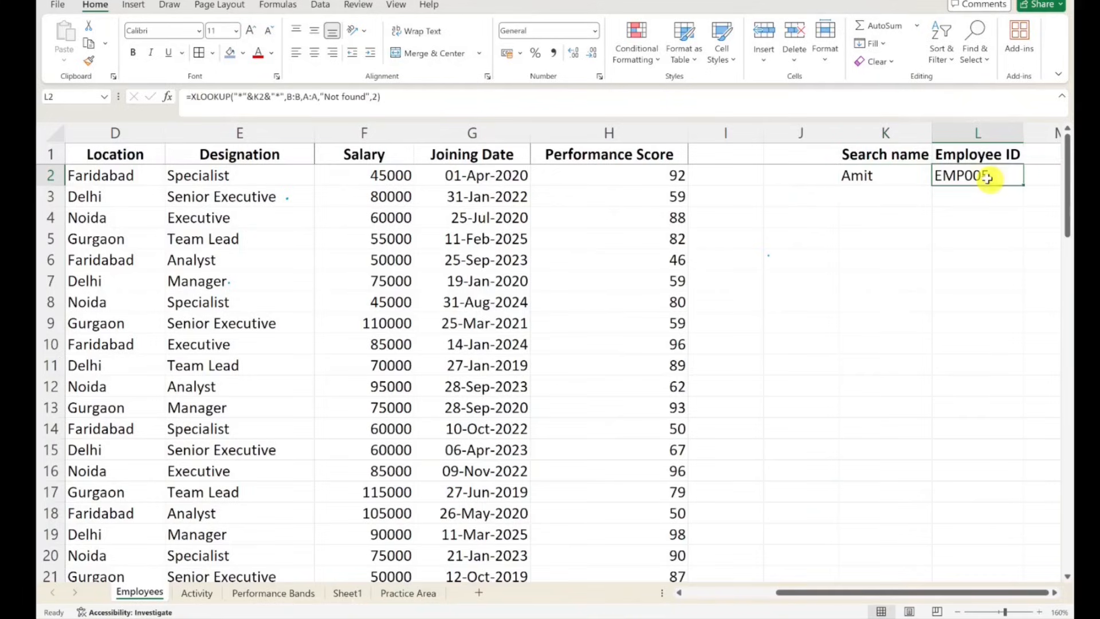
click(239, 97)
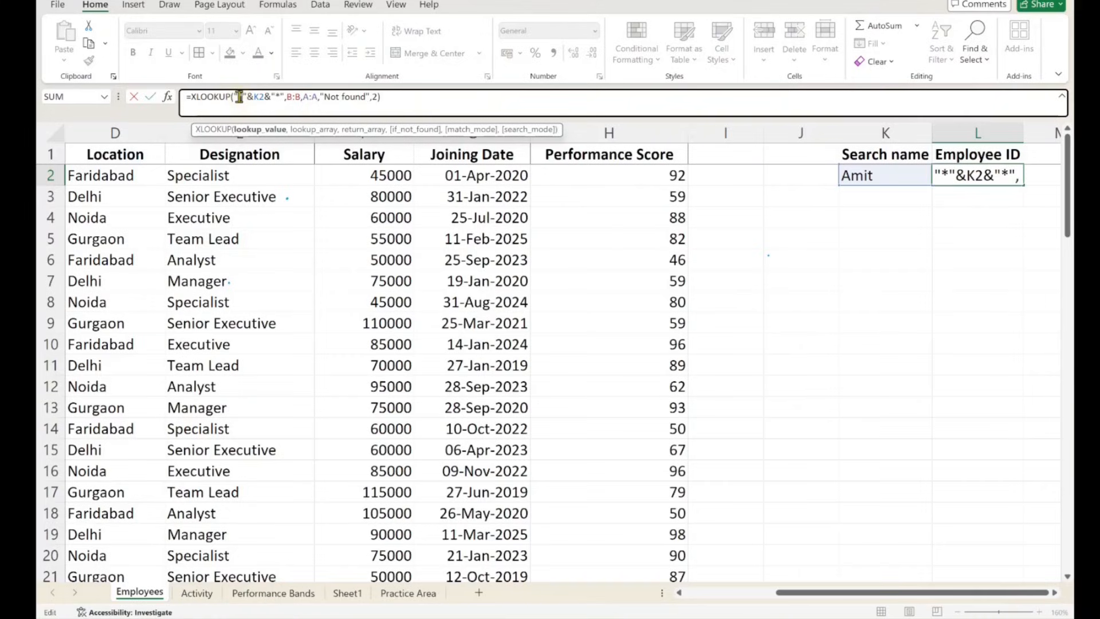
click(693, 264)
click(967, 173)
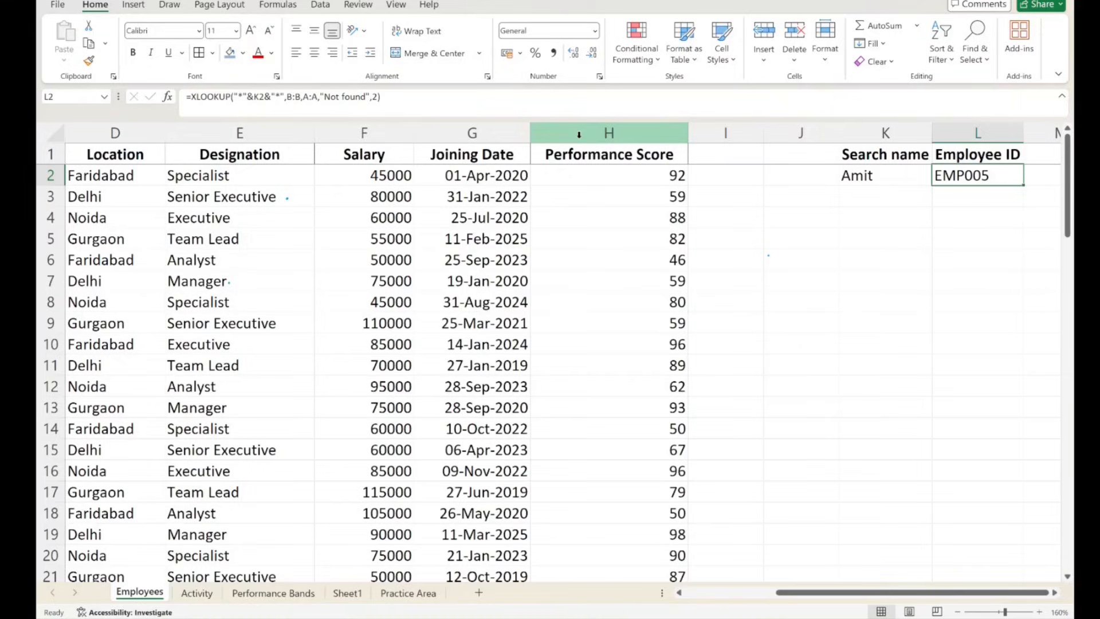
click(247, 96)
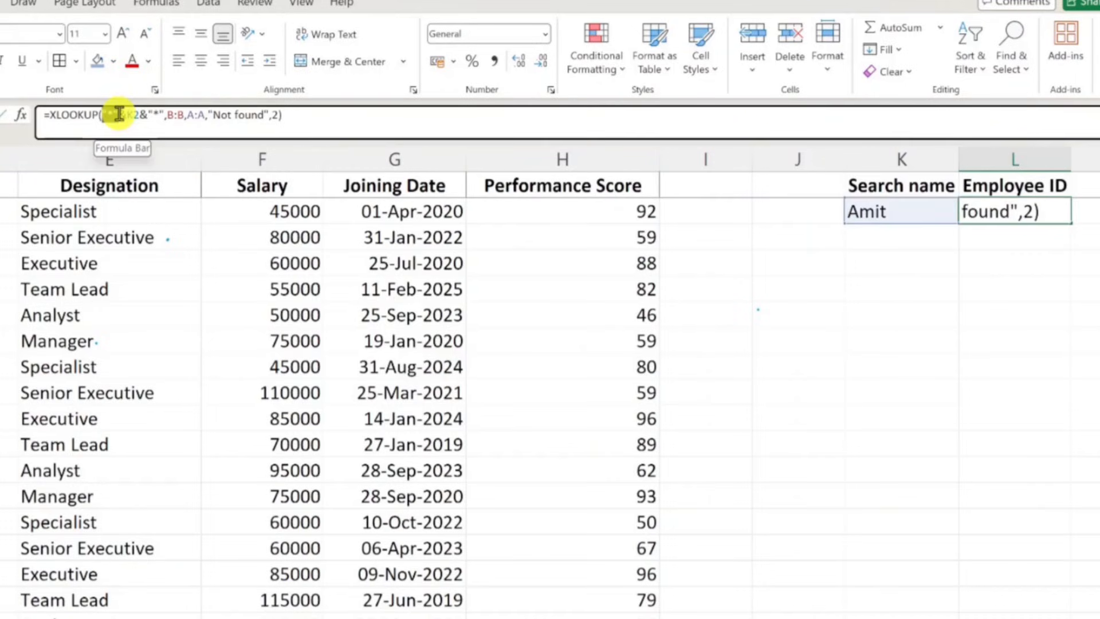
drag(119, 114, 173, 114)
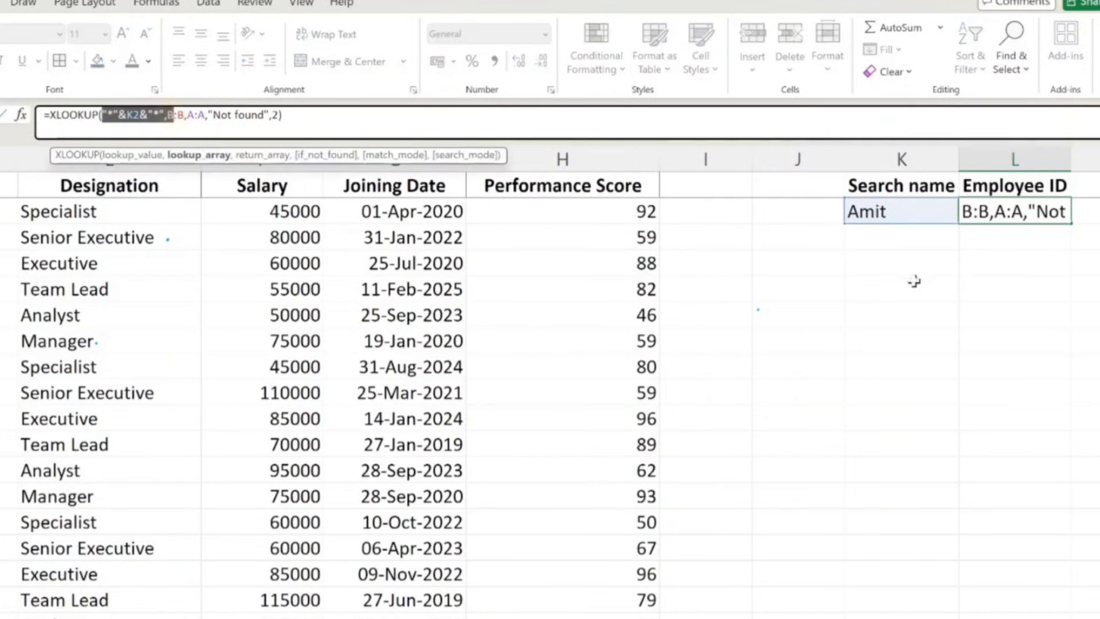
click(894, 243)
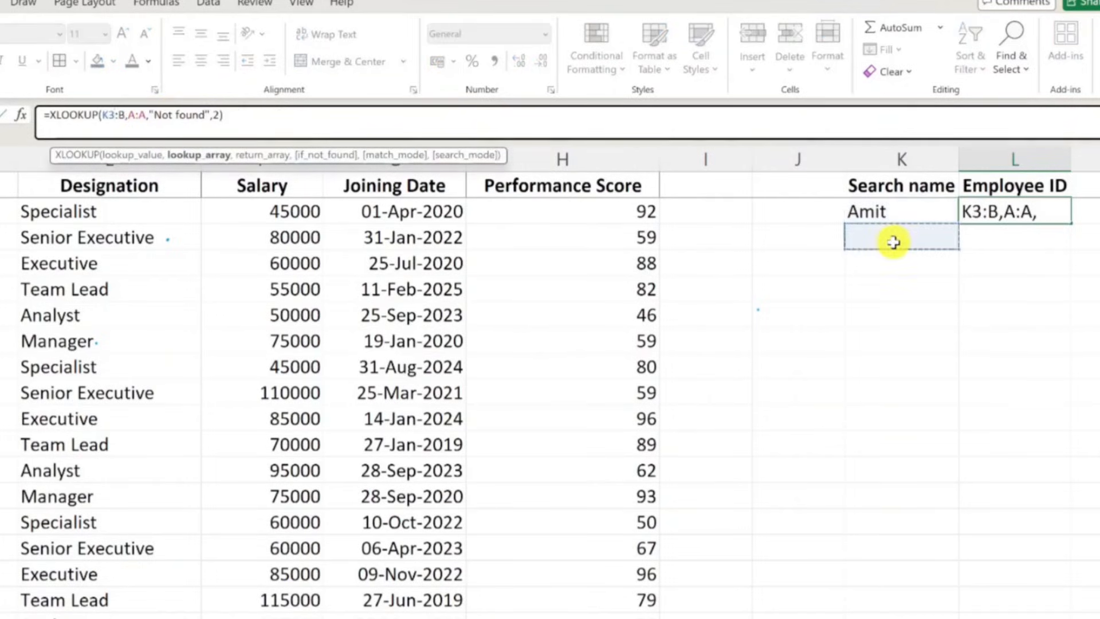
key(Escape)
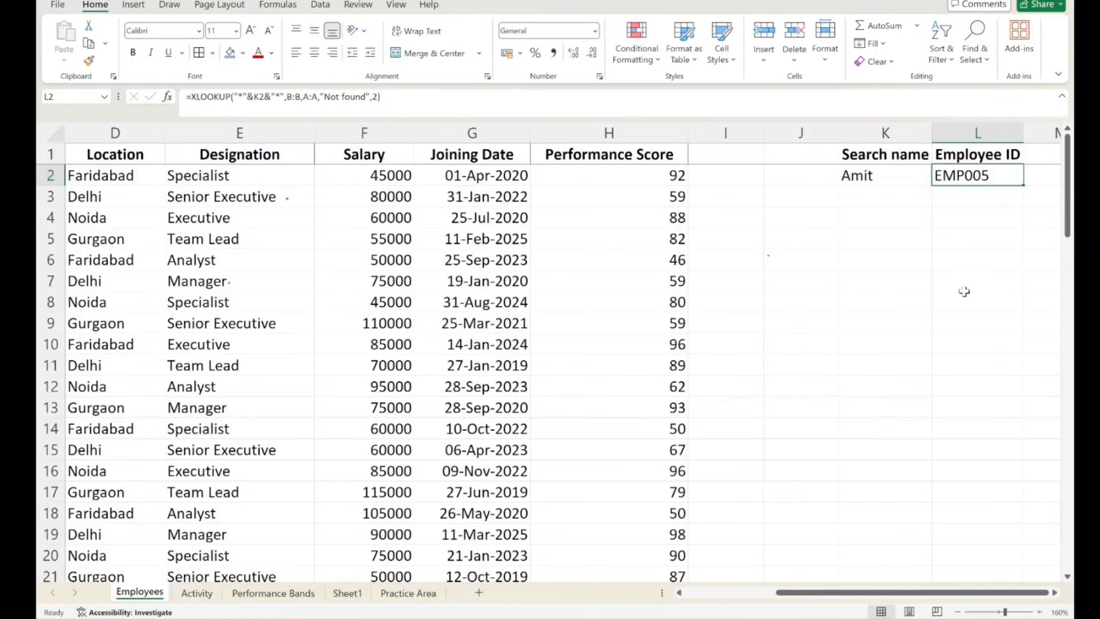
- Compare the Employee Name and Employee ID columns with the search name in K2 and the XLOOKUP result in L2
click(868, 177)
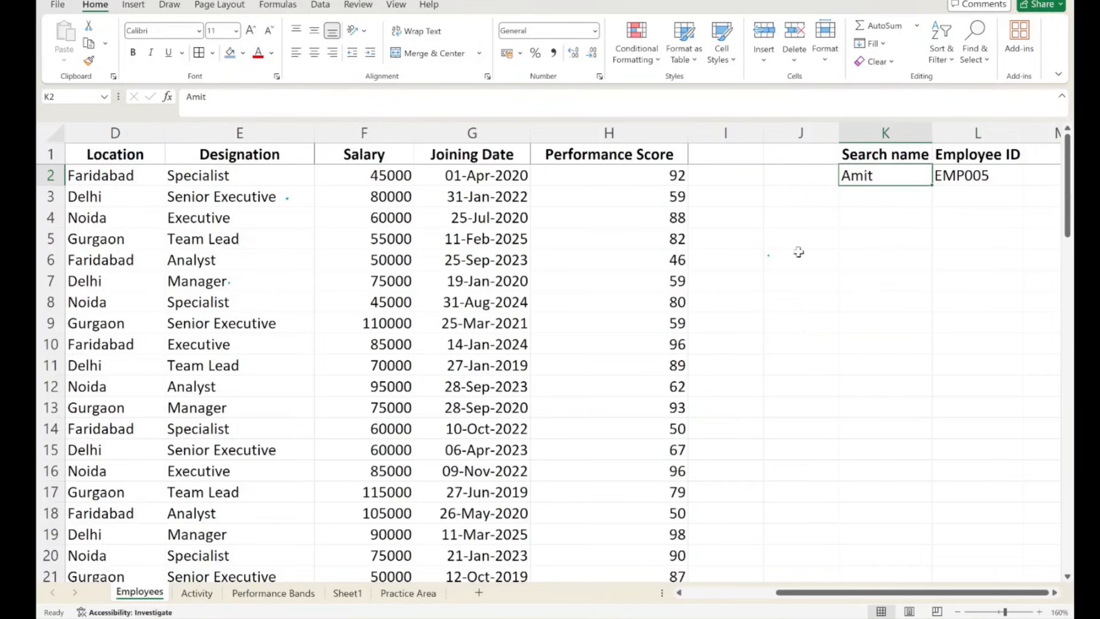
click(730, 592)
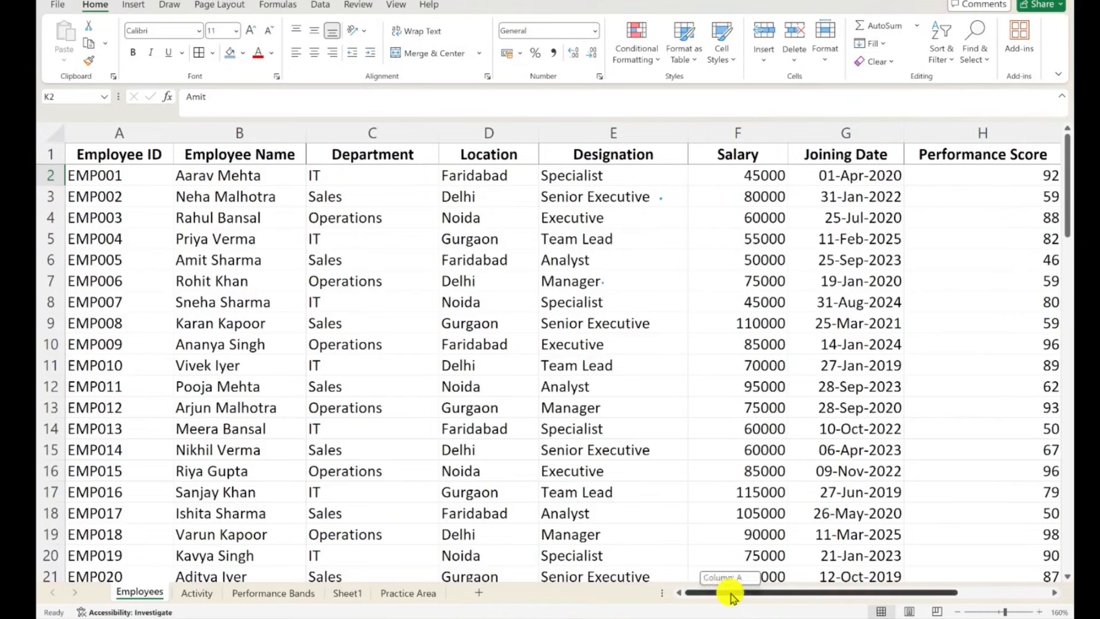
click(202, 132)
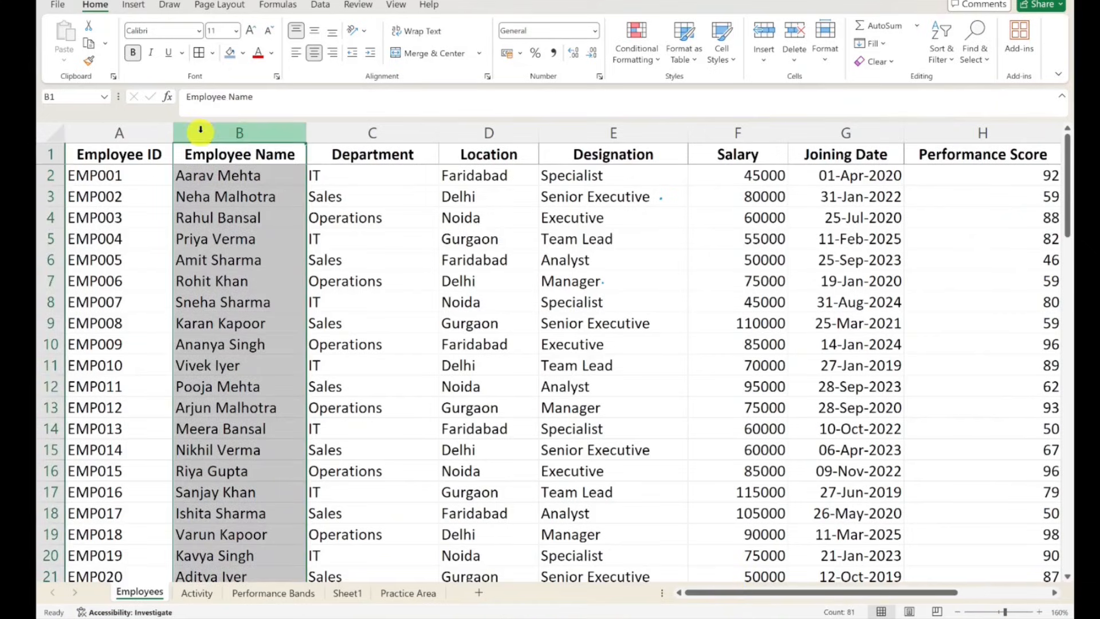
click(111, 132)
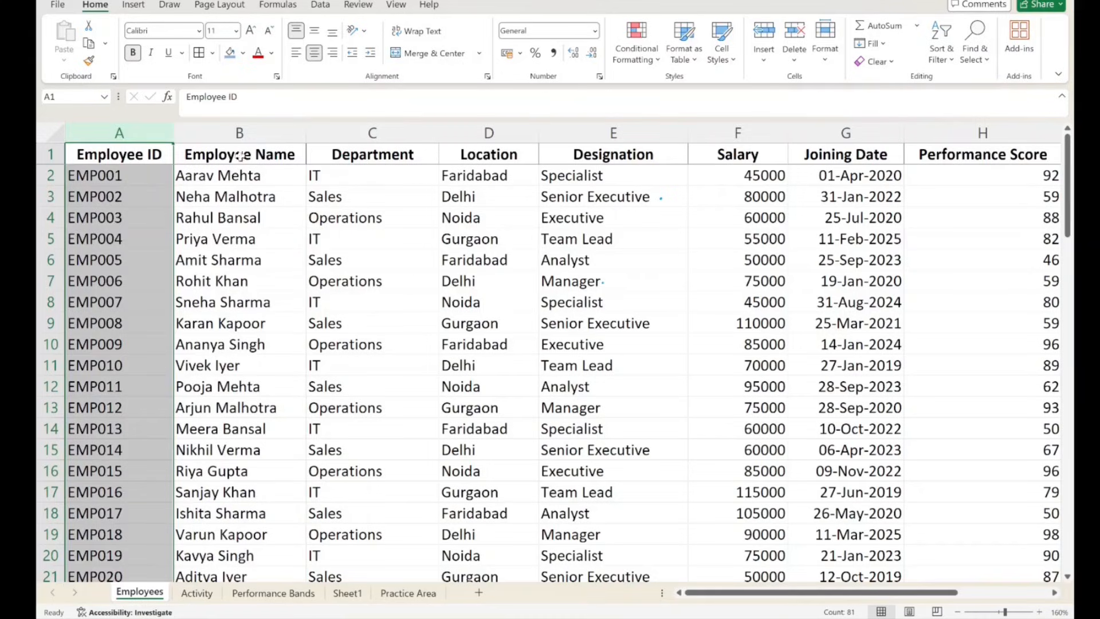
drag(865, 593, 963, 584)
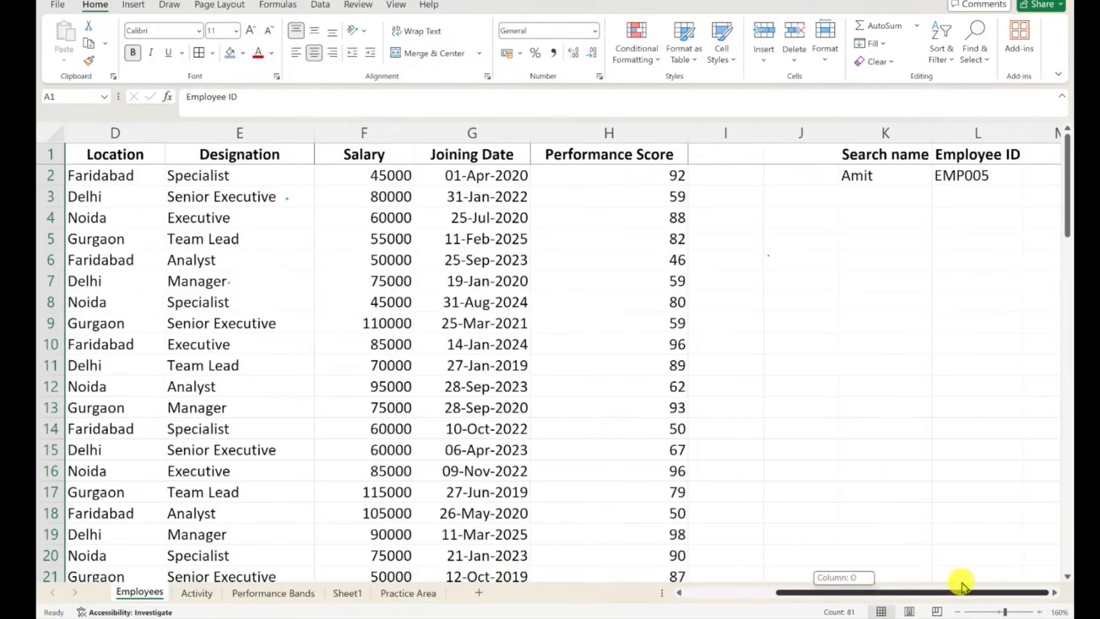
click(975, 178)
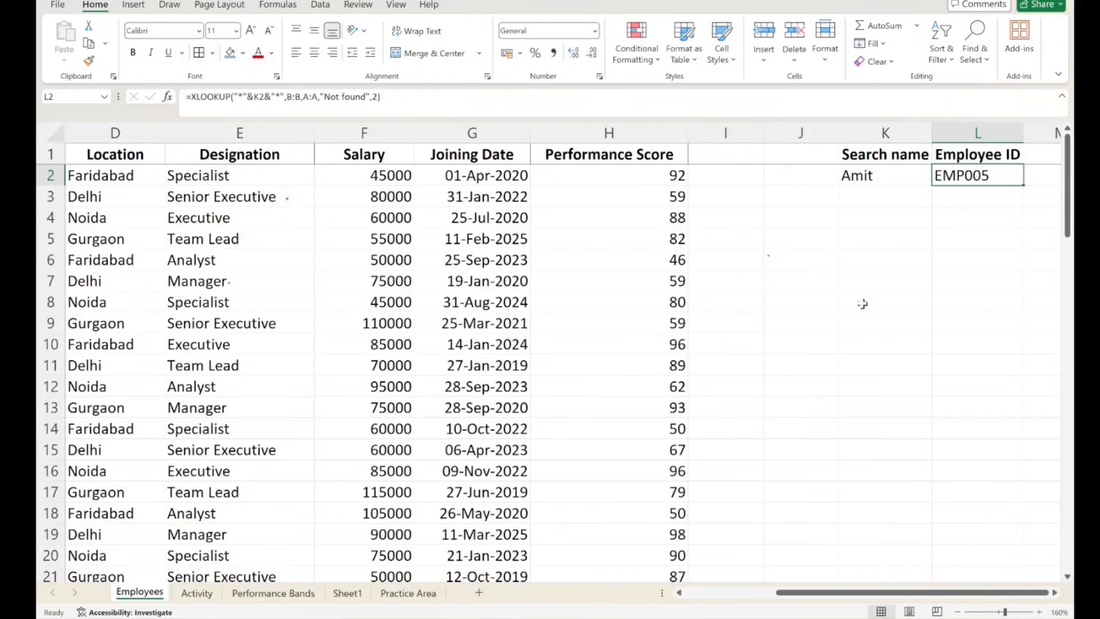
click(947, 174)
drag(853, 235, 959, 285)
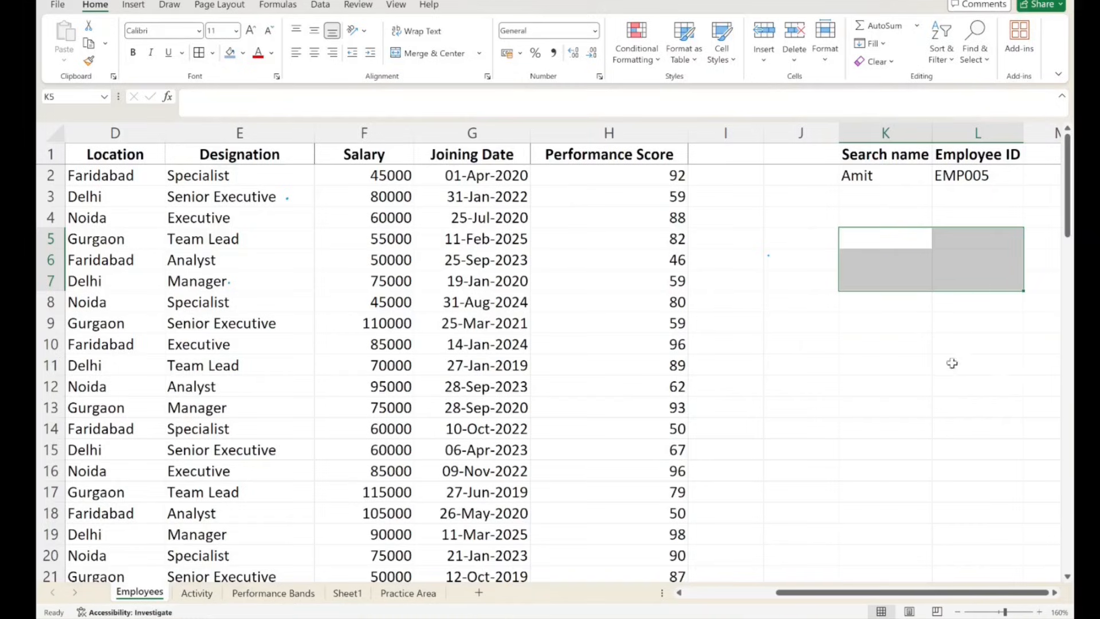
click(955, 302)
click(850, 231)
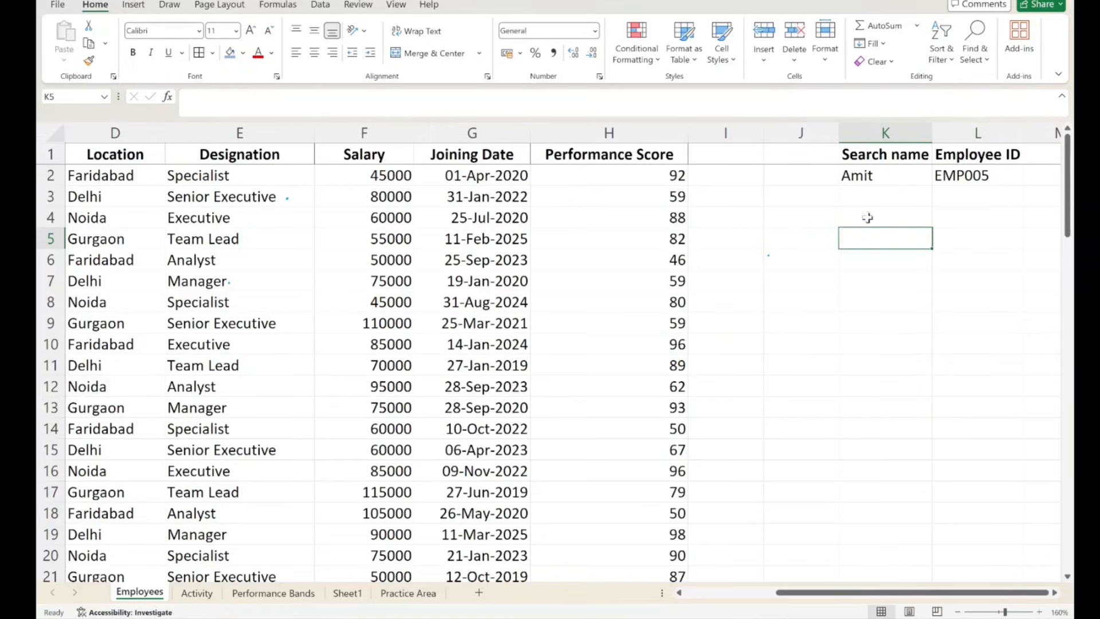
click(869, 205)
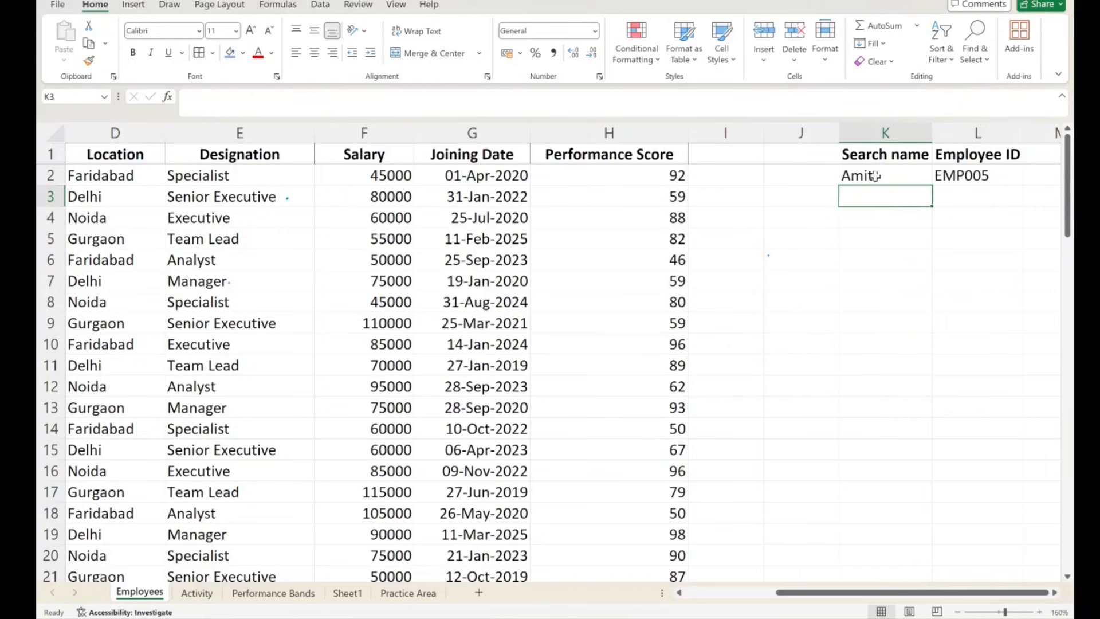
click(881, 221)
click(867, 316)
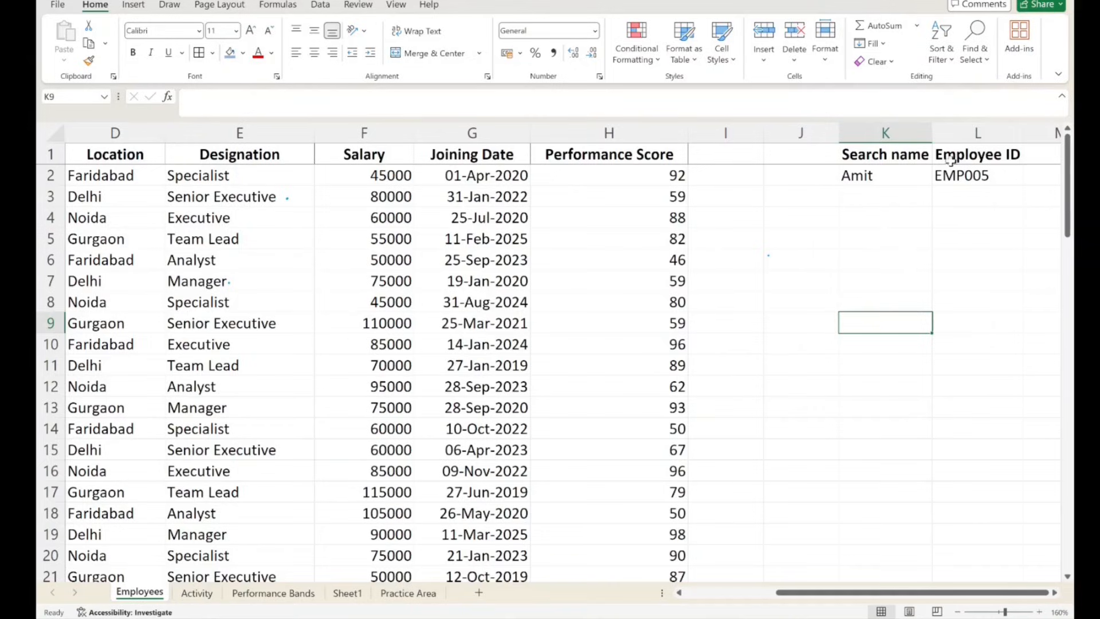
click(962, 171)
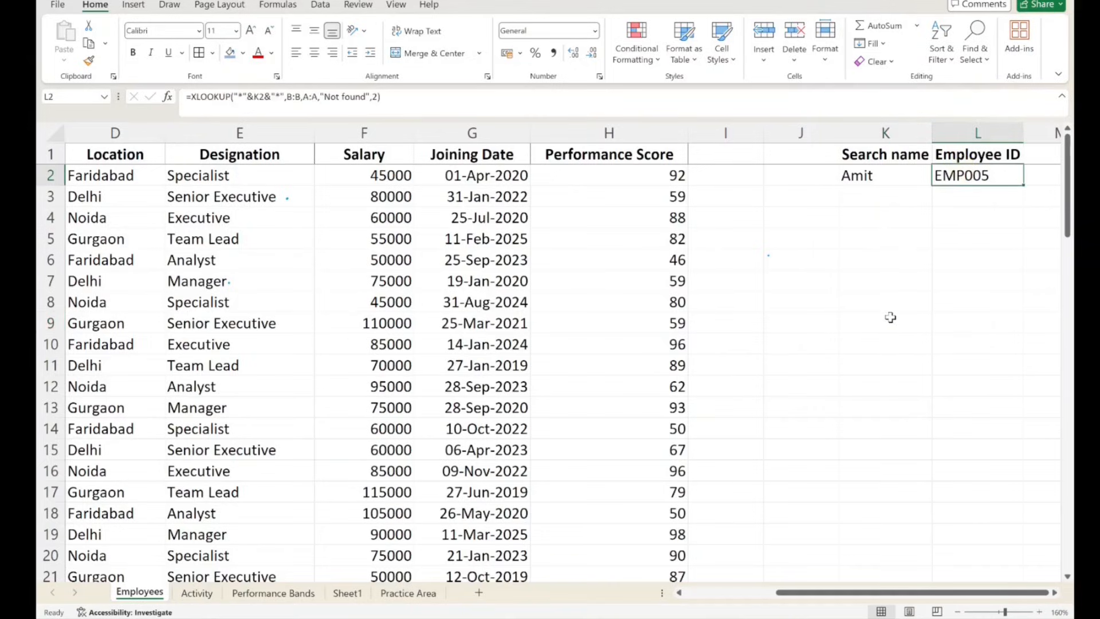
drag(986, 223, 1002, 405)
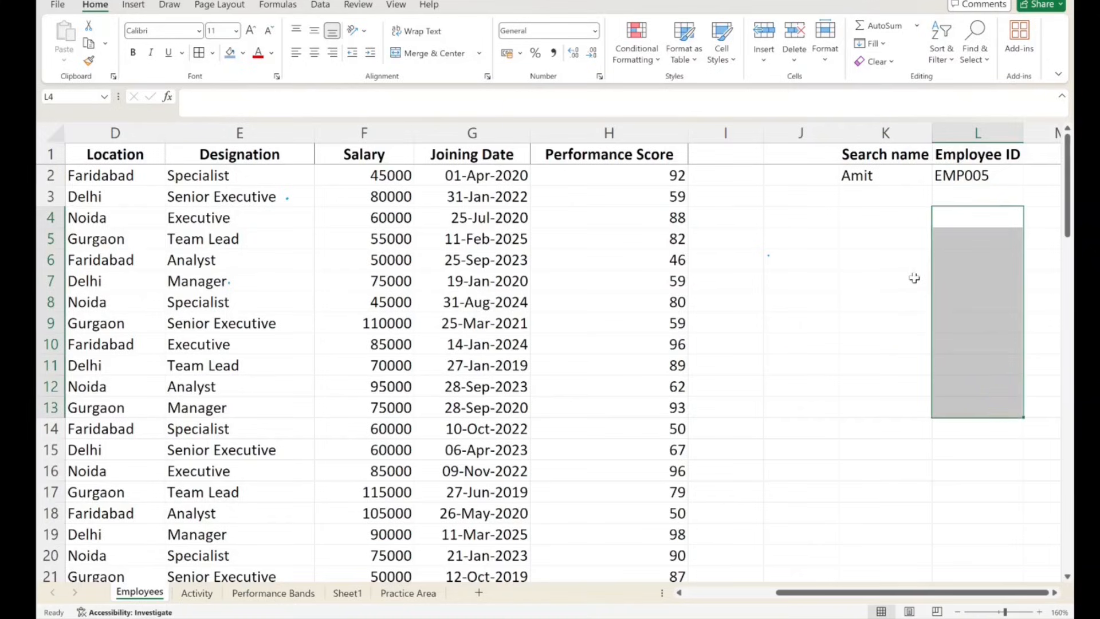
click(869, 212)
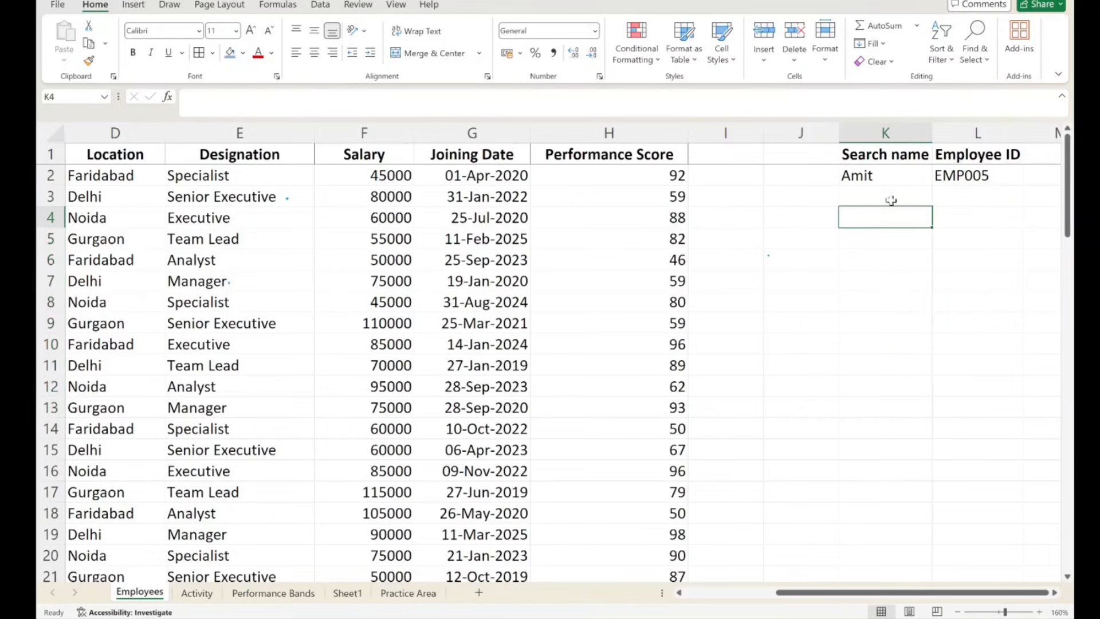
drag(365, 212, 798, 340)
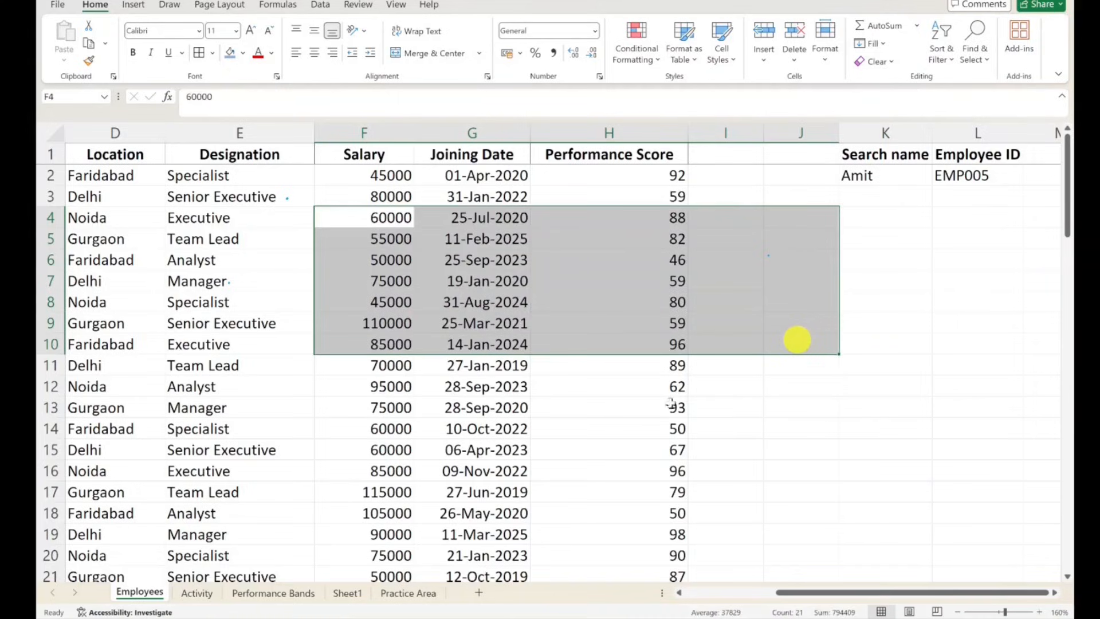
click(536, 362)
click(887, 308)
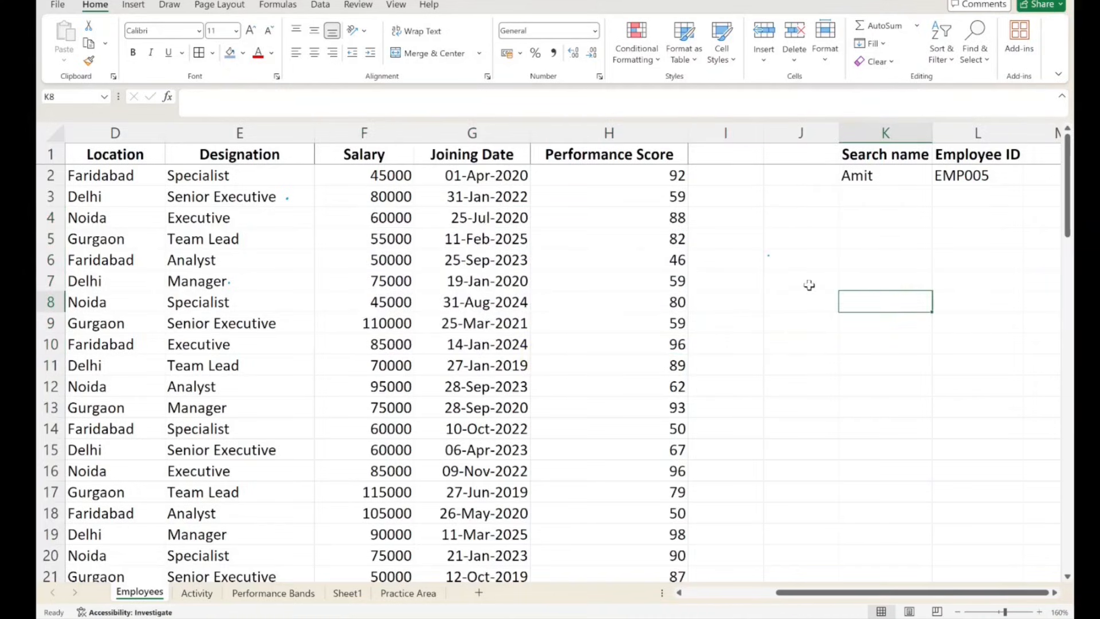
drag(926, 221, 937, 280)
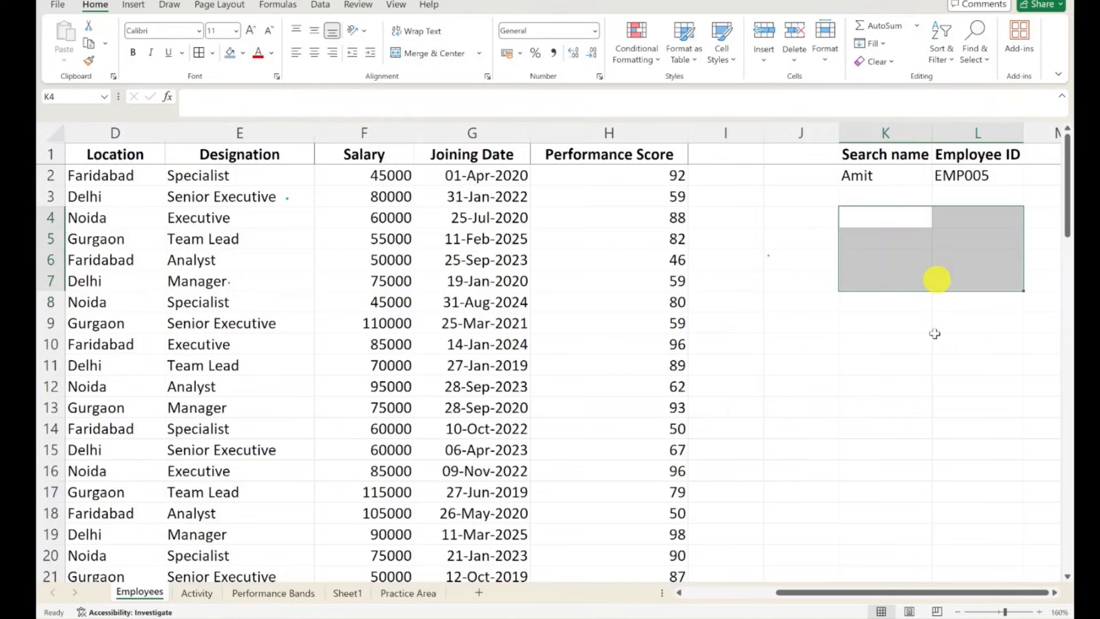
click(937, 232)
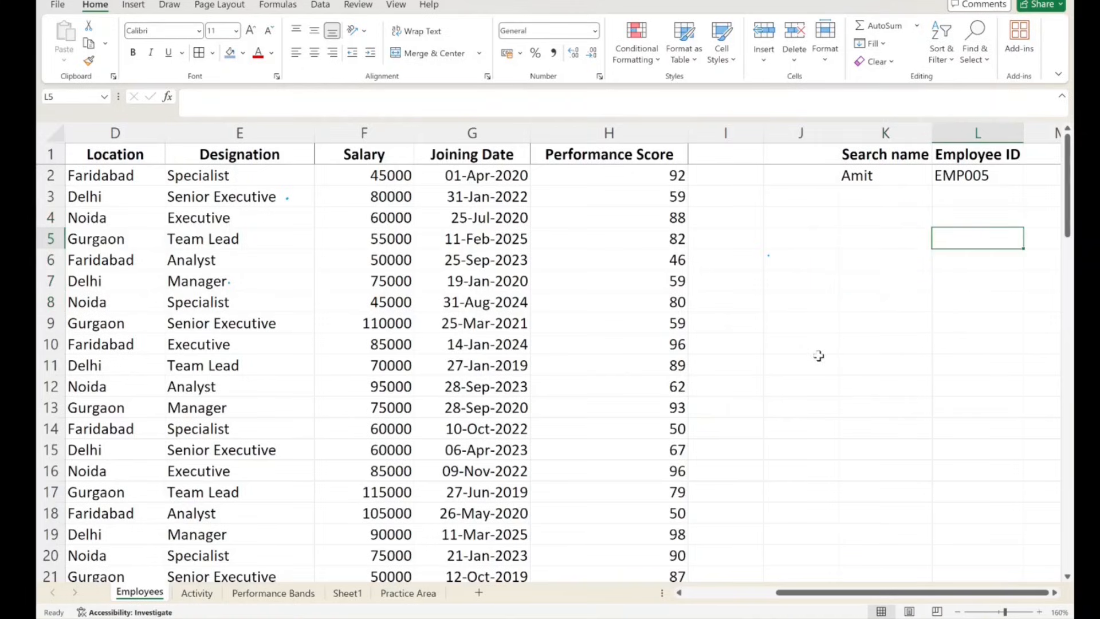
click(868, 220)
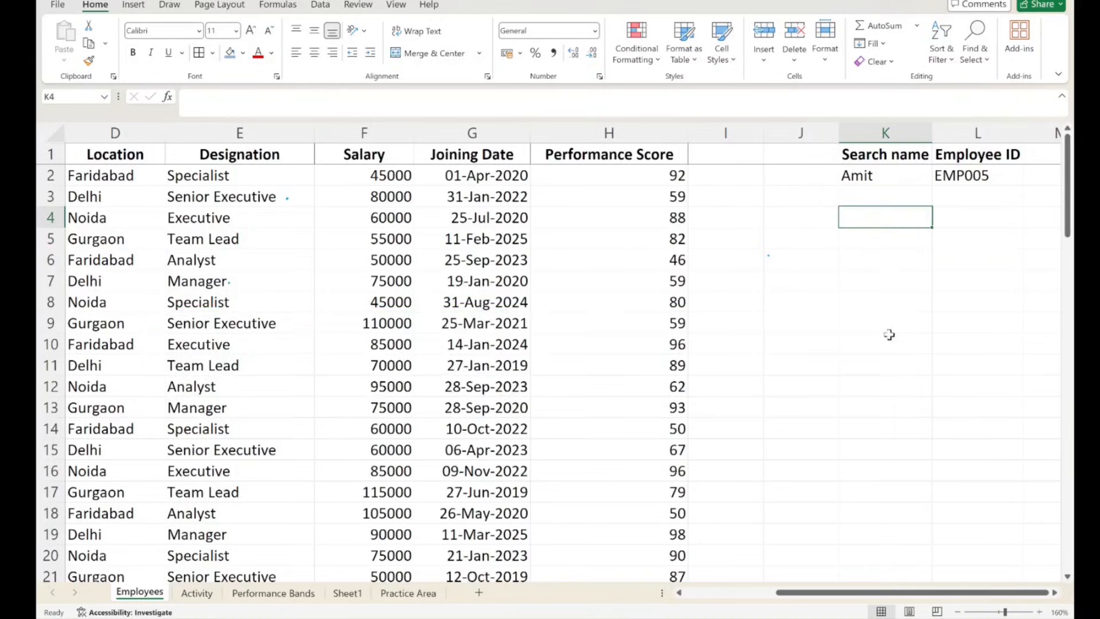
- Enter the same search name as in K2 into K3, directly below it
click(864, 190)
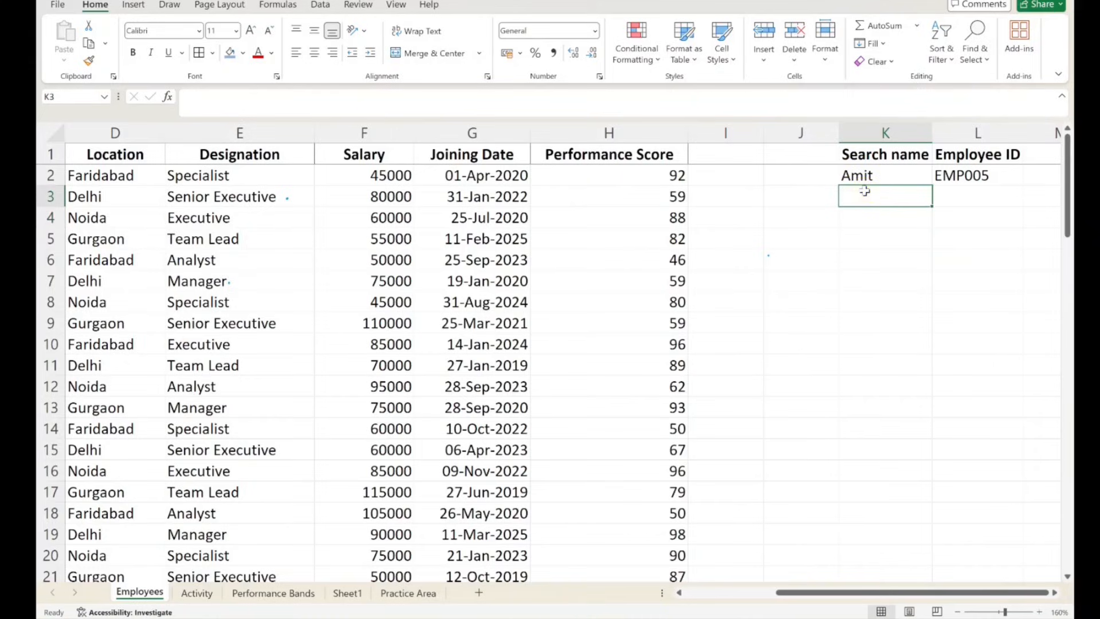
text(Amit)
click(974, 199)
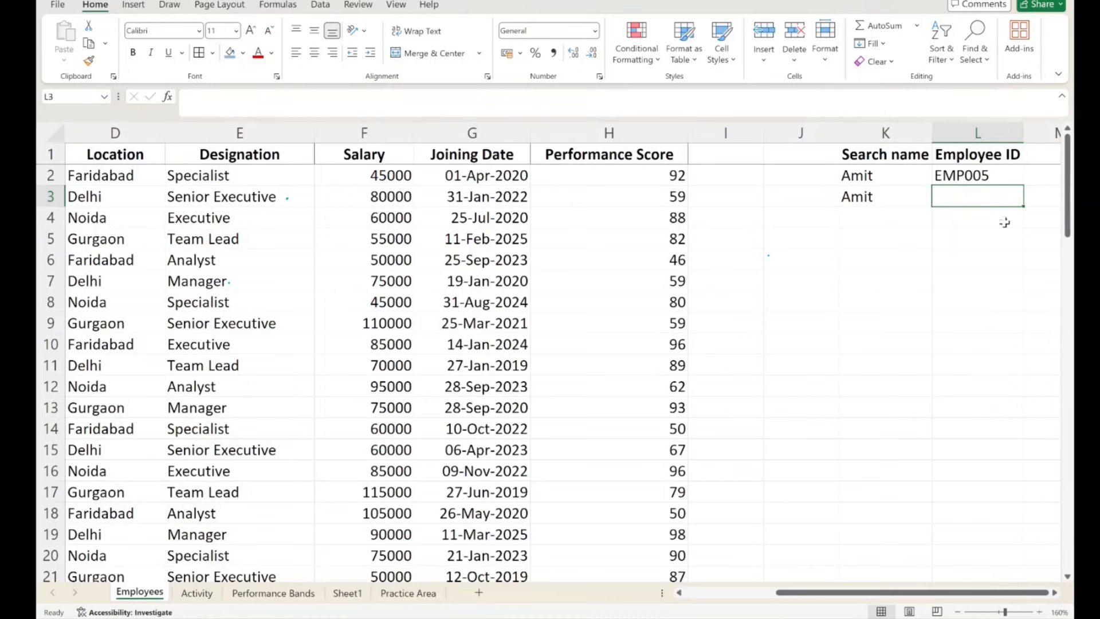
- Start a FILTER formula in L3 with the Employee ID and Employee Name columns A:B as the array
click(965, 198)
text(=)
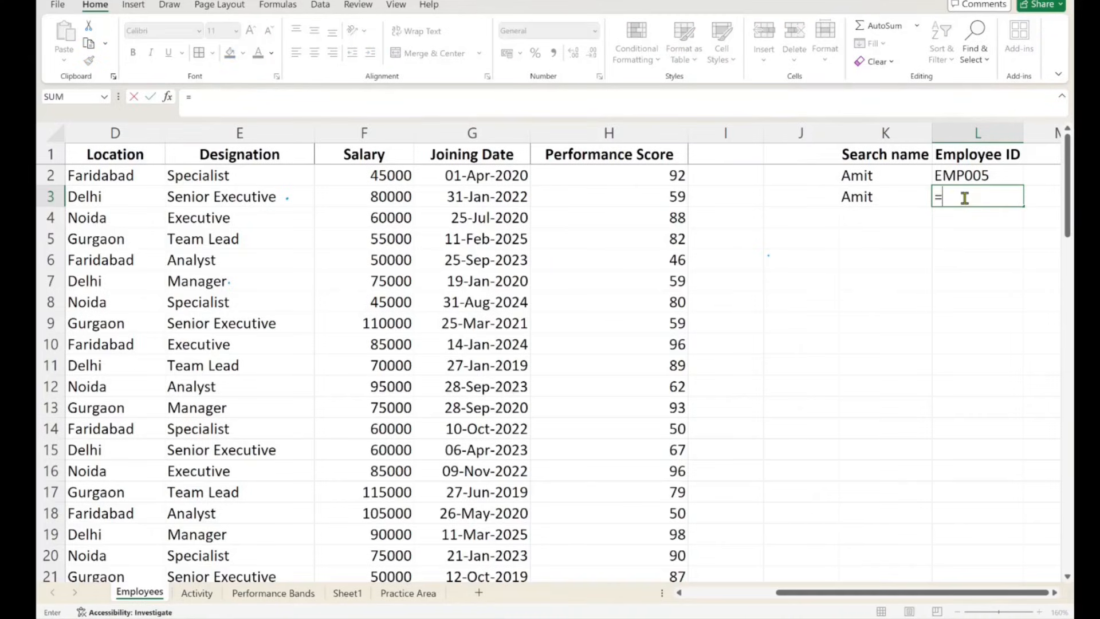
text(filter)
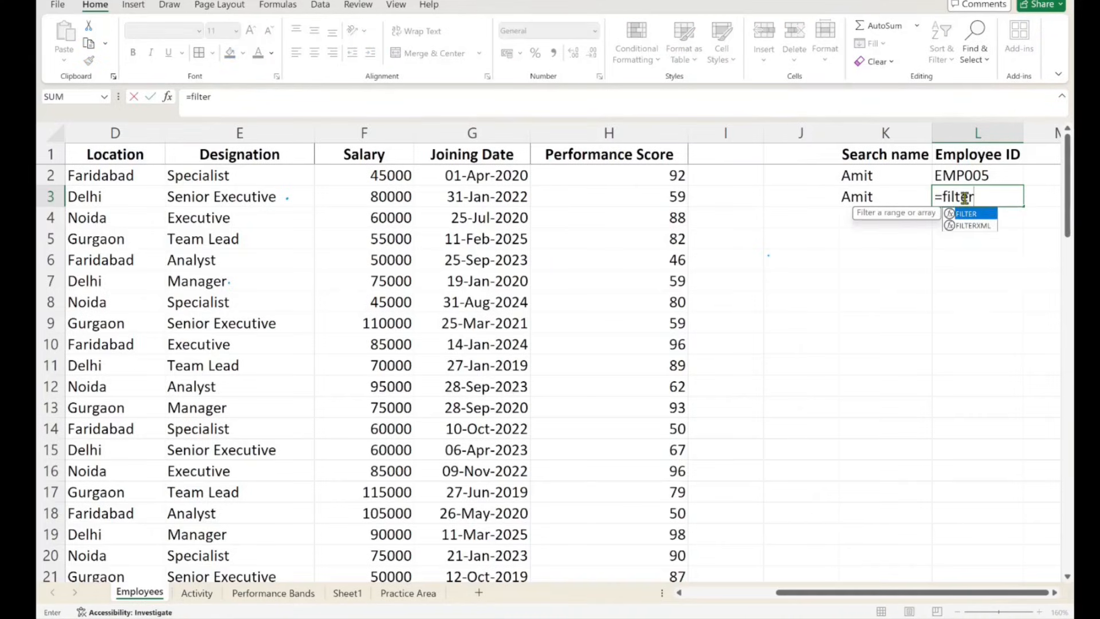
text(()
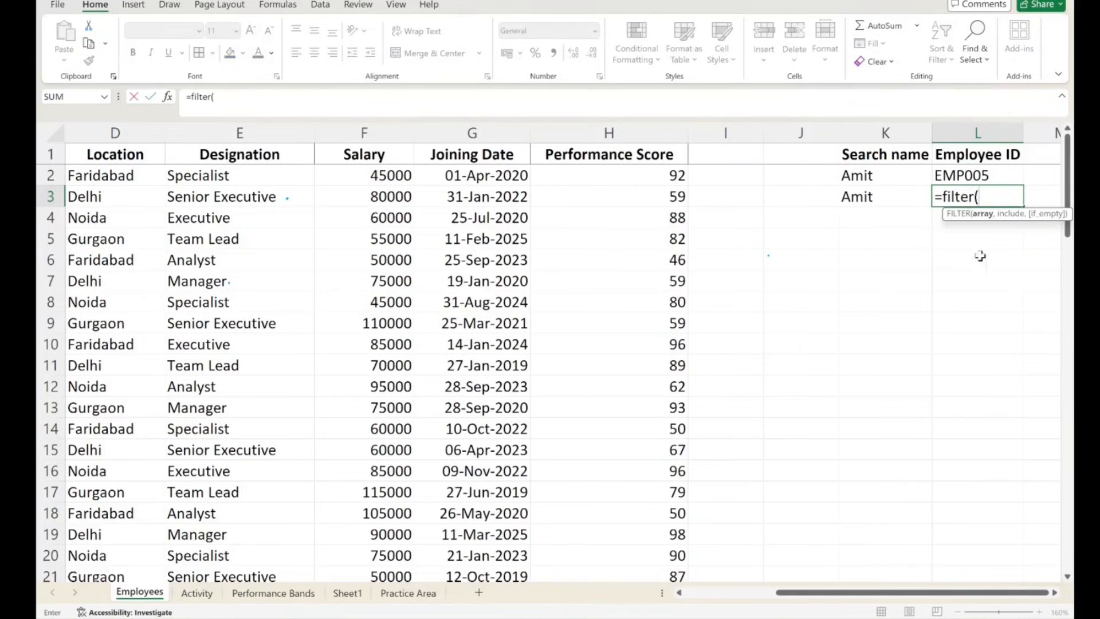
click(698, 595)
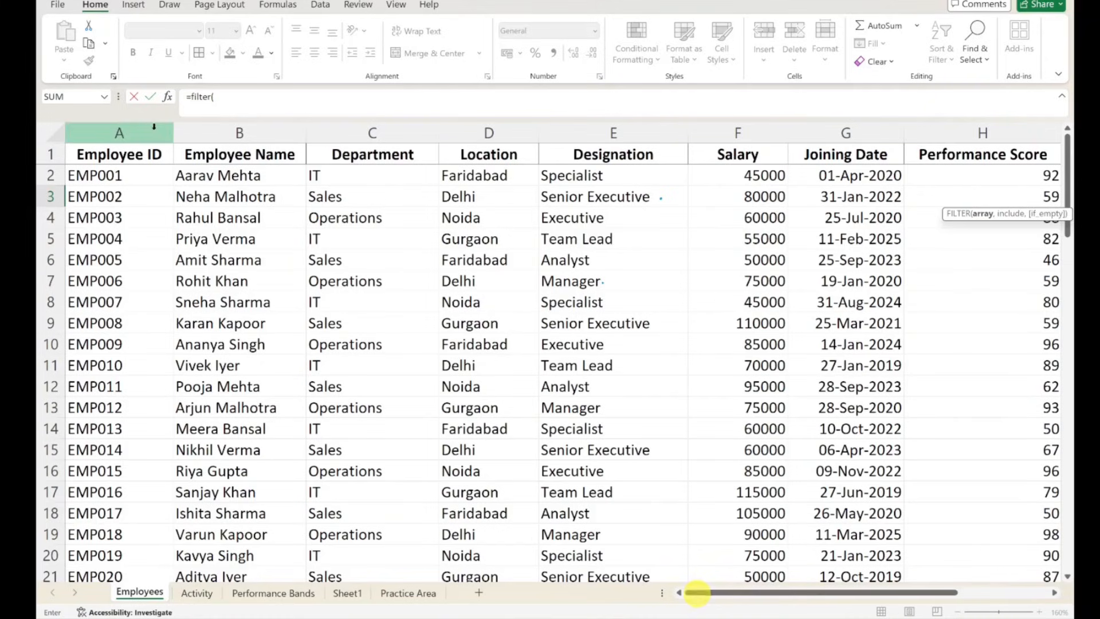
drag(152, 130, 218, 132)
- Begin the FILTER's include condition with a SEARCH nested in ISNUMBER, using K3 as the text to find
text(,)
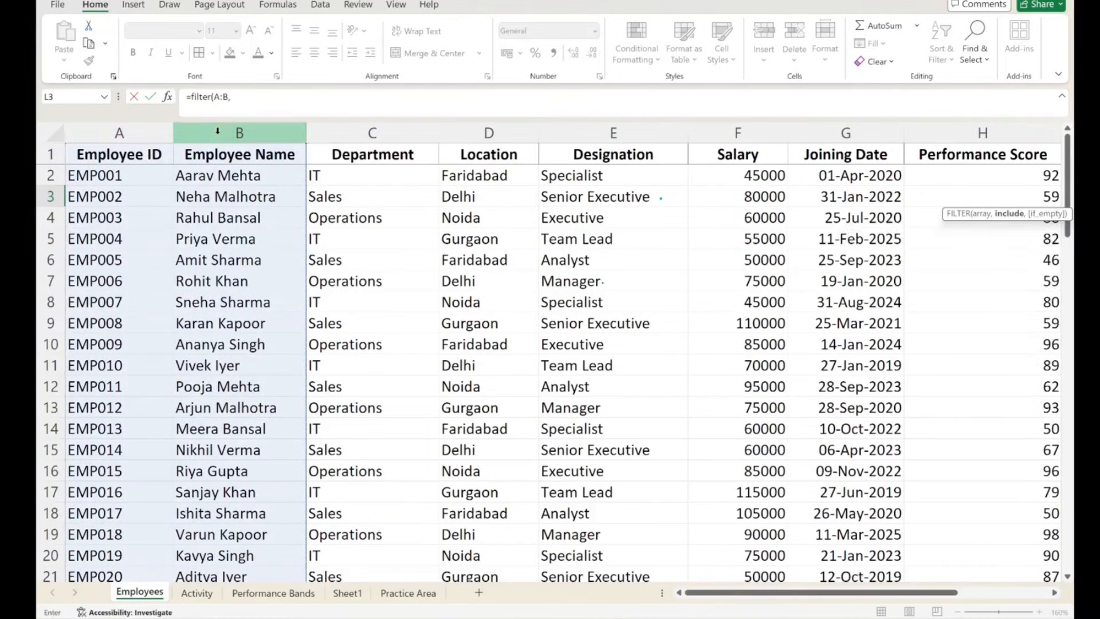
text(isnu)
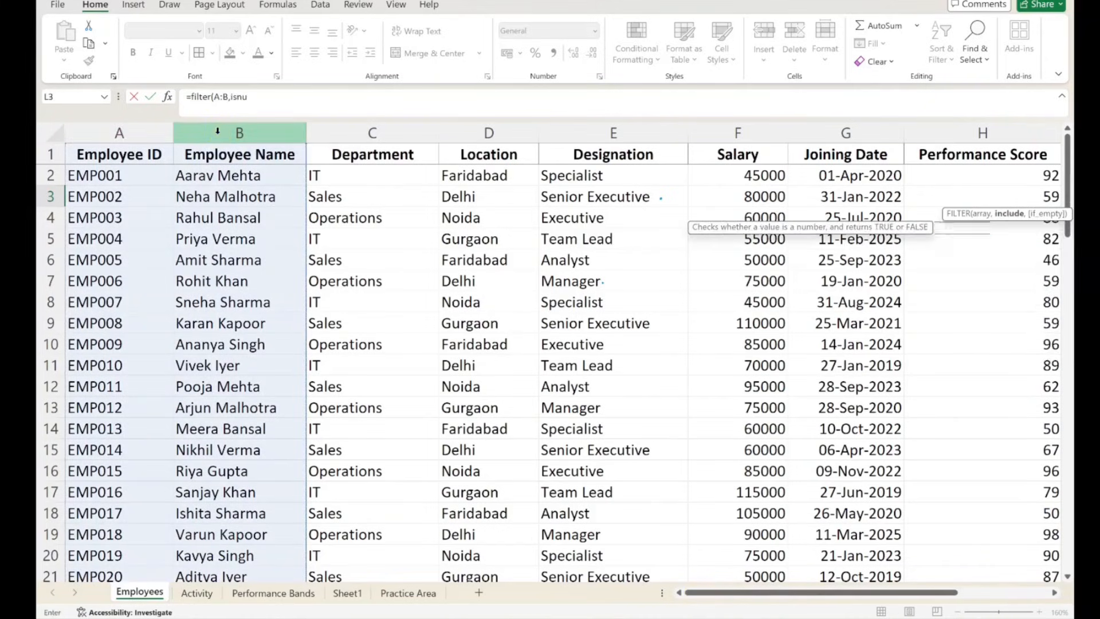
text(mber()
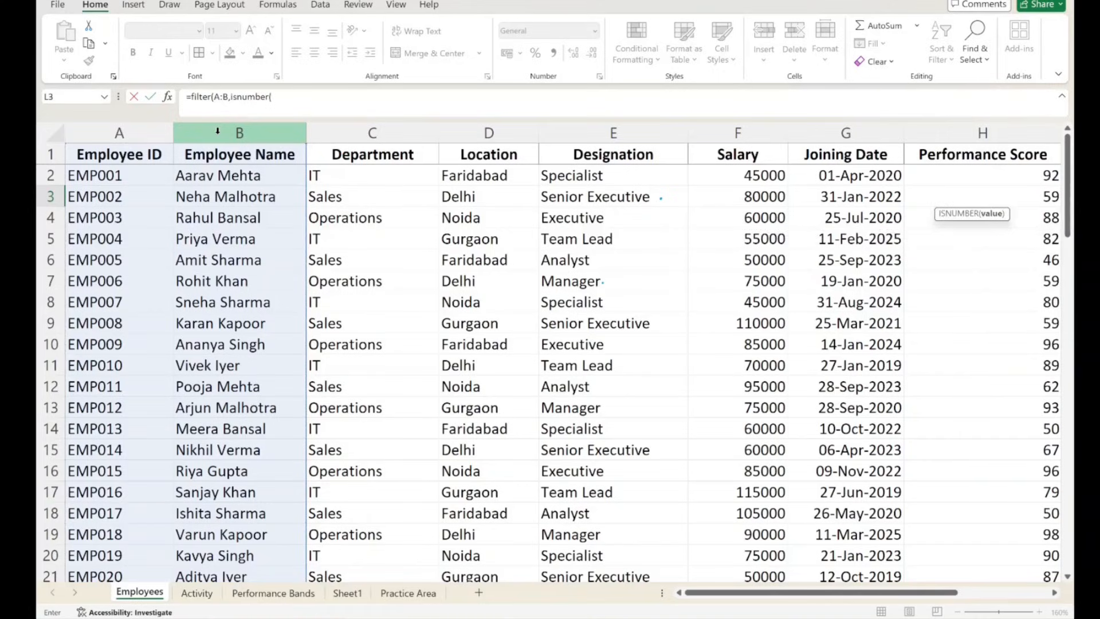
text(search)
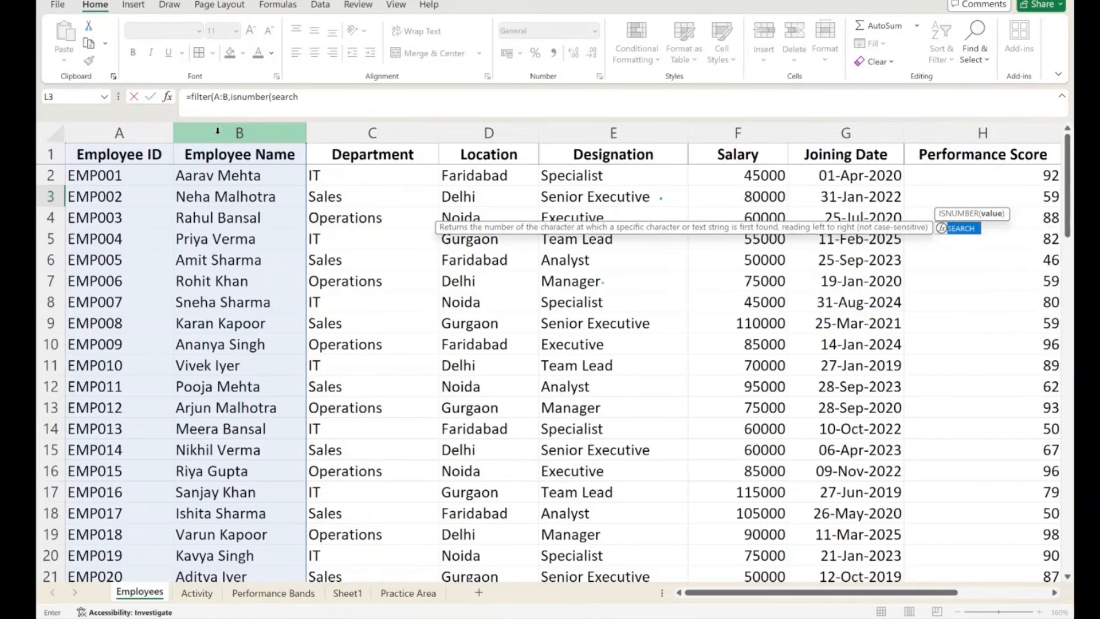
text(()
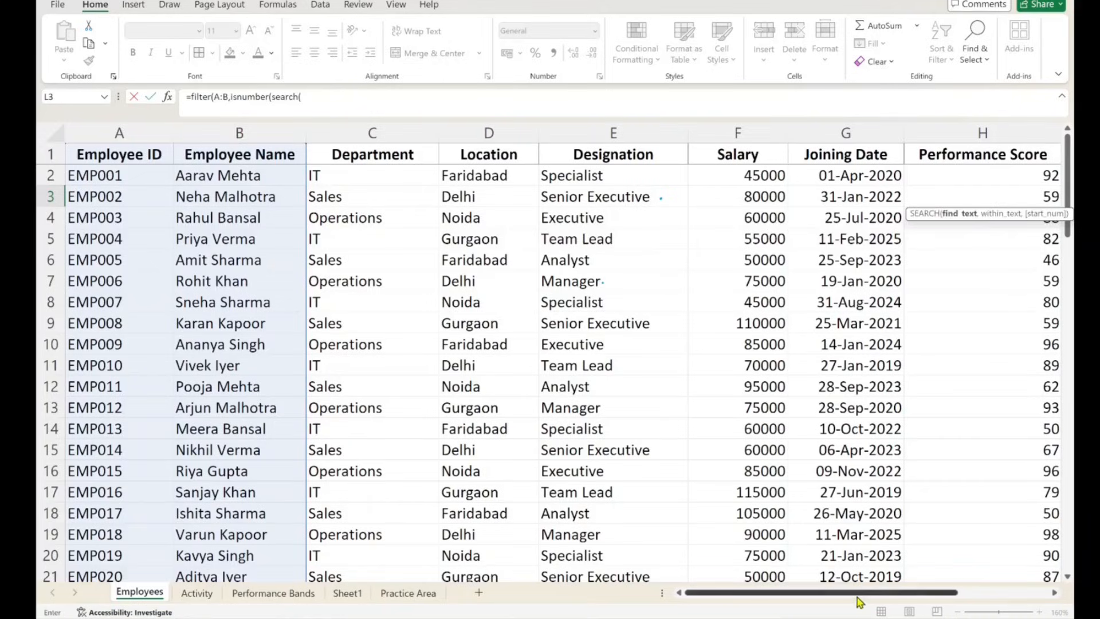
drag(894, 592, 985, 589)
click(875, 196)
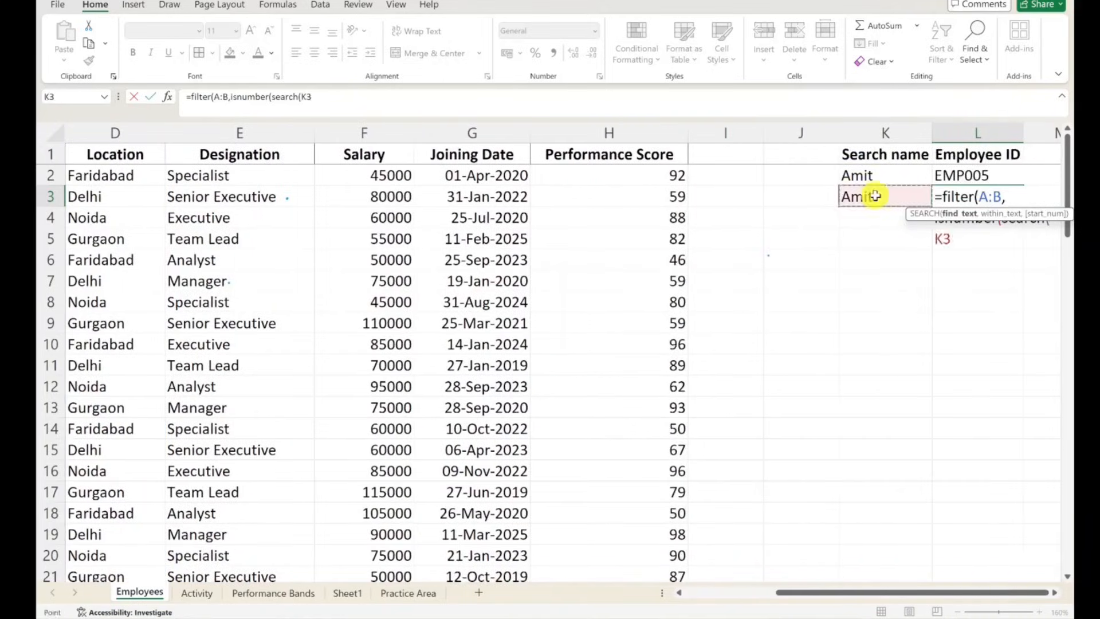
text(,)
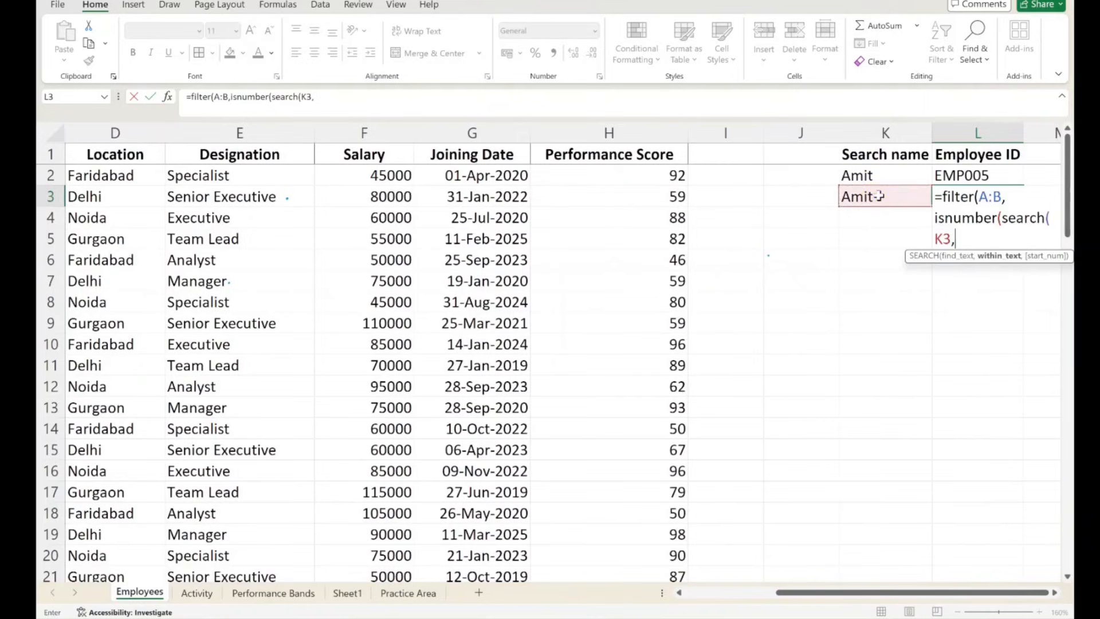
- Set the SEARCH's within-text range to column B:B and complete the FILTER with "not found" as the if-empty result
click(714, 593)
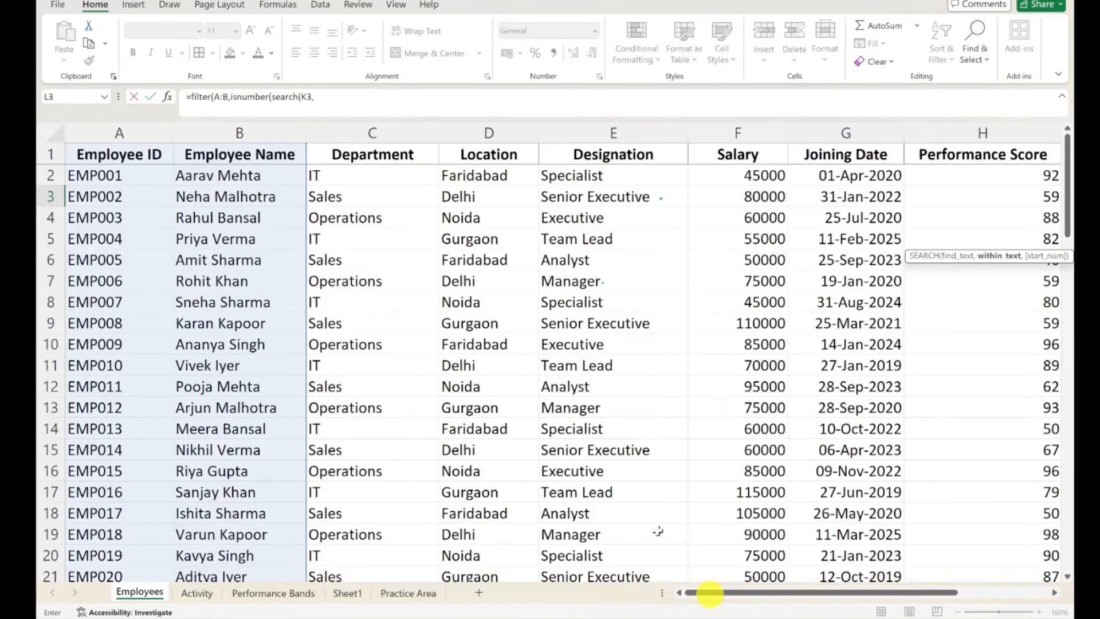
click(246, 132)
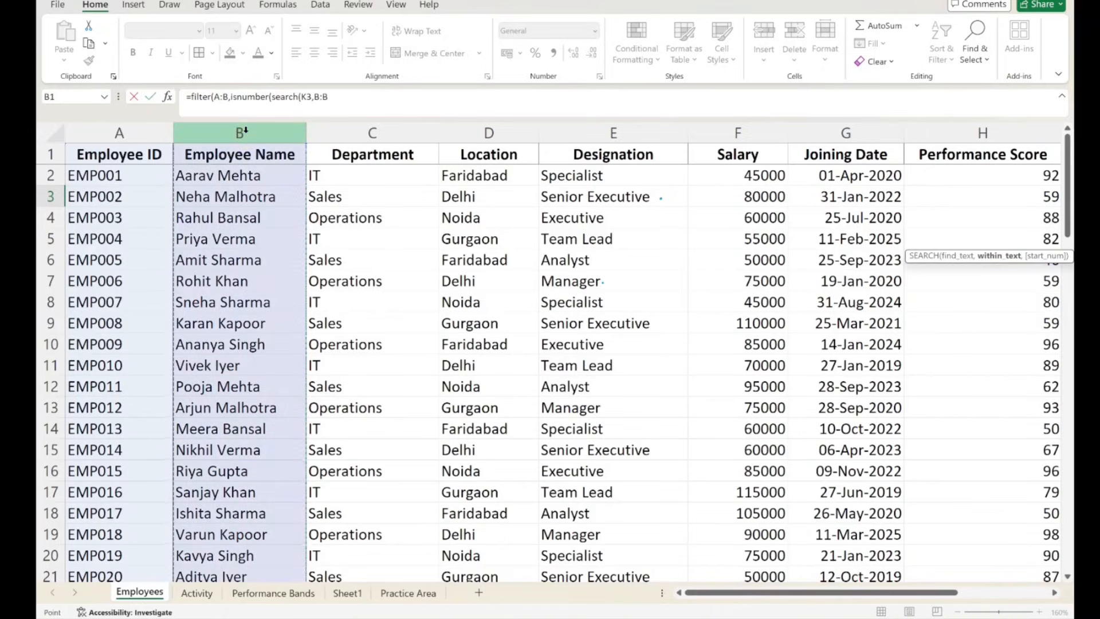
text()),"not found)
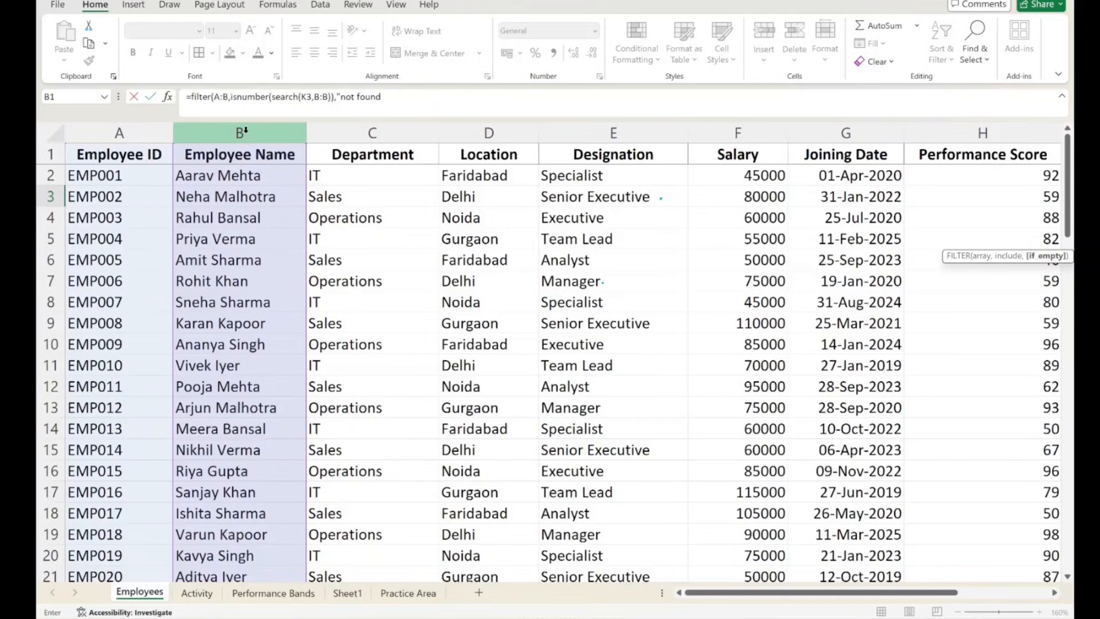
text("))
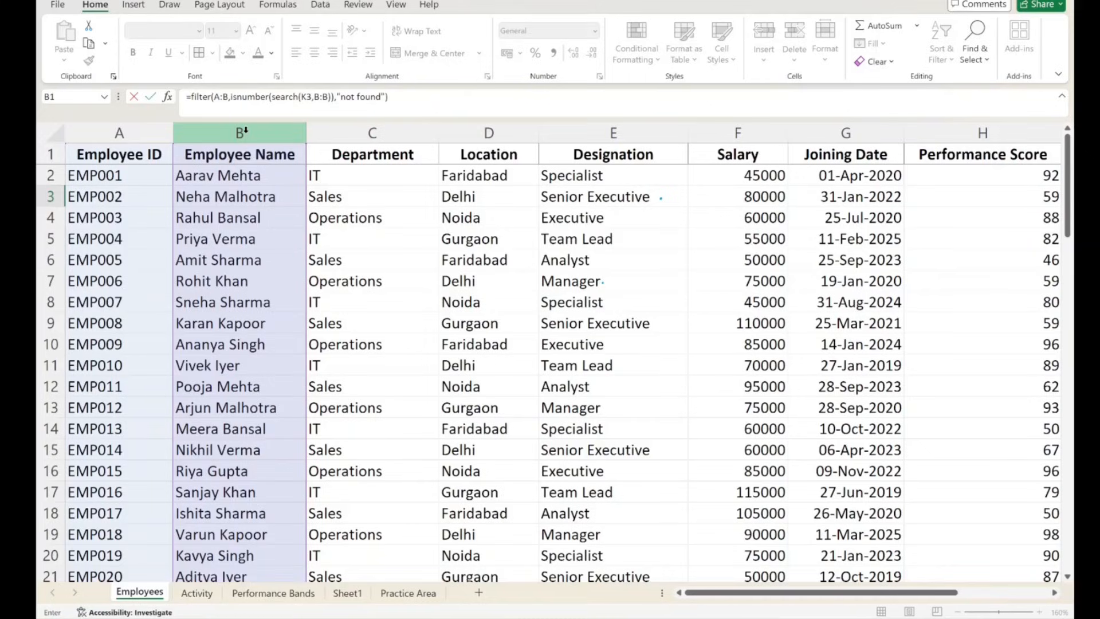
key(Return)
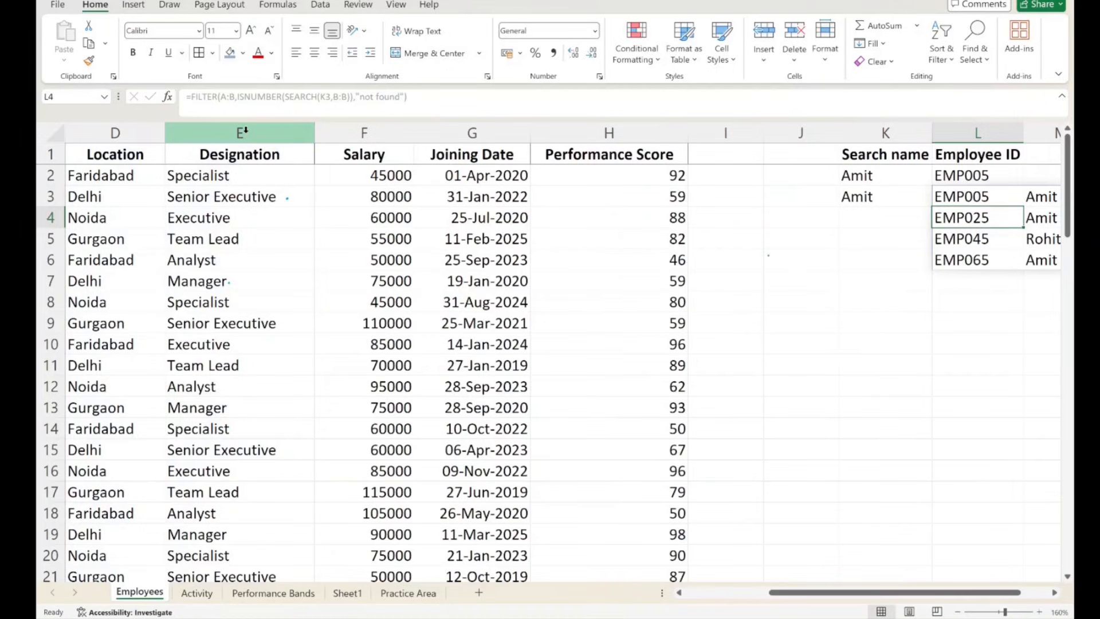
- Autofit column M to the employee names spilled by the FILTER formula
drag(931, 591, 1001, 588)
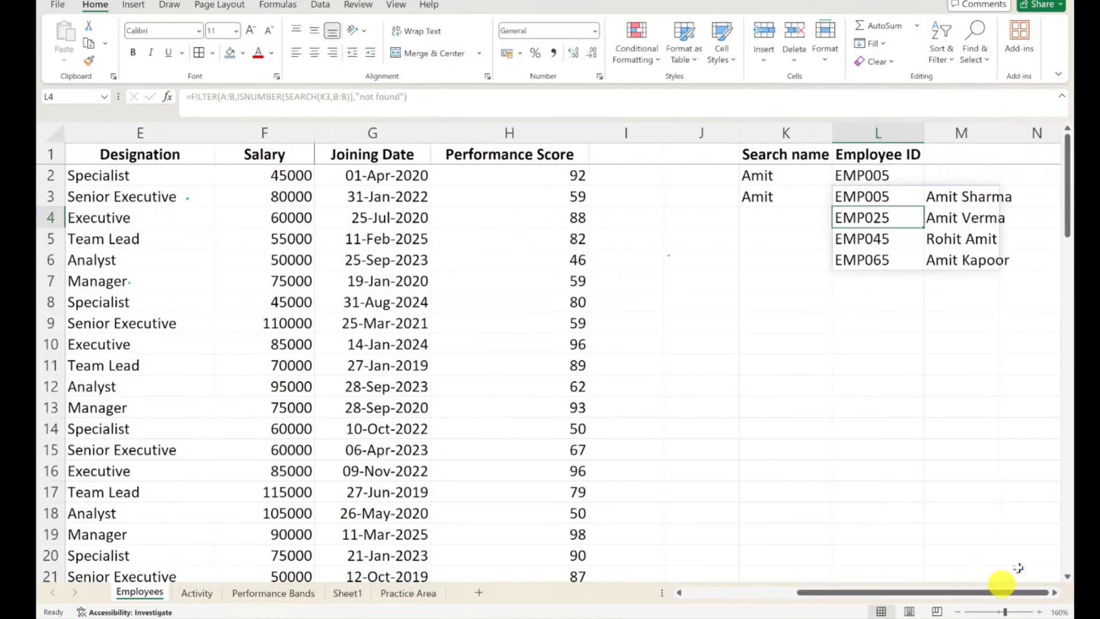
click(742, 298)
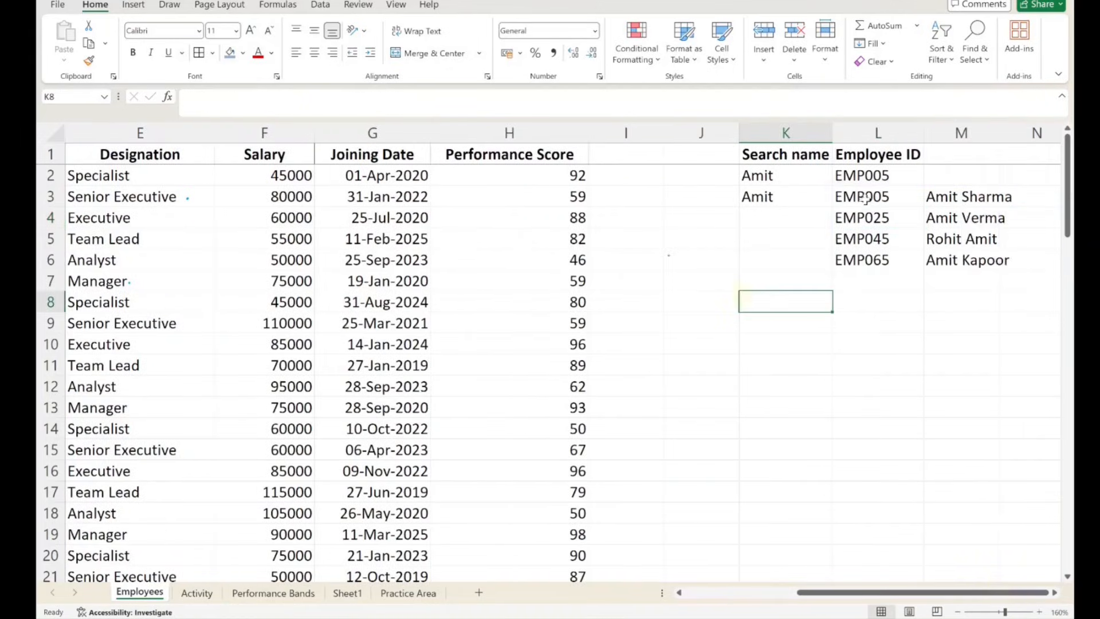
drag(865, 198, 971, 260)
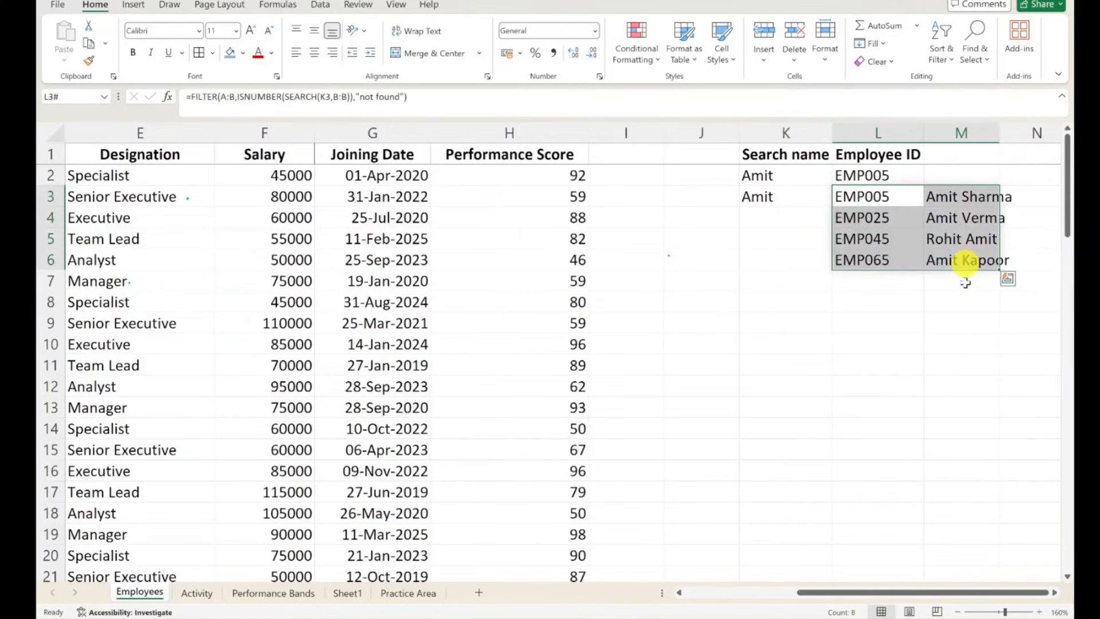
double_click(1000, 133)
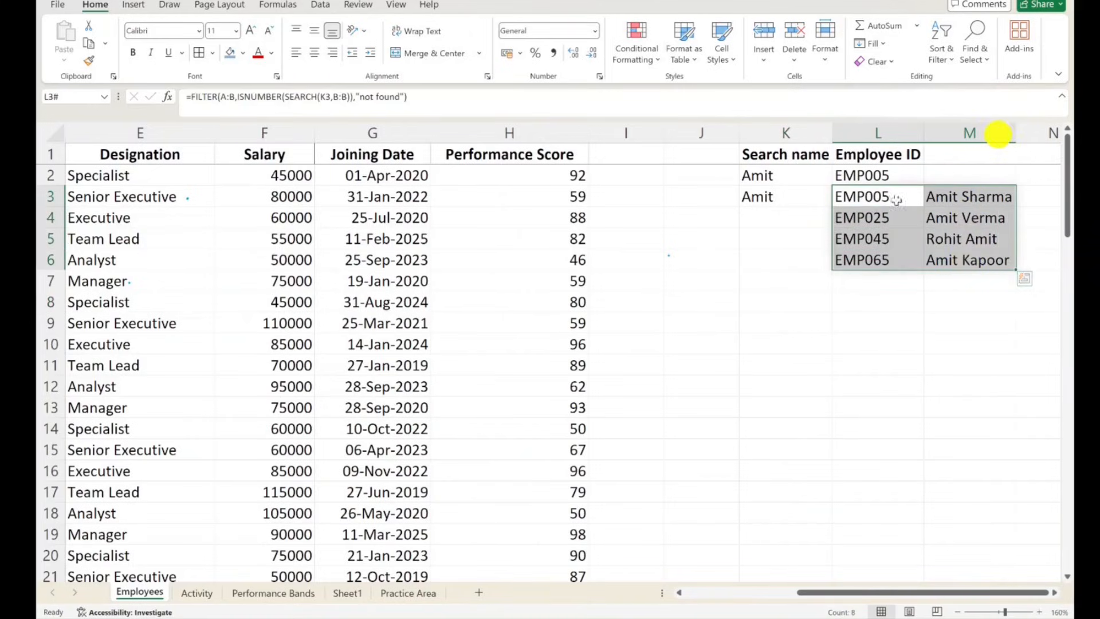
click(790, 324)
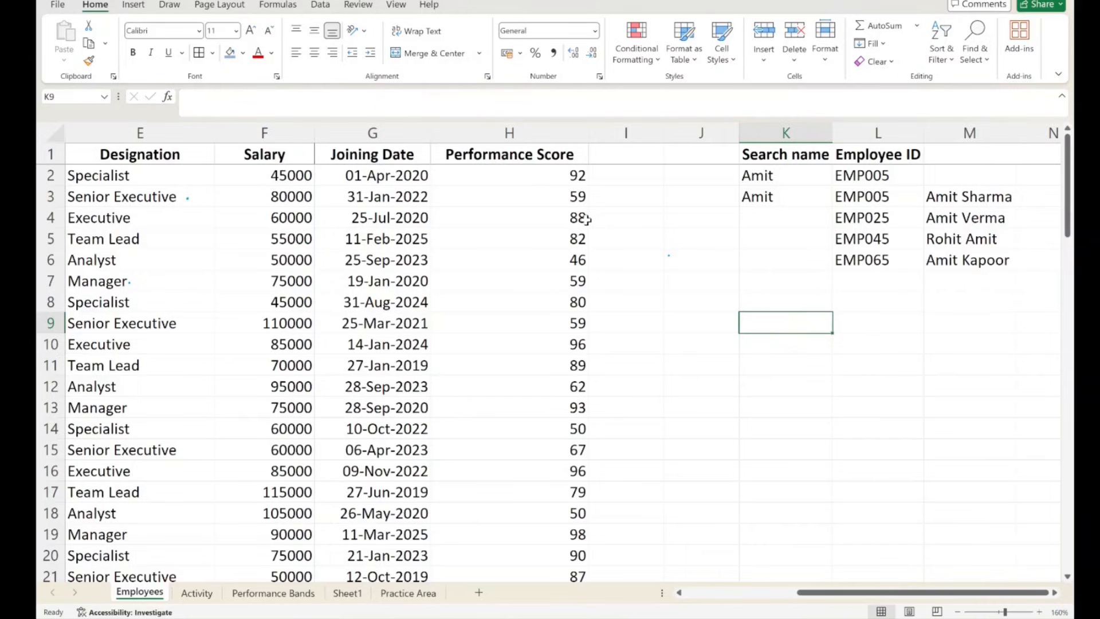
- Examine the FILTER formula in L3 and compare its spilled IDs and names with the search name in K3
click(878, 197)
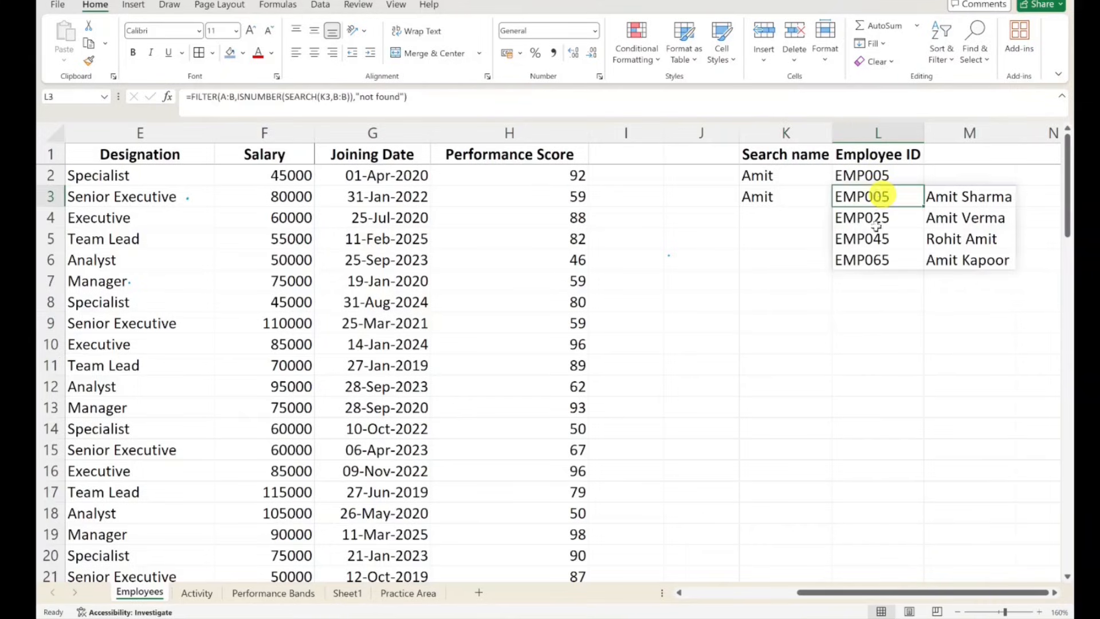
click(851, 364)
click(808, 197)
click(887, 196)
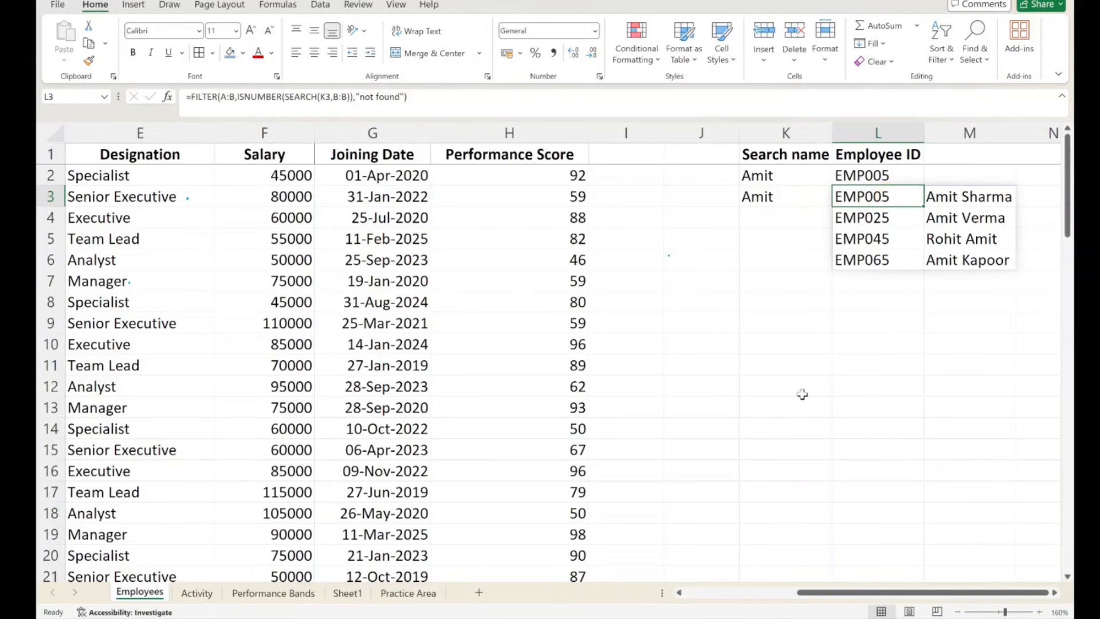
scroll(825, 247, down, 1)
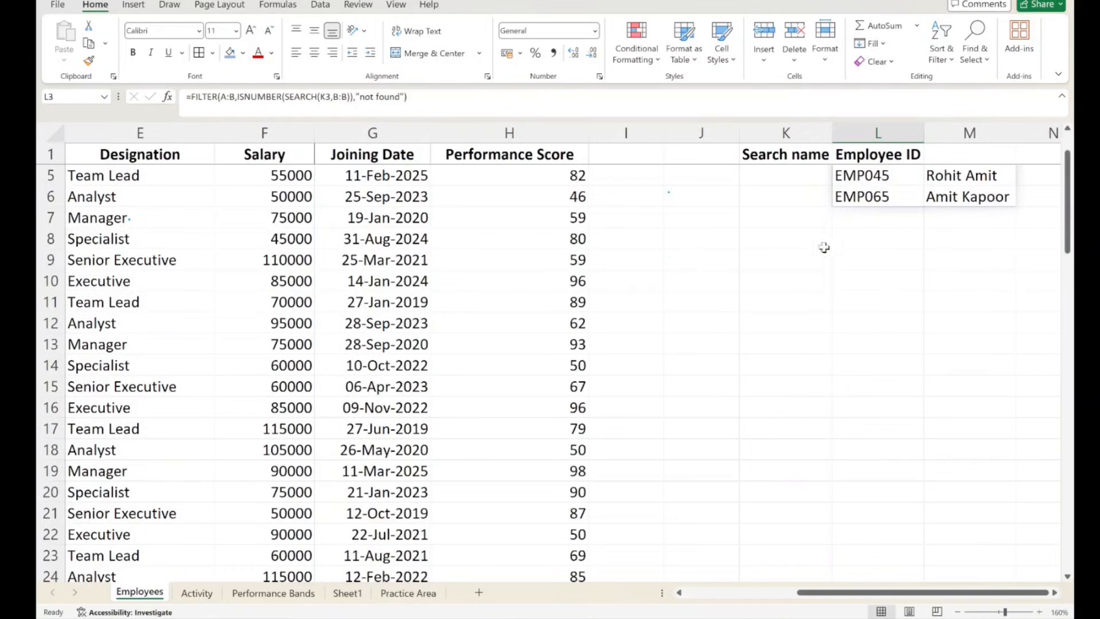
scroll(1003, 269, up, 1)
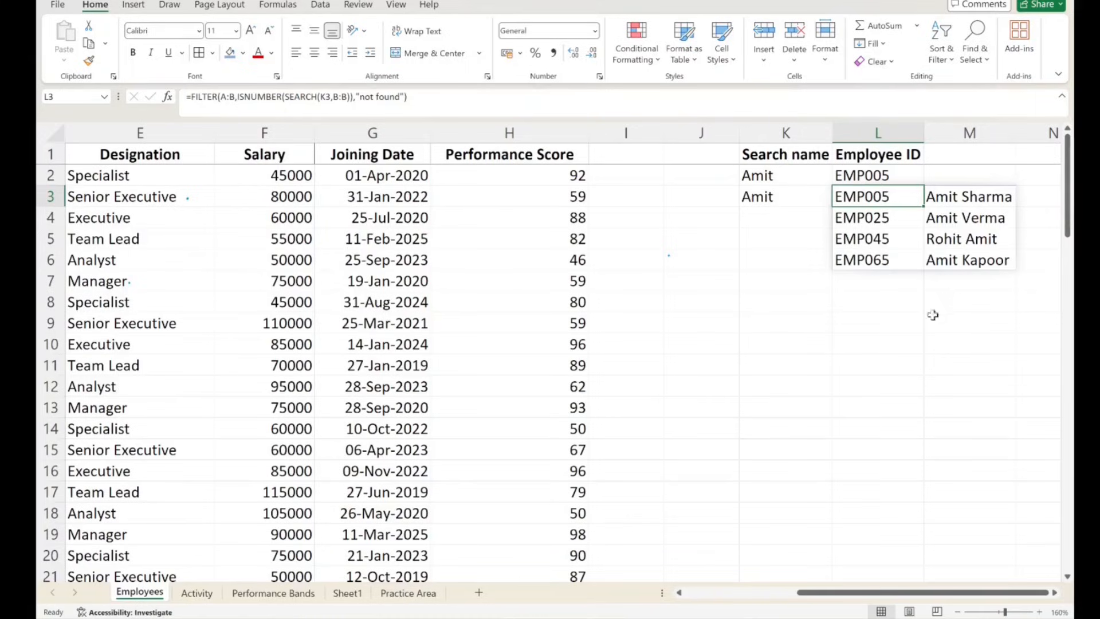
click(786, 196)
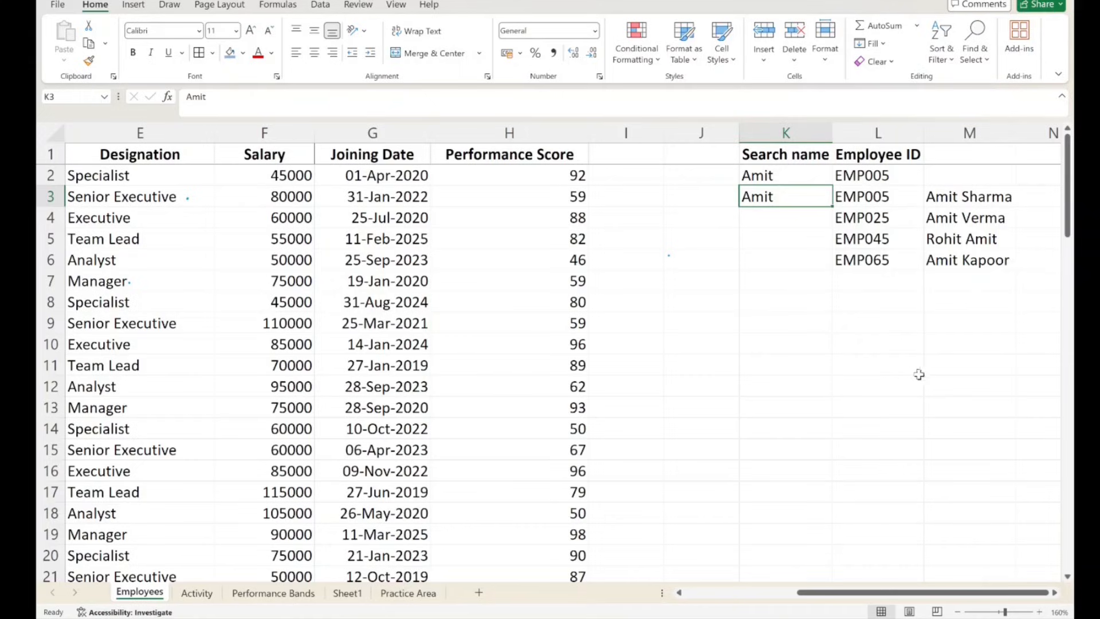
click(962, 195)
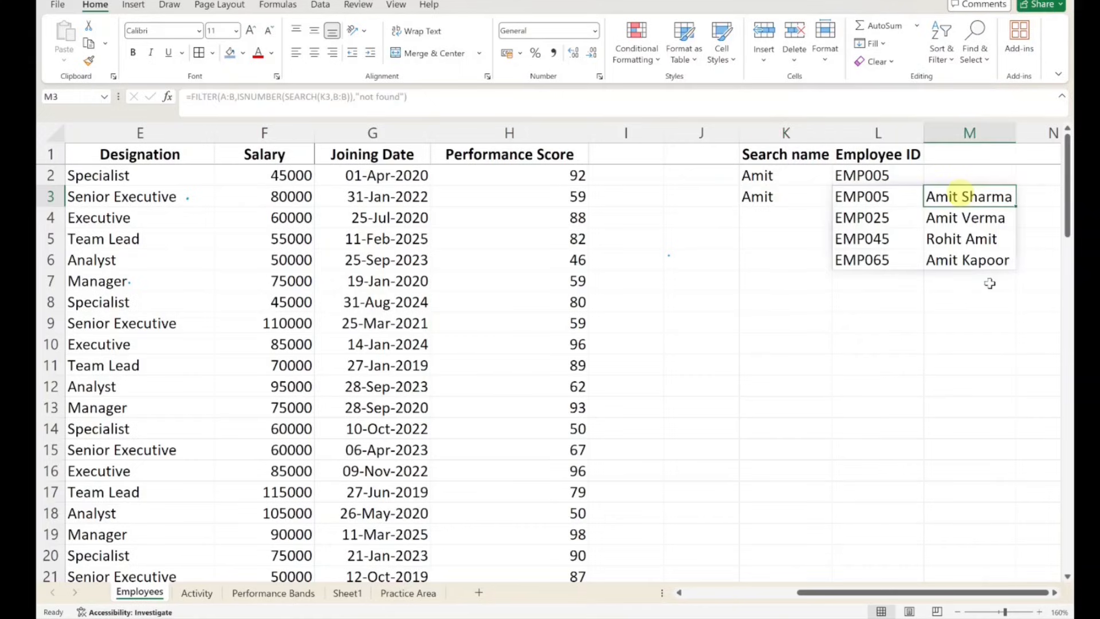
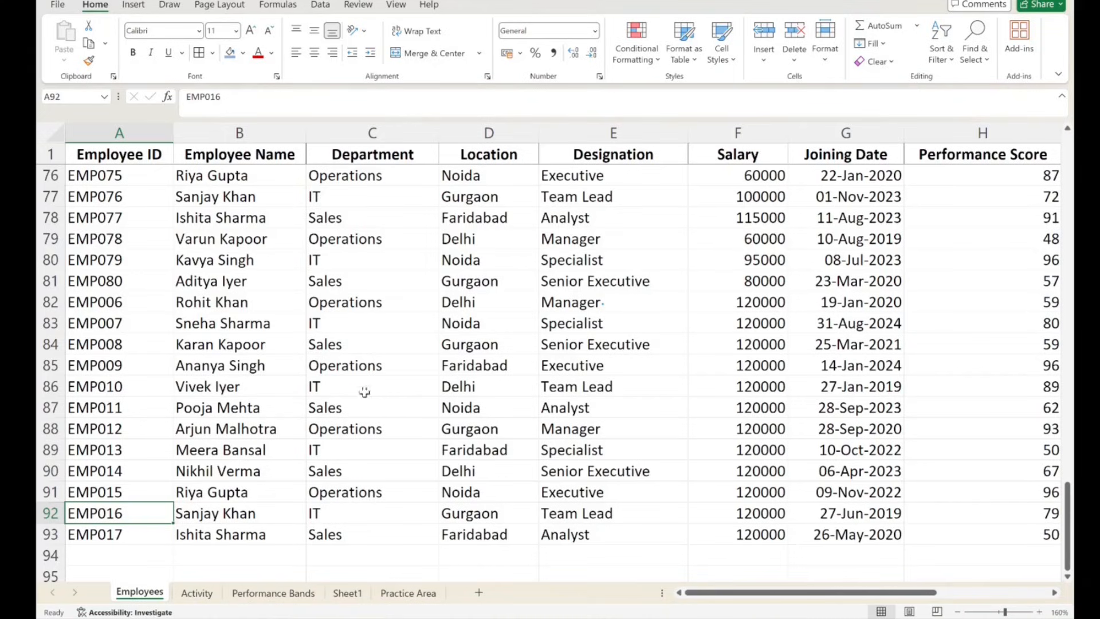
- Examine the repeated employee records in rows 82 to 93 of the Employees sheet, including their salaries and joining dates
click(228, 392)
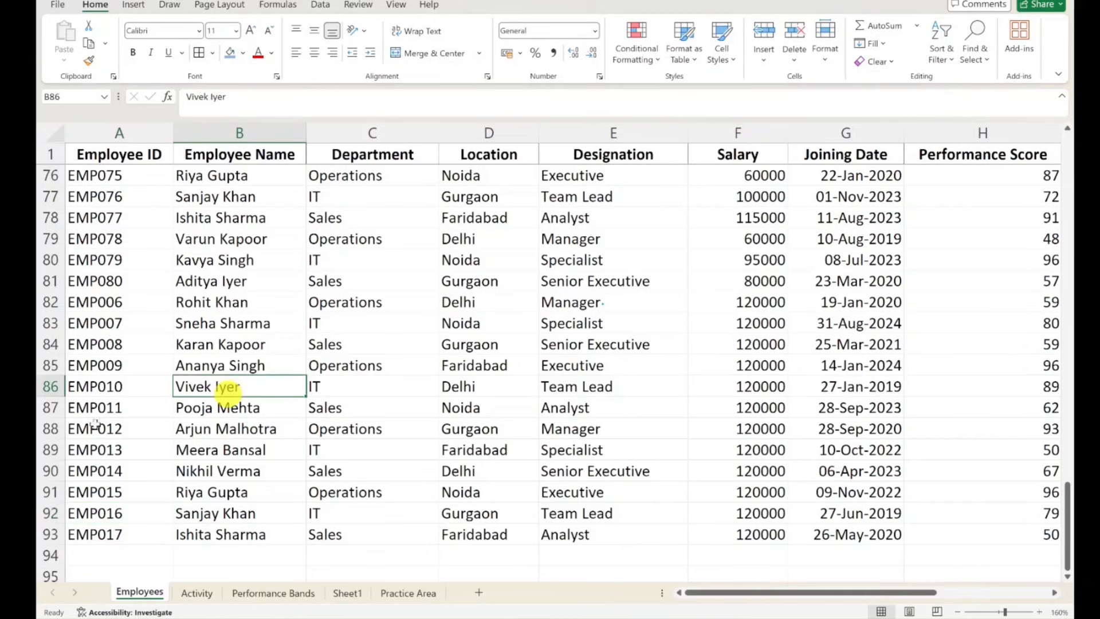
drag(120, 534, 594, 307)
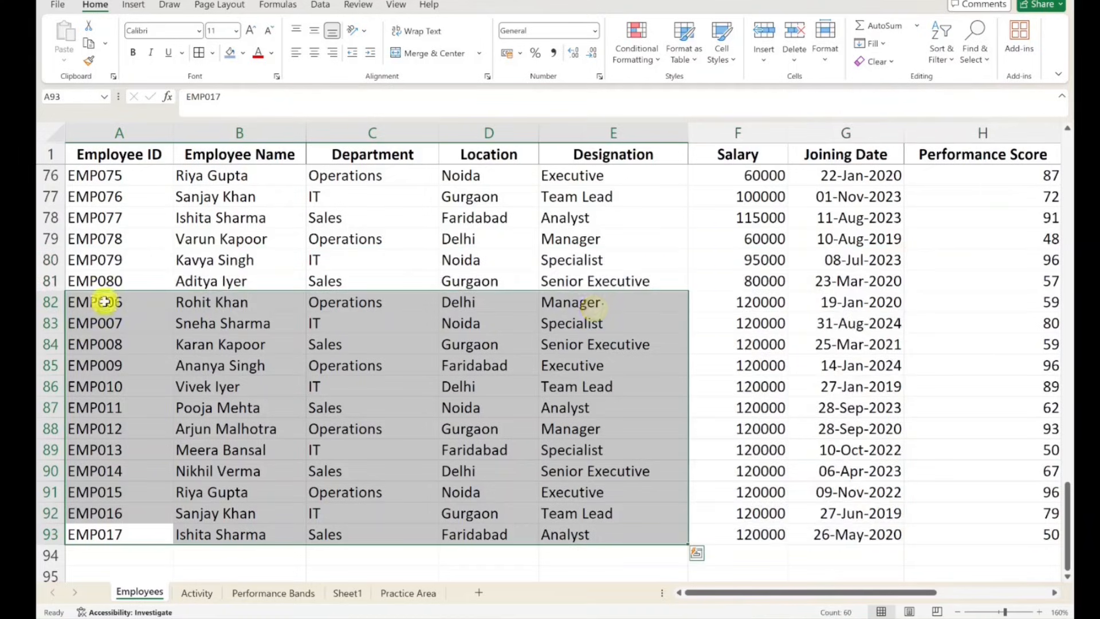
drag(102, 302, 822, 523)
click(758, 301)
drag(758, 302, 780, 543)
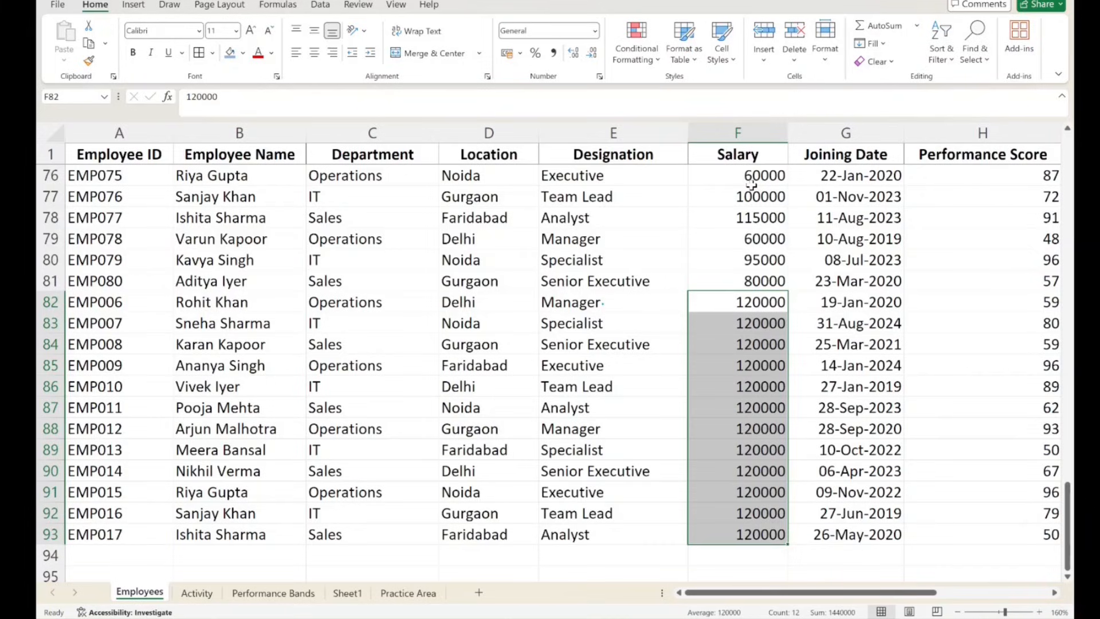
click(634, 236)
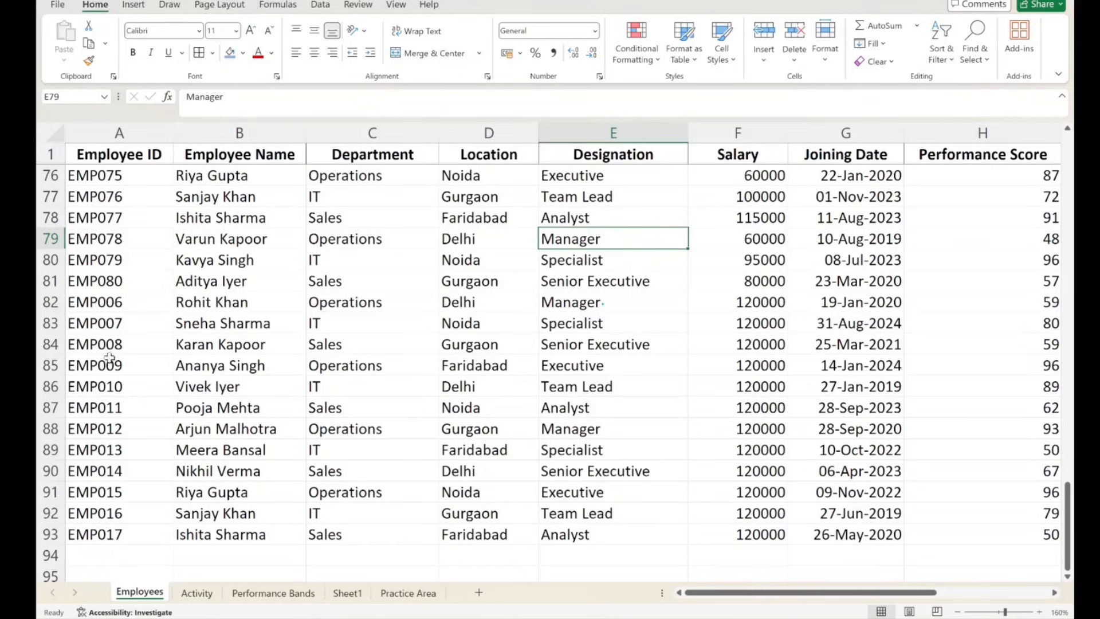
drag(106, 361, 826, 358)
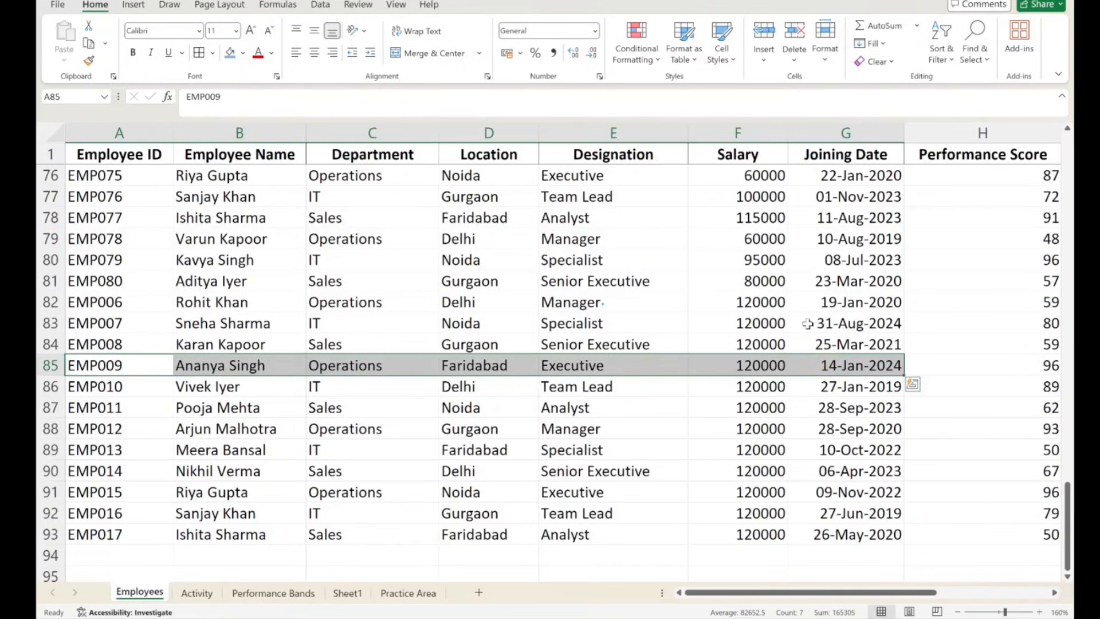
click(153, 381)
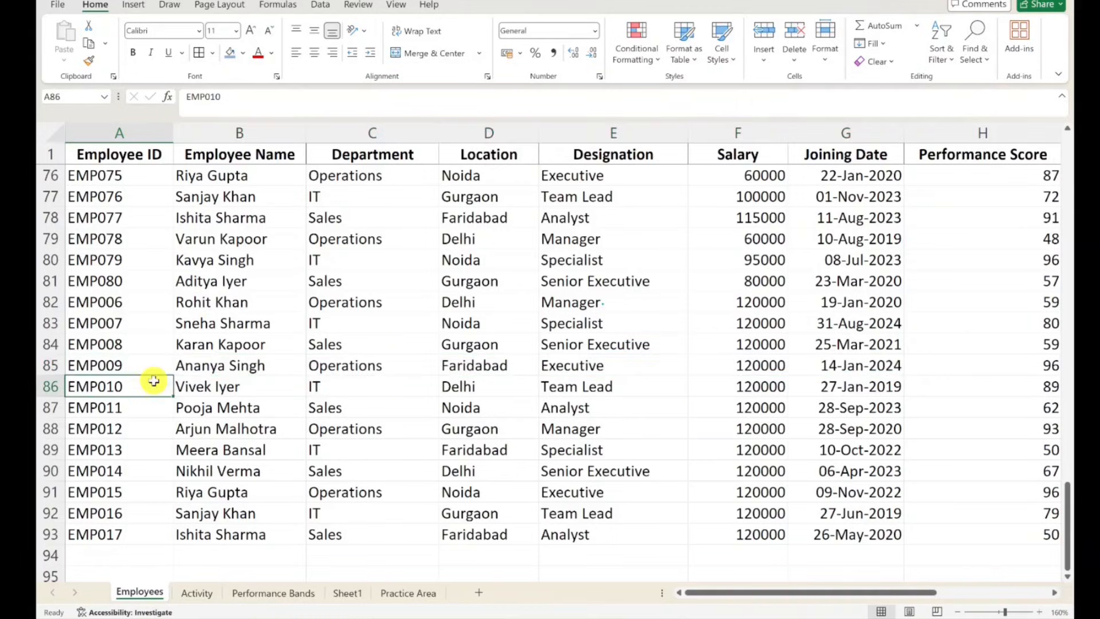
click(270, 317)
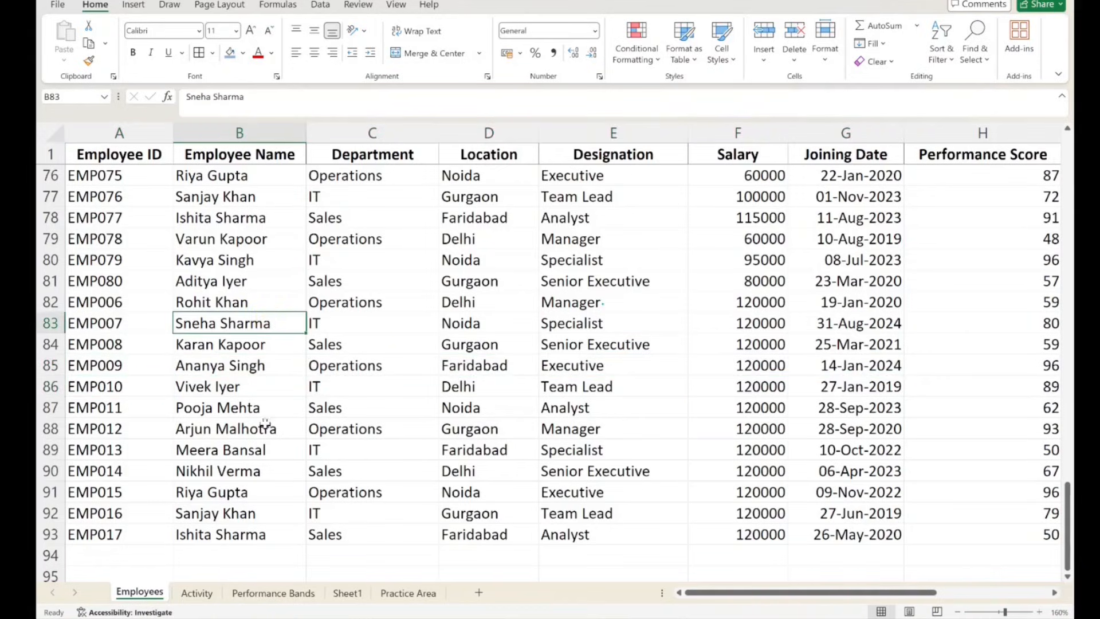
click(244, 382)
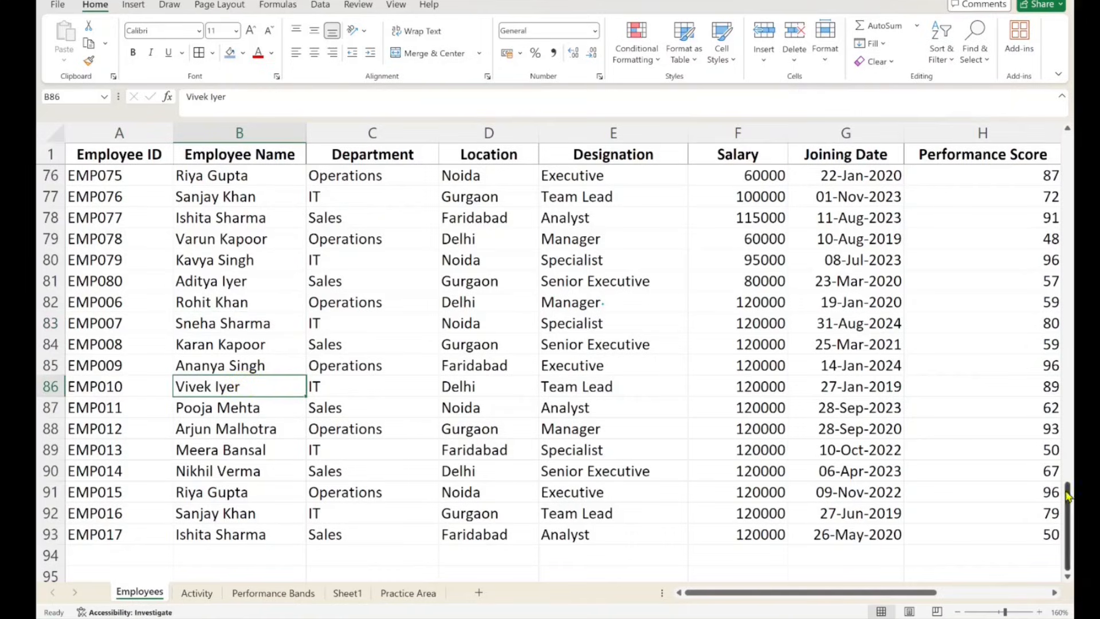
drag(786, 534, 115, 513)
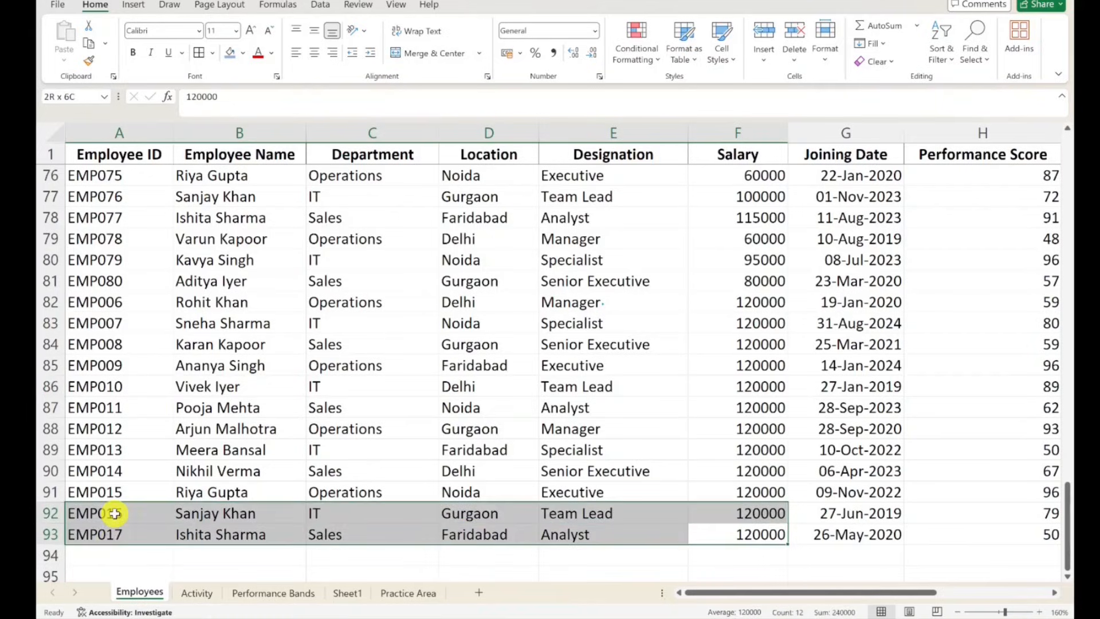
click(175, 534)
click(53, 535)
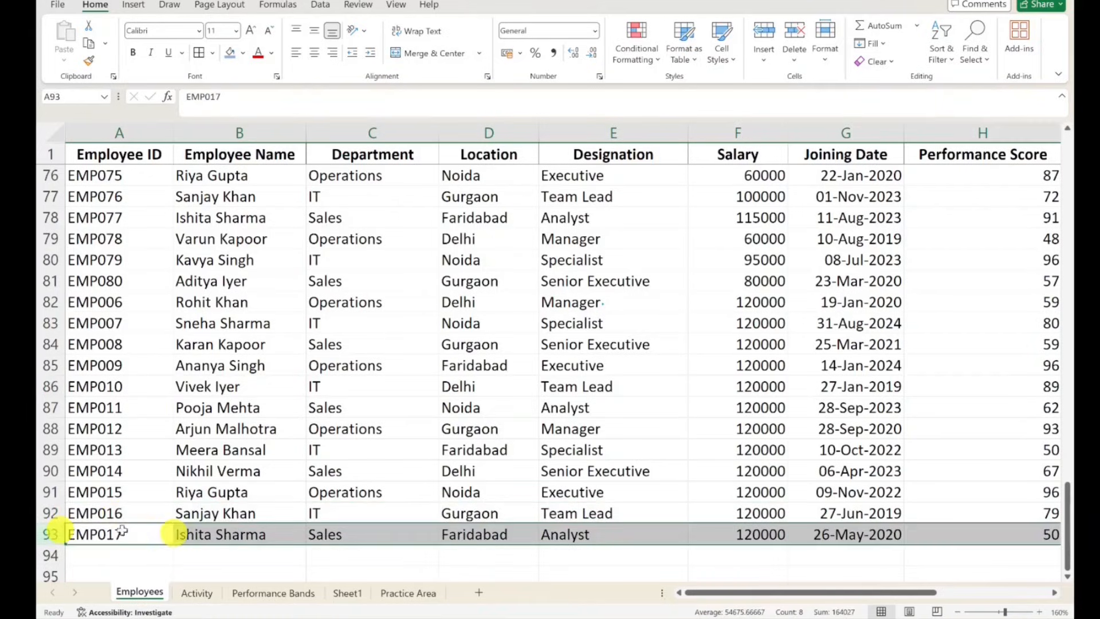
click(775, 534)
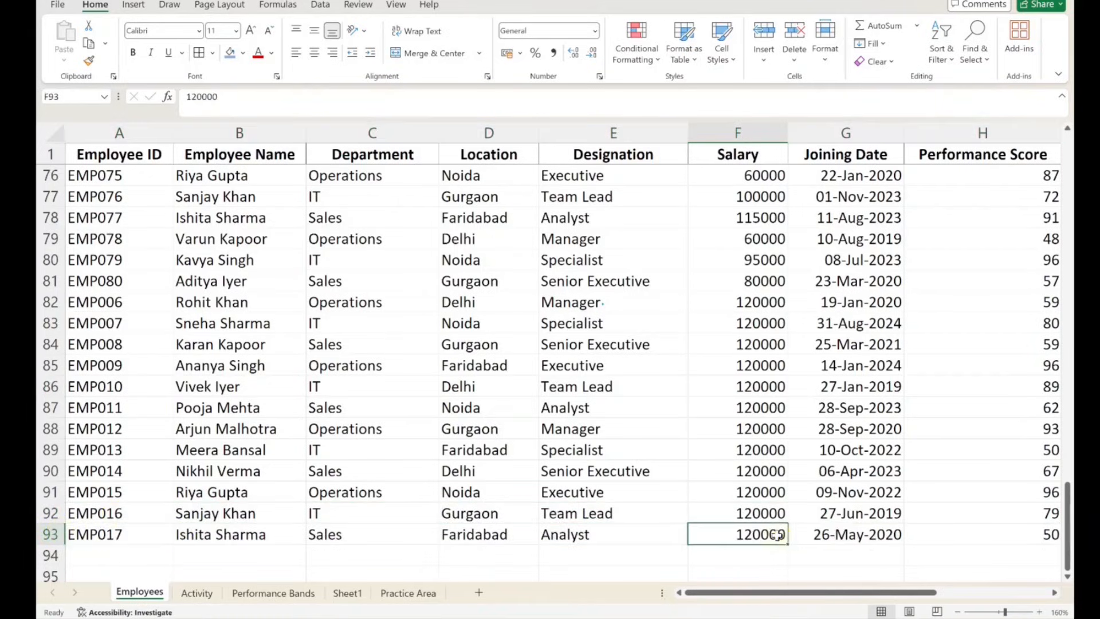
- Find the earlier record on the Employees sheet that has the same employee ID as cell A93
click(103, 532)
key(alt+n)
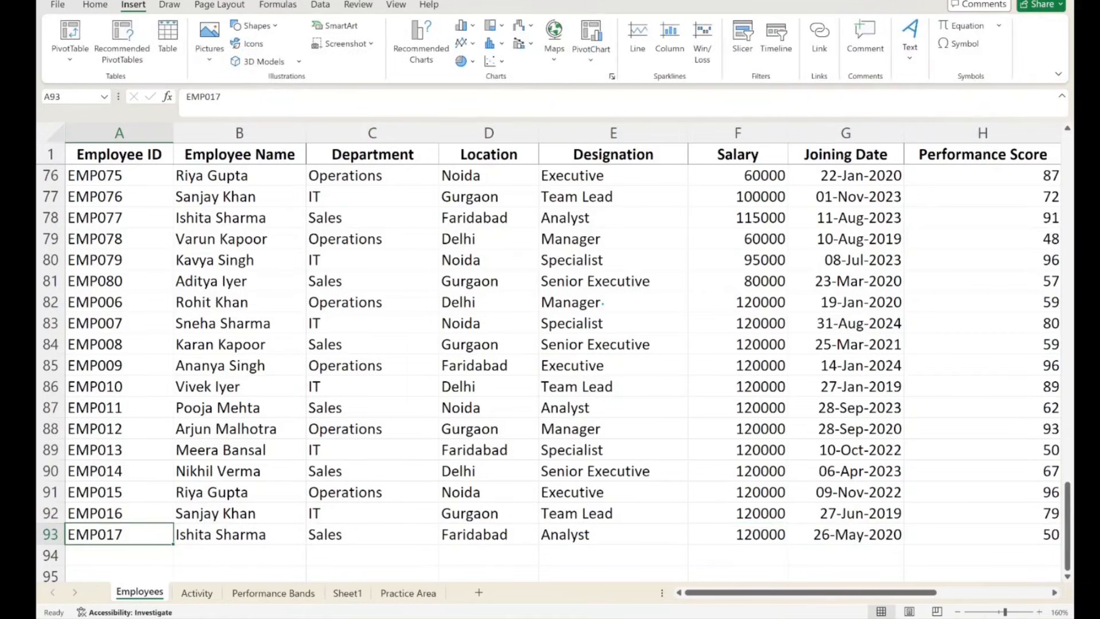
key(ctrl+c)
key(ctrl+f)
key(ctrl+v)
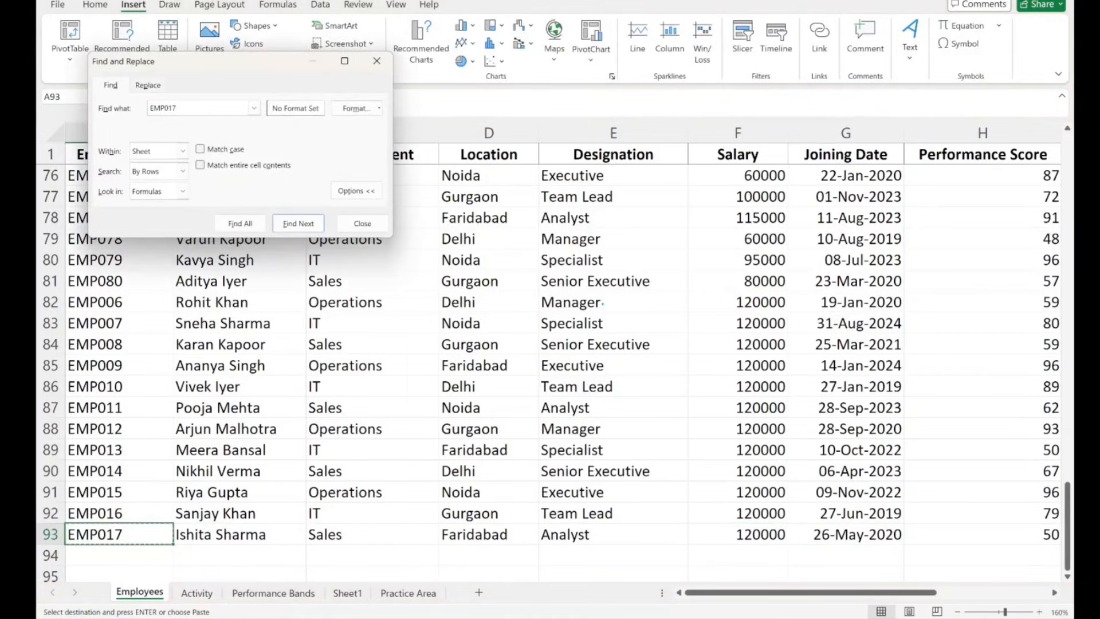
key(Return)
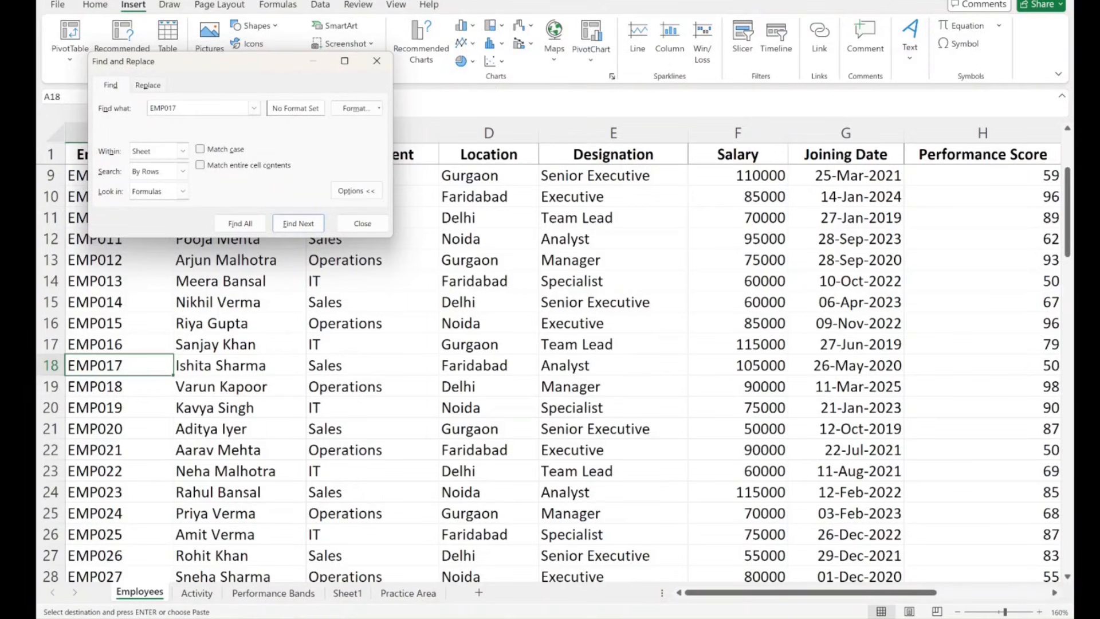
key(Escape)
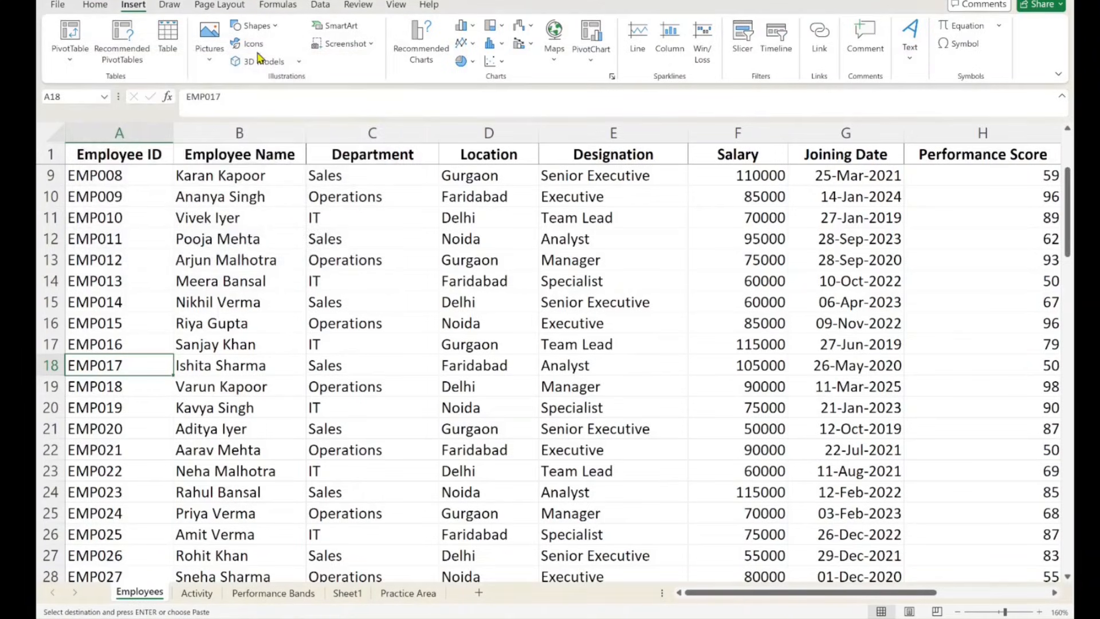
scroll(354, 599, up, 2)
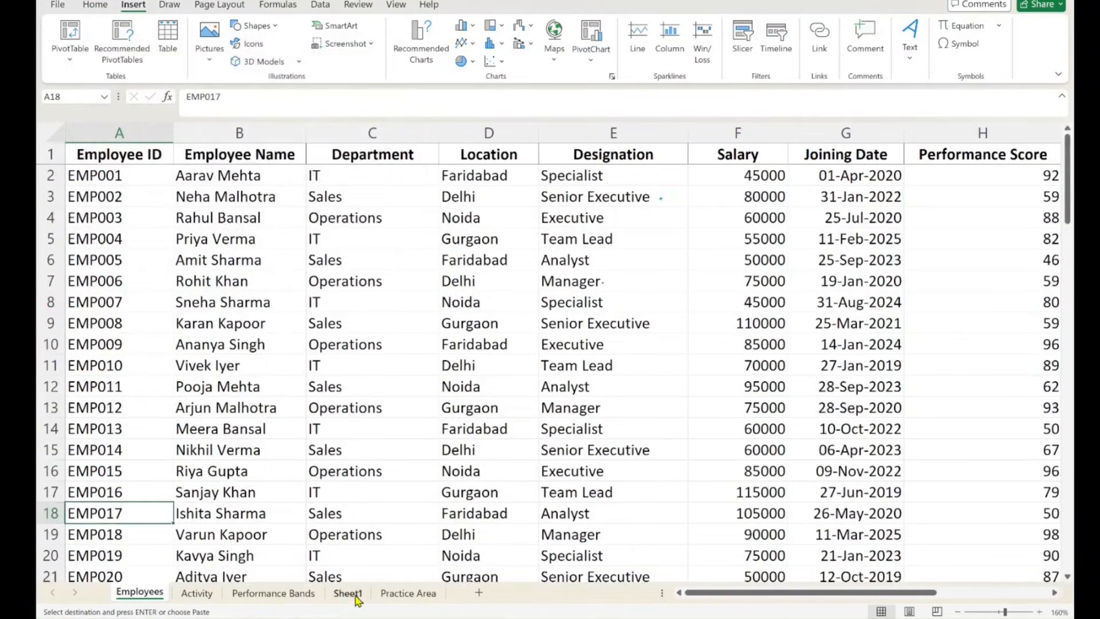
- Begin an XLOOKUP formula in F3 of Sheet1 with A3 as the lookup value
click(352, 596)
click(345, 210)
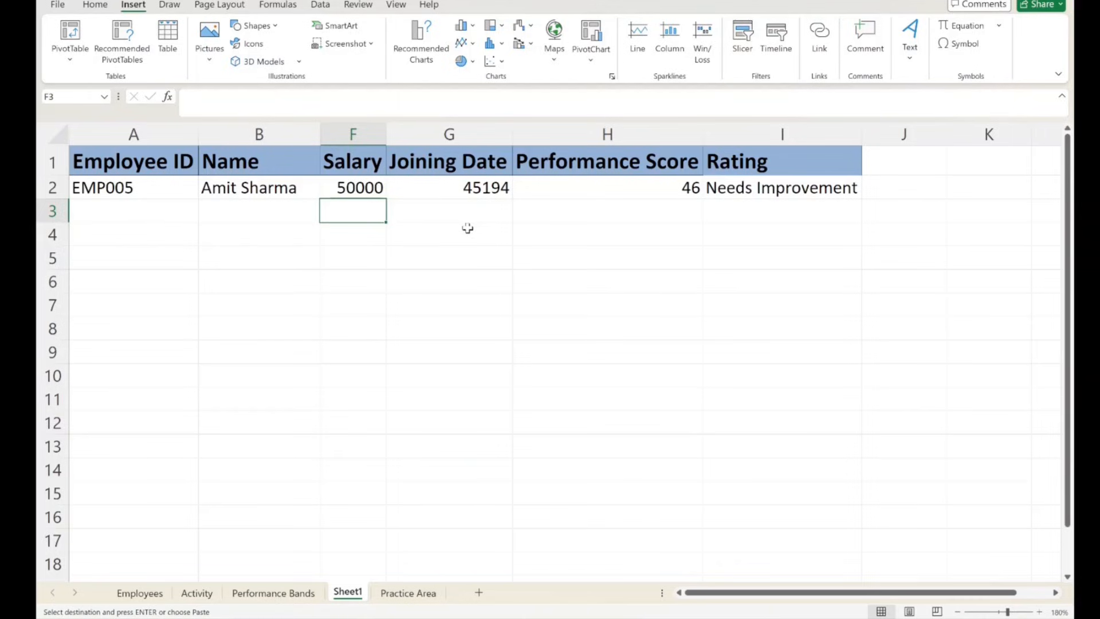
text(=xlook)
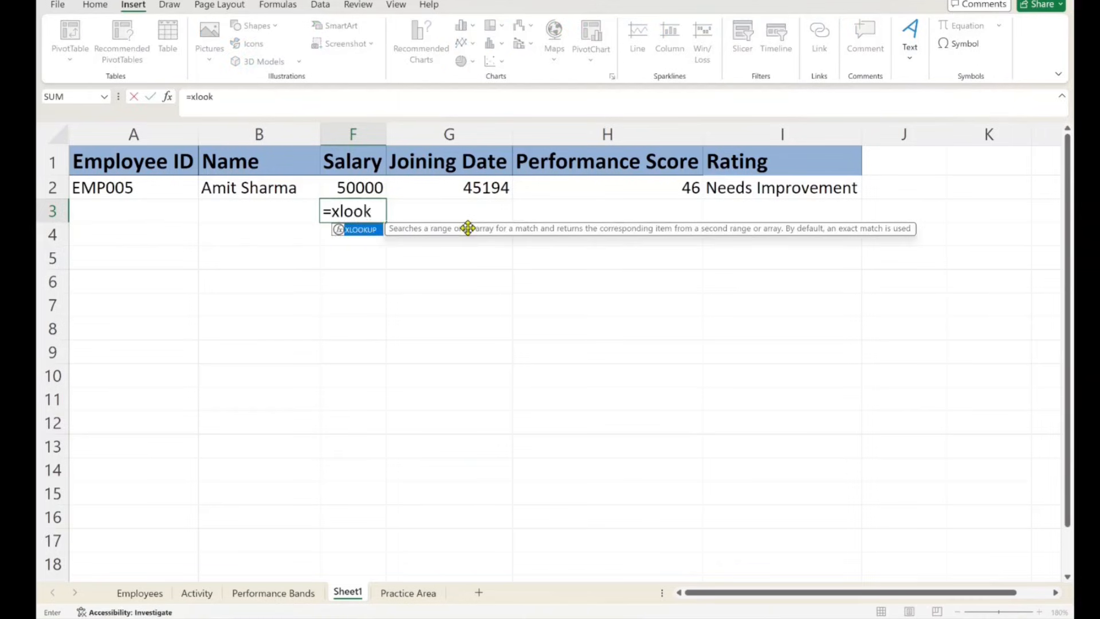
text(up()
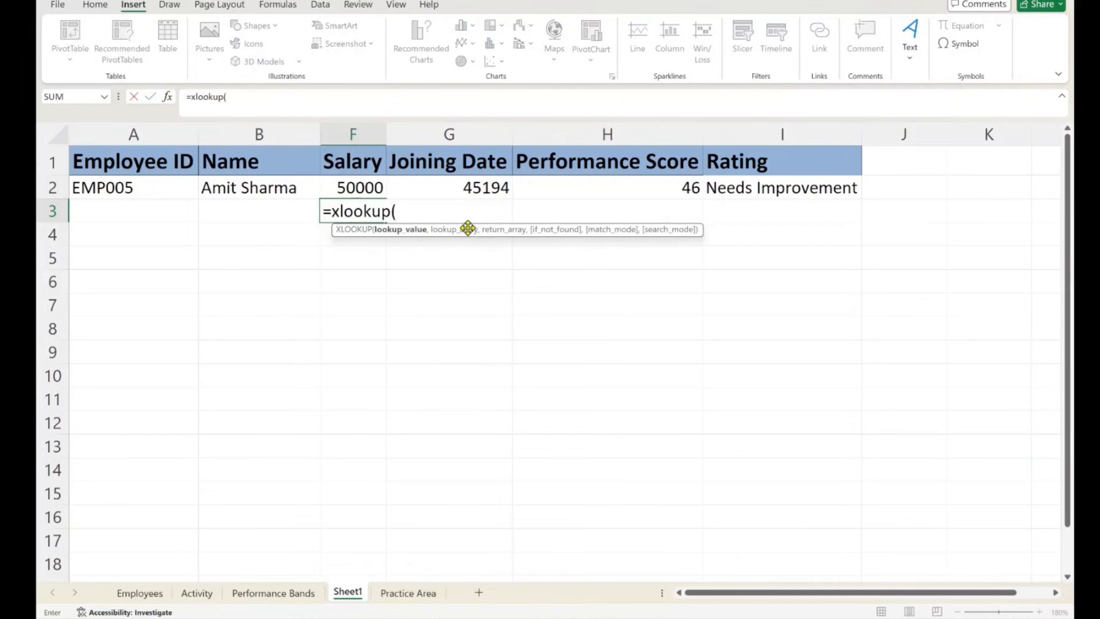
click(150, 214)
text(,)
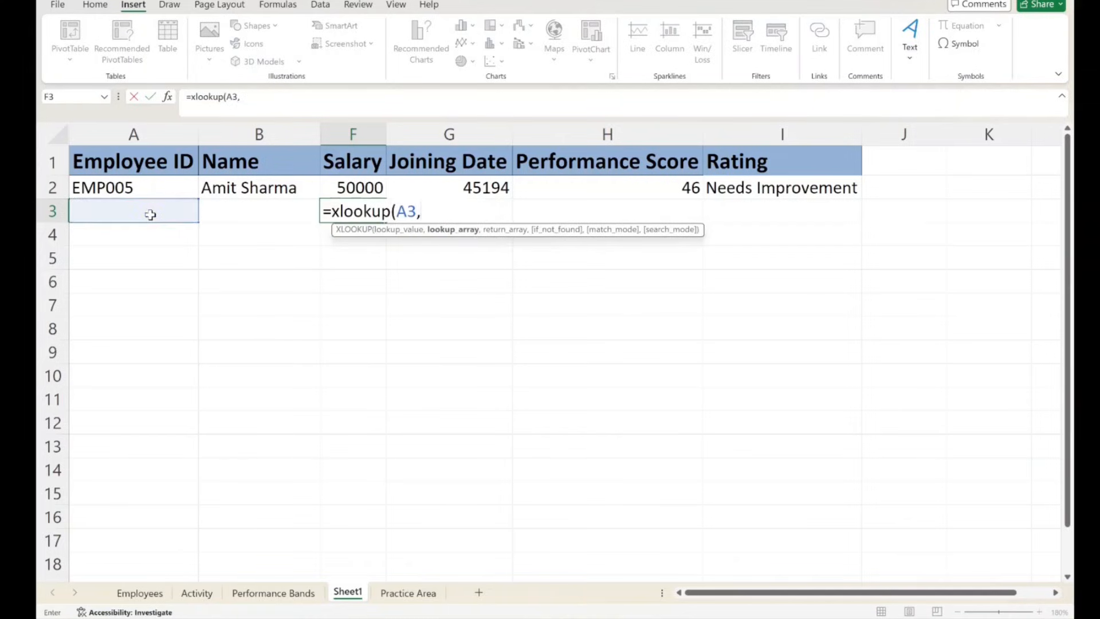
- Set the XLOOKUP's lookup array to Employees!A:A and its return array to the salary column Employees!F:F
click(140, 593)
click(116, 133)
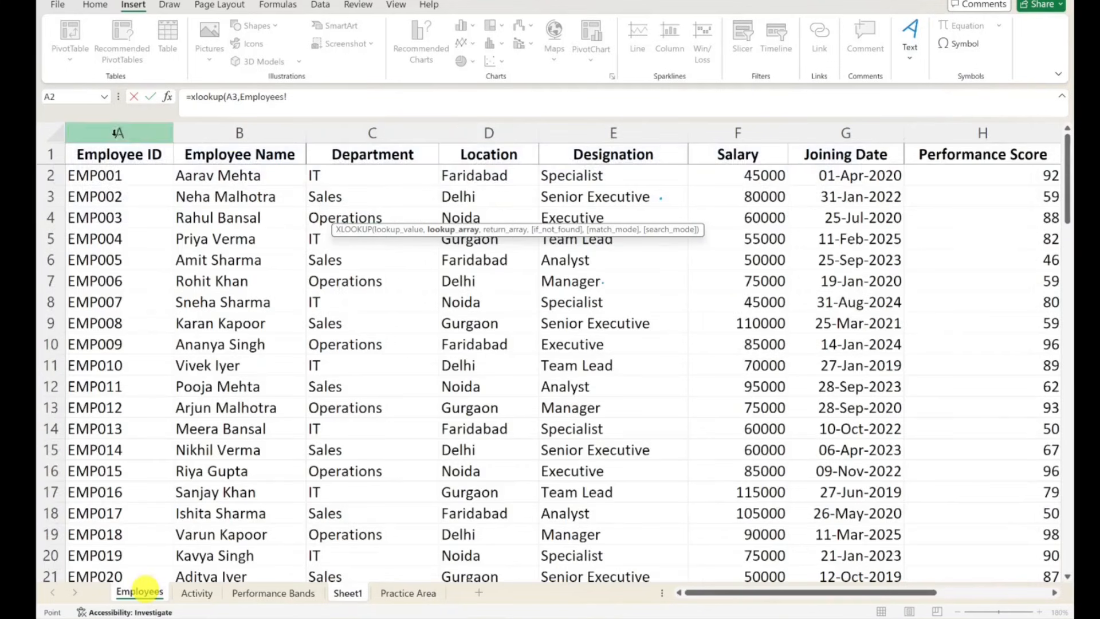
text(,)
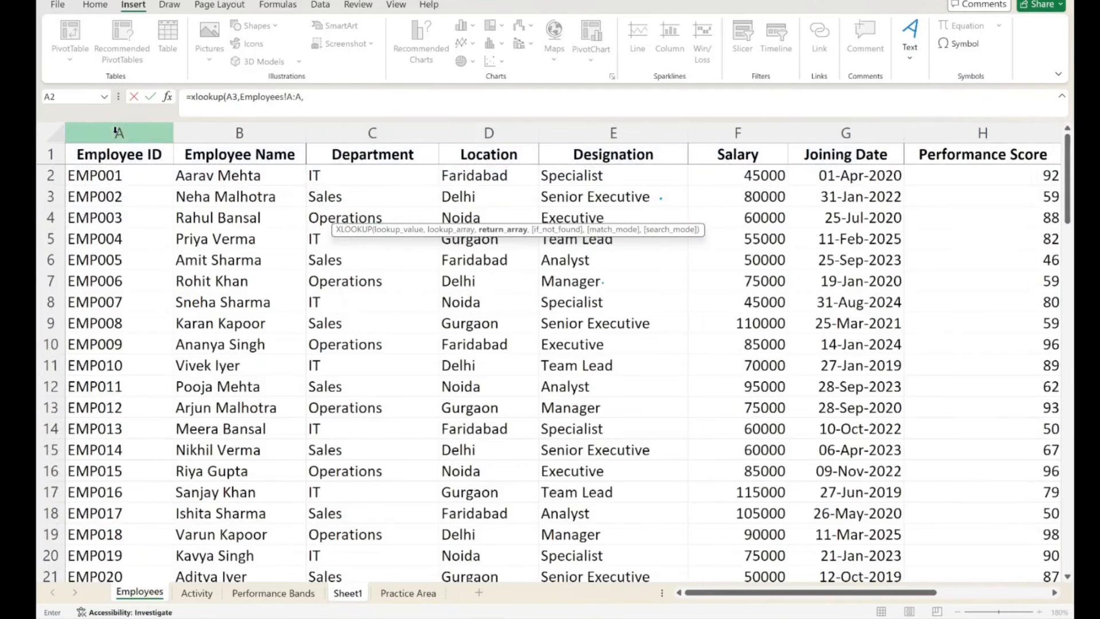
click(735, 130)
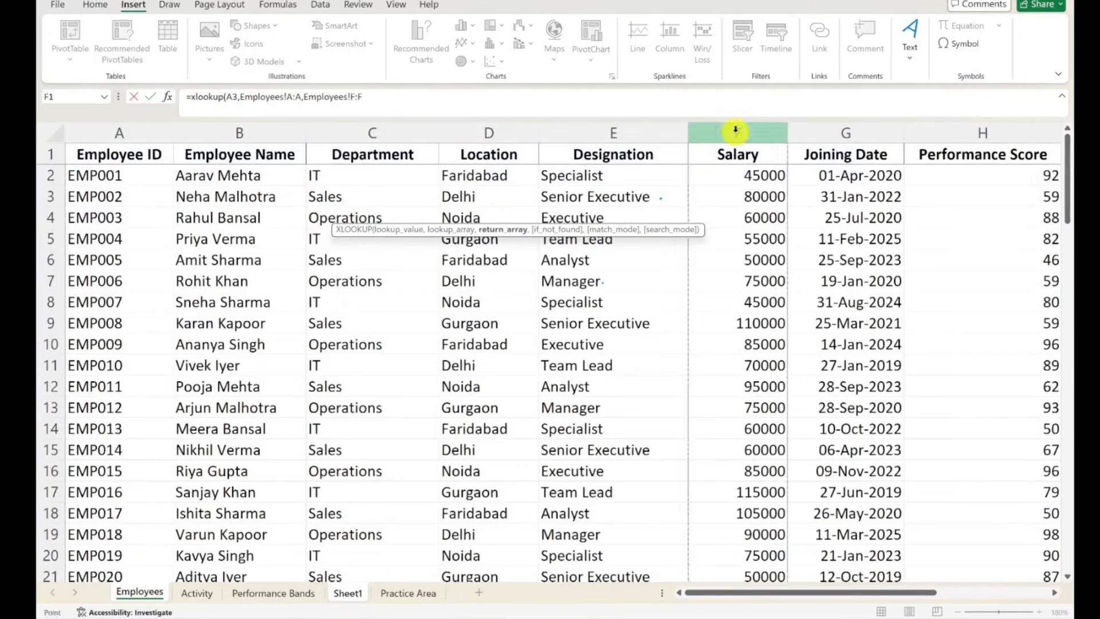
text(,)
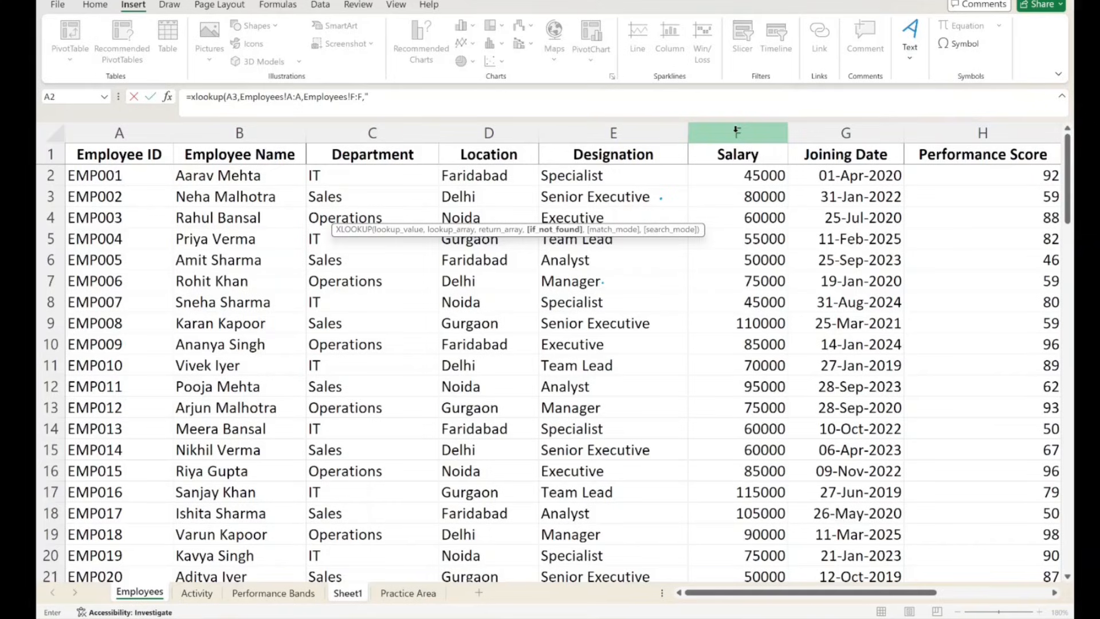
- Complete the XLOOKUP with "Not found" as the if-not-found text, exact match (0) and the last-to-first search mode (-1)
text("Not found",)
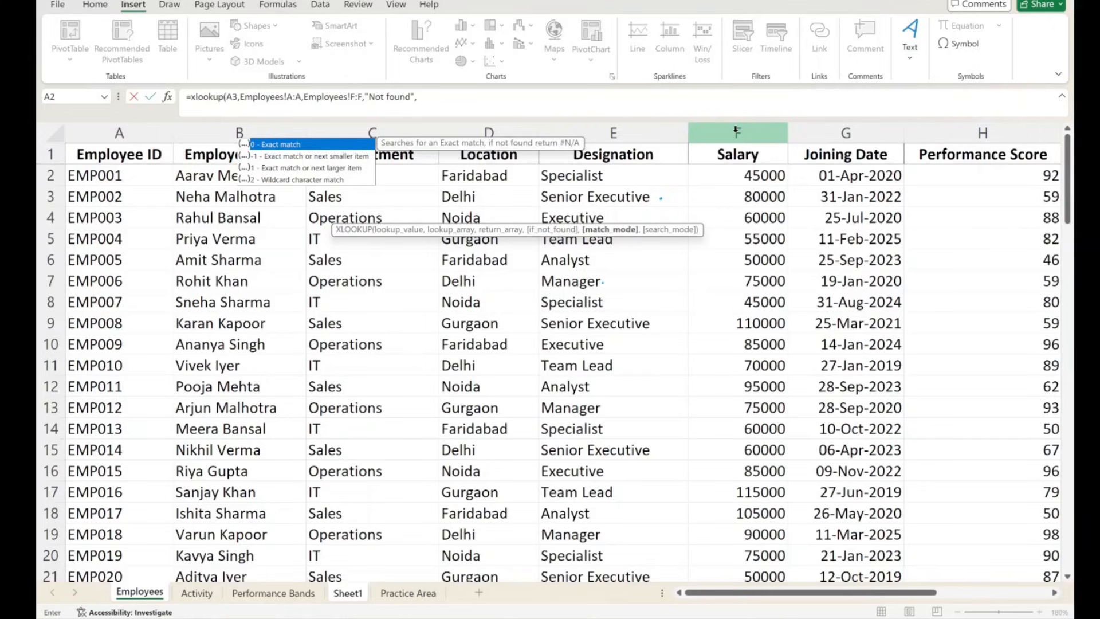
text(0)
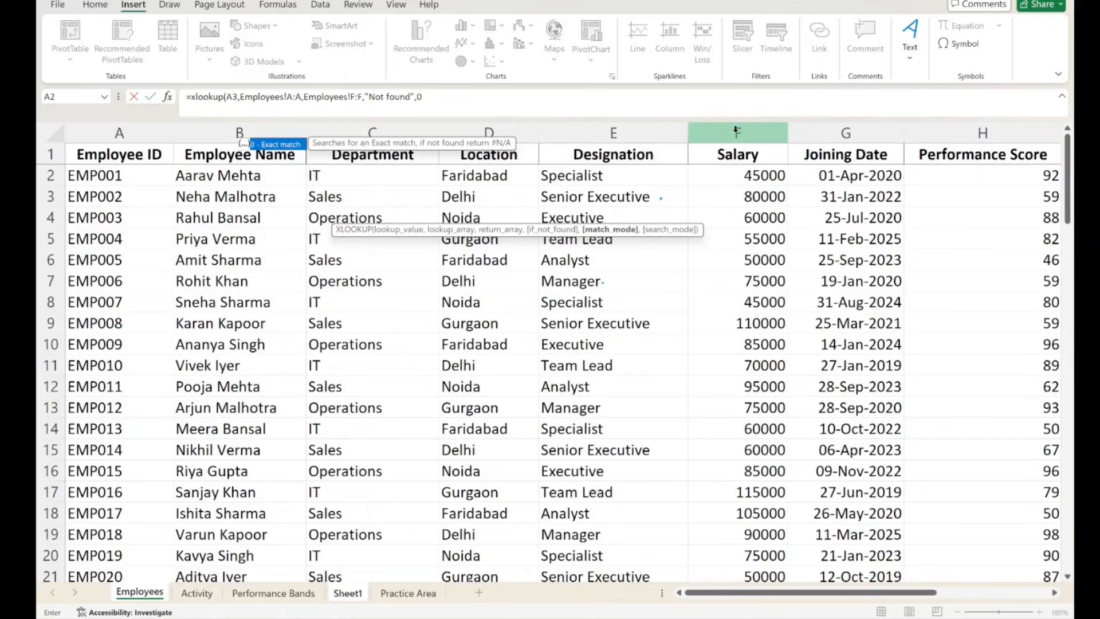
text(,)
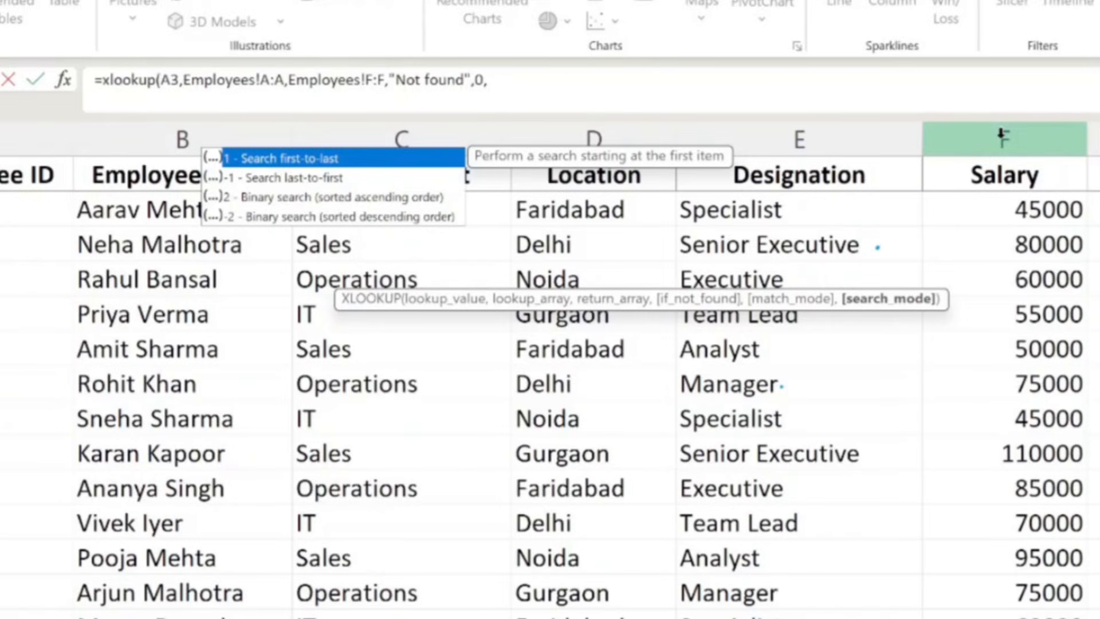
text(1)
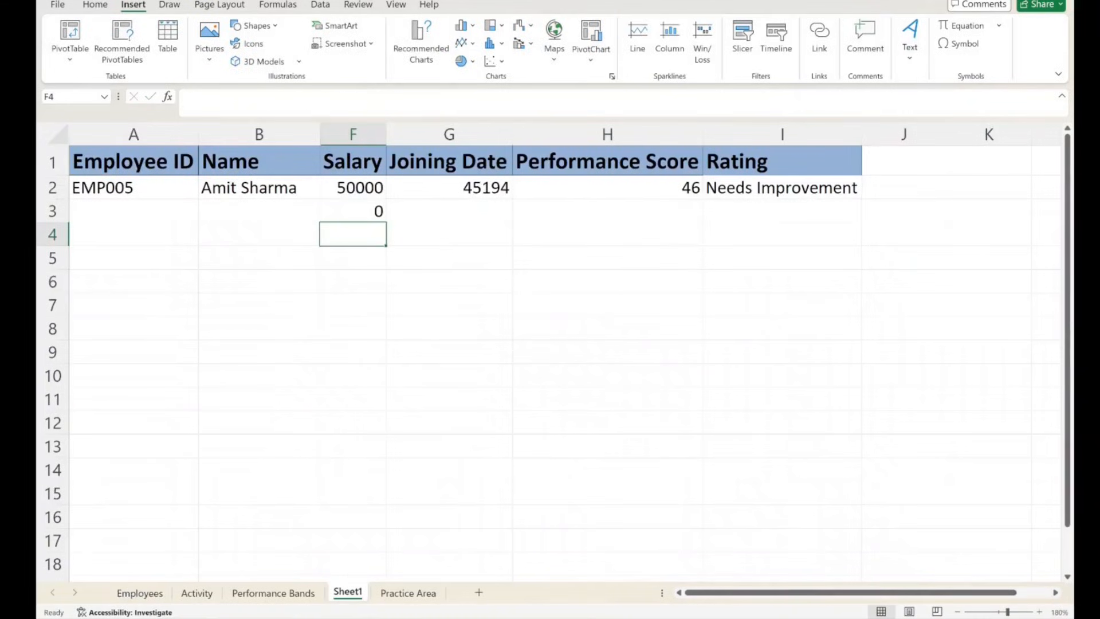
- Copy the employee ID from A92 of the Employees sheet and find both of its occurrences there
click(126, 593)
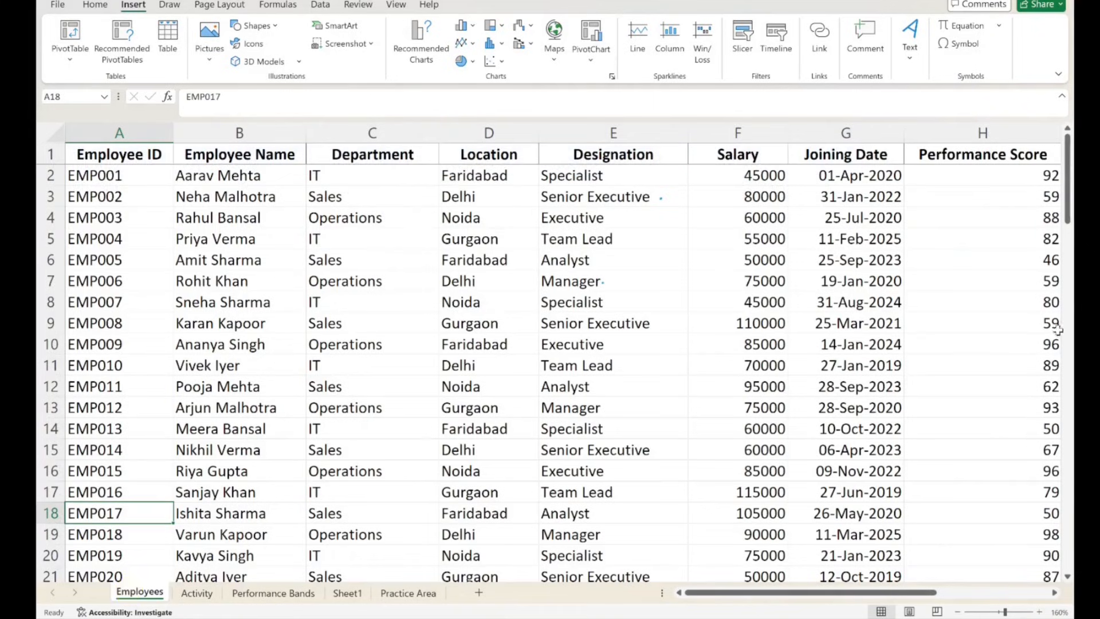
drag(1059, 221, 1066, 521)
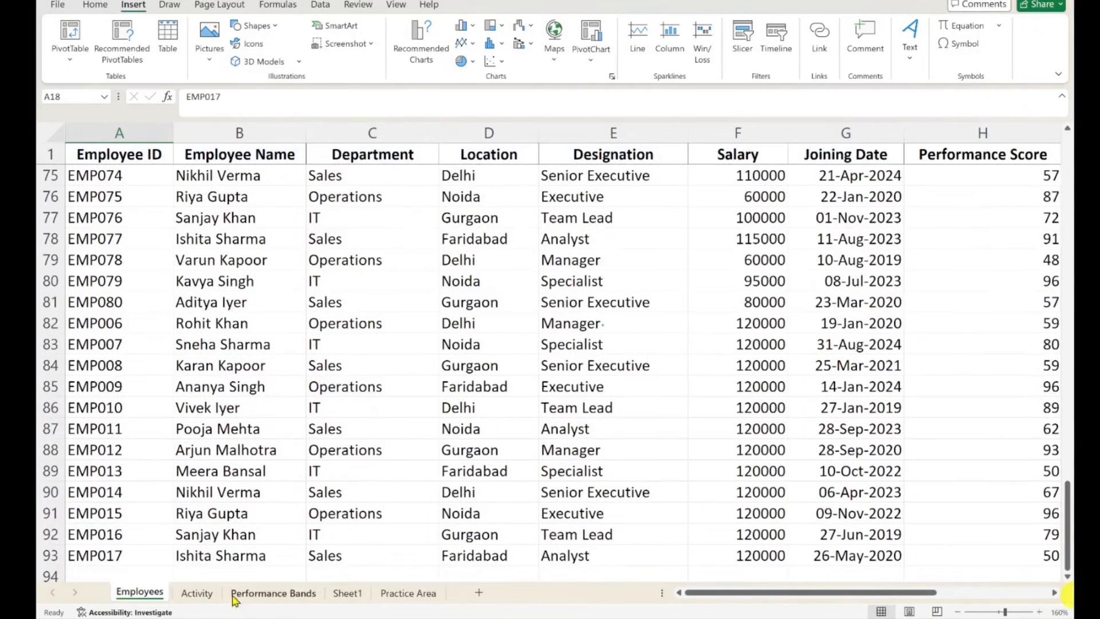
click(122, 528)
key(ctrl+c)
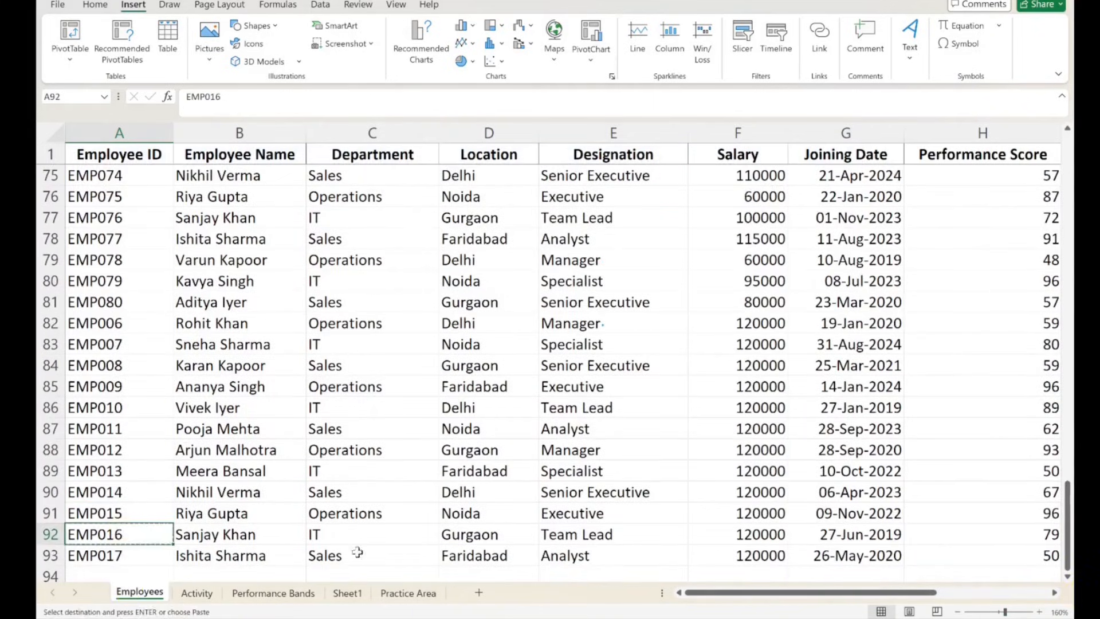
key(ctrl+f)
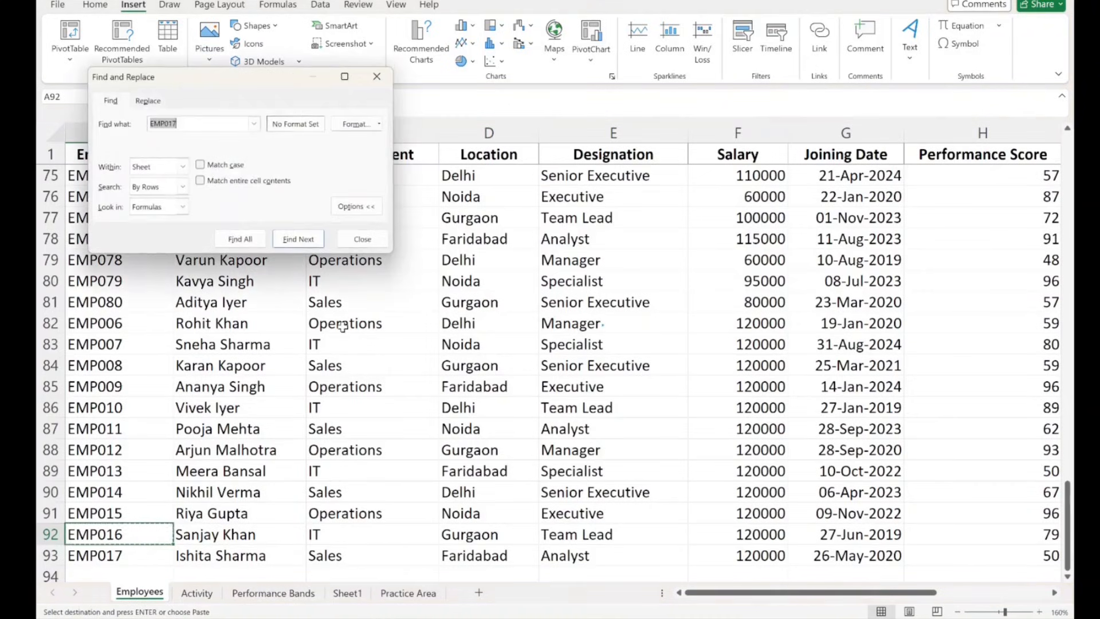
key(ctrl+v)
key(Return)
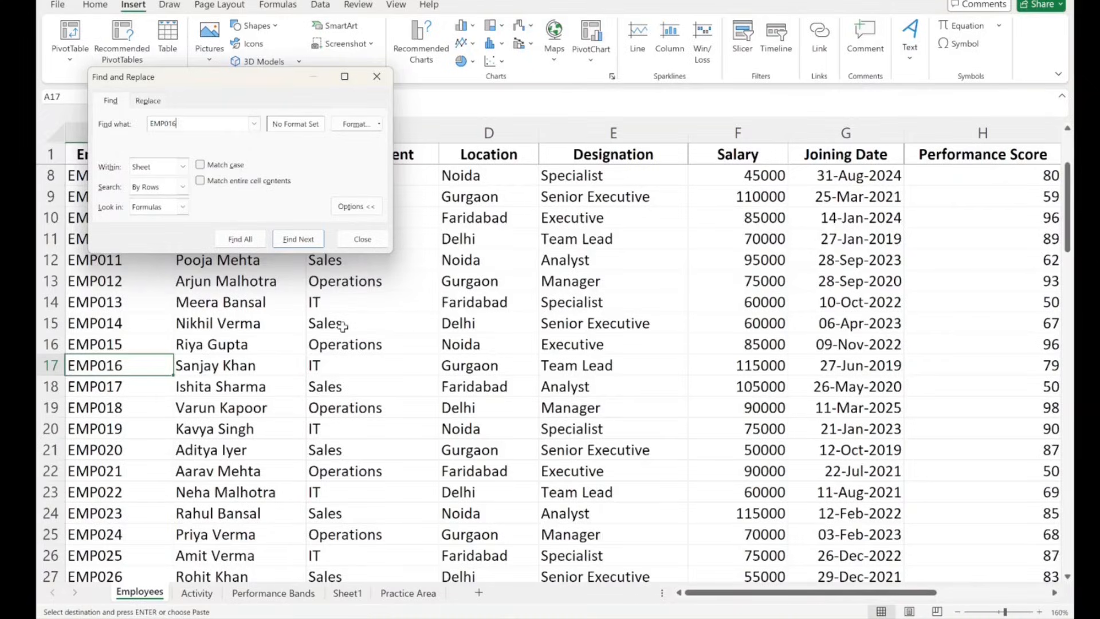
key(Return)
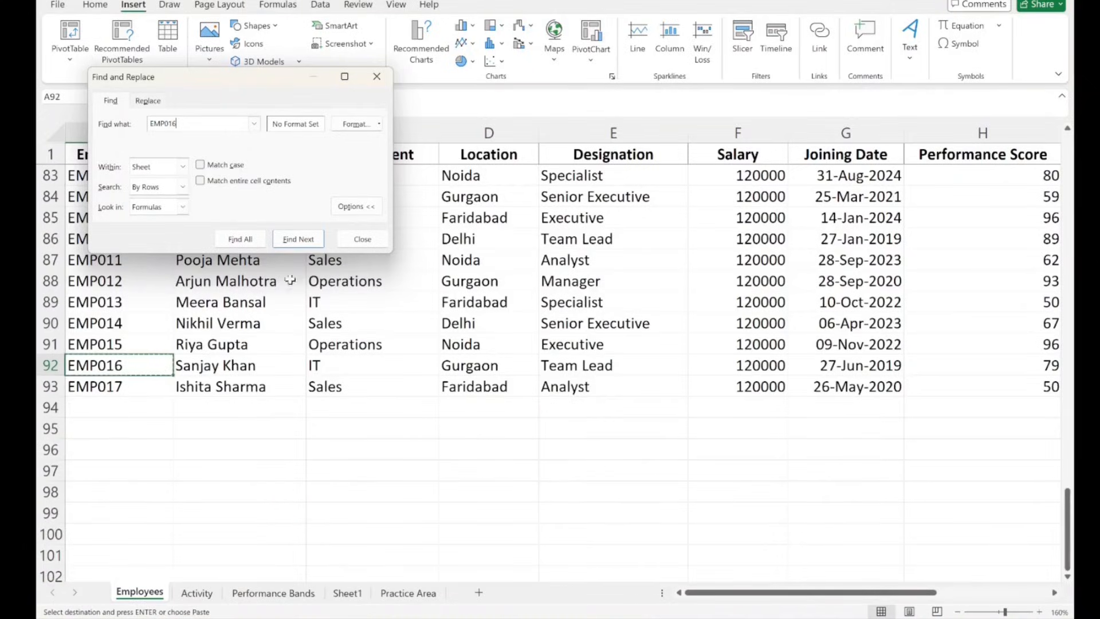
click(383, 65)
click(381, 78)
click(382, 79)
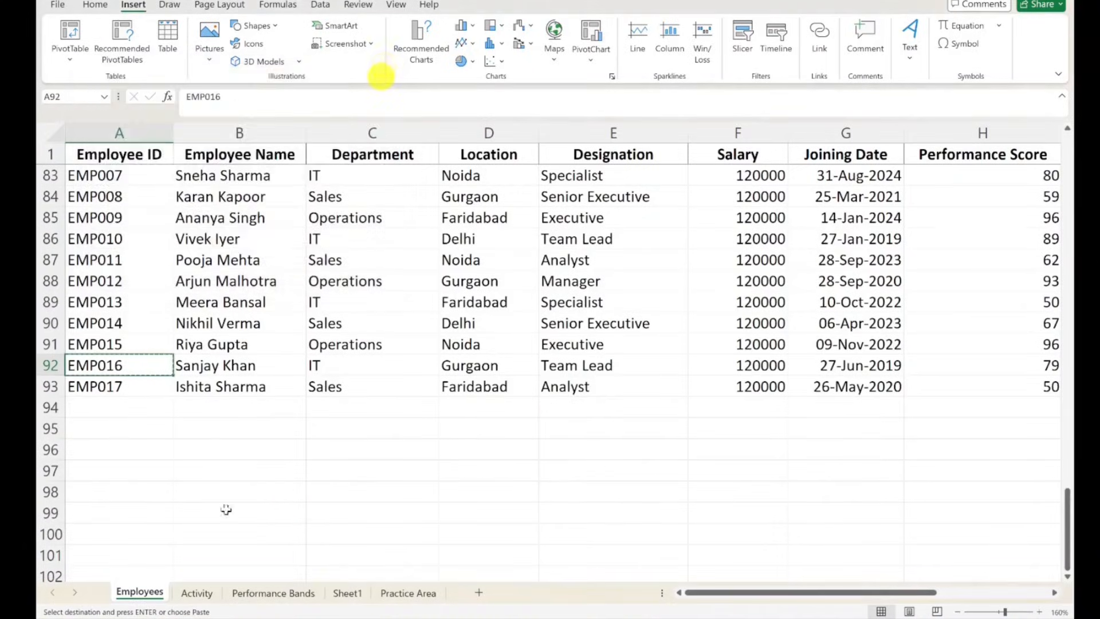
- Paste the copied employee ID into A3 of Sheet1 as the lookup value for the salary formula
click(341, 594)
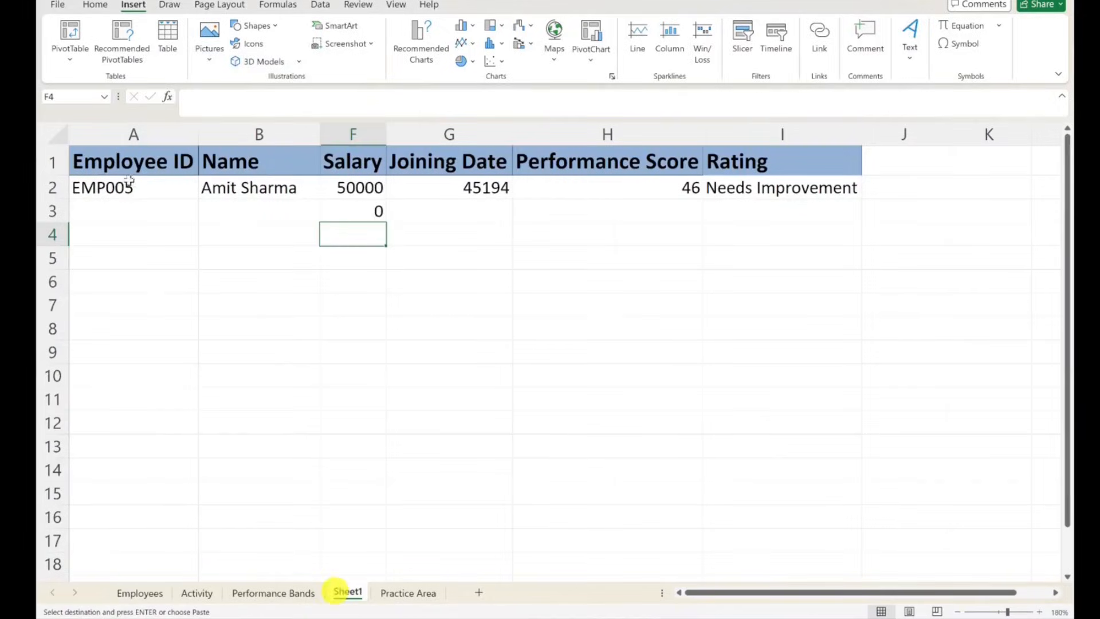
click(132, 212)
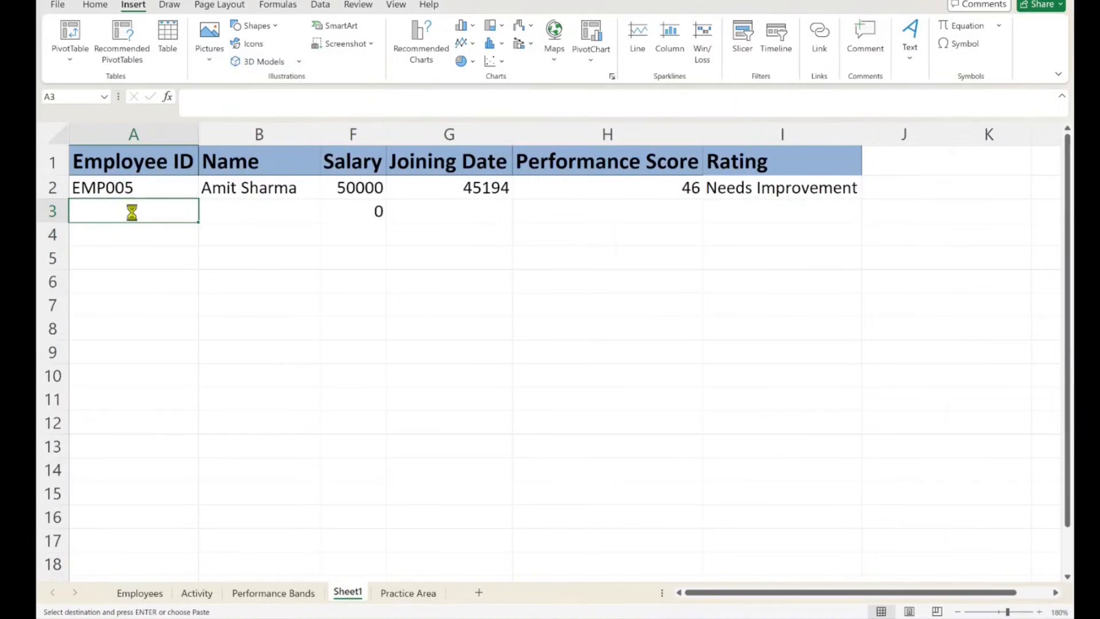
key(ctrl+v)
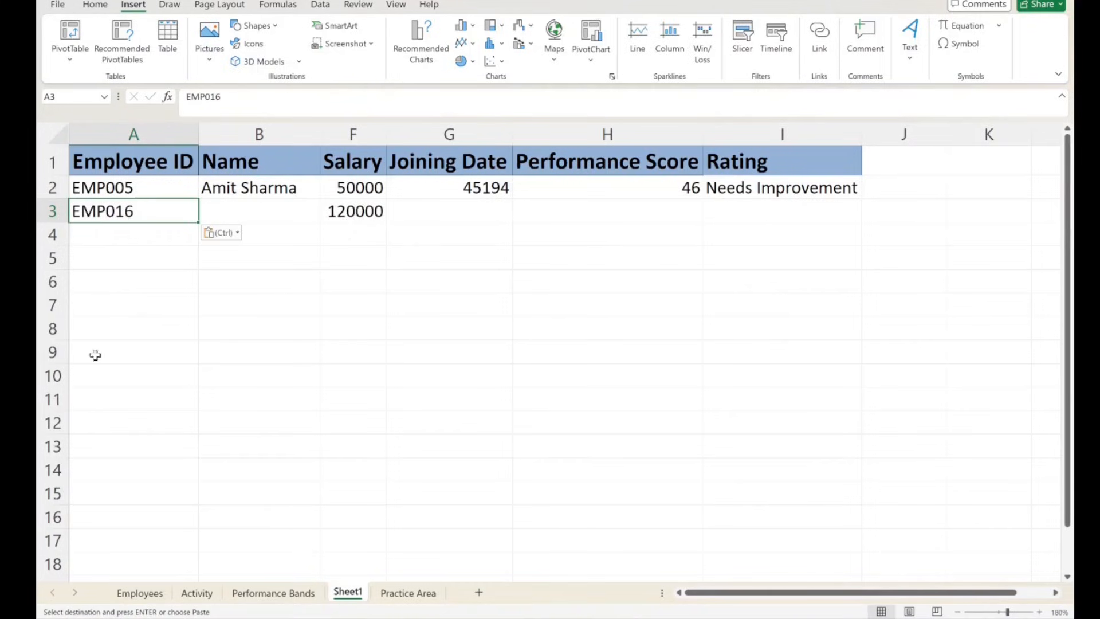
click(263, 259)
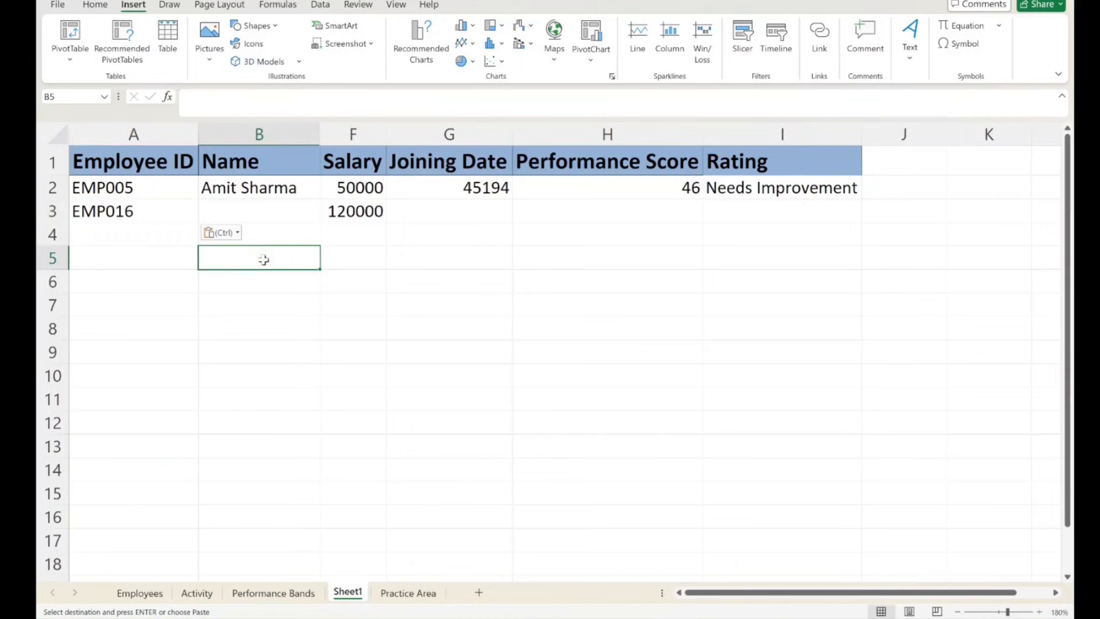
click(344, 295)
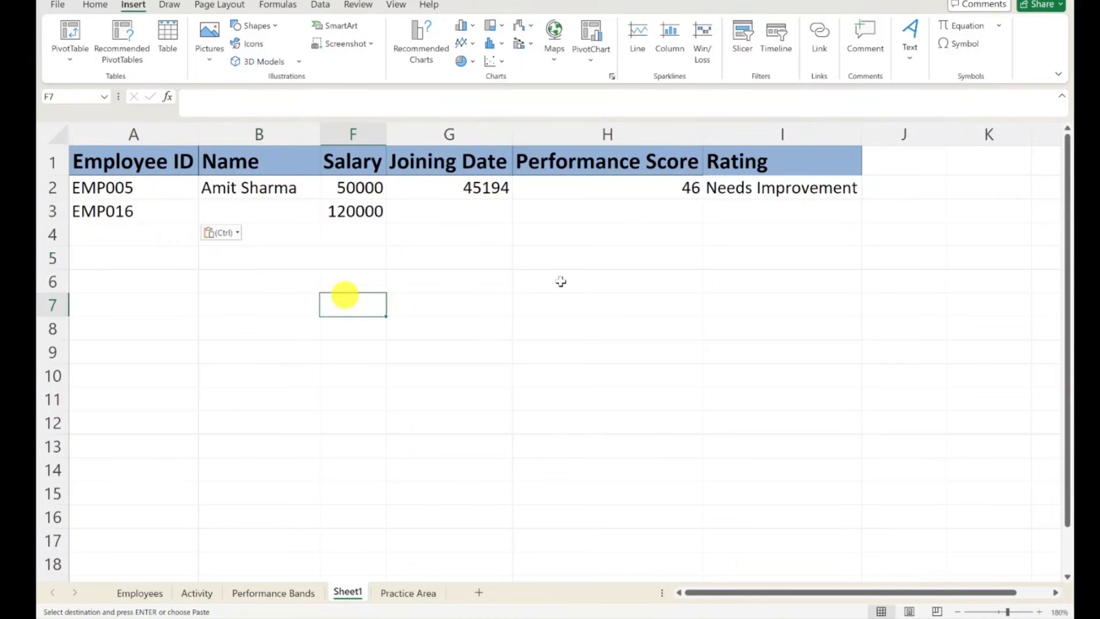